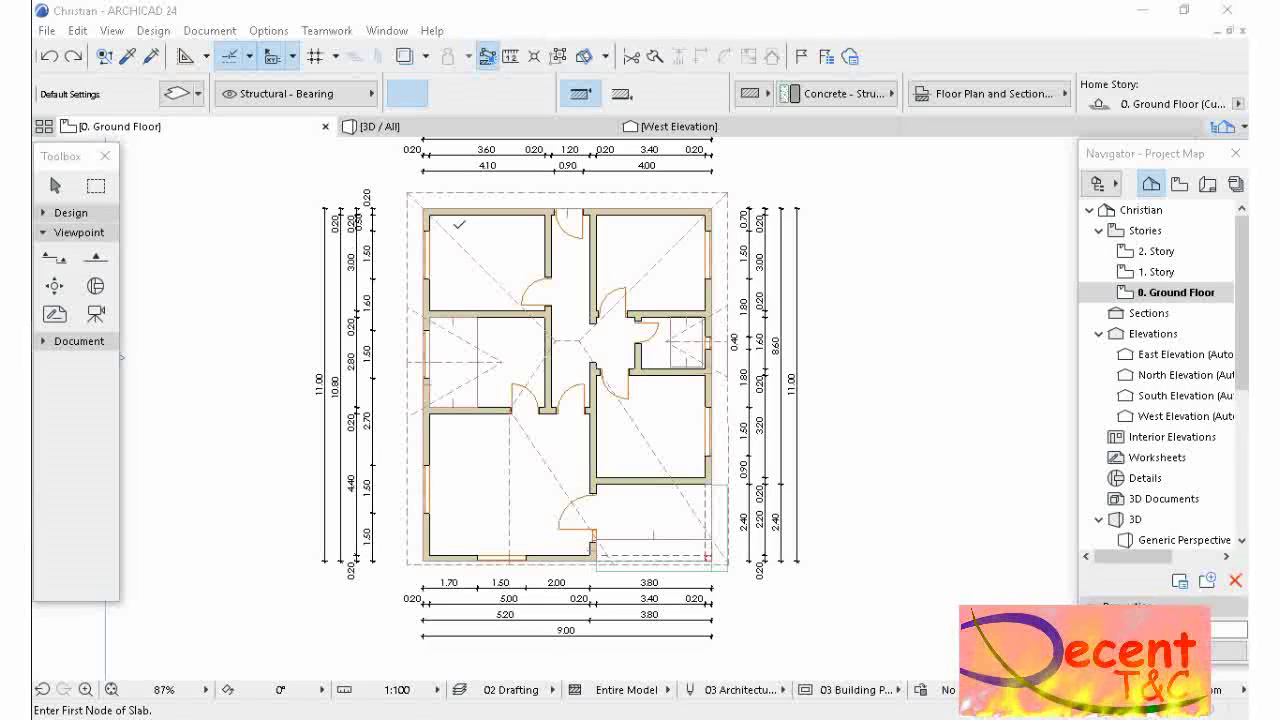
- Shift the Navigator palette slightly left and switch it to the View Map of saved views
scroll(529, 250, "down", 3)
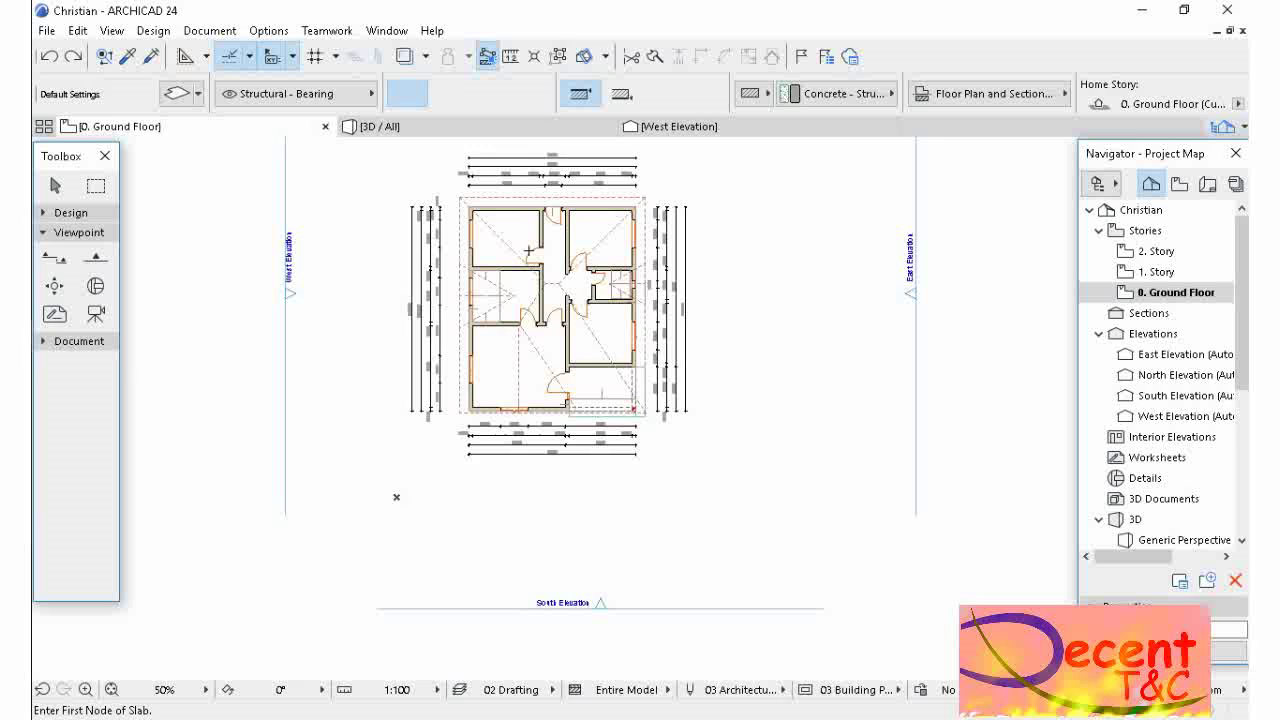
scroll(529, 250, "up", 5)
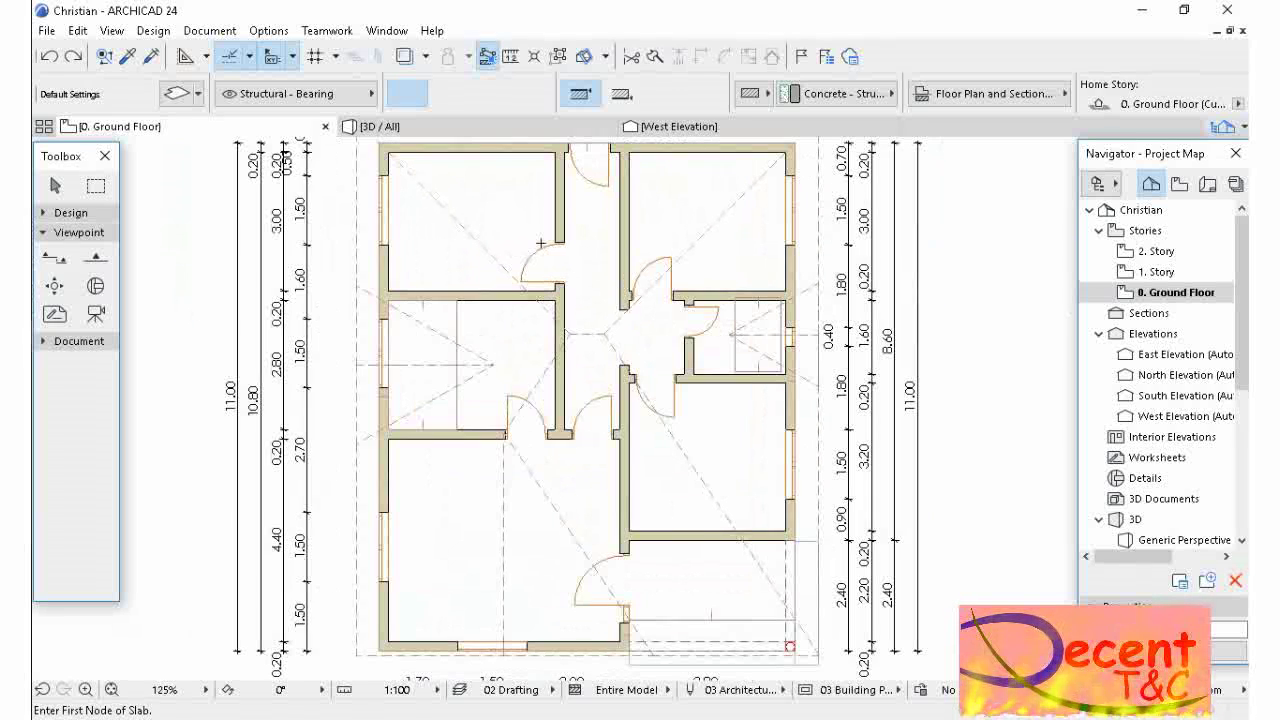
scroll(541, 243, "down", 2)
scroll(580, 208, "up", 2)
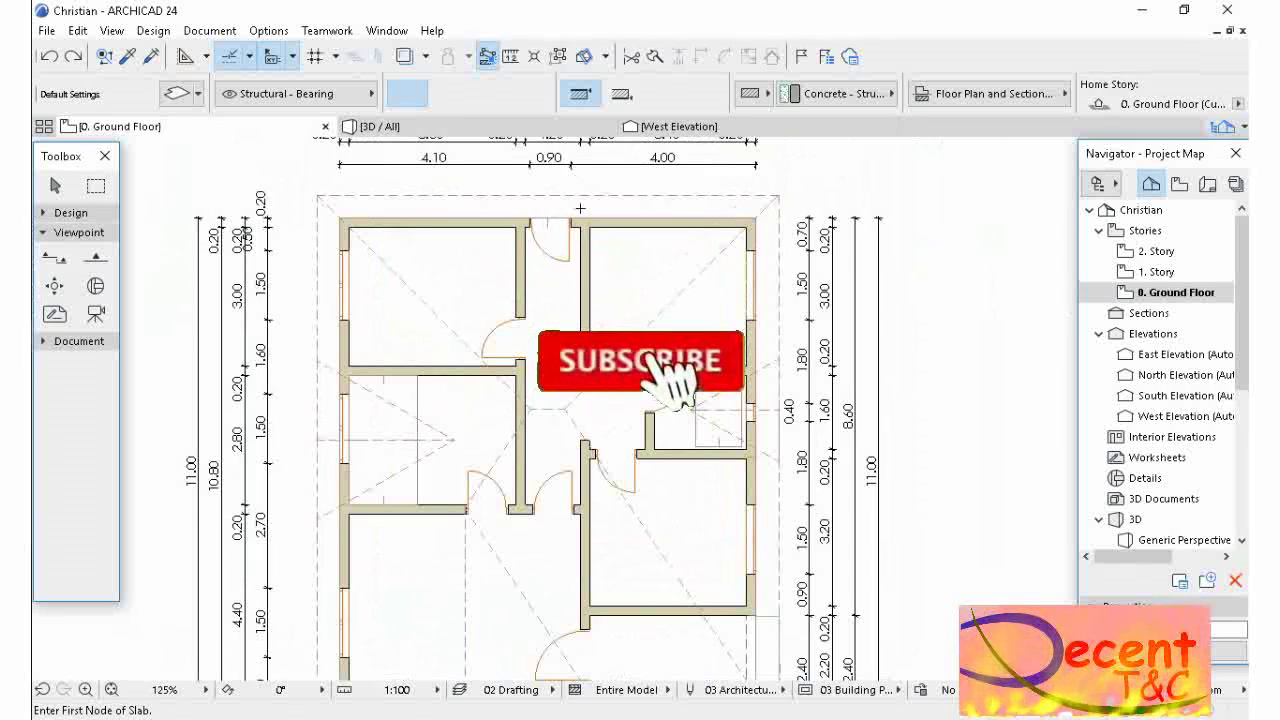
scroll(580, 208, "down", 2)
scroll(548, 186, "up", 1)
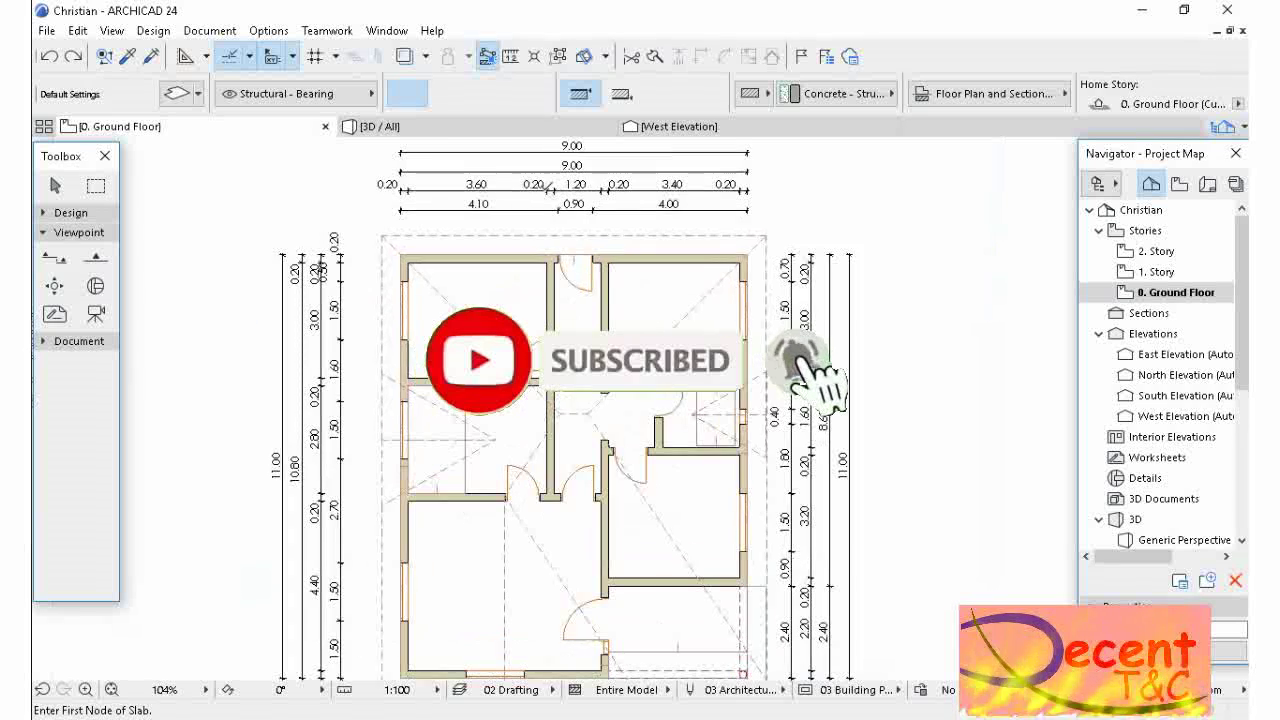
scroll(548, 186, "down", 2)
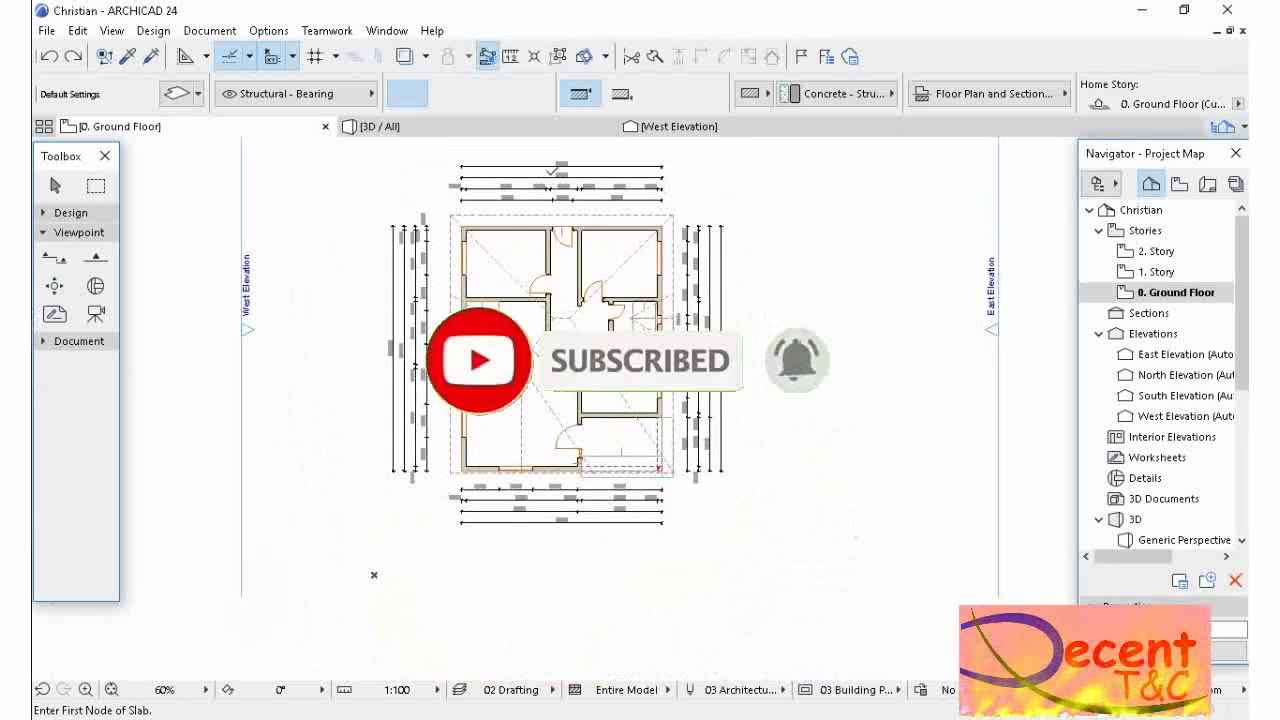
scroll(551, 178, "up", 2)
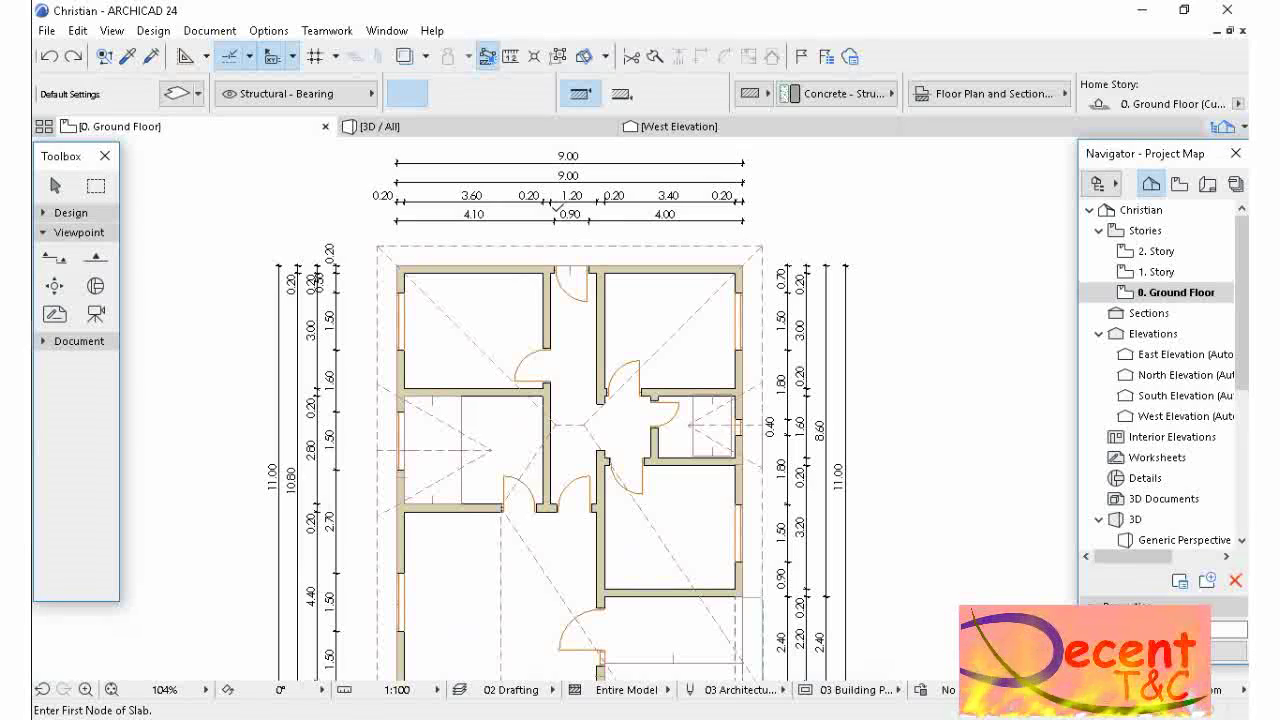
scroll(452, 215, "down", 3)
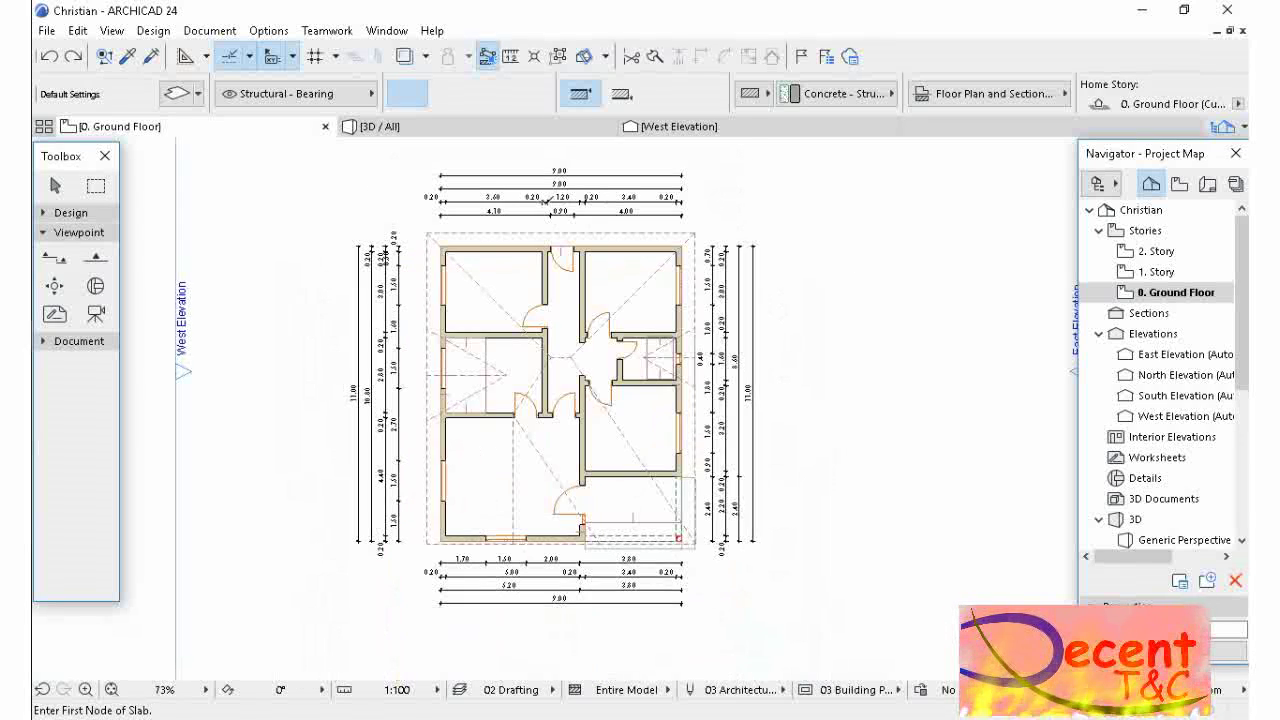
scroll(545, 200, "up", 3)
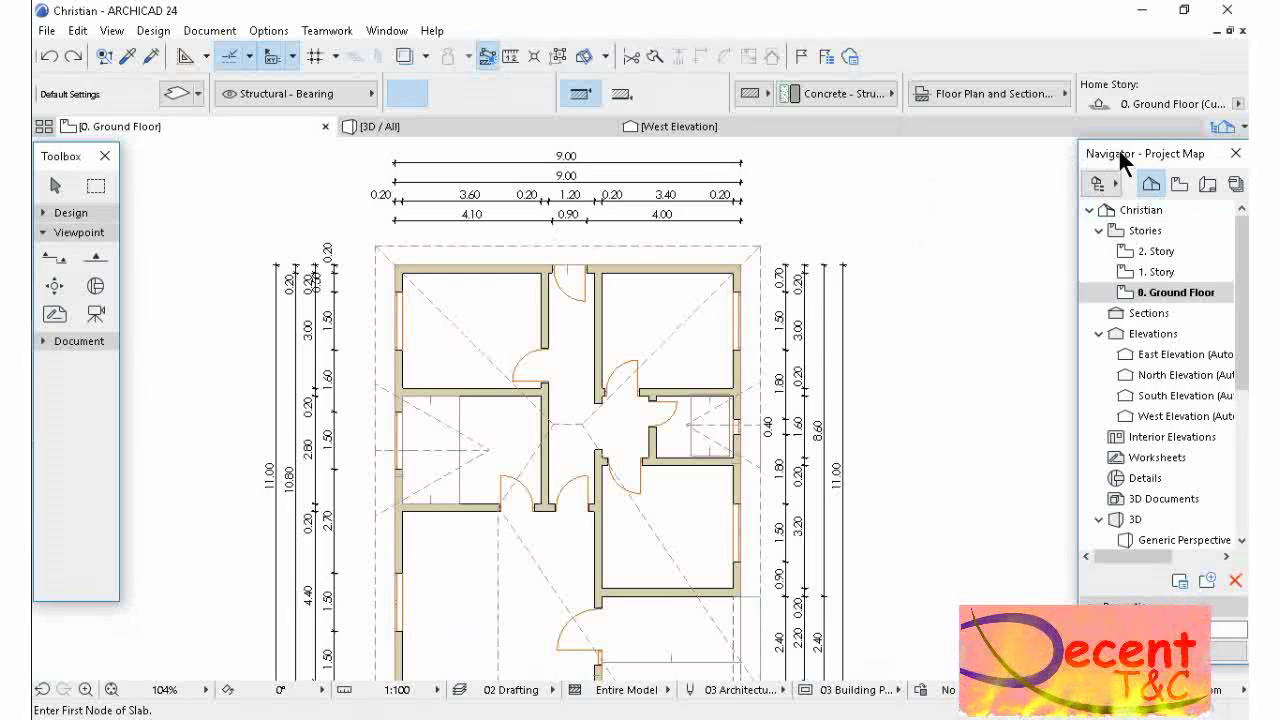
left_click_drag(1126, 151, 1091, 154)
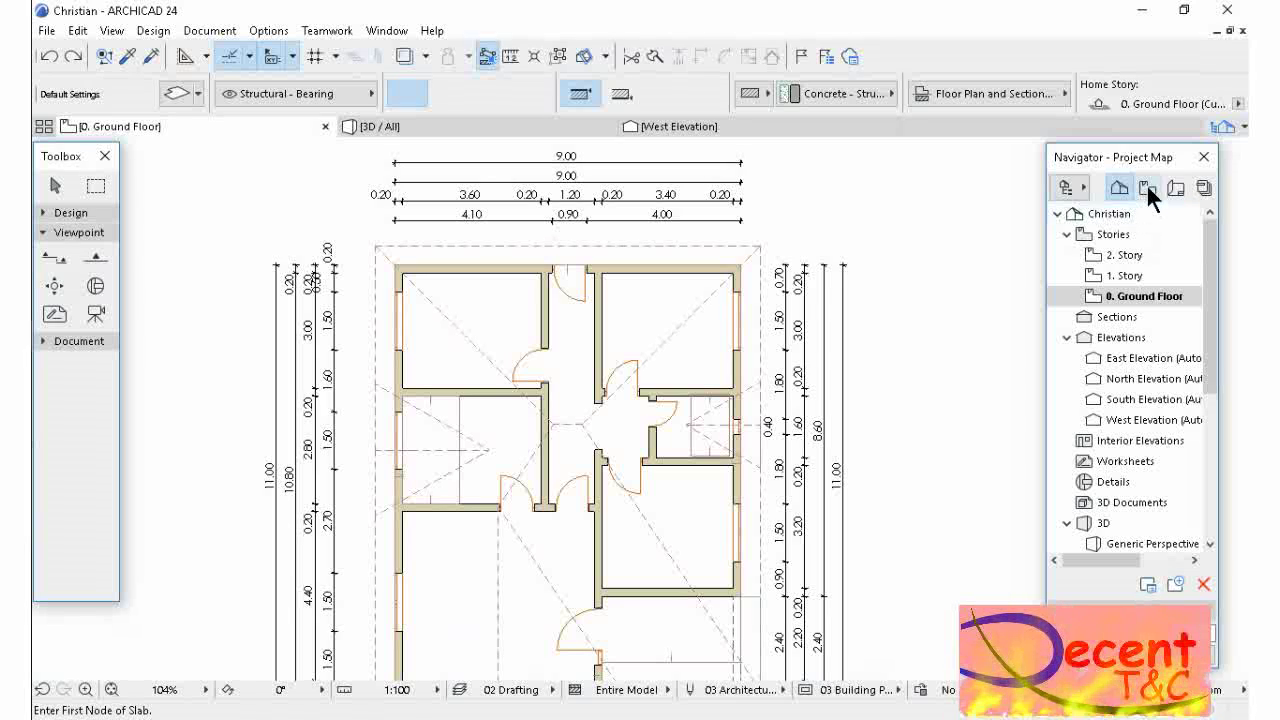
left_click(1146, 188)
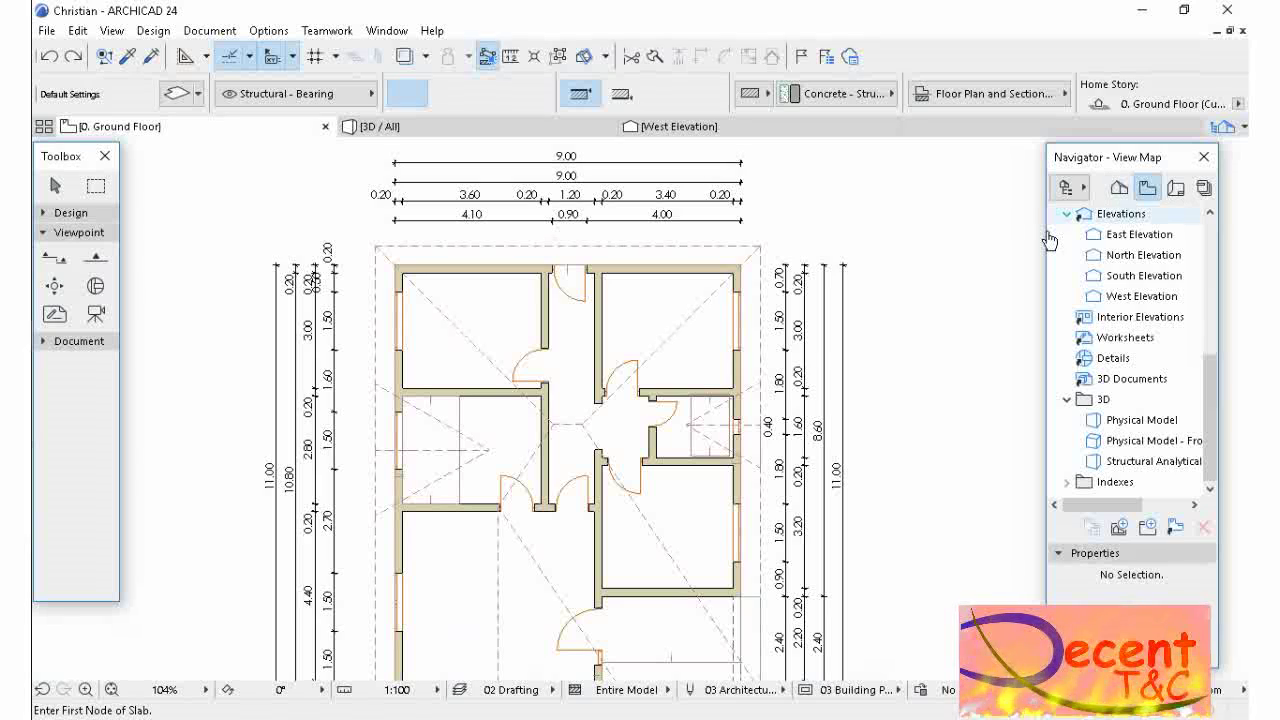
mouse_move(1209, 401)
left_mouse_down()
mouse_move(1209, 368)
mouse_move(1202, 423)
left_mouse_up()
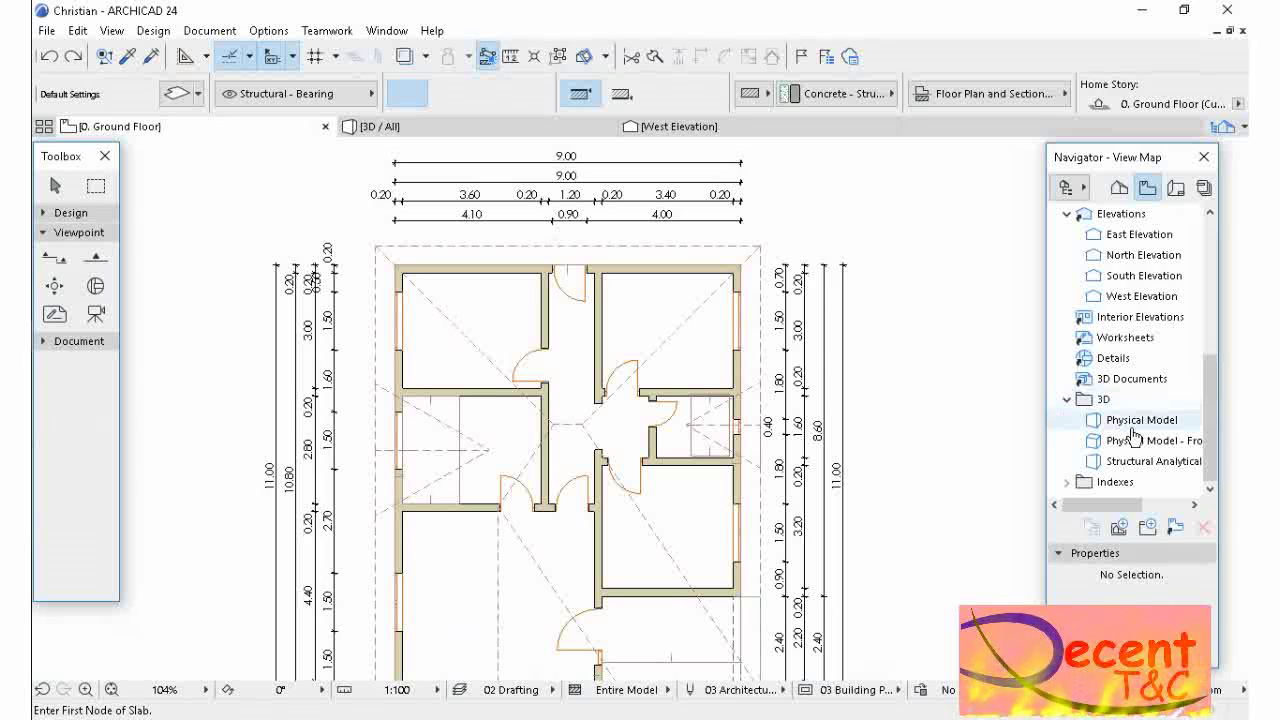
- Add a new saved-views folder named 'Project'
left_click(1148, 524)
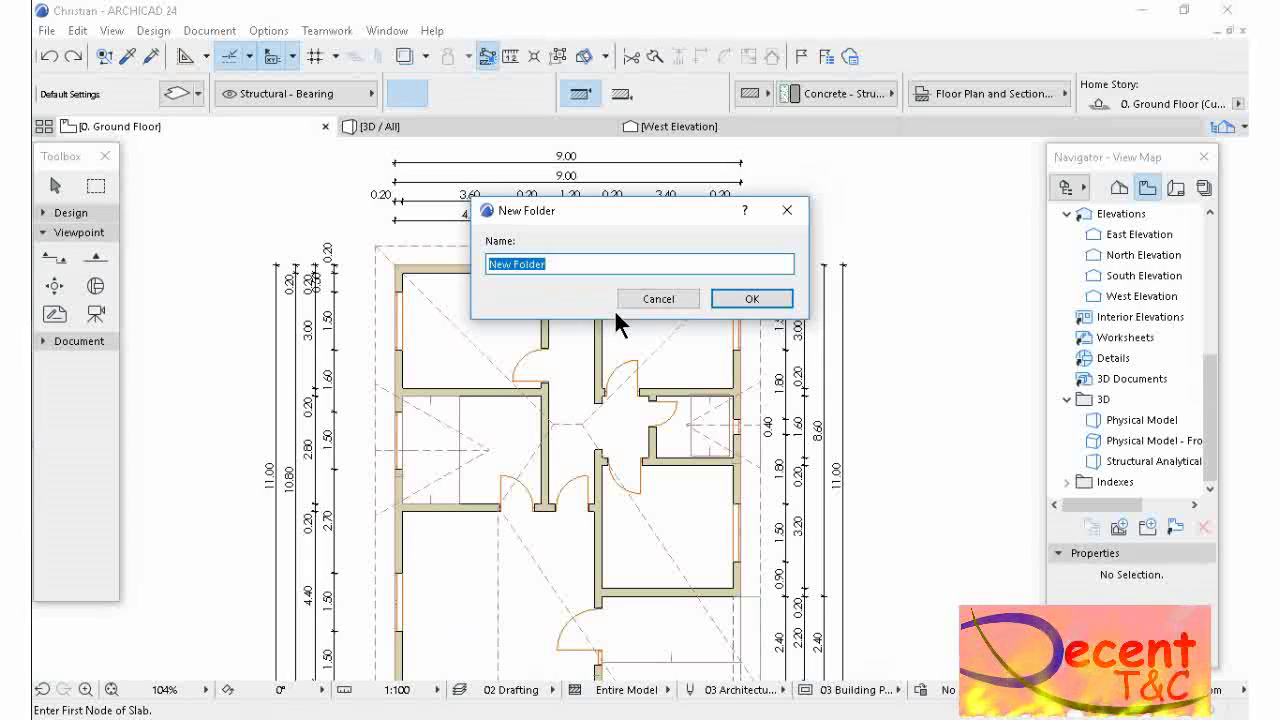
type("Pro")
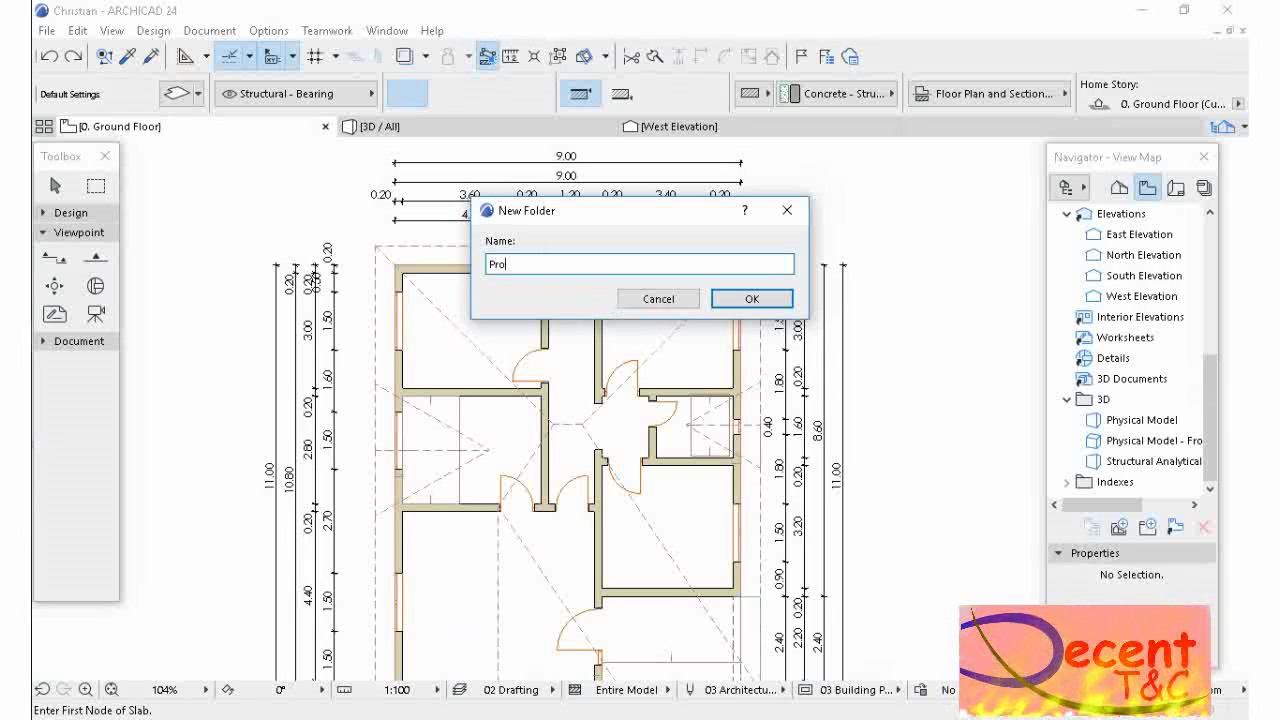
type("ject")
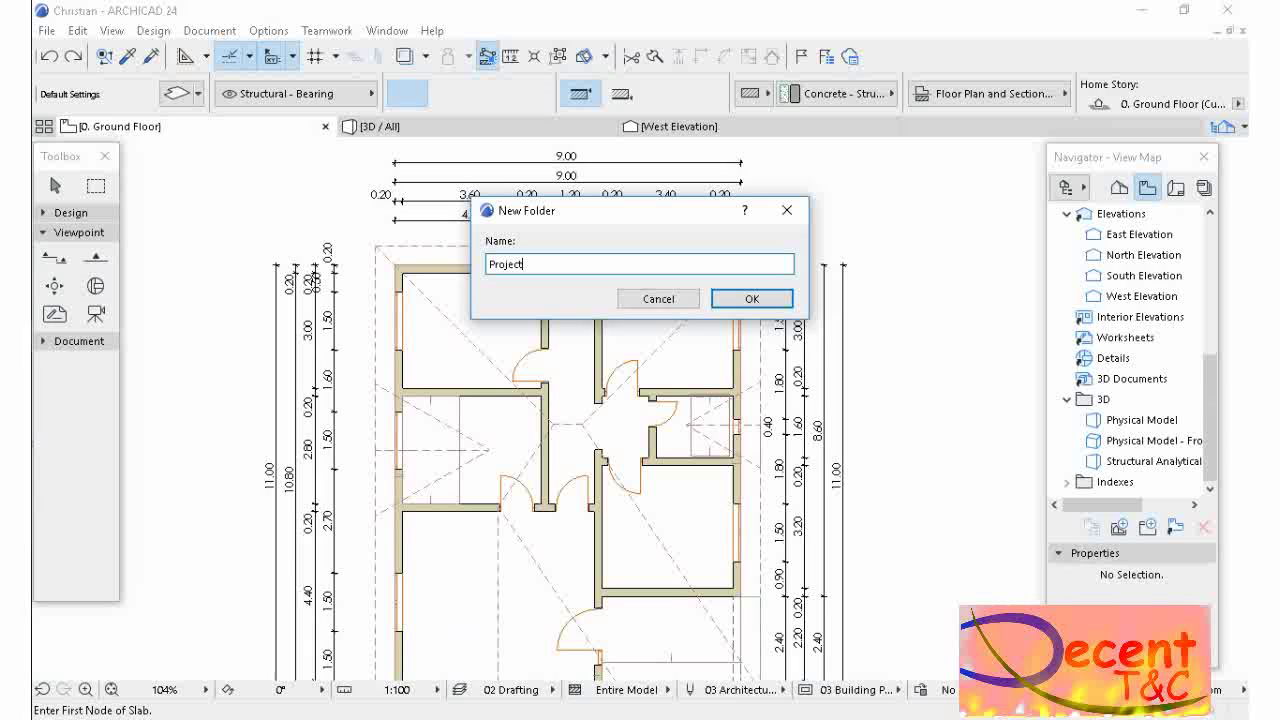
left_click(745, 299)
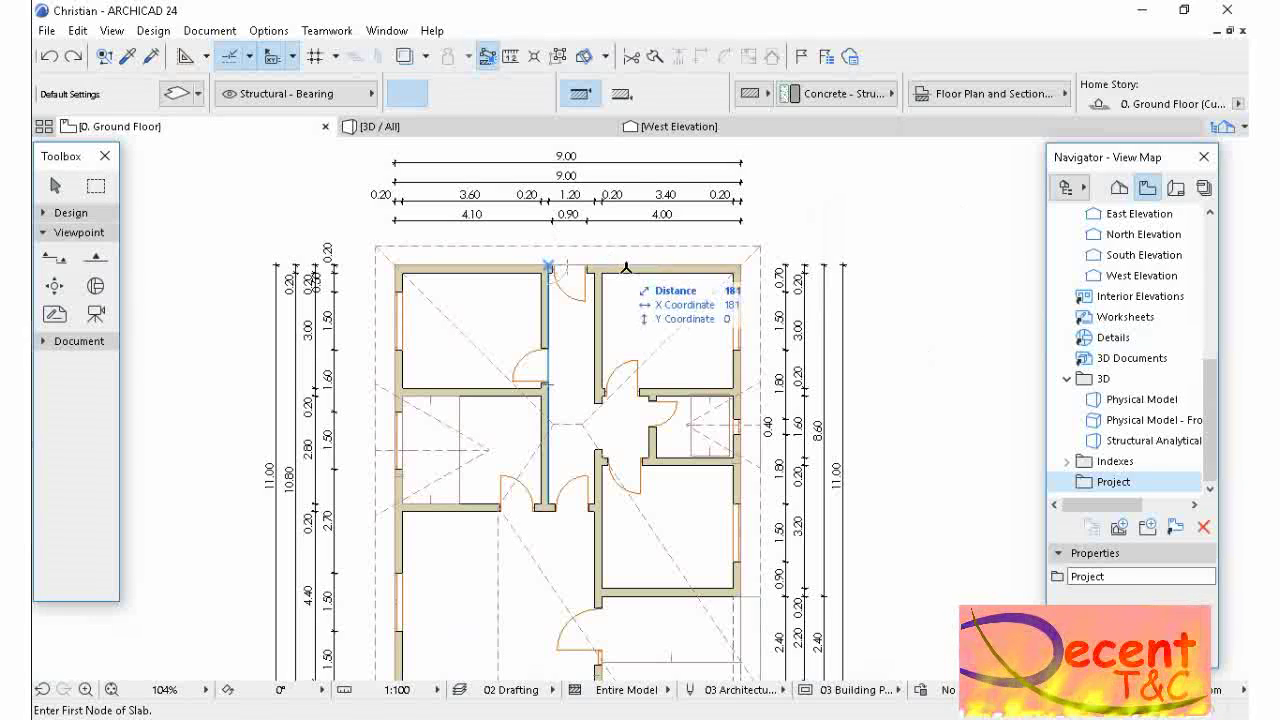
scroll(657, 268, "down", 2)
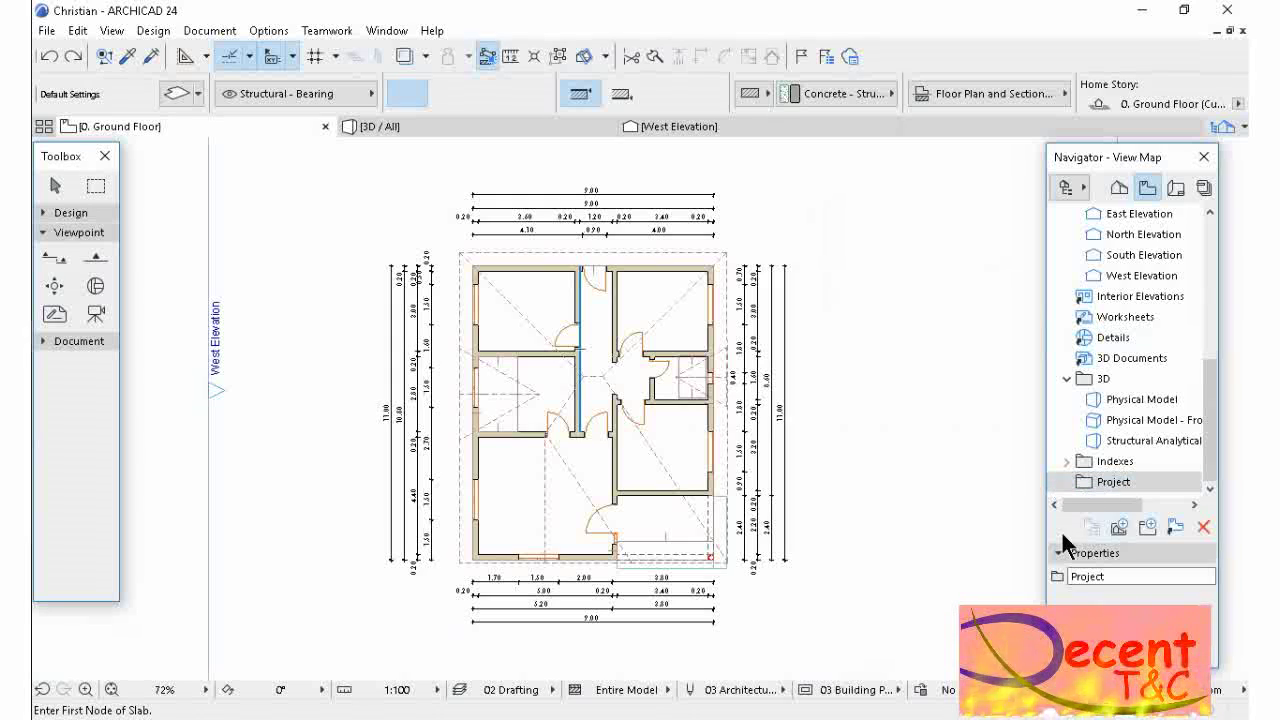
- Save the current Ground Floor plan as a view with the custom name 'Floor Plan'
left_click(1119, 527)
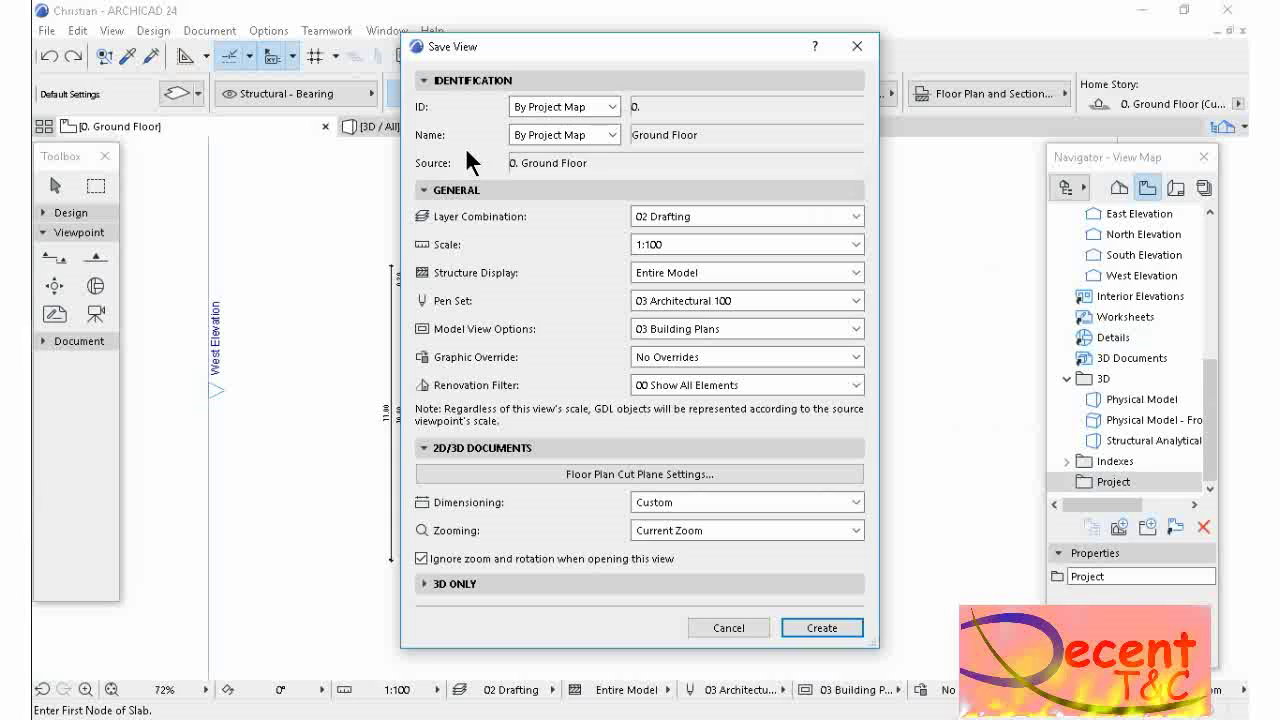
left_click(612, 134)
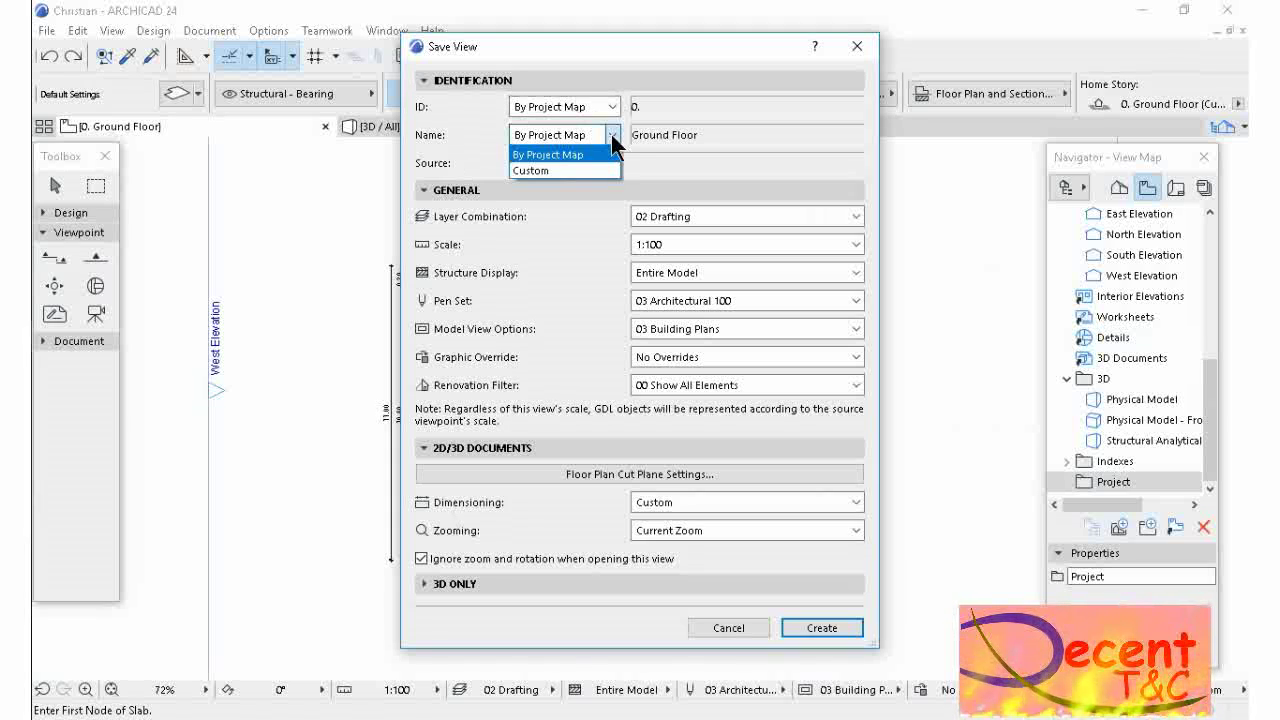
left_click(553, 169)
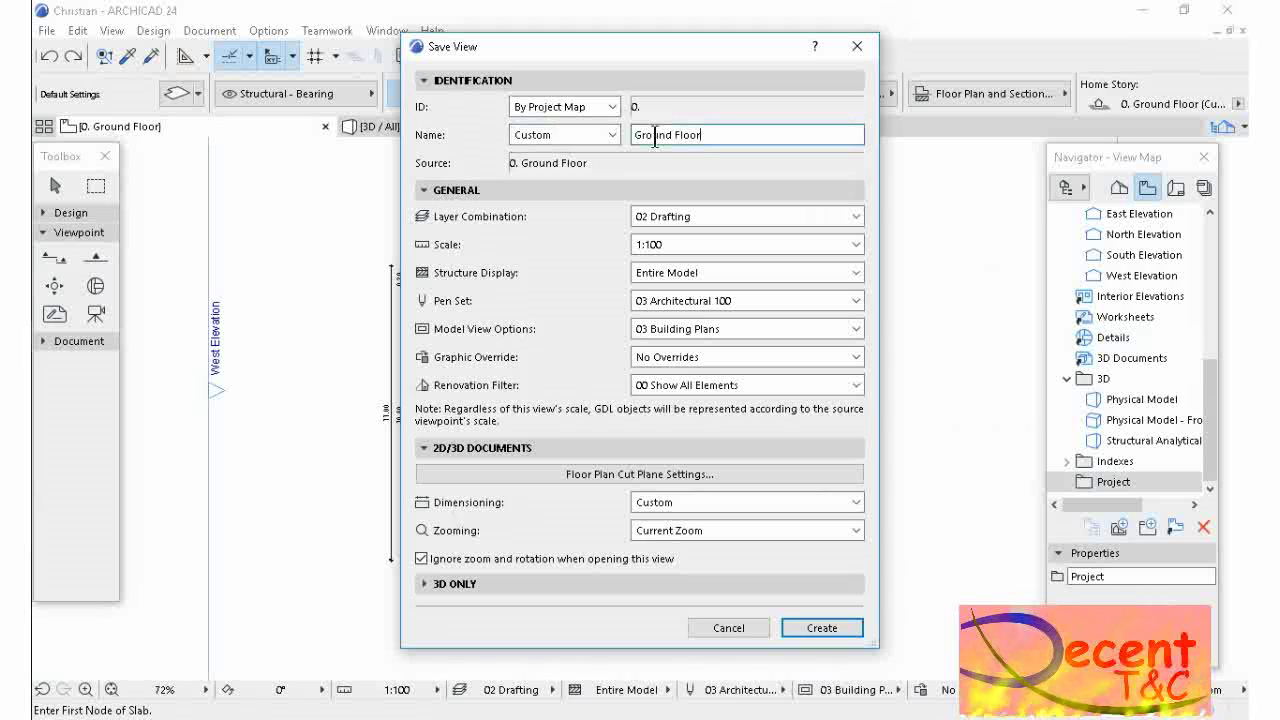
double_click(655, 140)
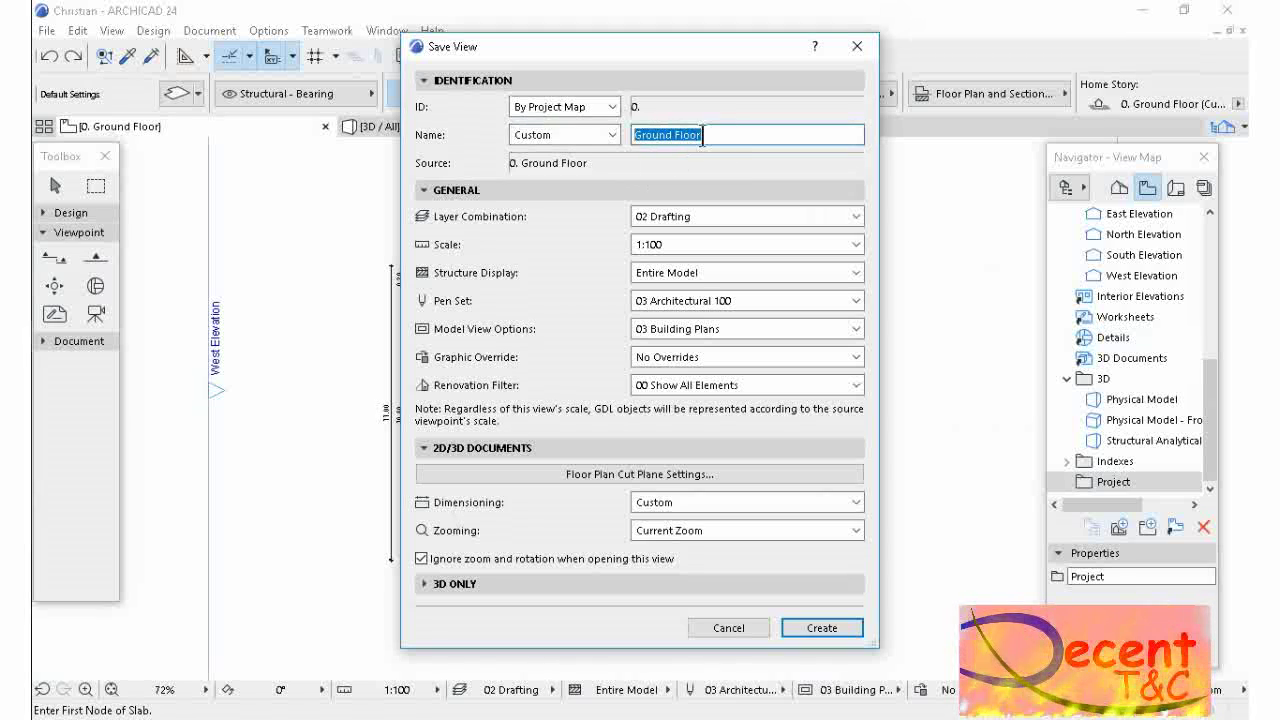
left_click(674, 134)
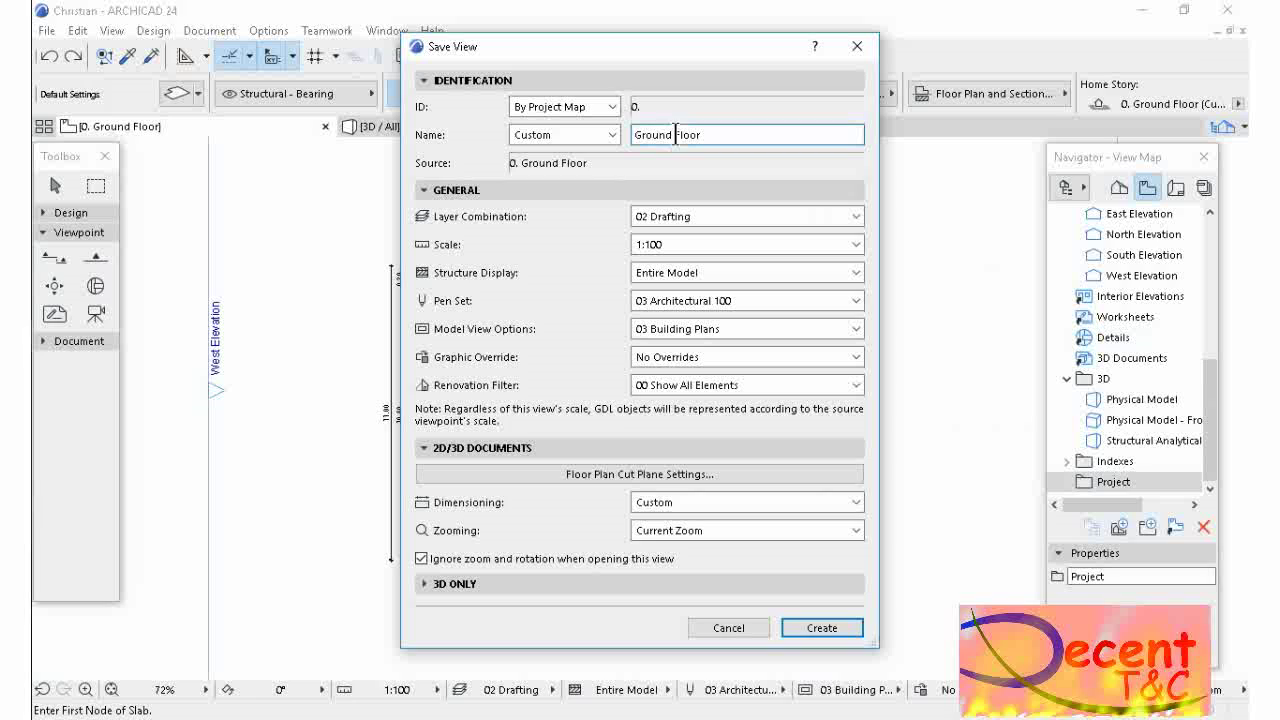
left_click_drag(676, 134, 627, 142)
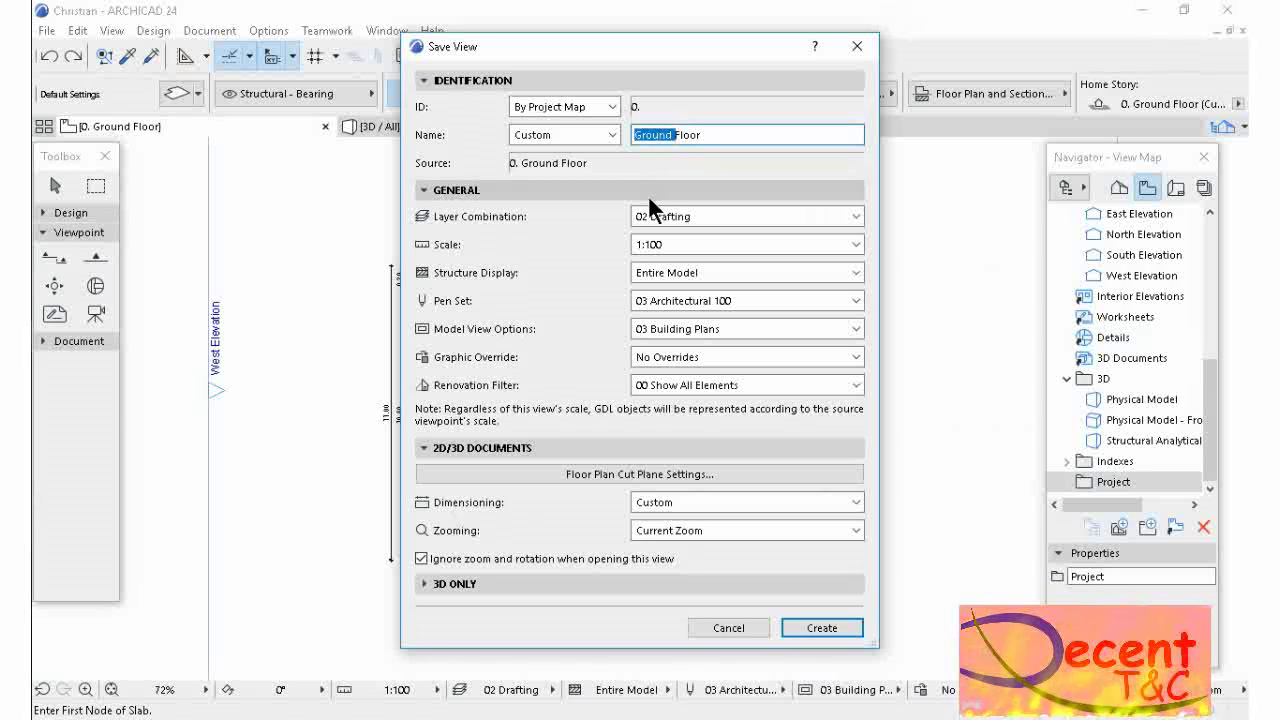
key("BackSpace")
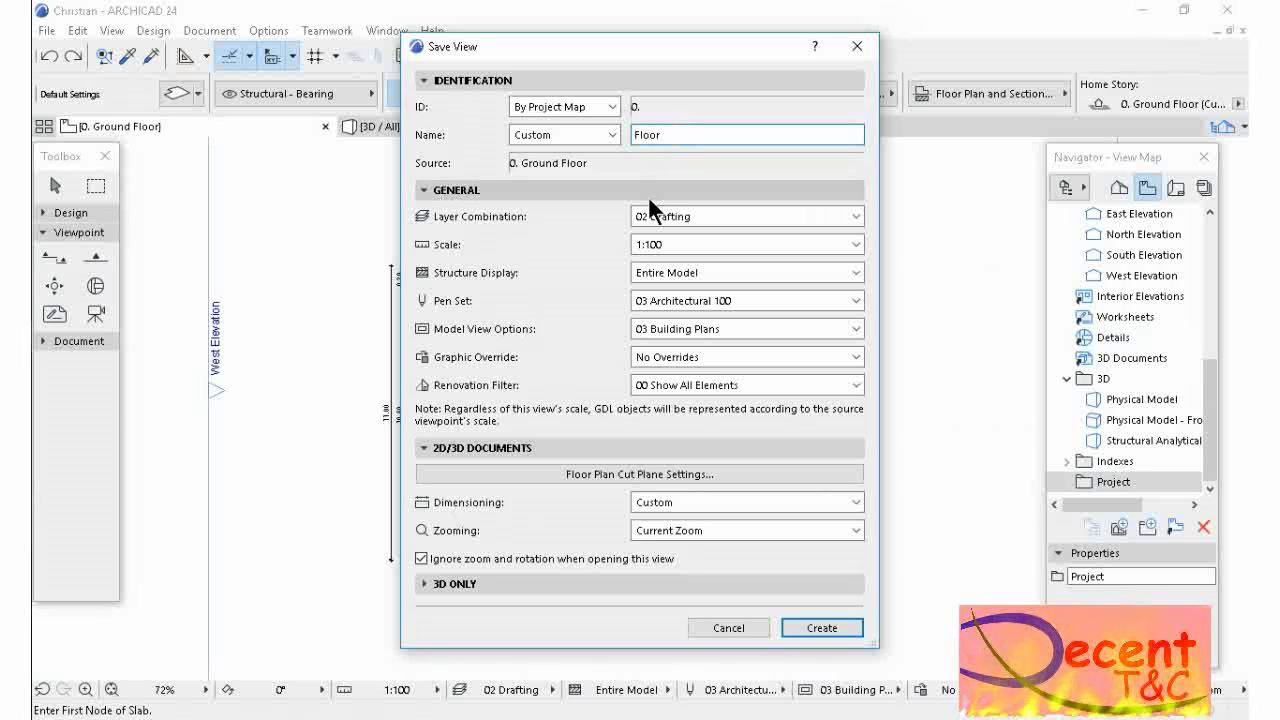
left_click(680, 136)
type("Plan")
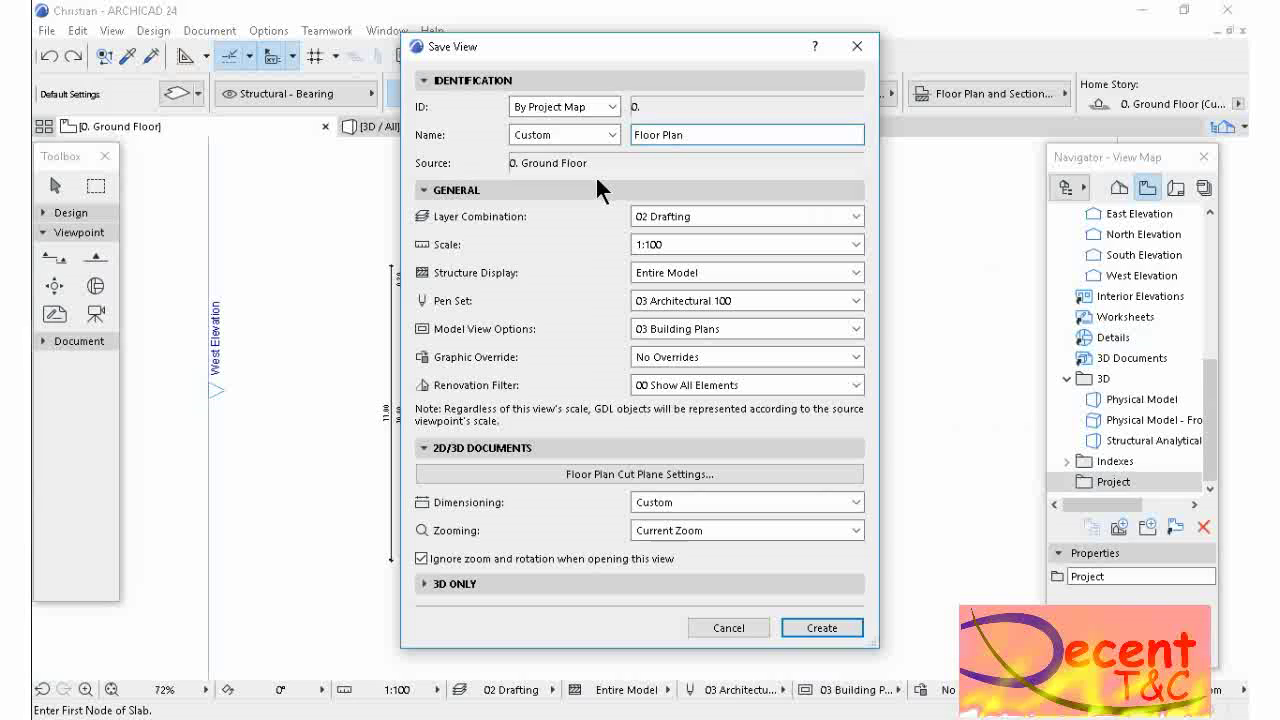
- Give the view the custom ID '1' and create it
left_click(612, 108)
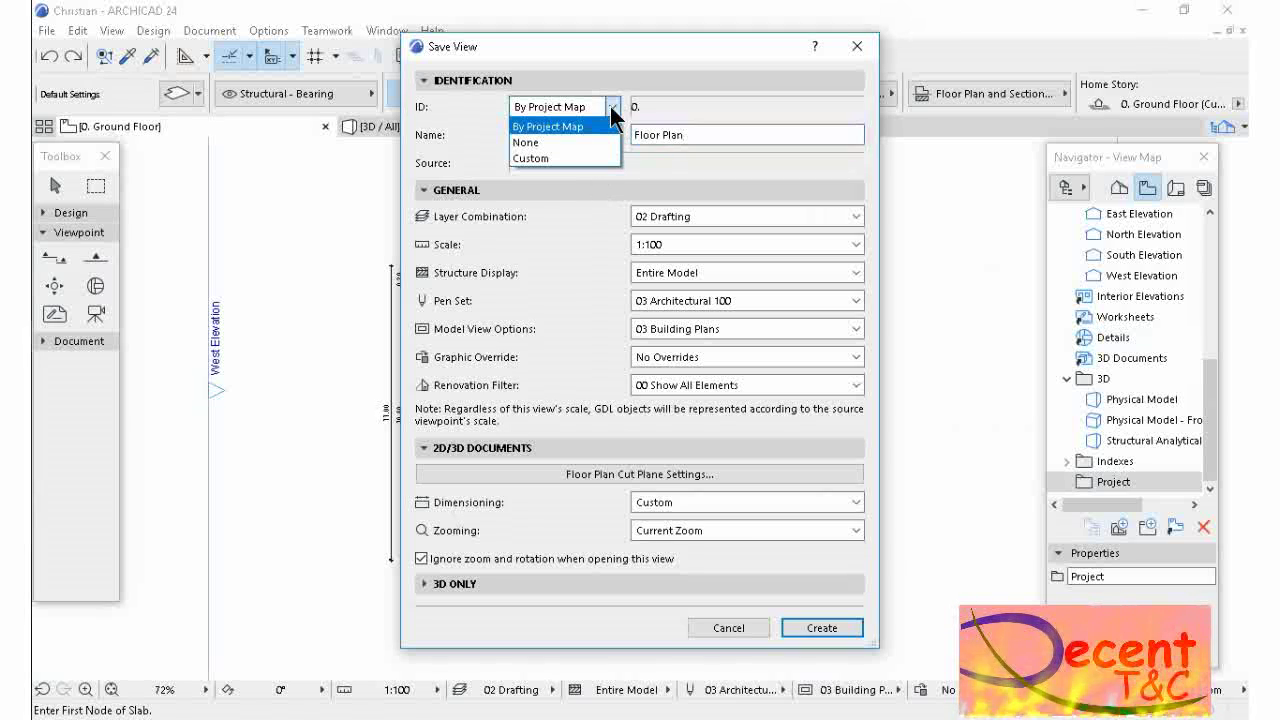
left_click(533, 157)
left_click(661, 107)
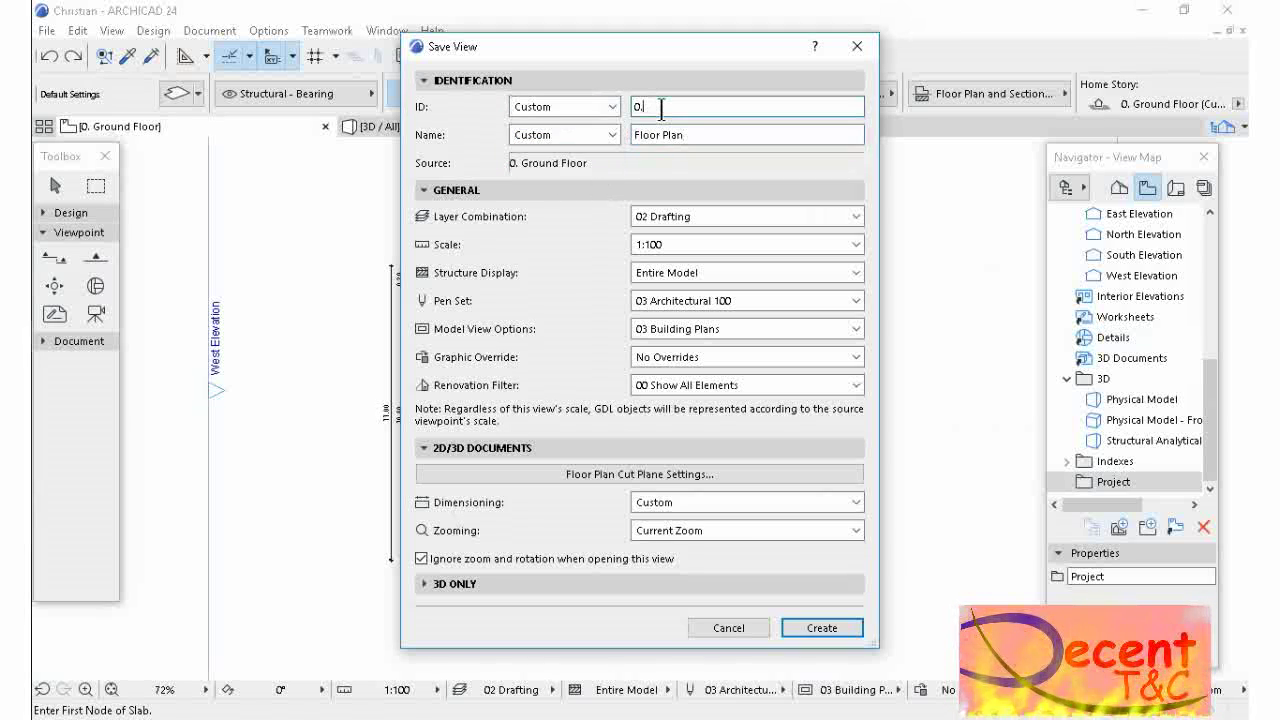
key("BackSpace")
key("BackSpace")
type("1")
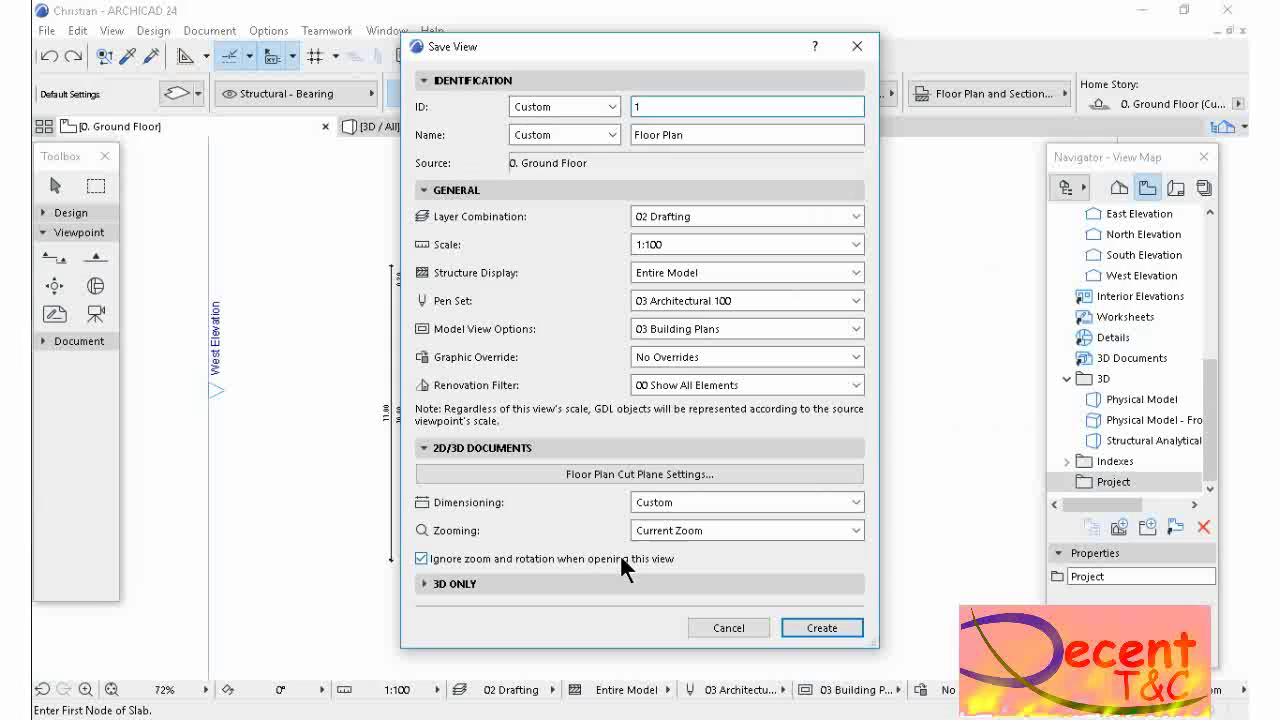
left_click(800, 624)
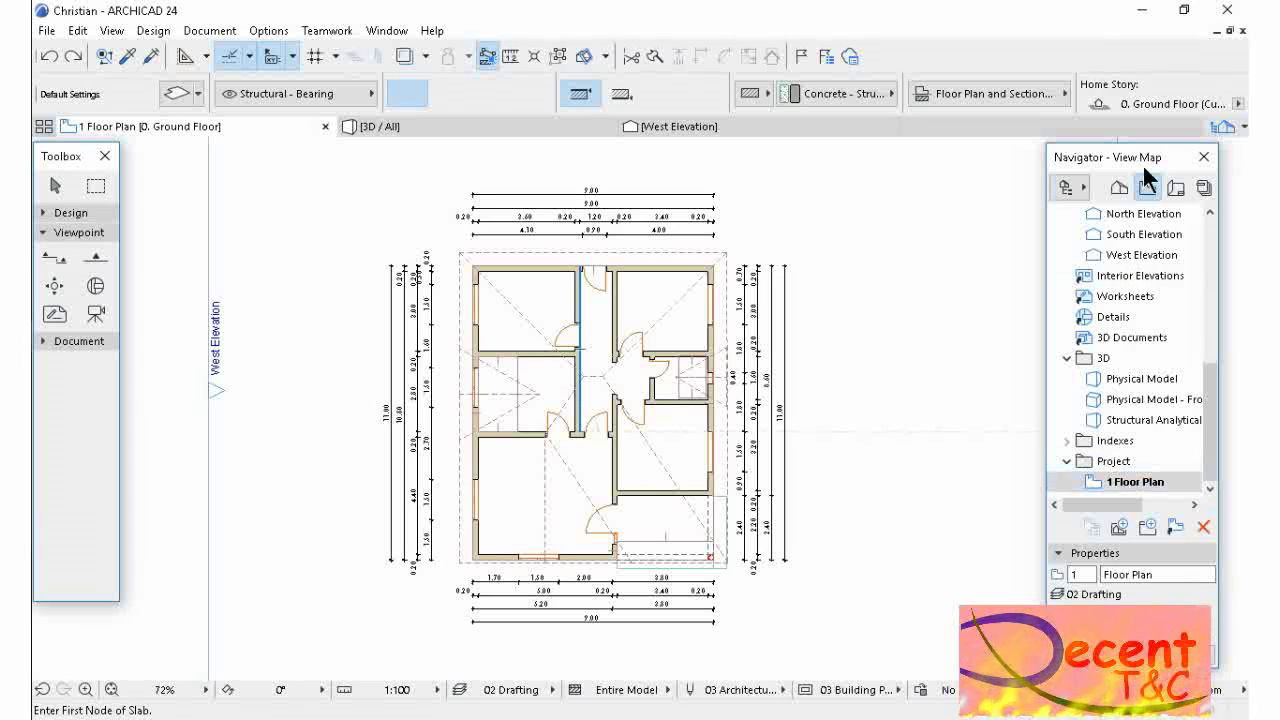
- Open the South Elevation from the Project Map, then show the saved-views list again
left_click(1120, 186)
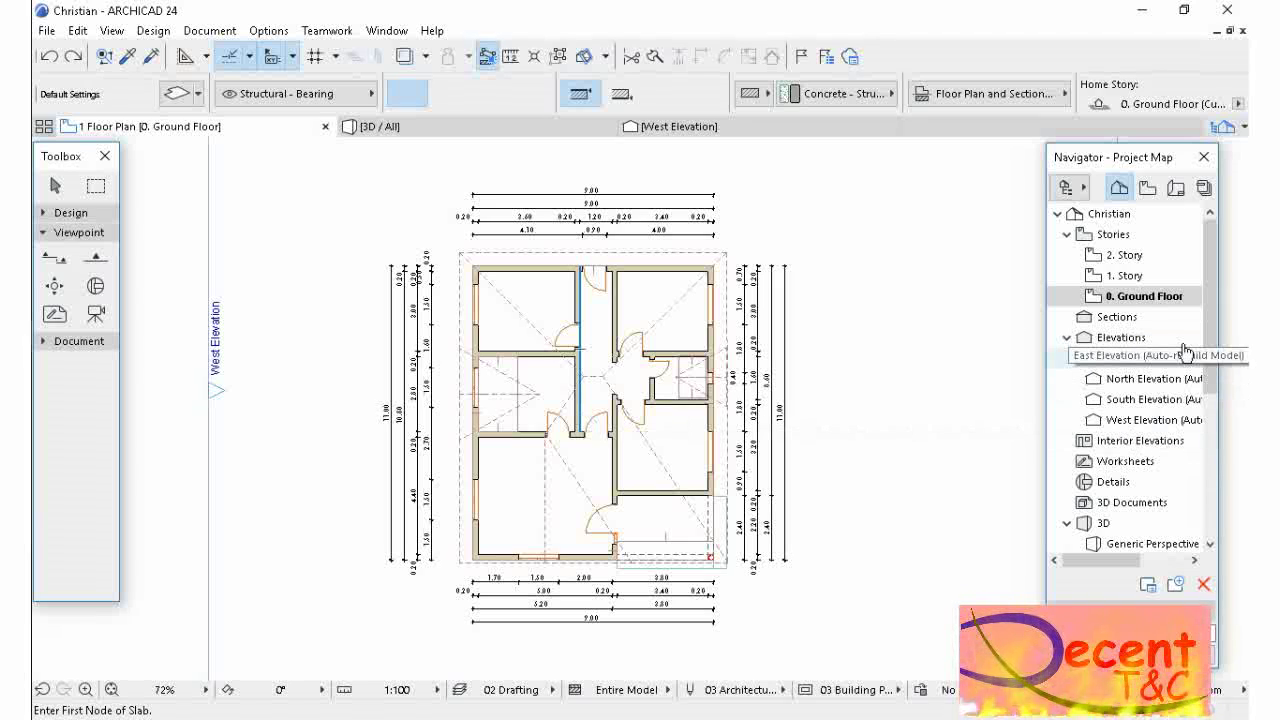
left_click(1145, 402)
double_click(1145, 402)
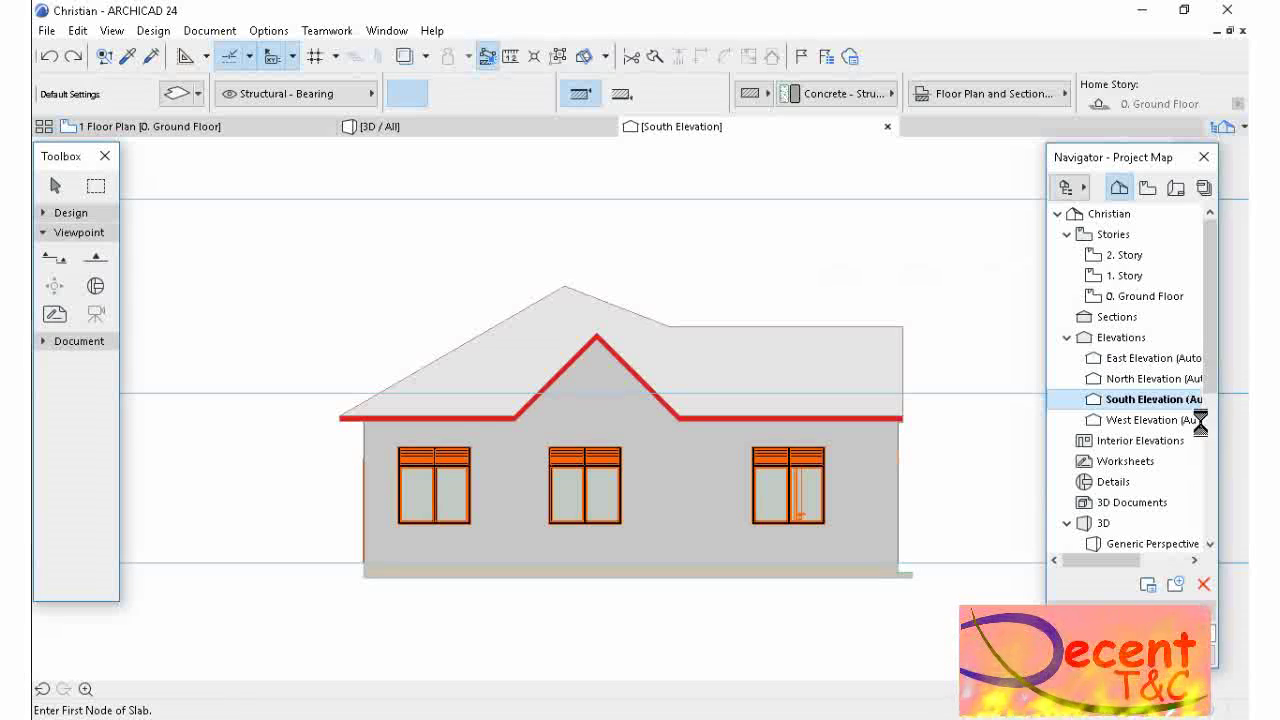
scroll(550, 370, "up", 2)
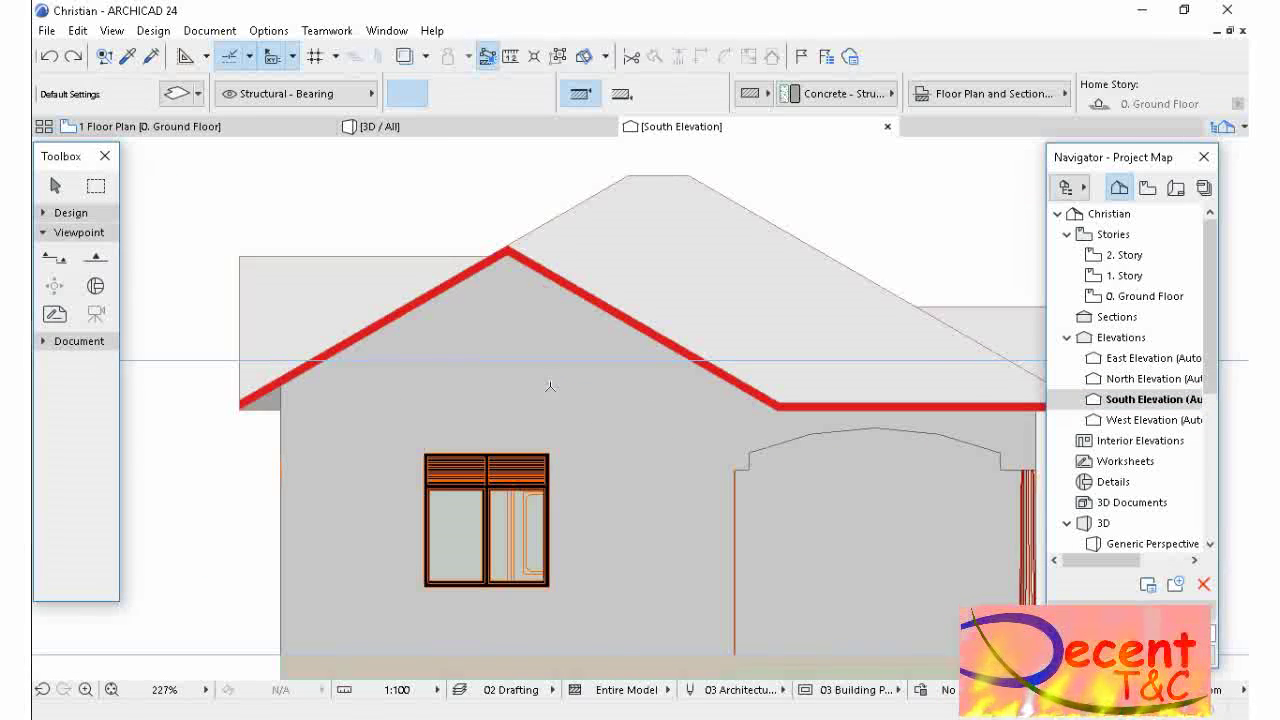
scroll(550, 362, "down", 2)
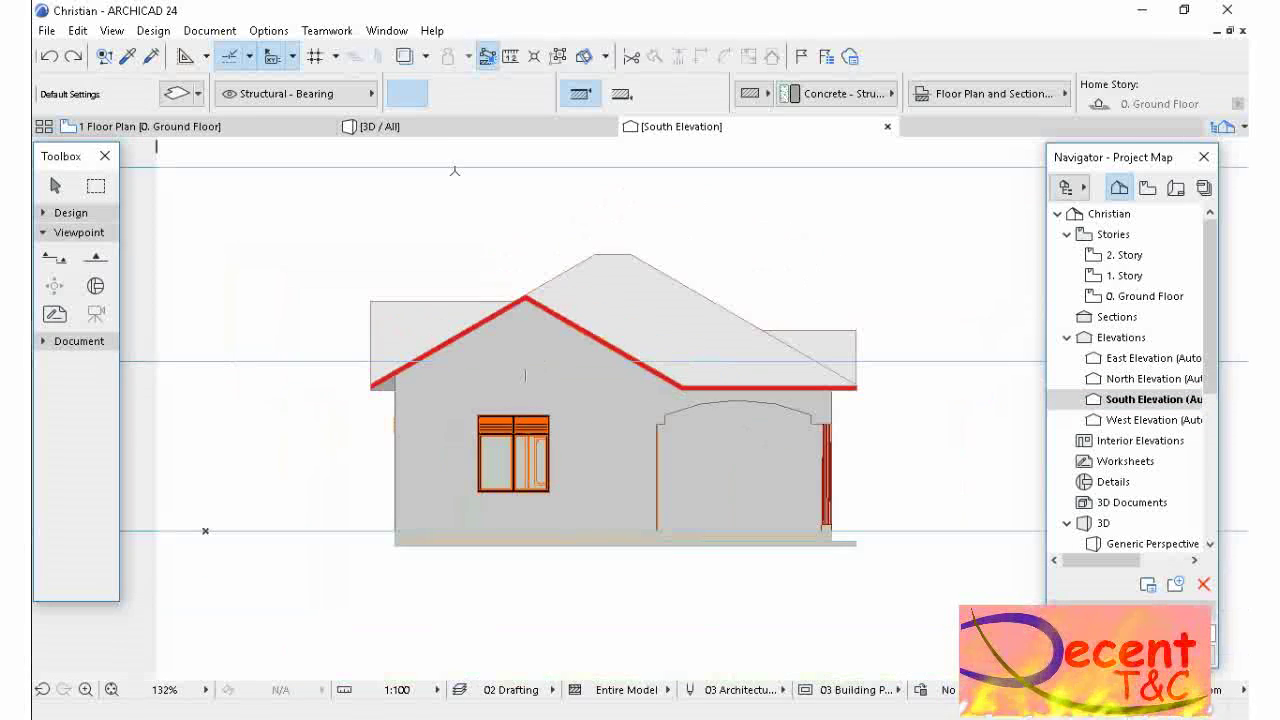
left_click(1147, 187)
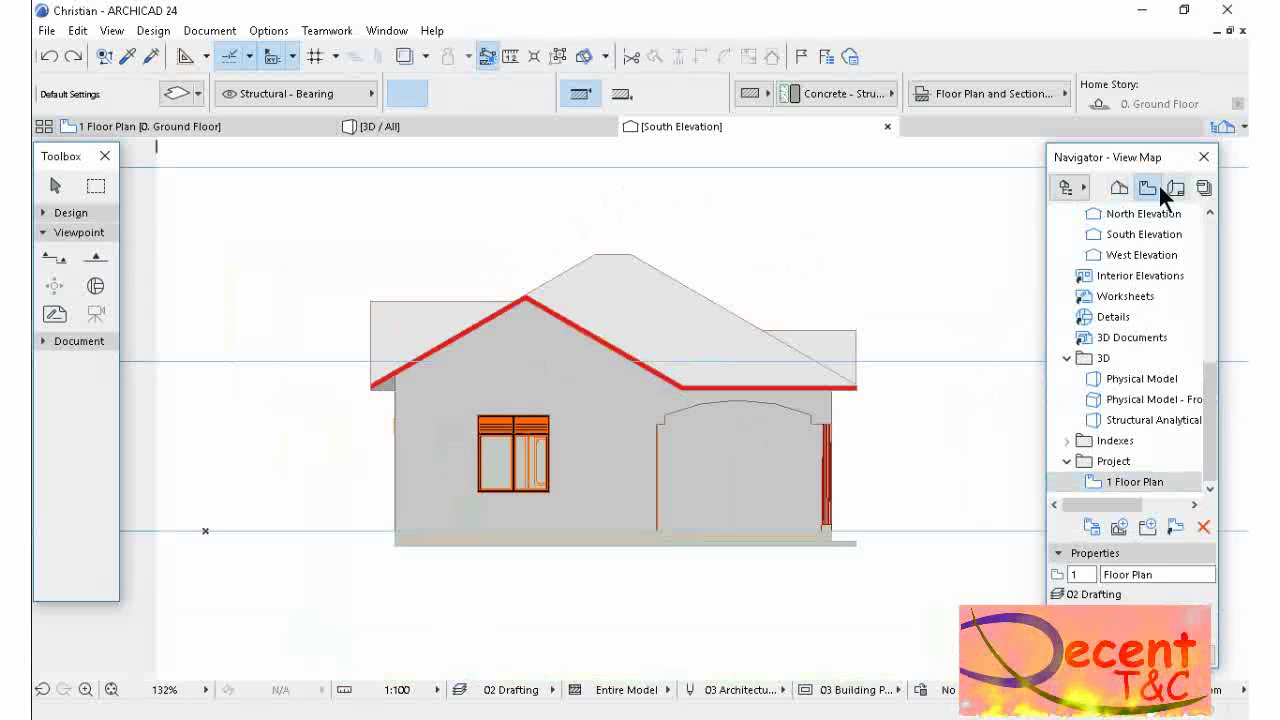
- Save the South Elevation as view '2. Front Elevation', then return to the Project Map
left_click(1118, 522)
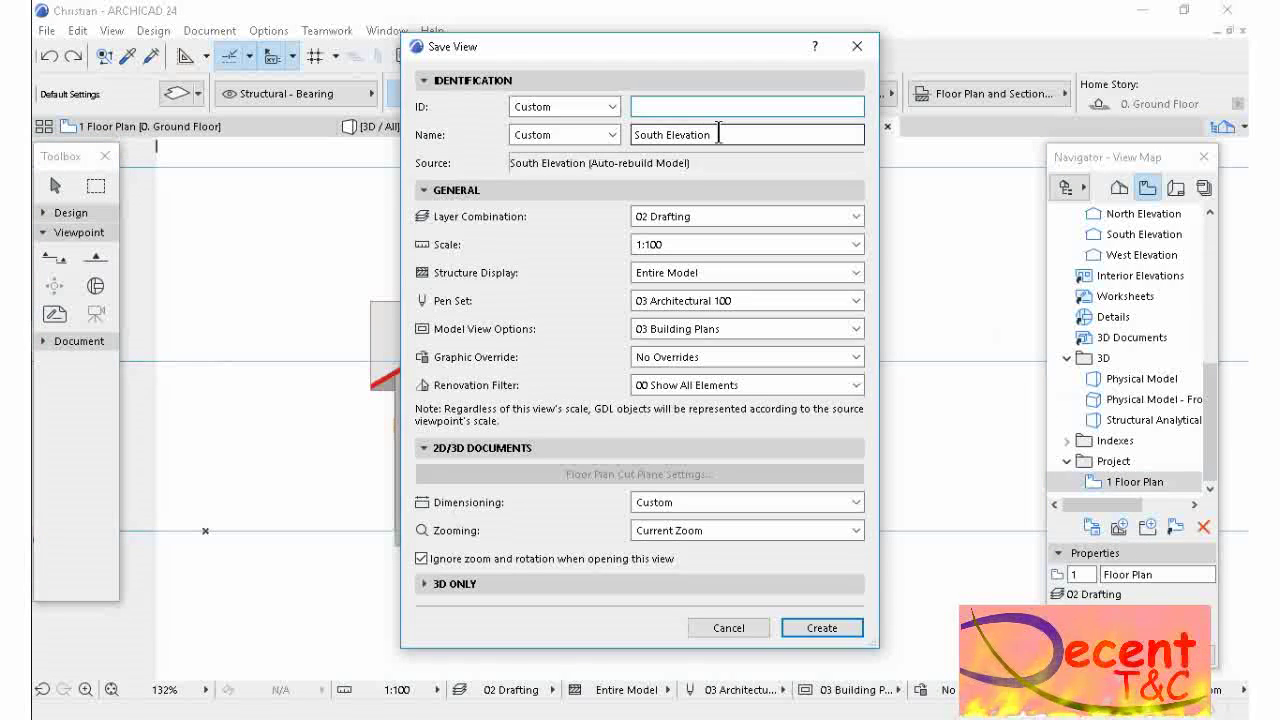
left_click(665, 134)
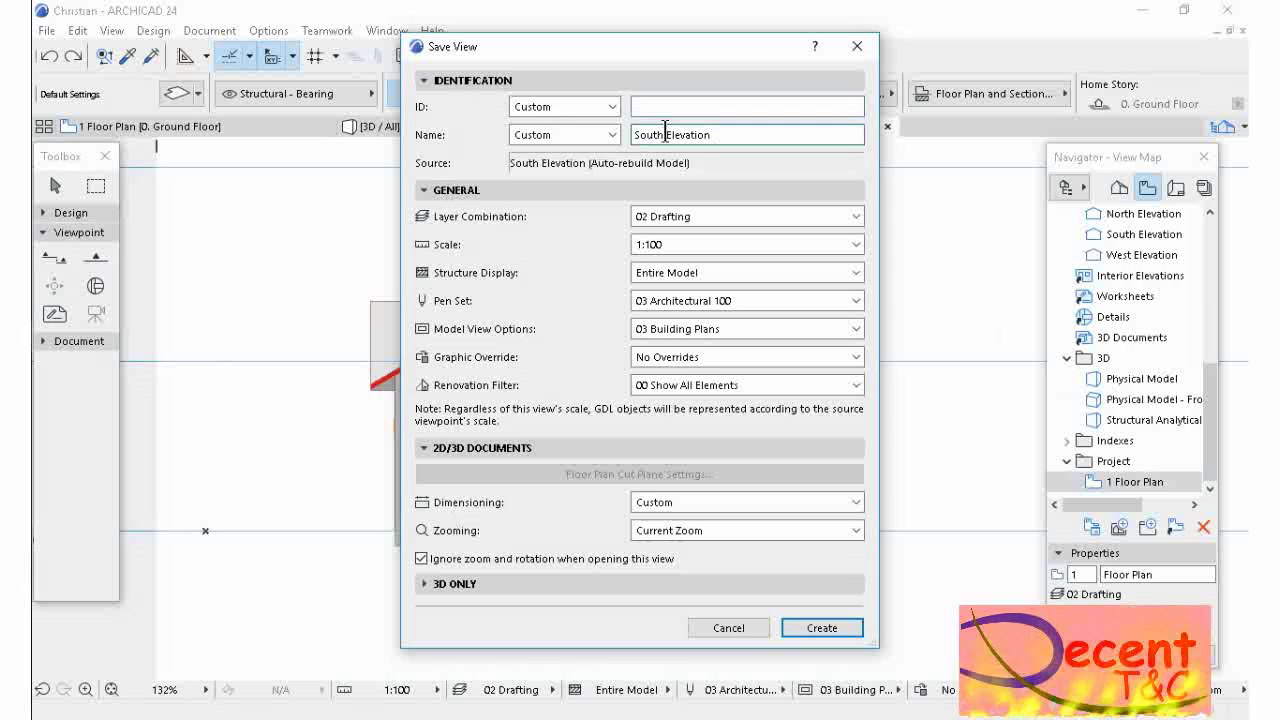
double_click(665, 134)
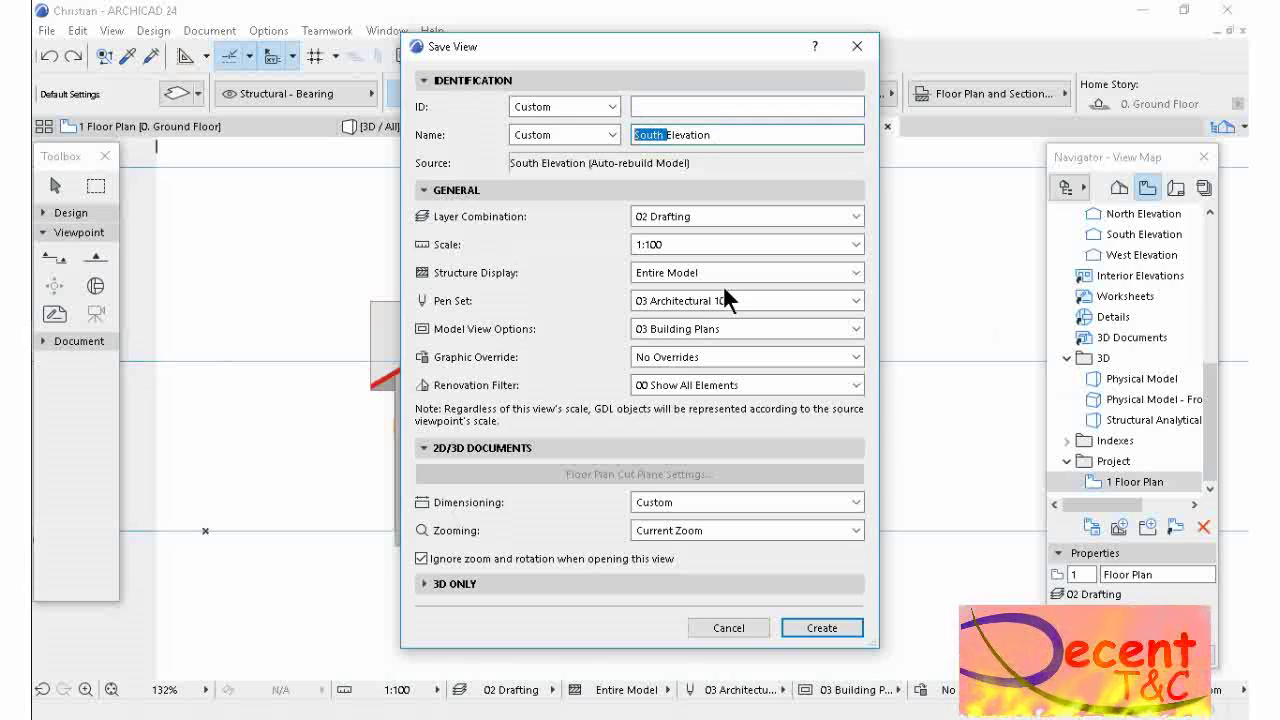
type("Front")
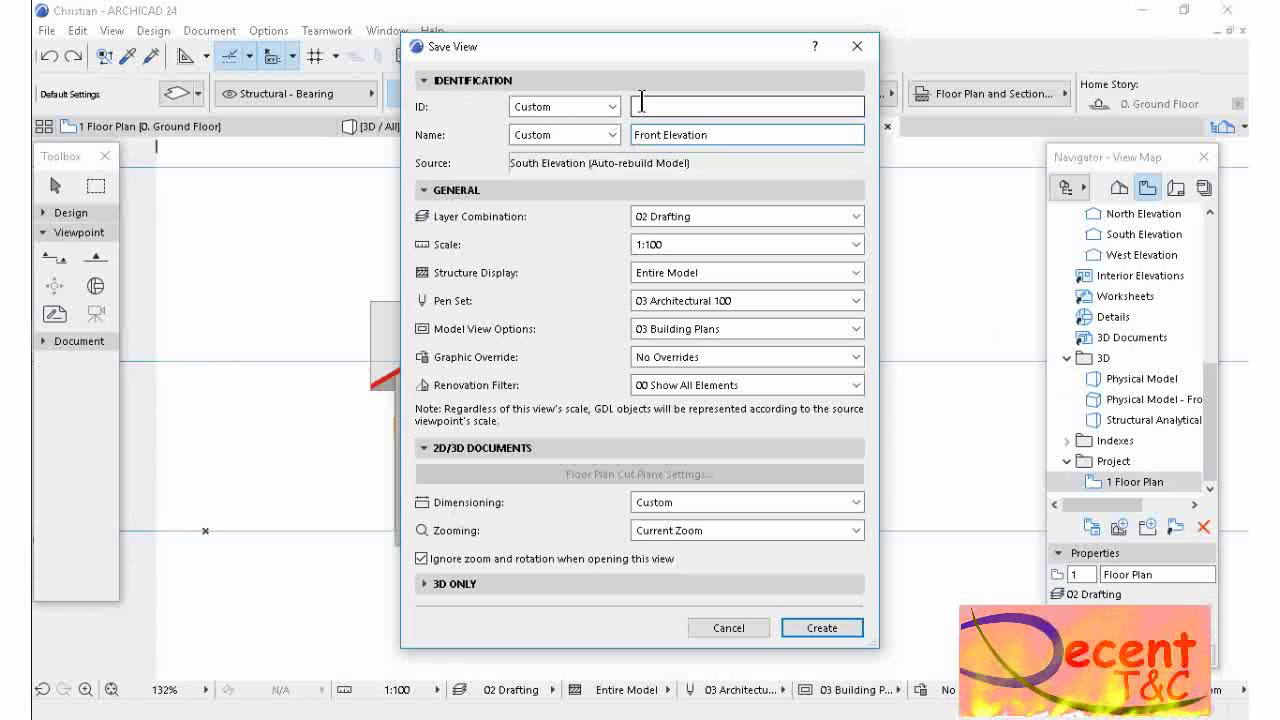
left_click(638, 103)
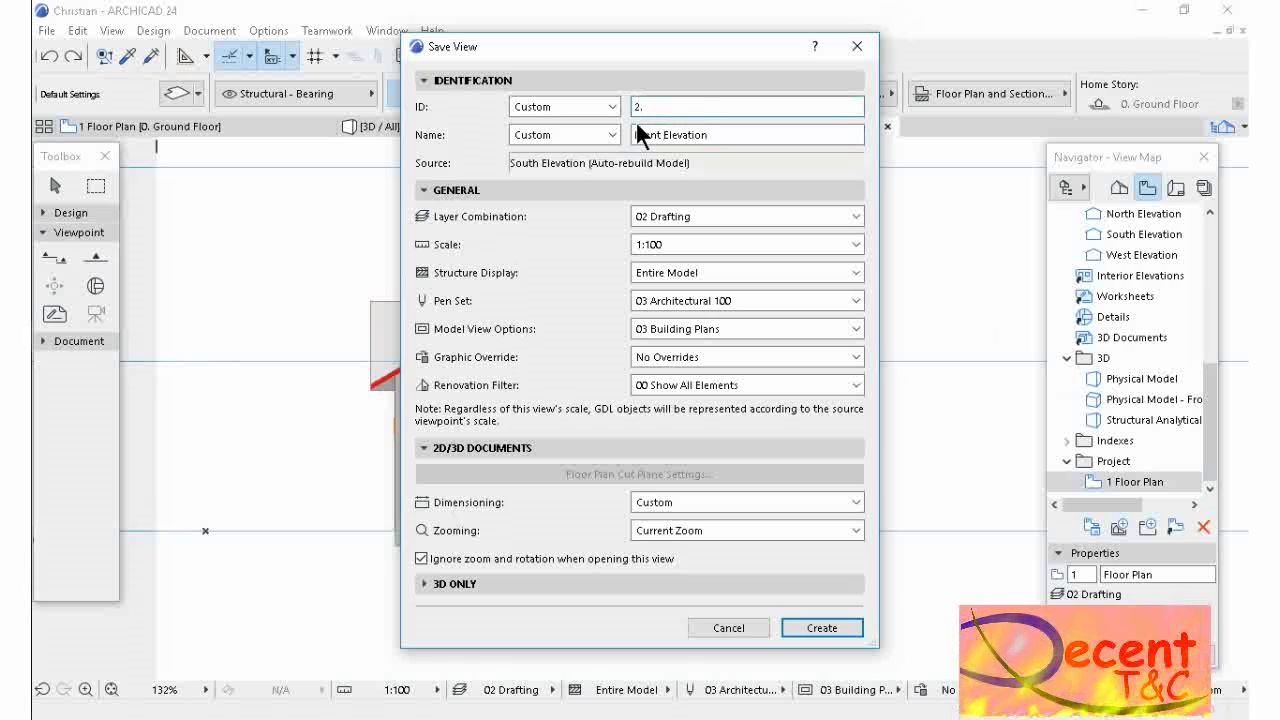
left_click(812, 628)
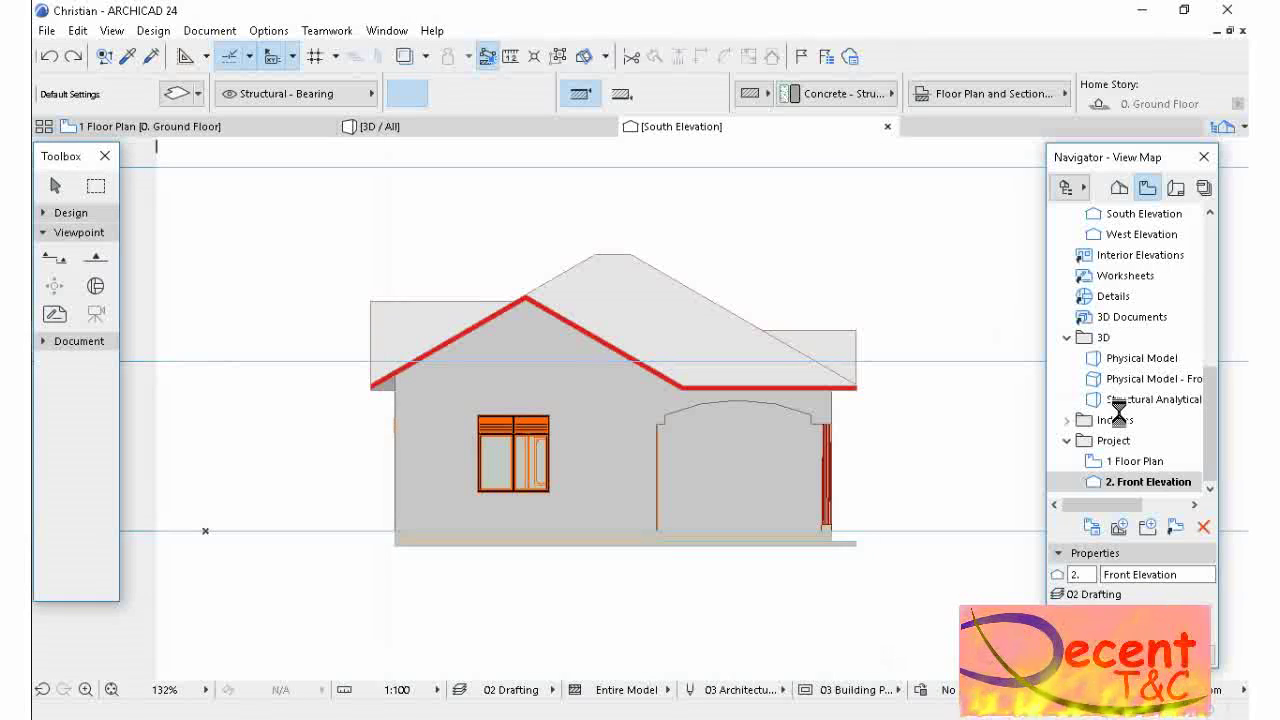
left_click(1121, 189)
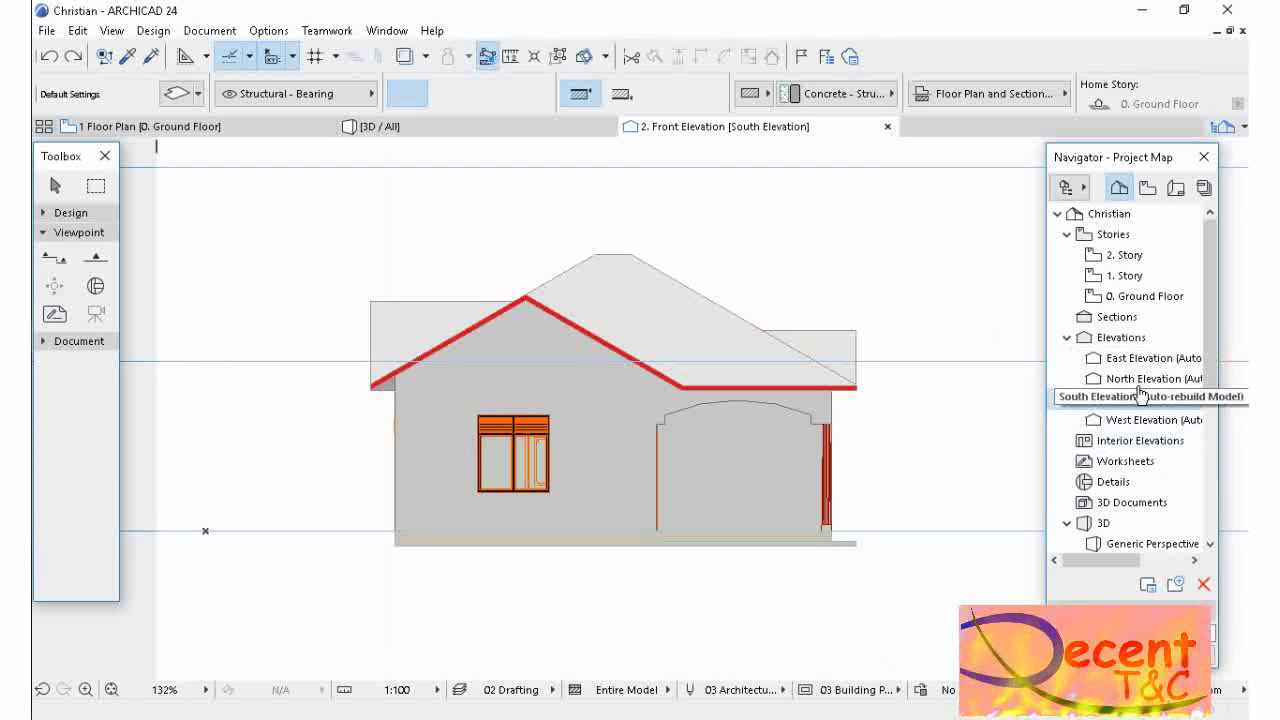
- Save the North Elevation as view '3. Back Elevation' in the Project folder
double_click(1137, 381)
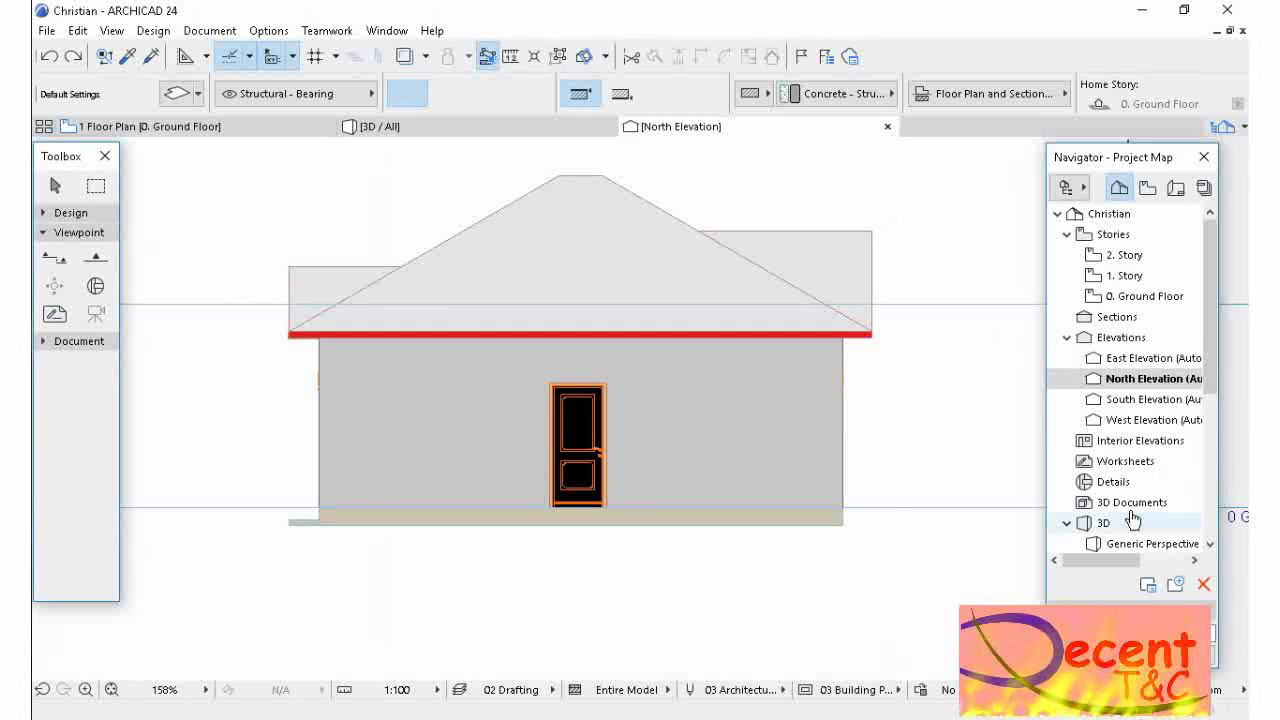
left_click(1150, 186)
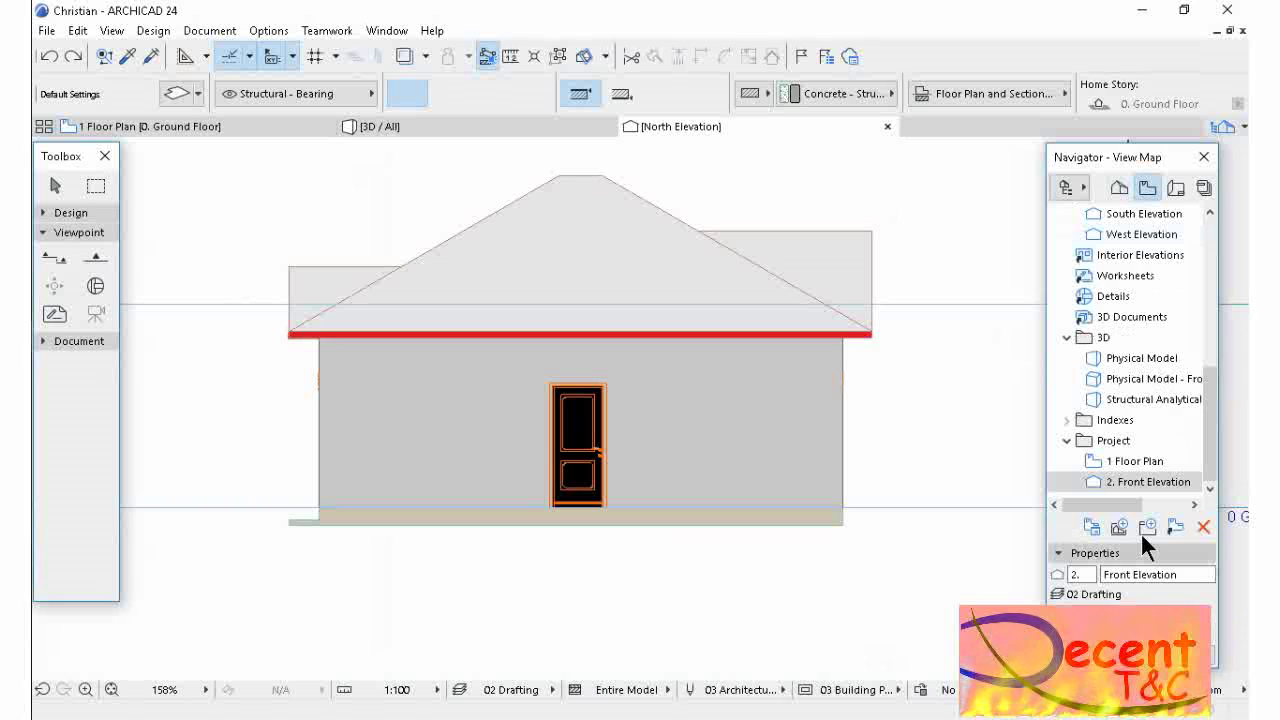
left_click(1120, 527)
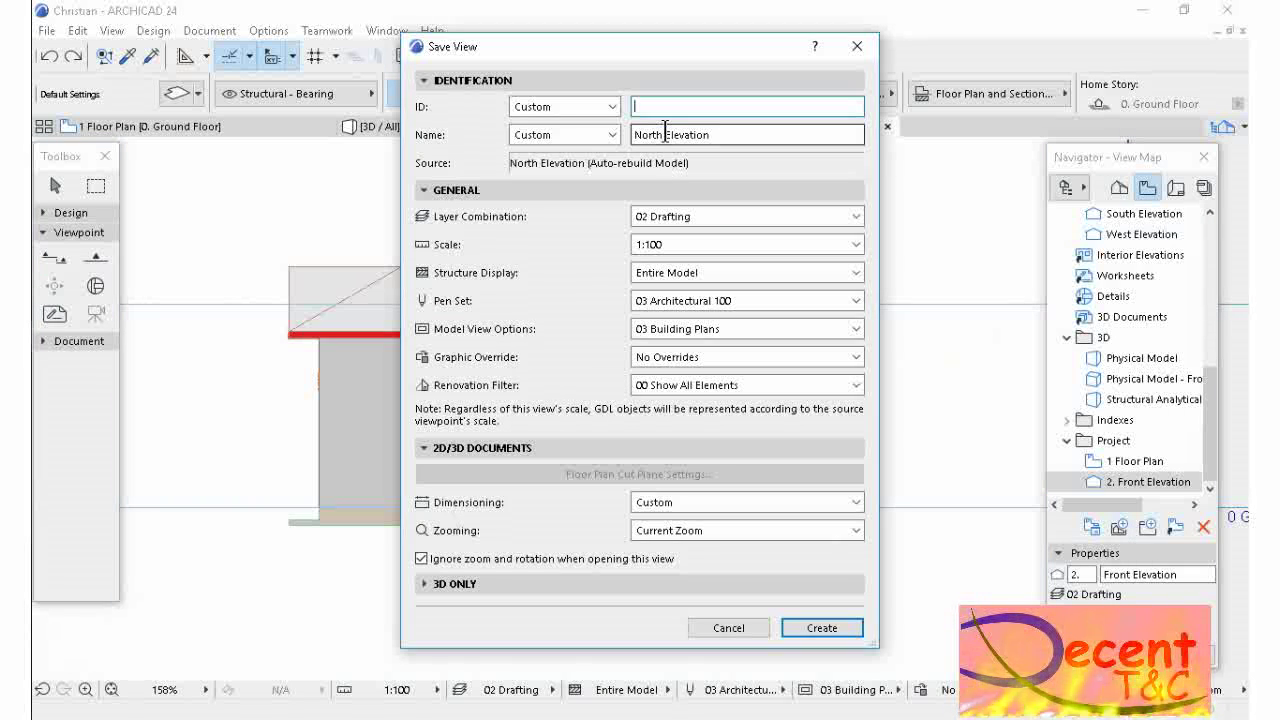
left_click_drag(665, 134, 603, 134)
type("B")
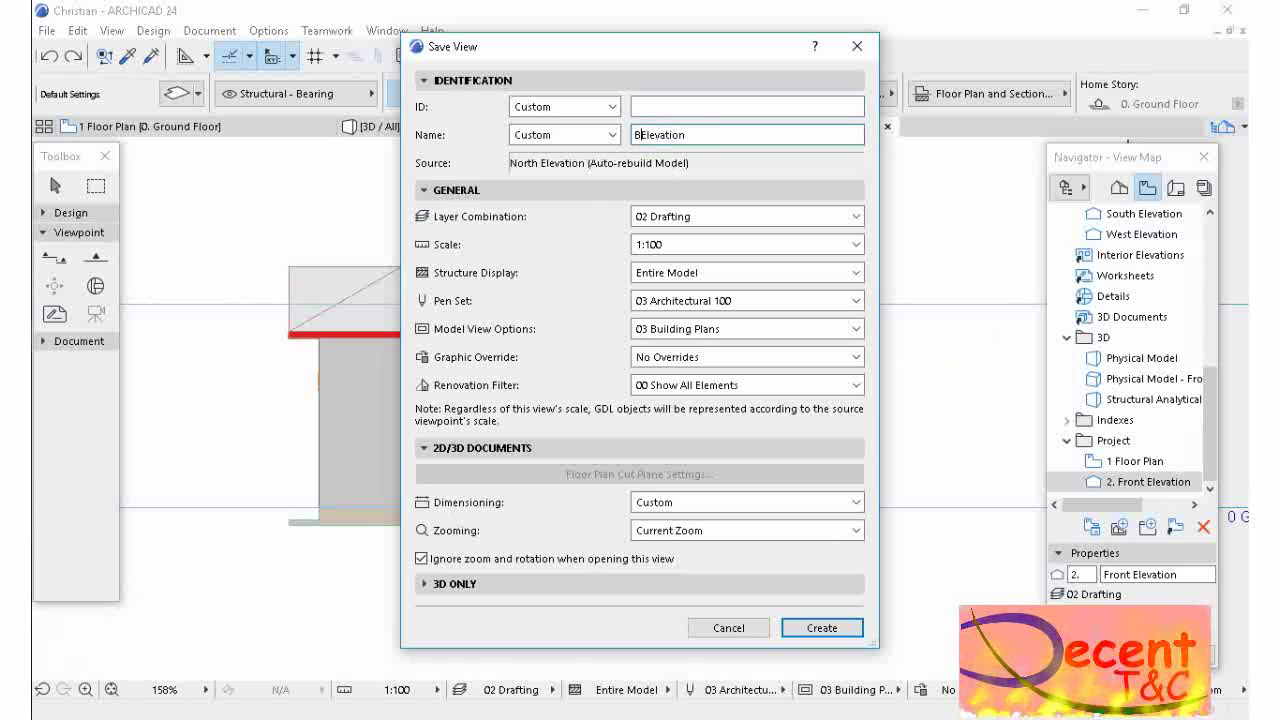
type("ack")
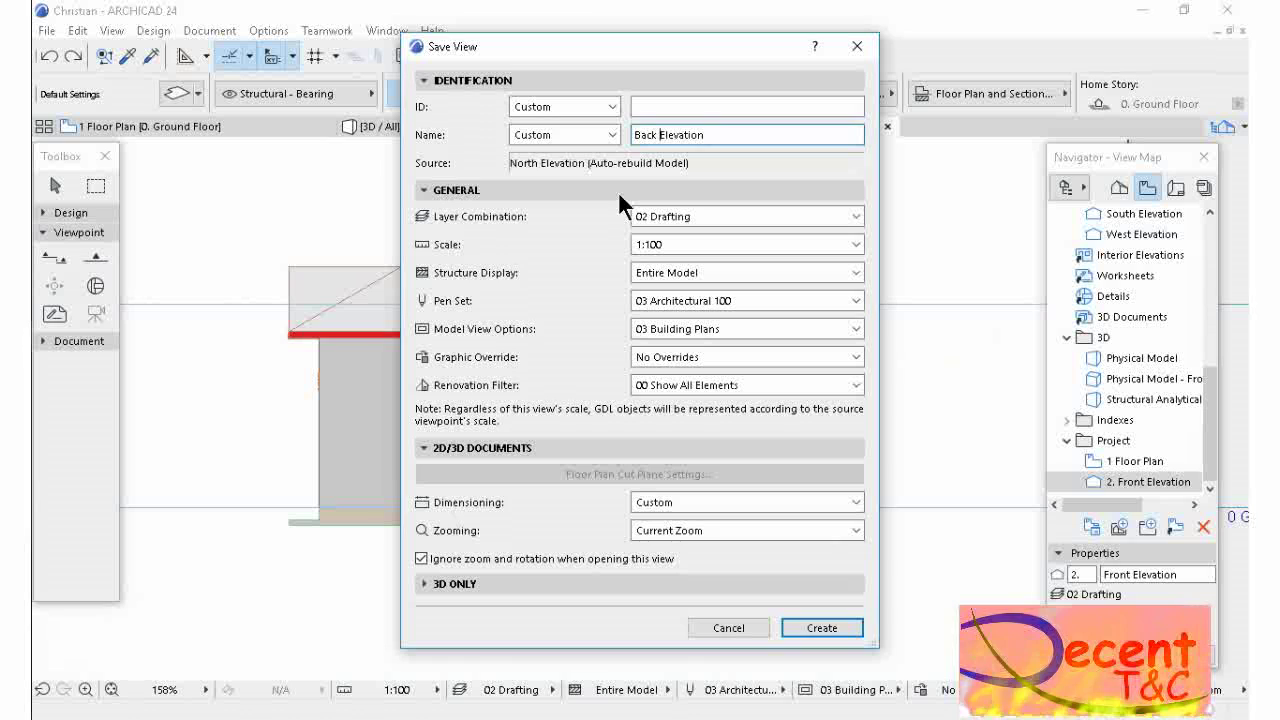
left_click(660, 106)
type("3.")
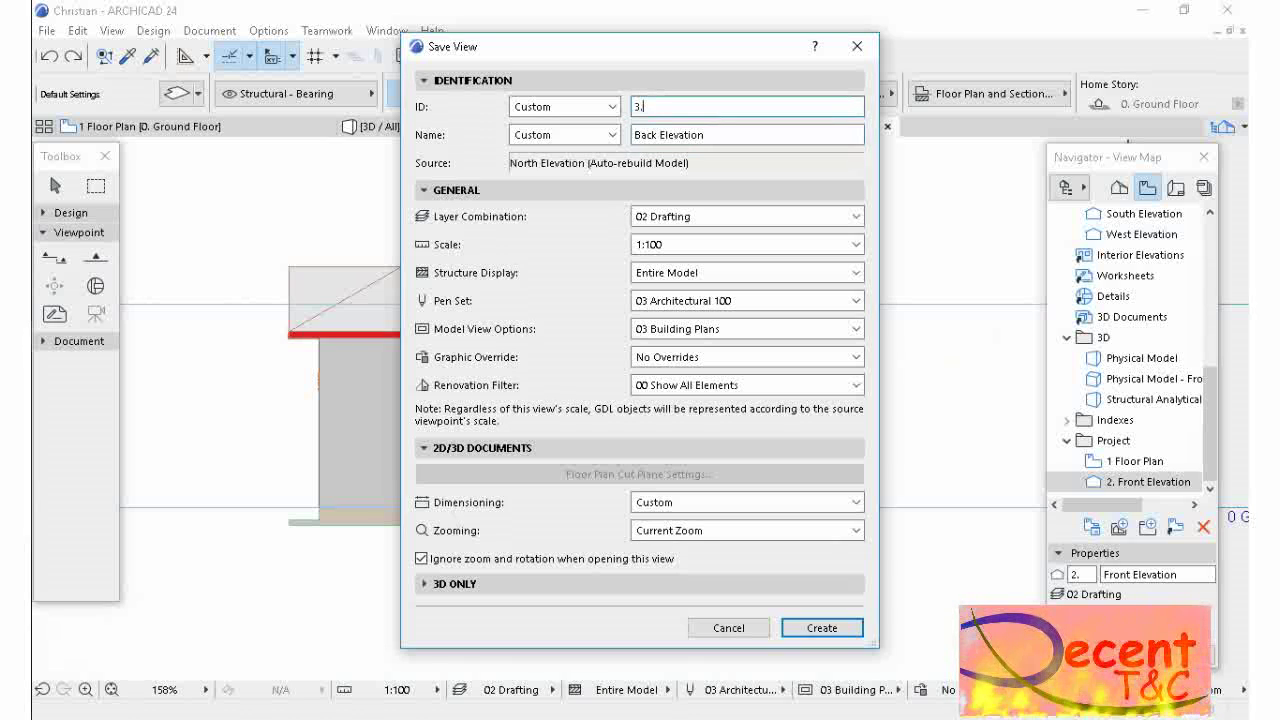
left_click(822, 628)
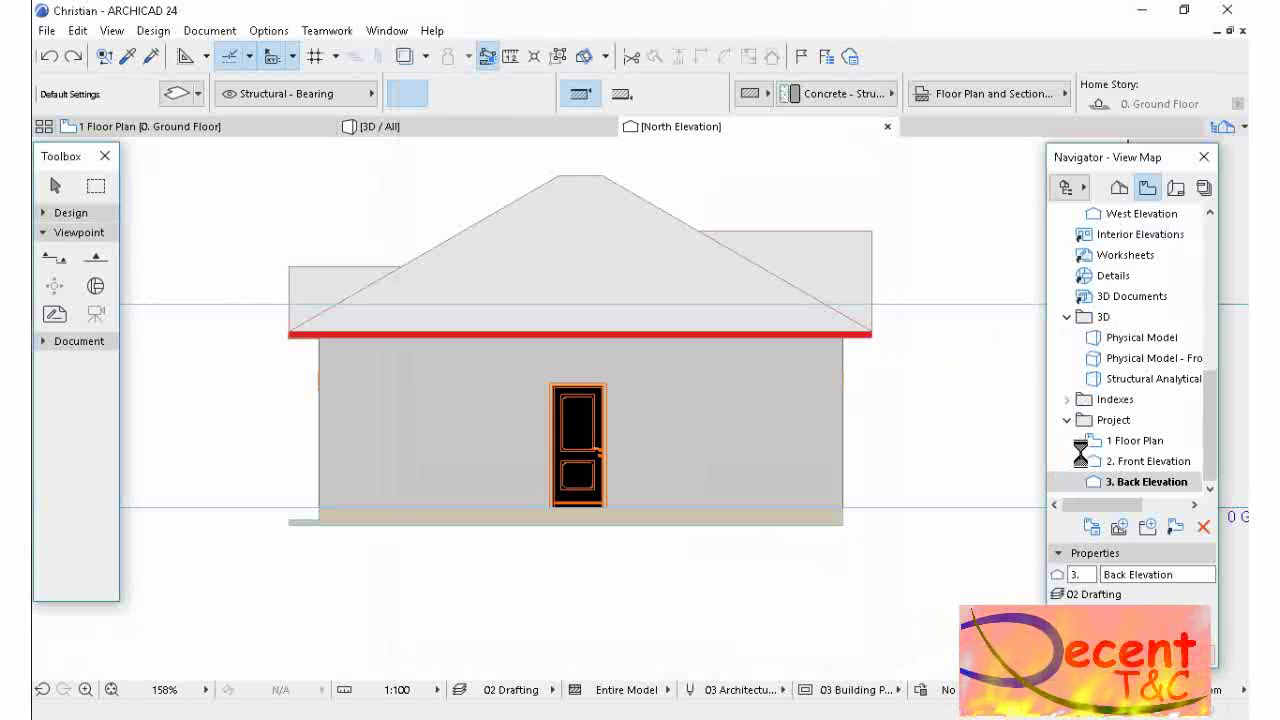
- Save the East Elevation as view '4. East Elevation' in the Project folder
left_click(1119, 190)
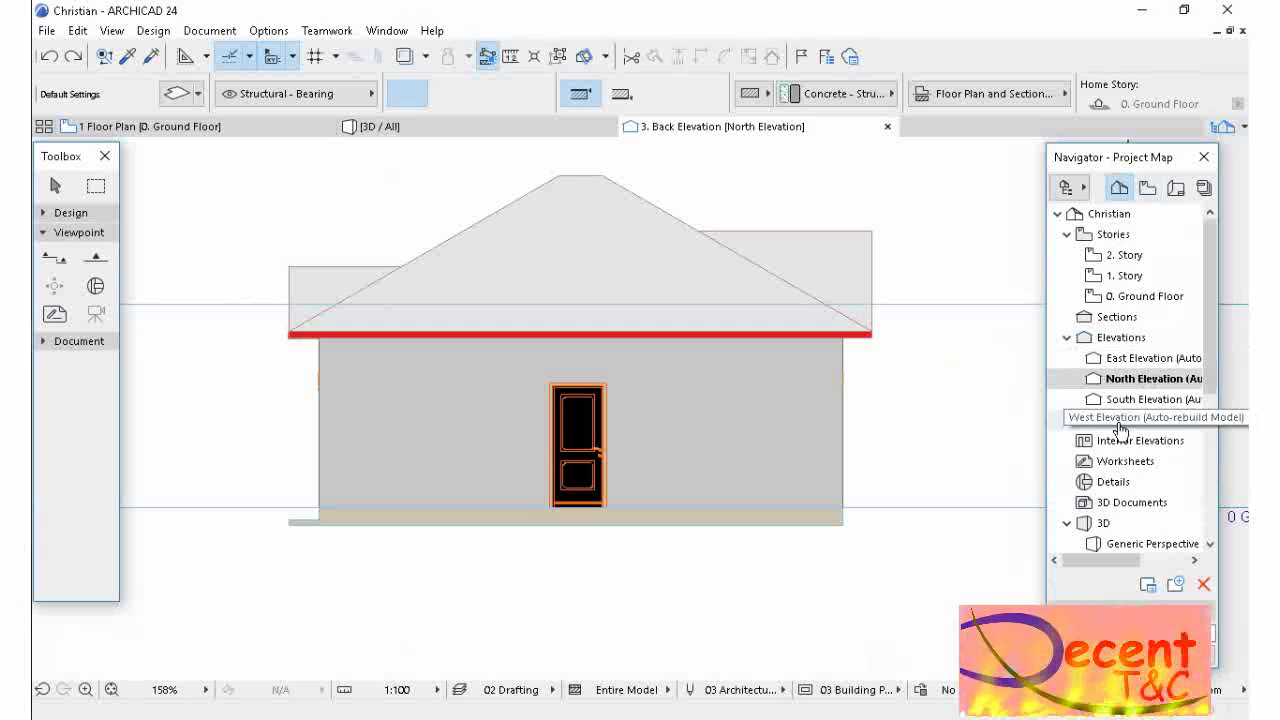
double_click(1115, 360)
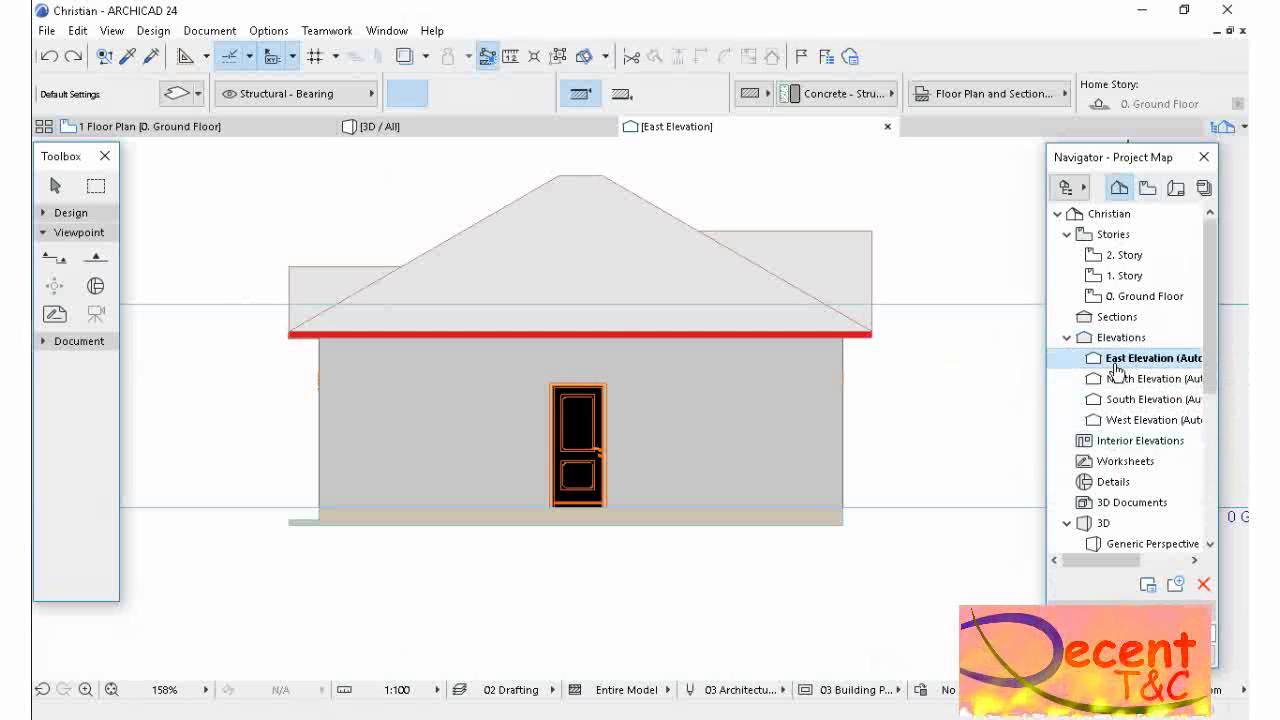
left_click(1147, 188)
left_click(1113, 420)
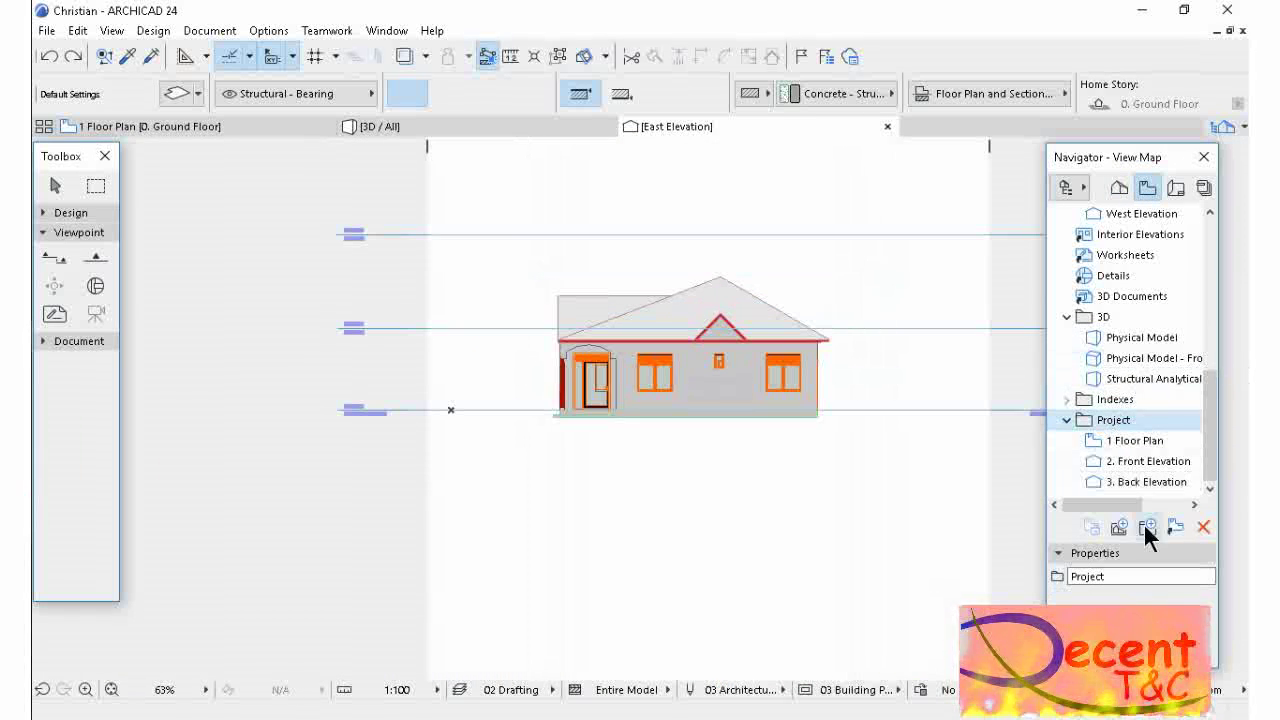
left_click(1147, 527)
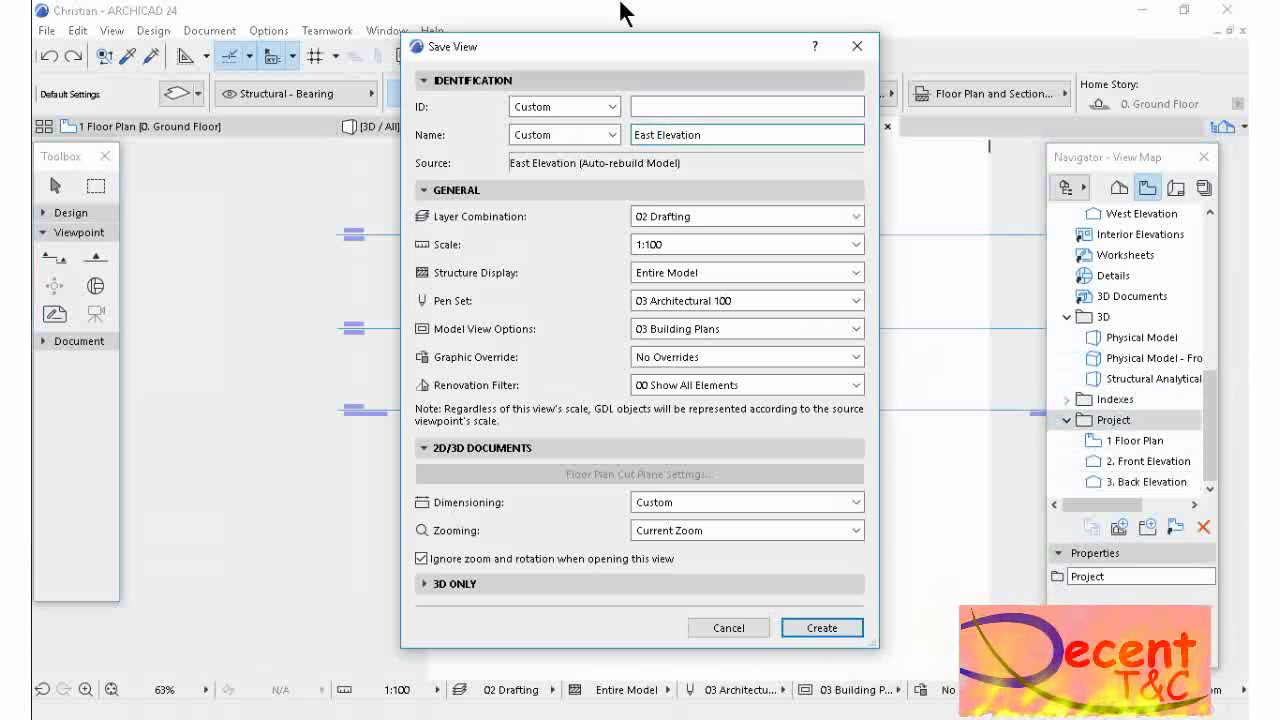
type("4.")
left_click(822, 628)
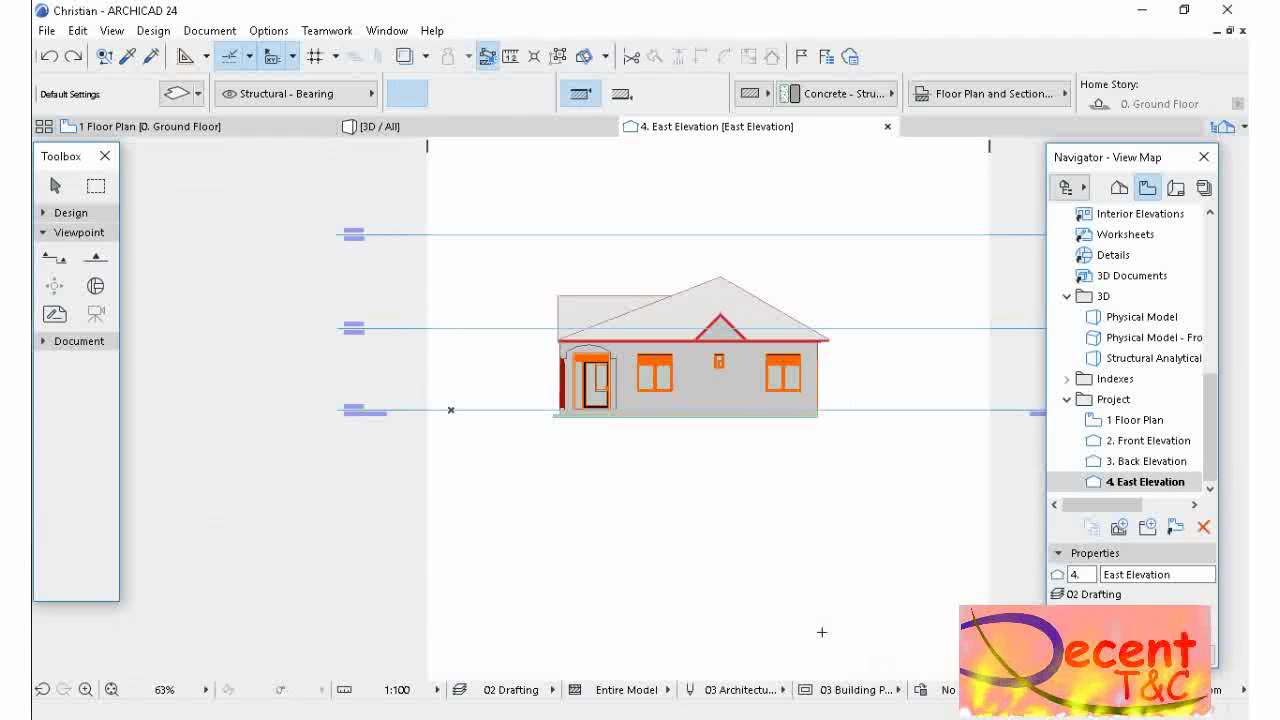
- Save the West Elevation as view '5. West Elevation' in the Project folder
left_click(1119, 188)
double_click(1140, 420)
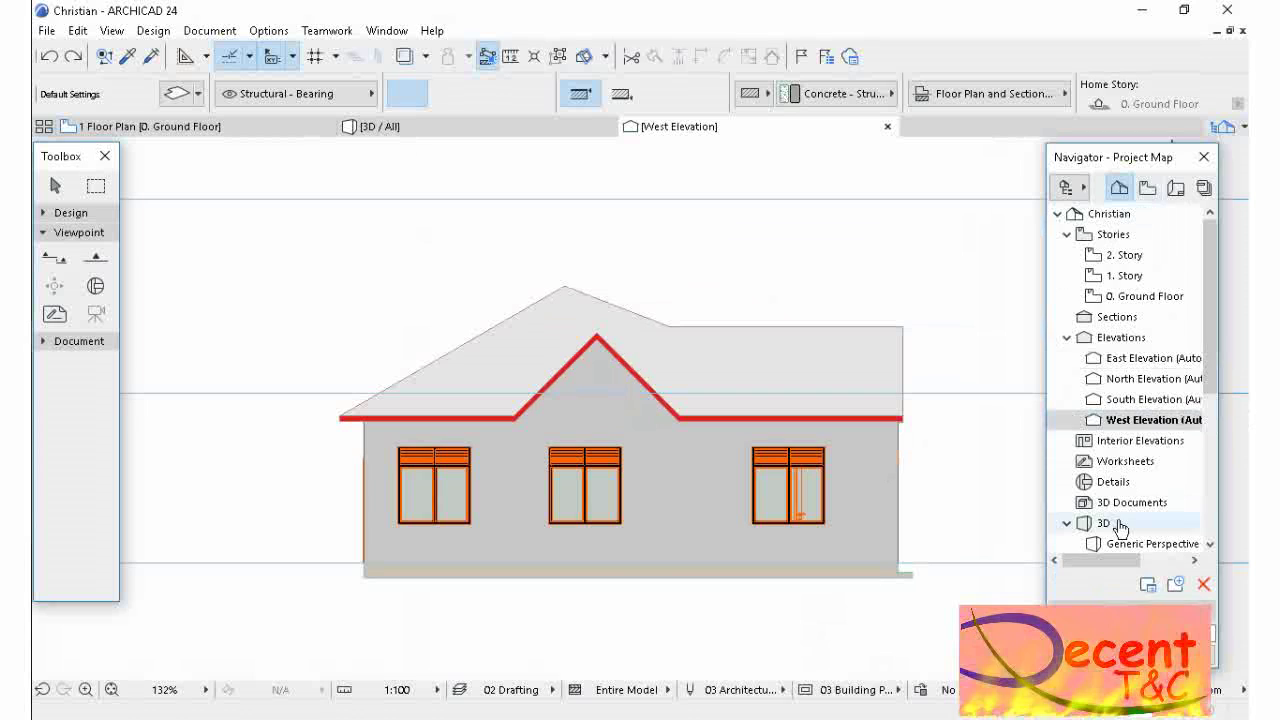
left_click(1147, 188)
left_click(1145, 527)
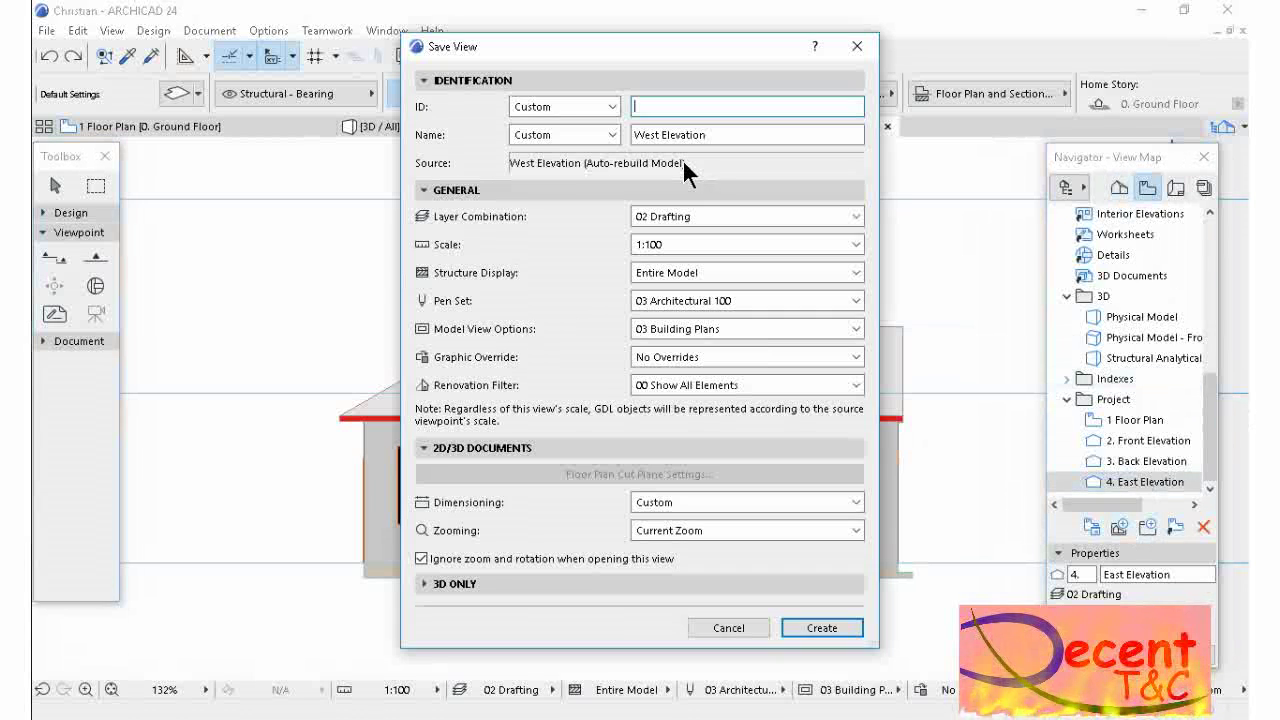
type("5.")
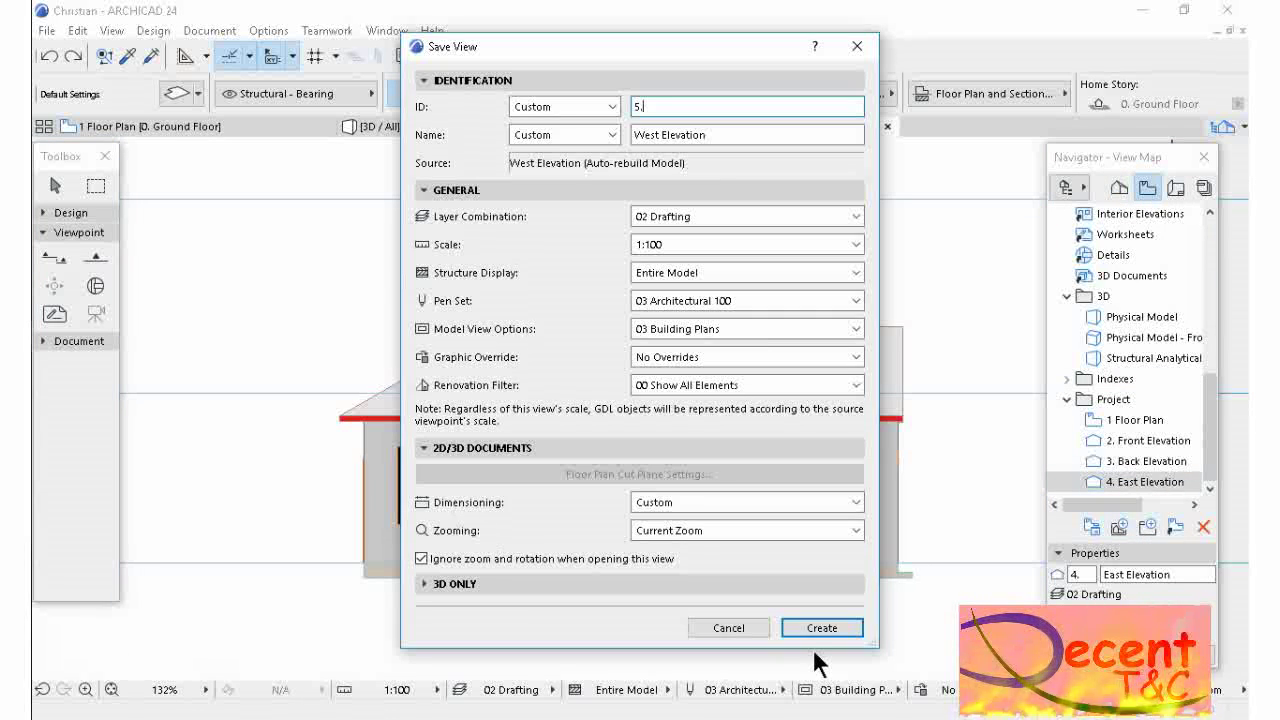
left_click(825, 628)
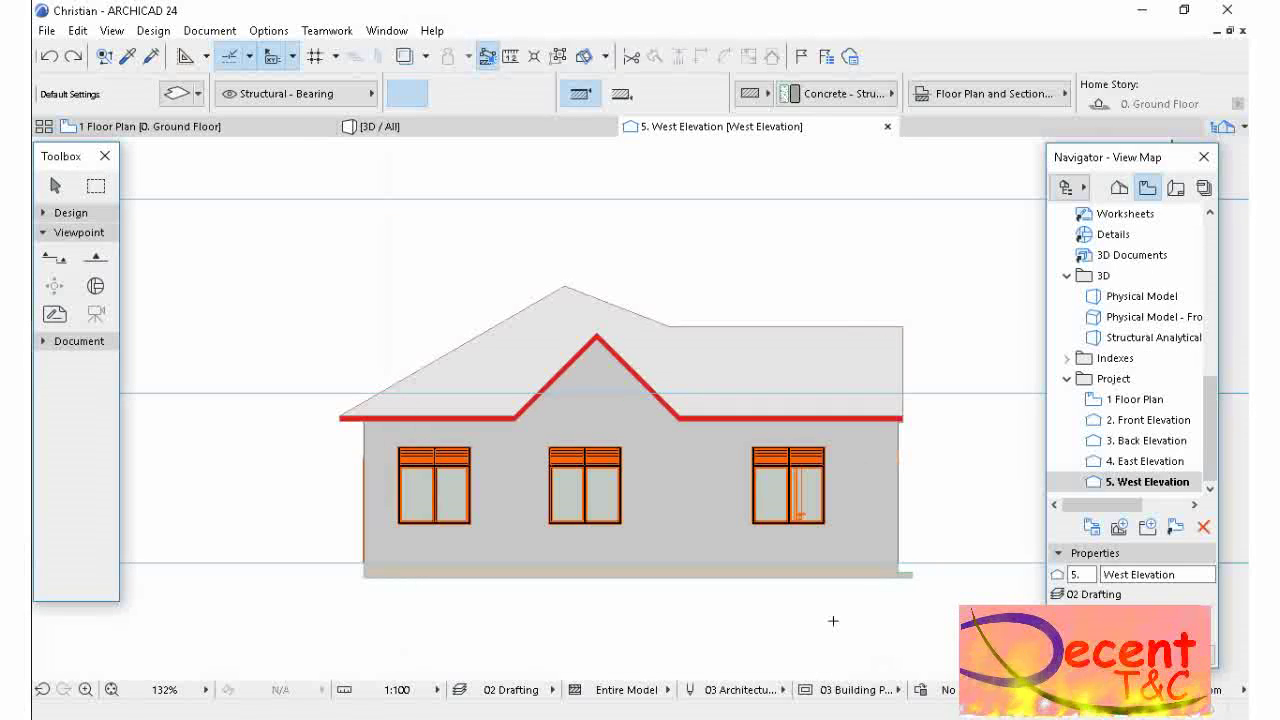
left_click(1081, 188)
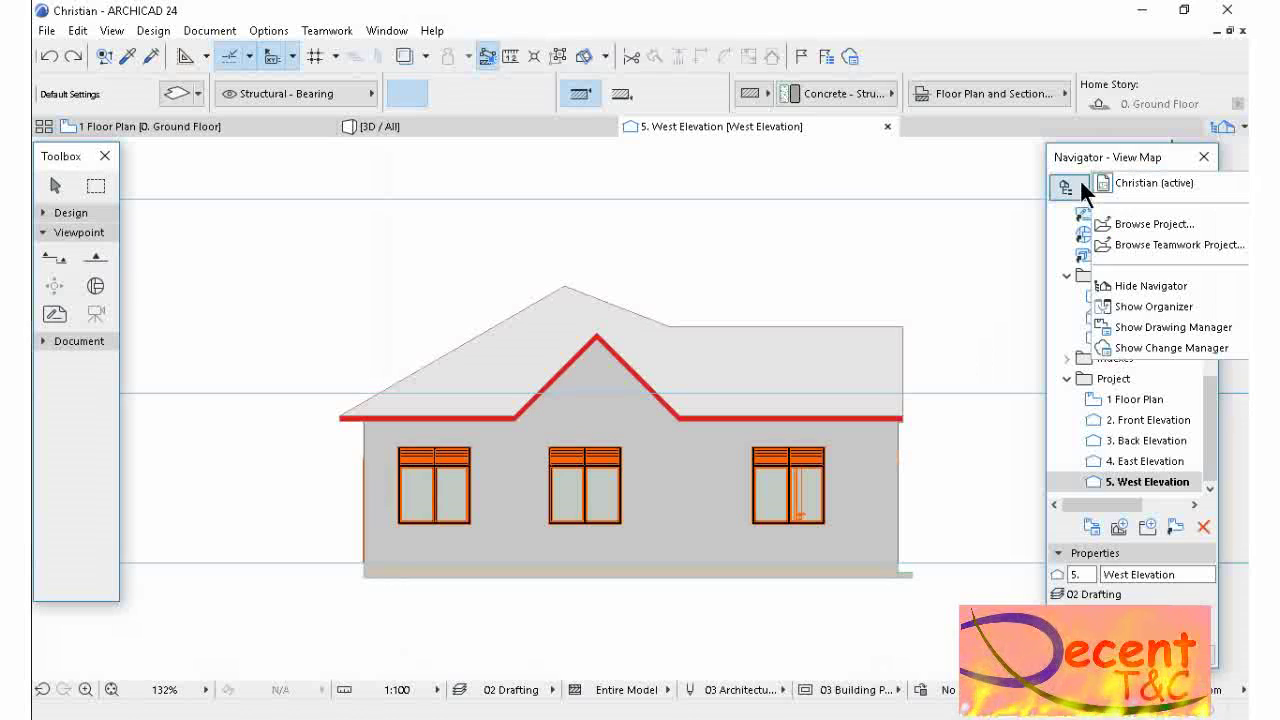
left_click(1140, 306)
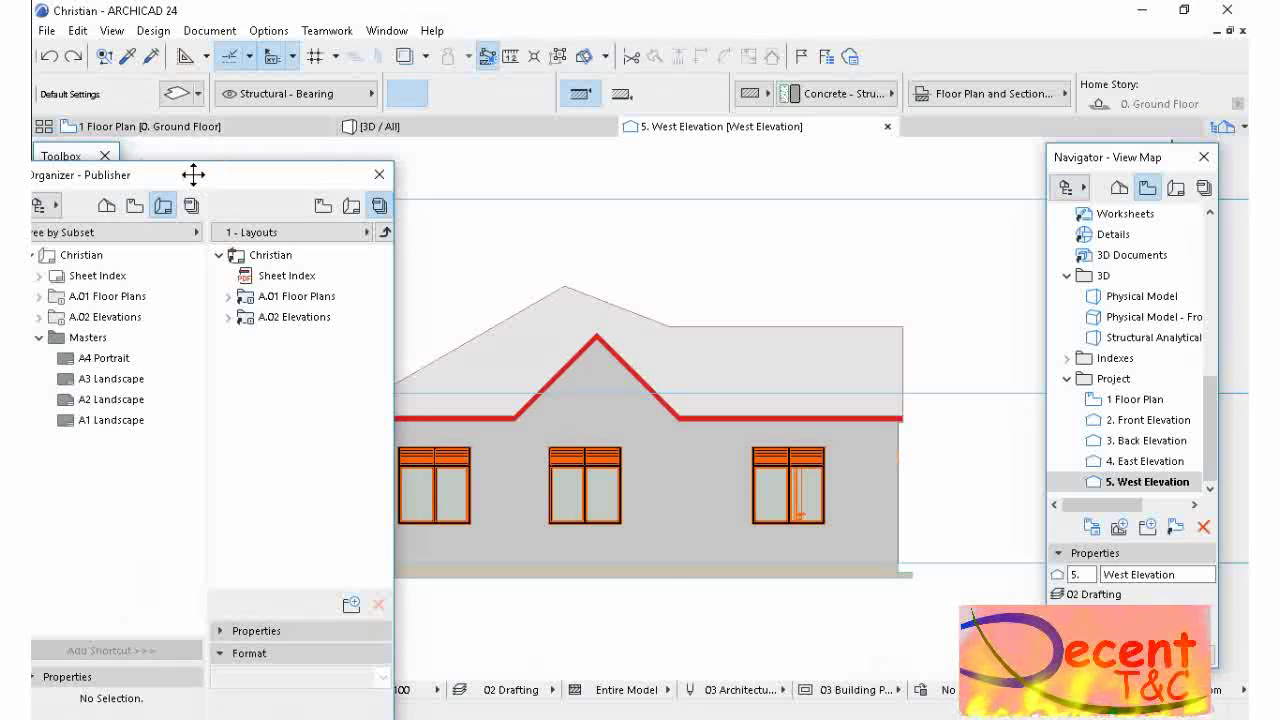
left_click_drag(191, 172, 471, 168)
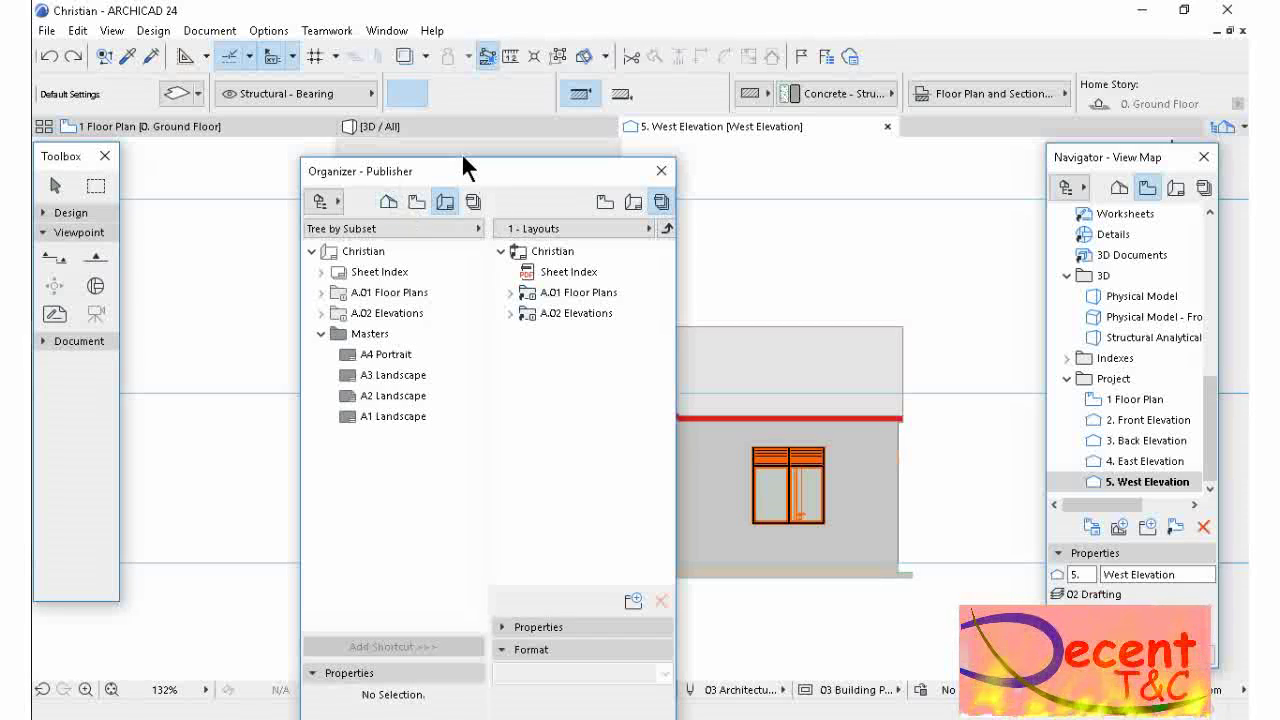
left_click(416, 201)
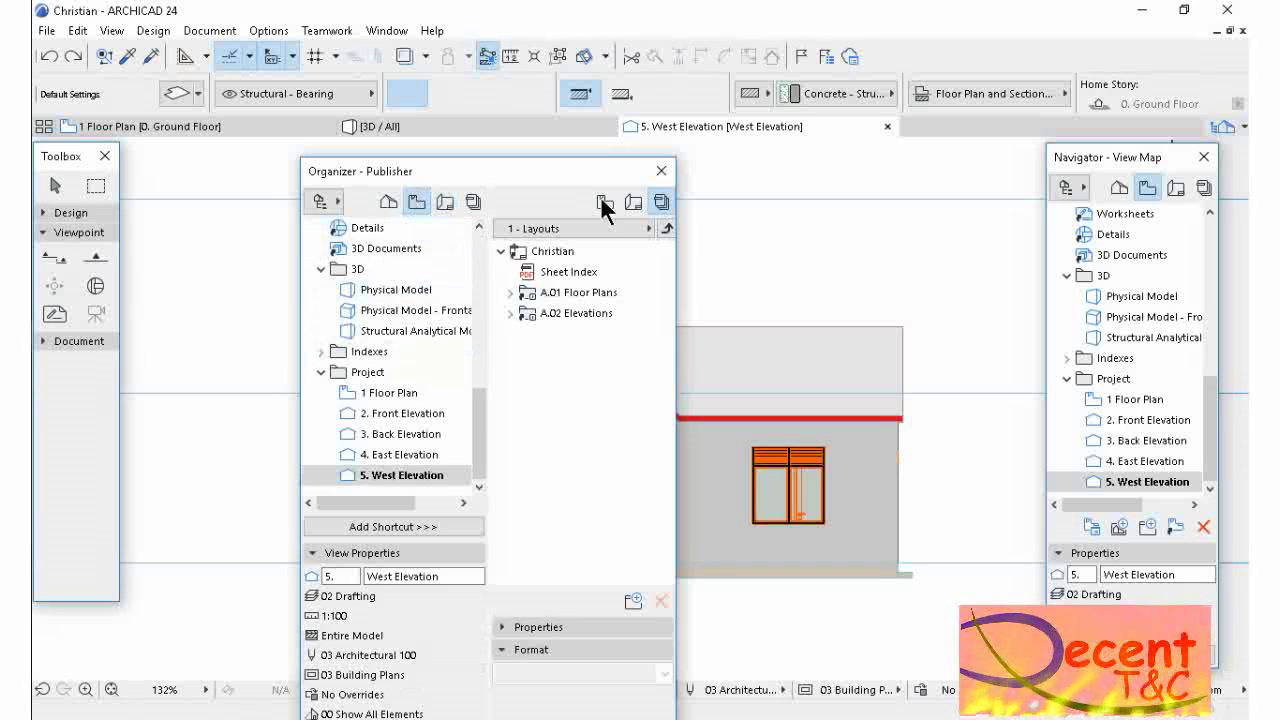
left_click(634, 200)
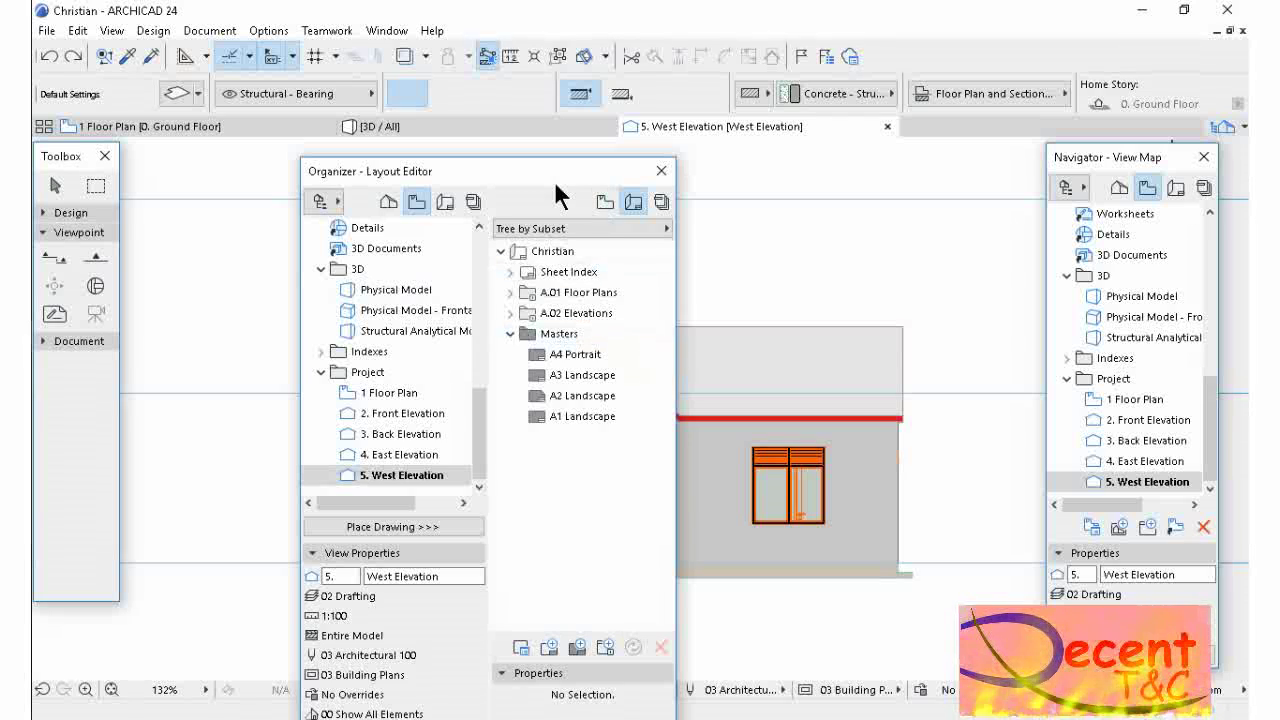
left_click_drag(533, 172, 543, 132)
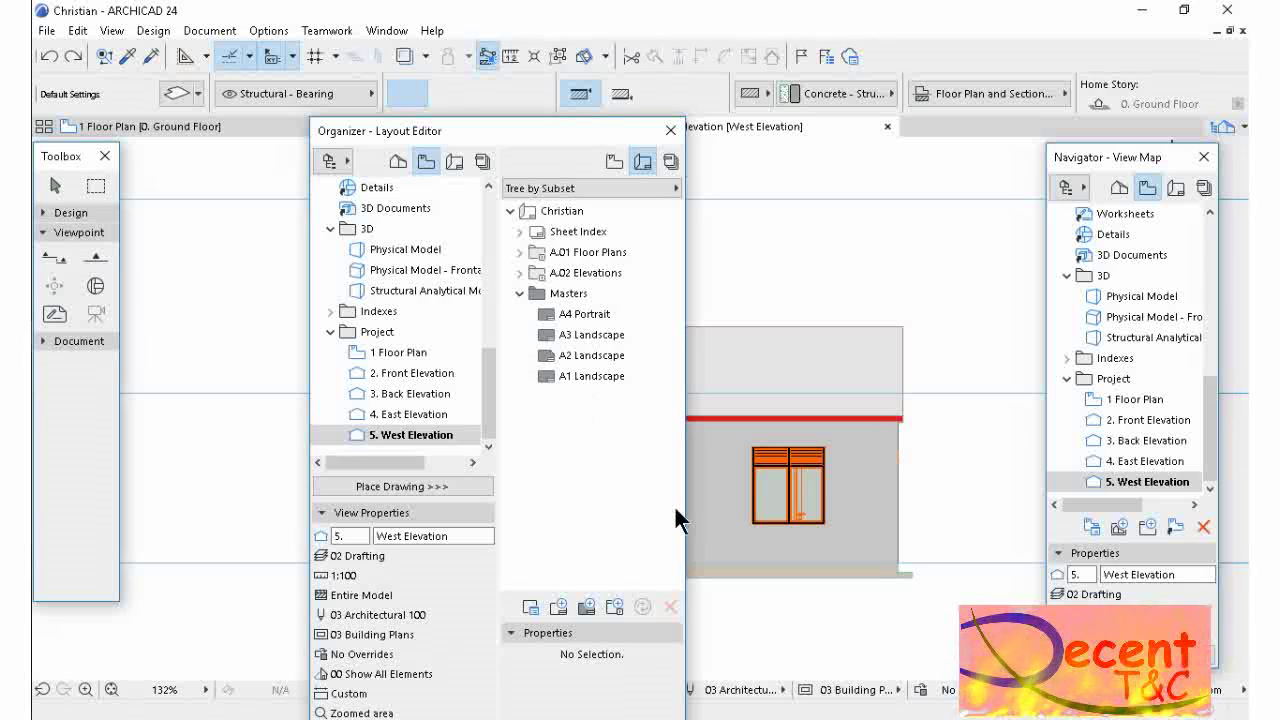
- Create a layout-book subset named 'My Subset', numbered A.03
left_click(616, 605)
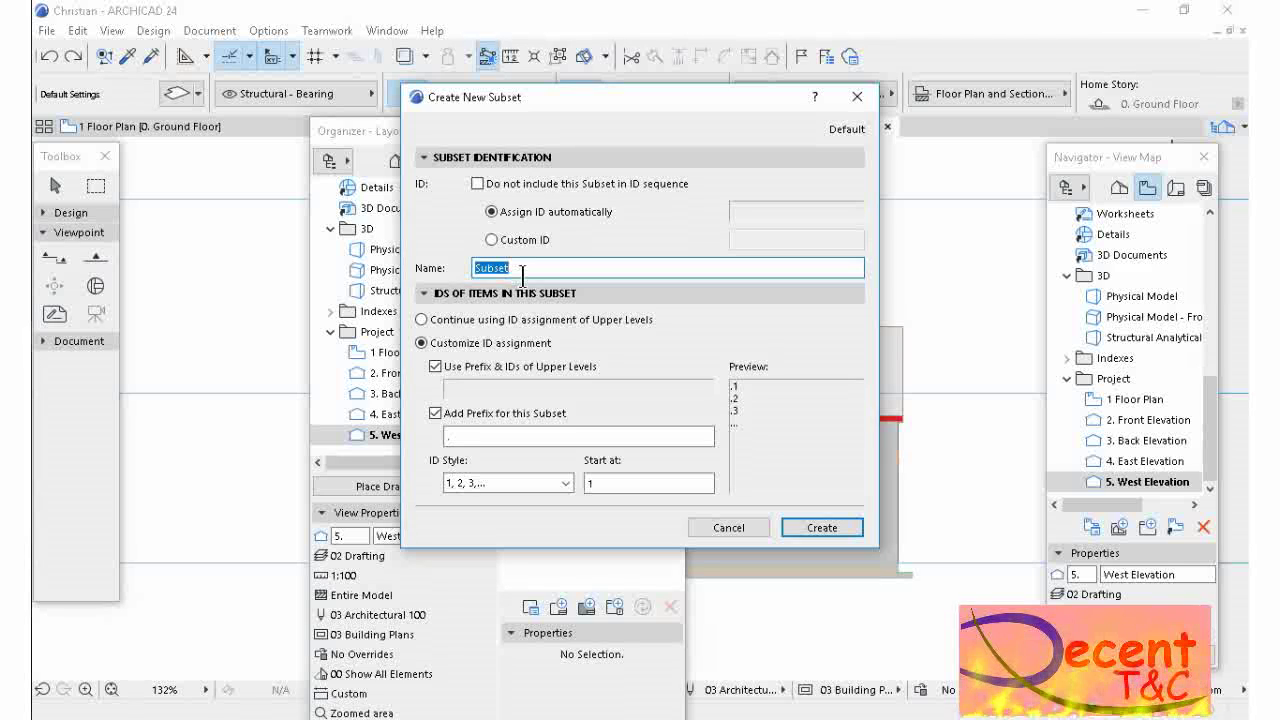
type("My")
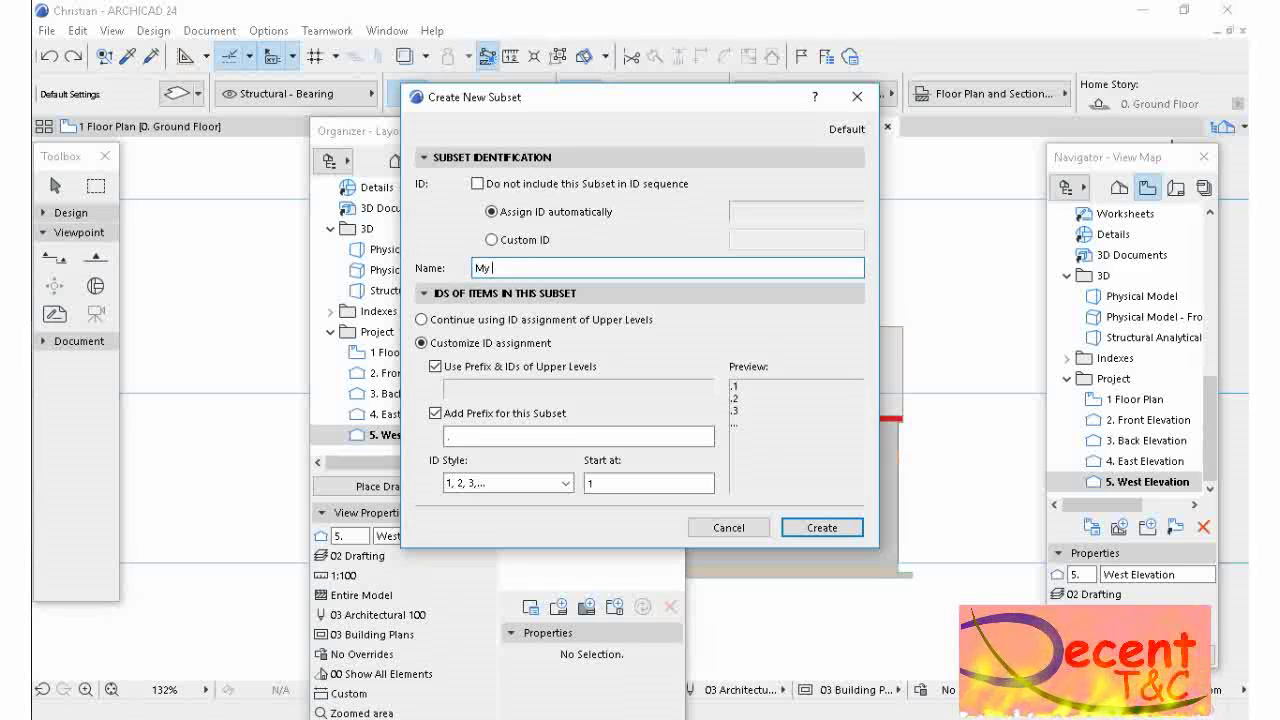
type(" Subs")
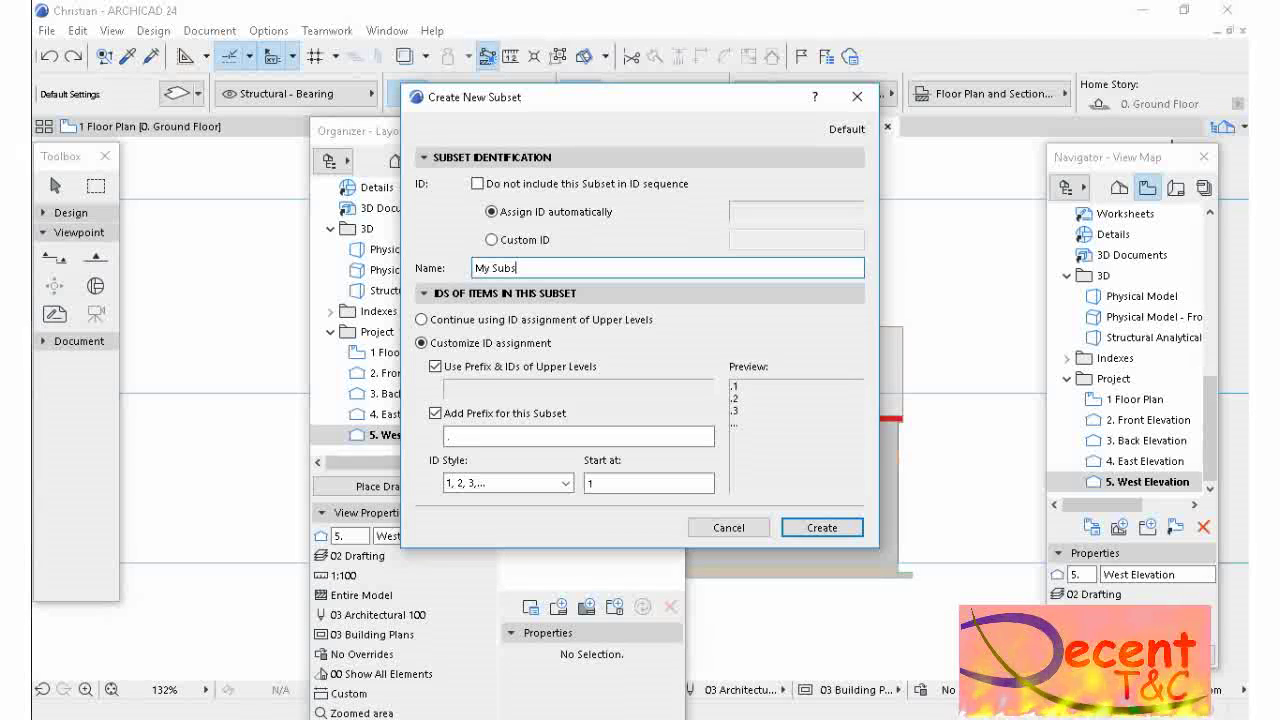
type("et")
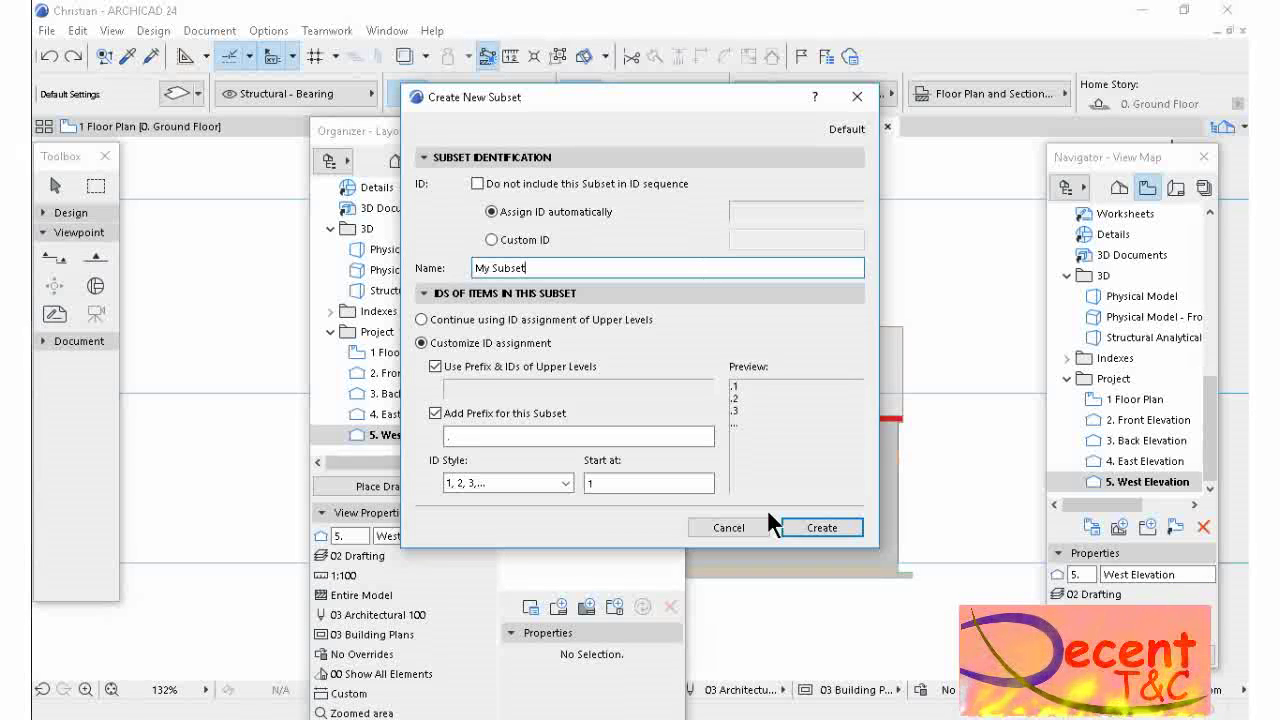
left_click(811, 526)
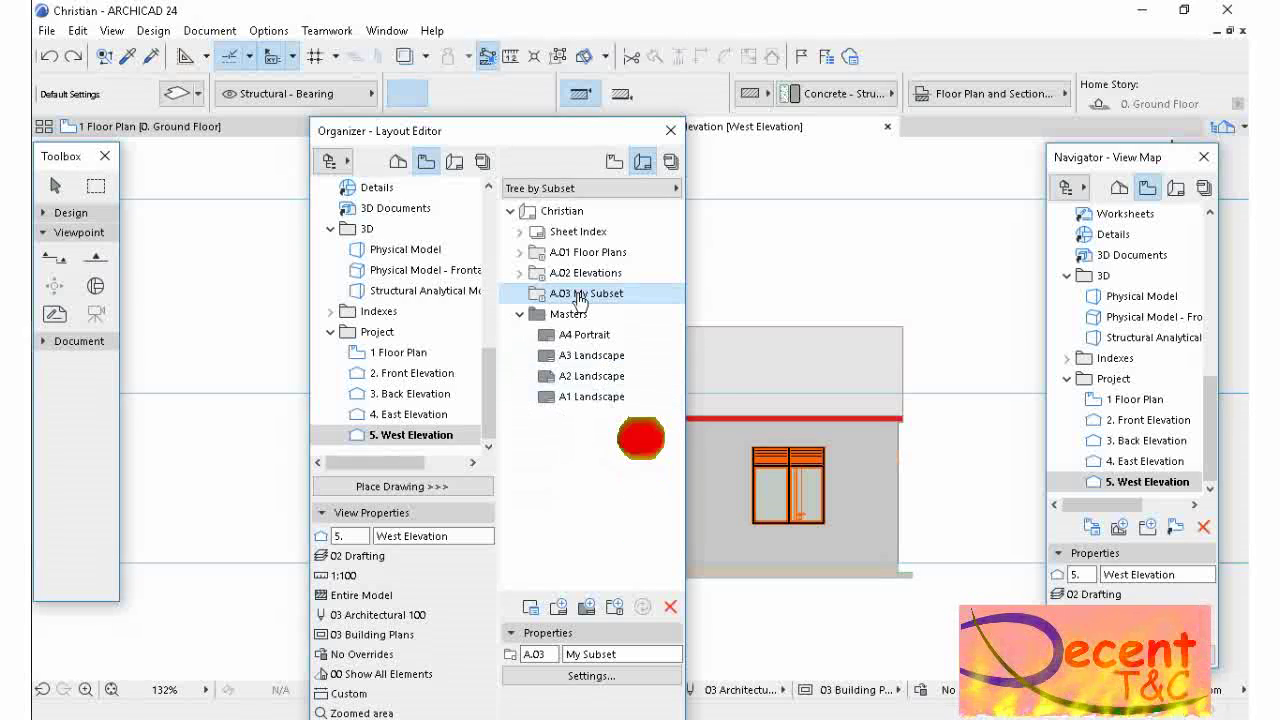
- Drag the Project views folder into A.03 My Subset as layouts, expand it, and close the Organizer
left_click(376, 333)
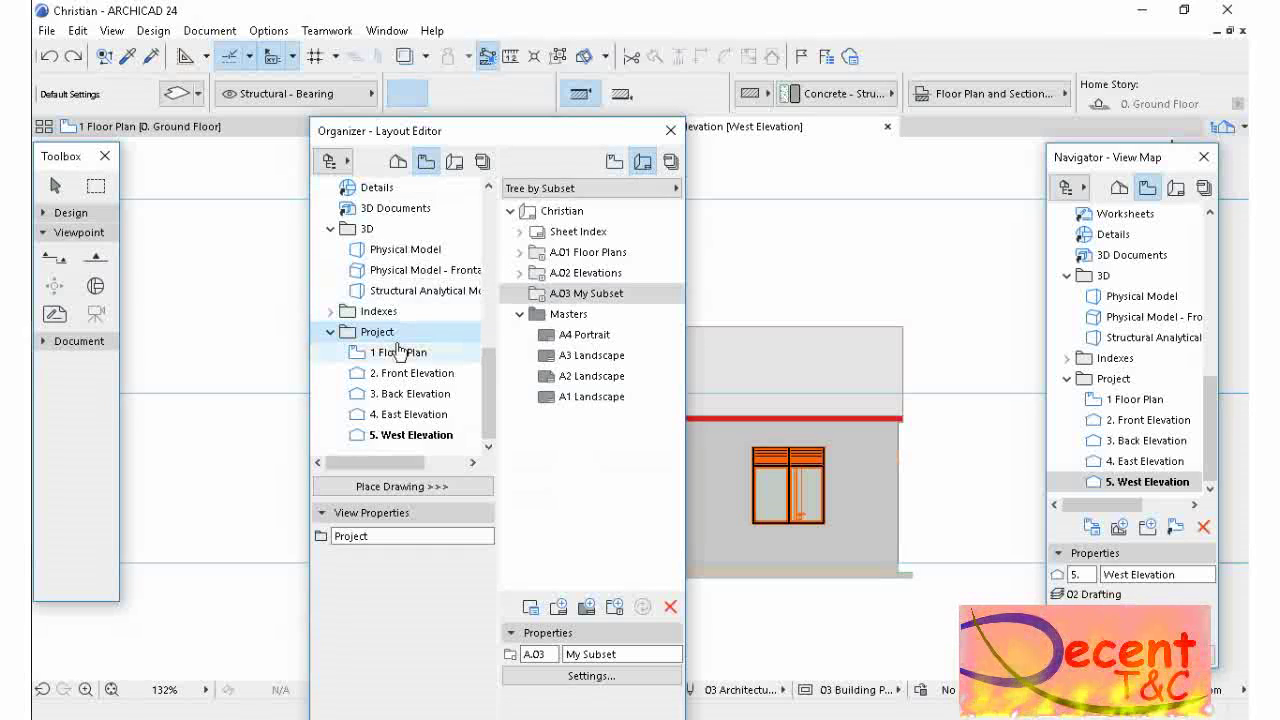
left_click_drag(405, 333, 588, 292)
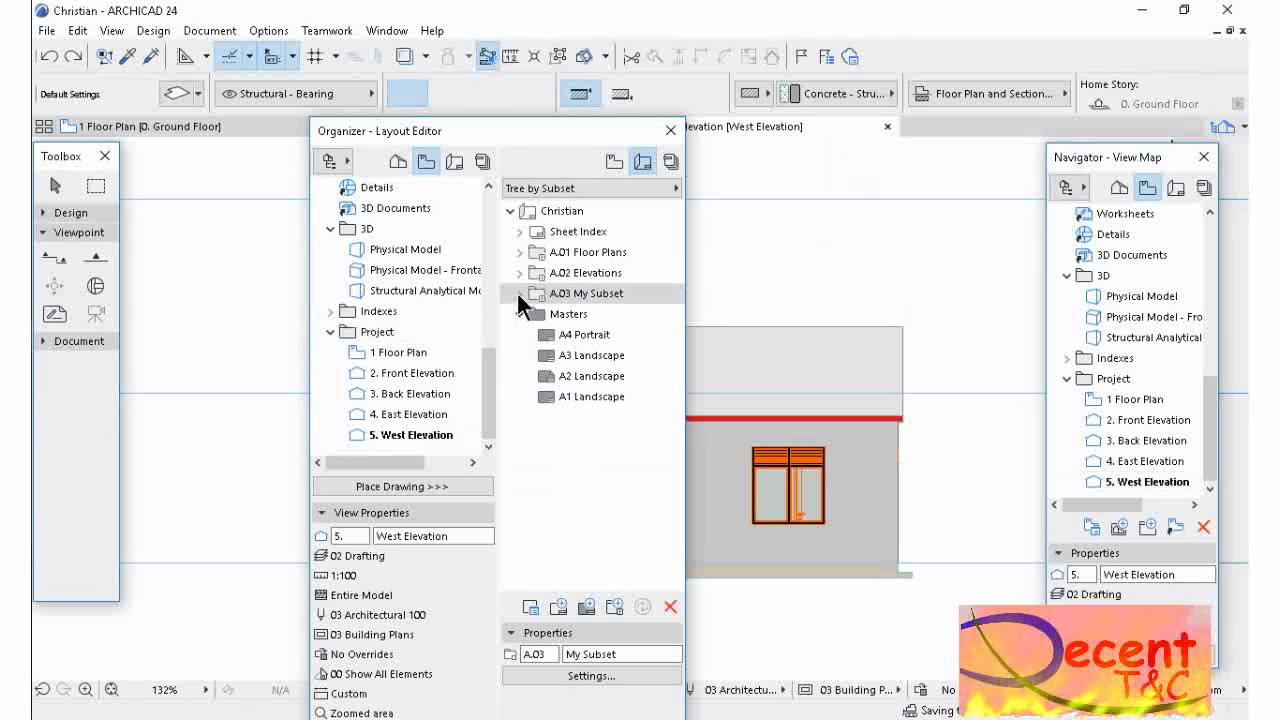
left_click(516, 291)
left_click(519, 293)
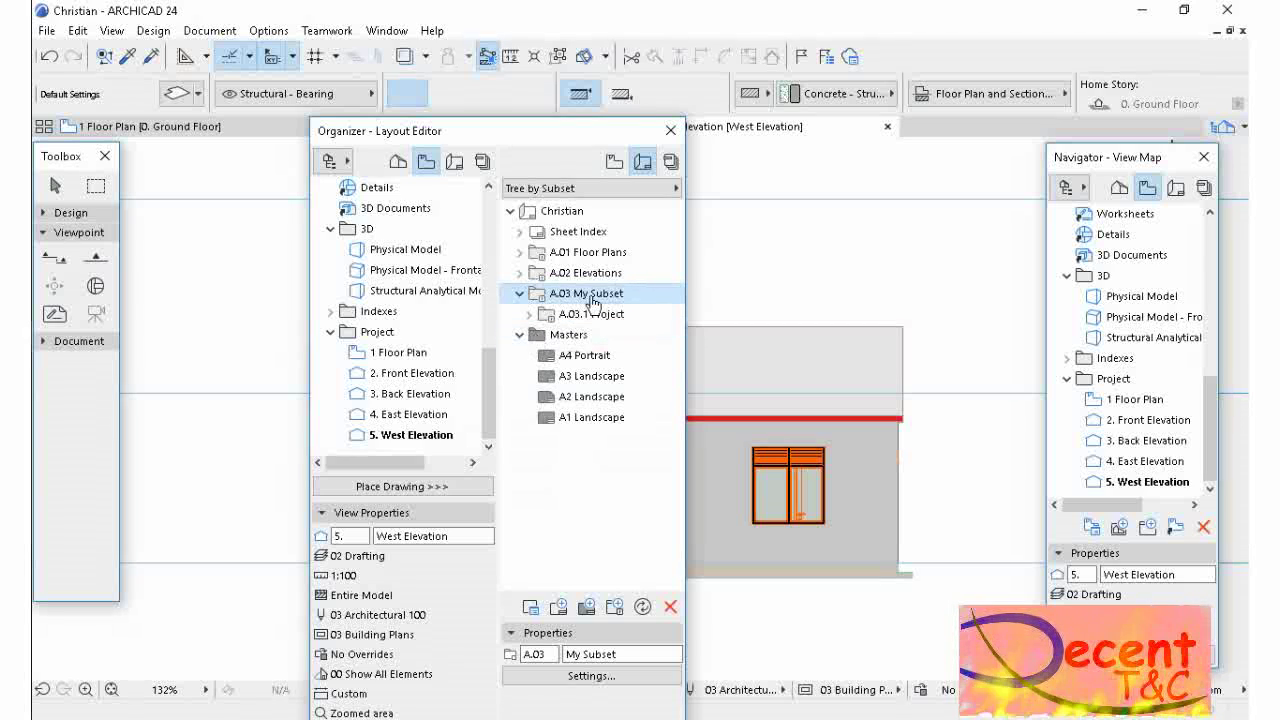
left_click(525, 314)
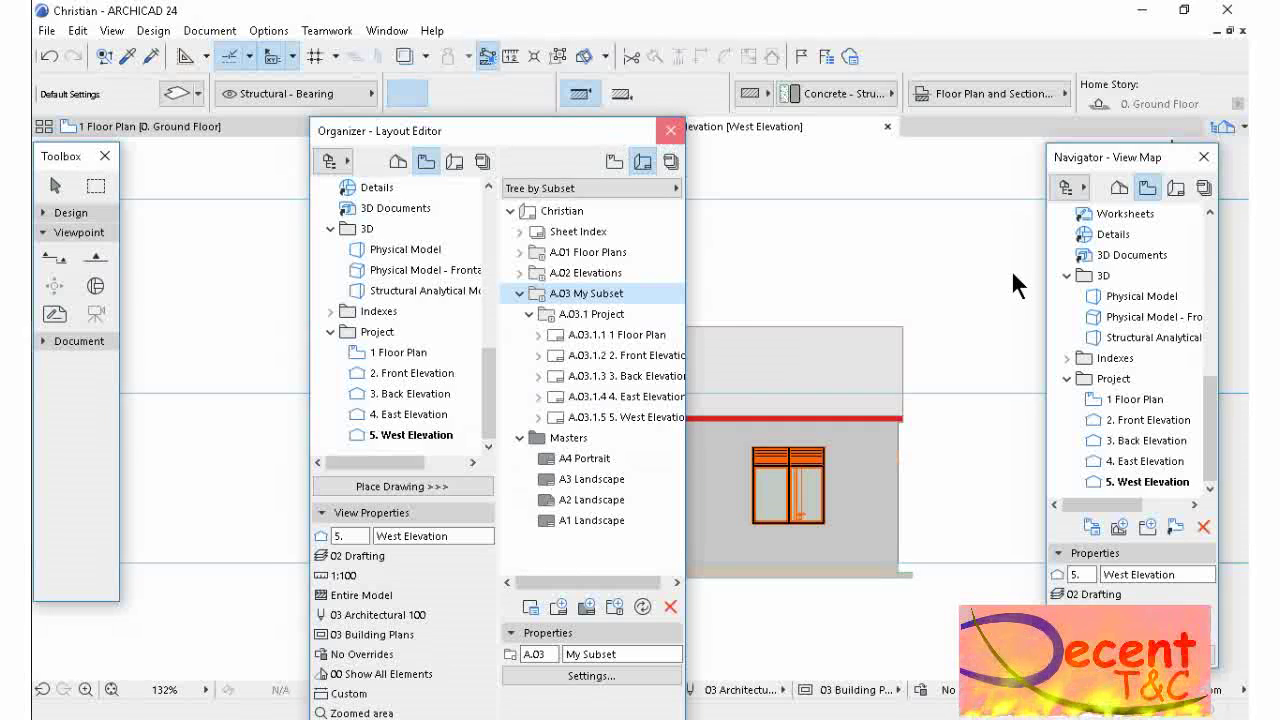
left_click(1177, 187)
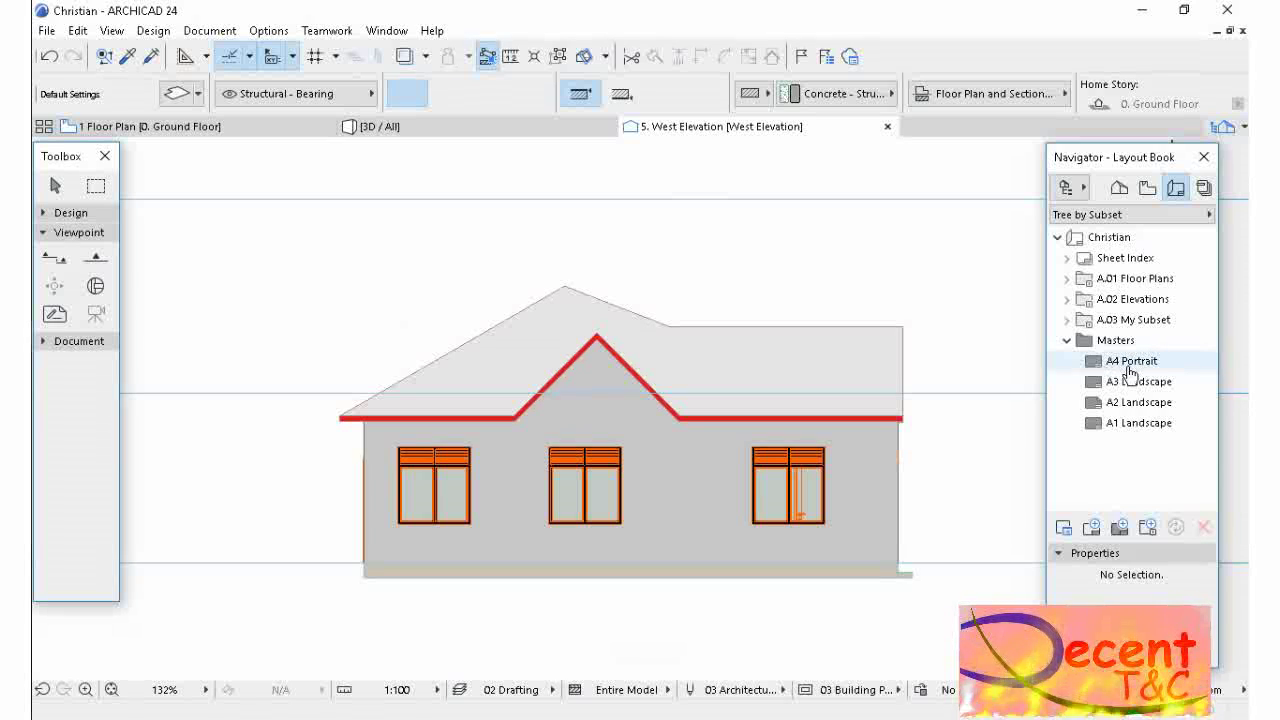
- Open the A4 Portrait master and delete its #Project Name title-block text
left_click(1101, 365)
double_click(1100, 362)
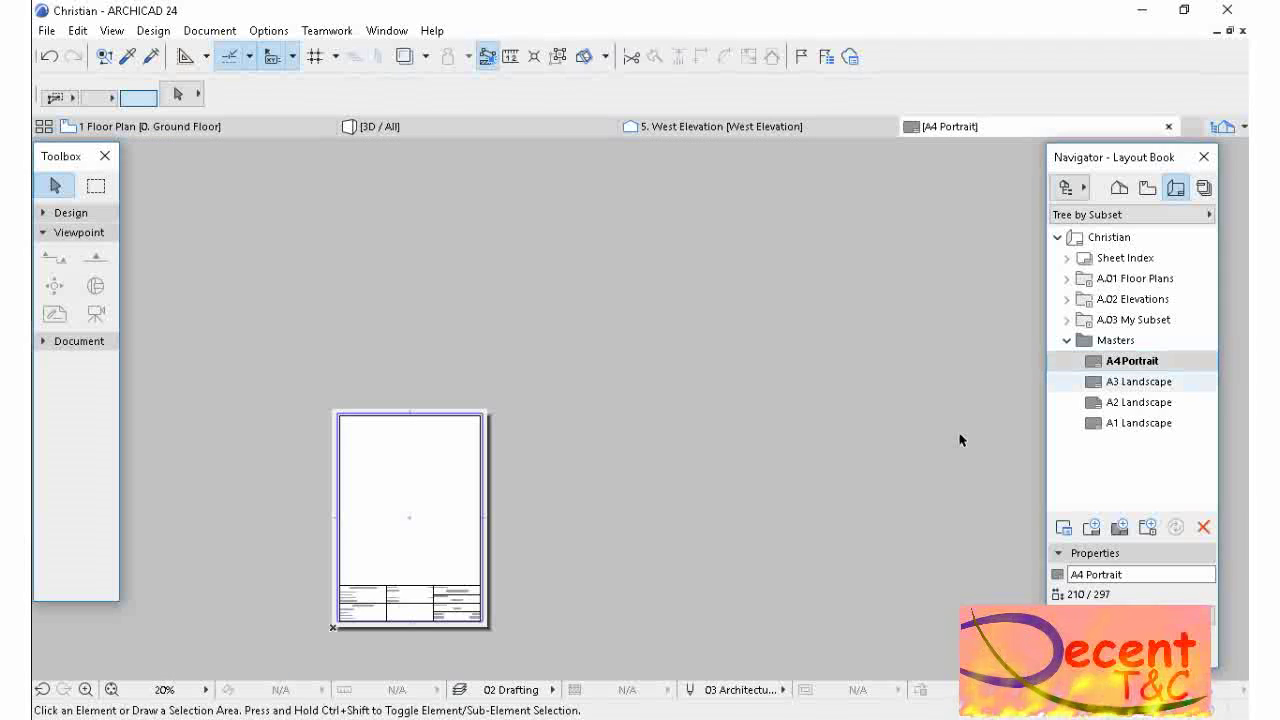
scroll(435, 562, "up", 4)
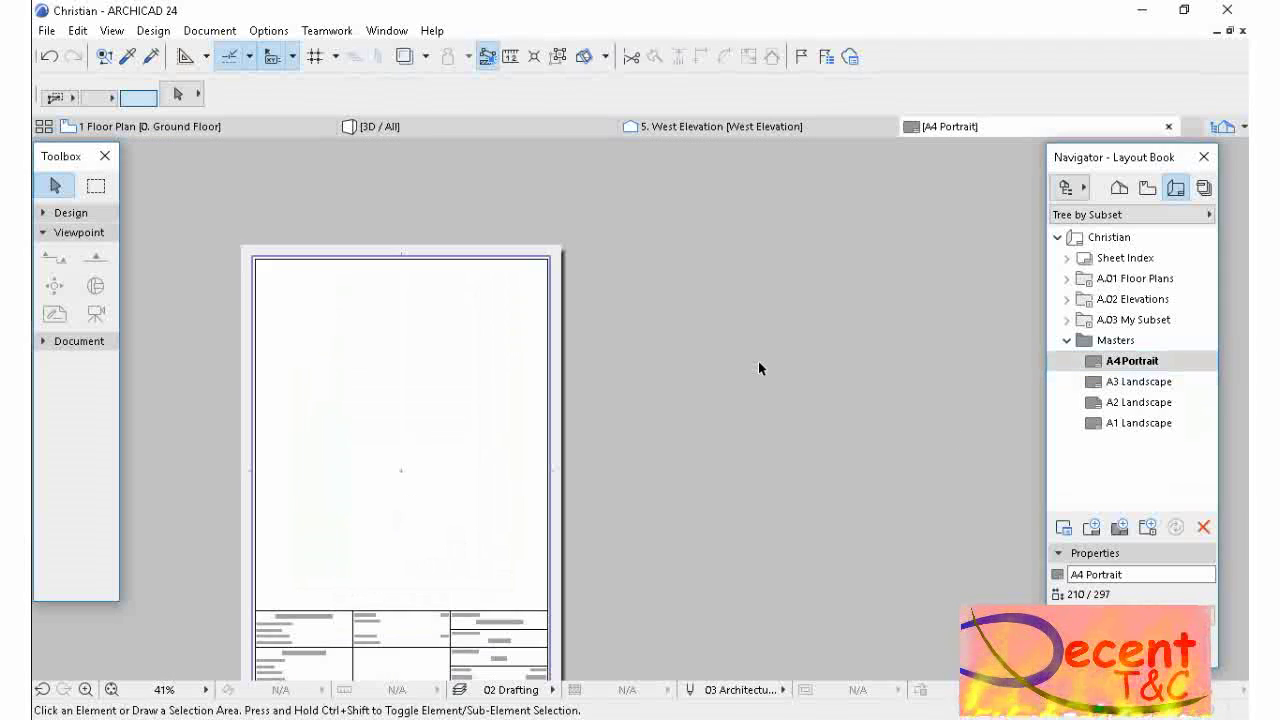
scroll(758, 361, "down", 4)
scroll(689, 417, "up", 7)
scroll(723, 404, "up", 1)
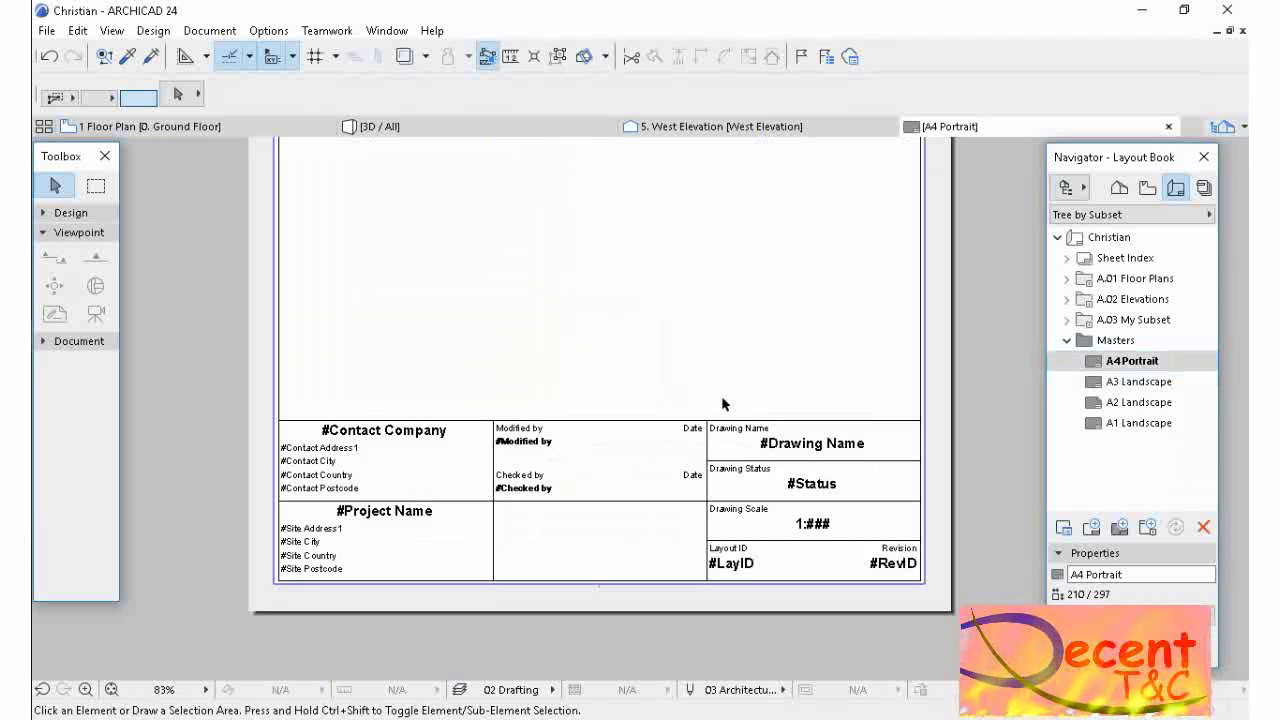
scroll(700, 404, "up", 1)
scroll(780, 386, "down", 2)
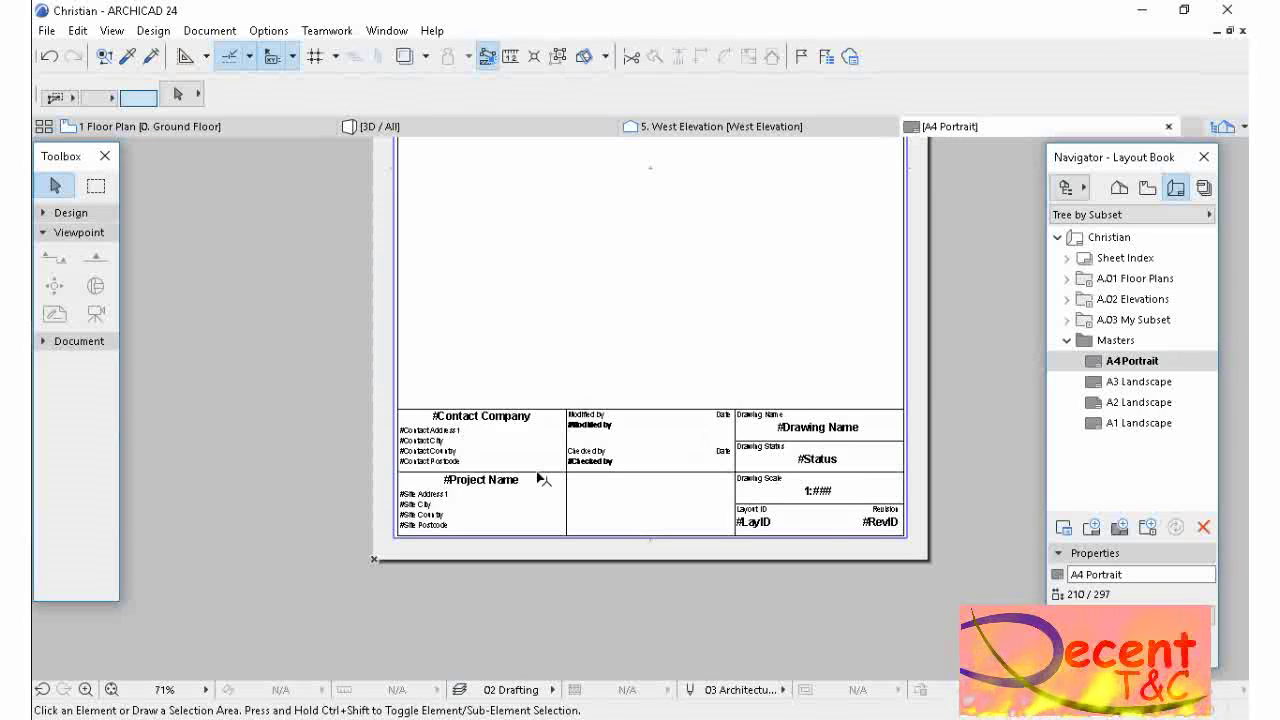
scroll(540, 480, "up", 2)
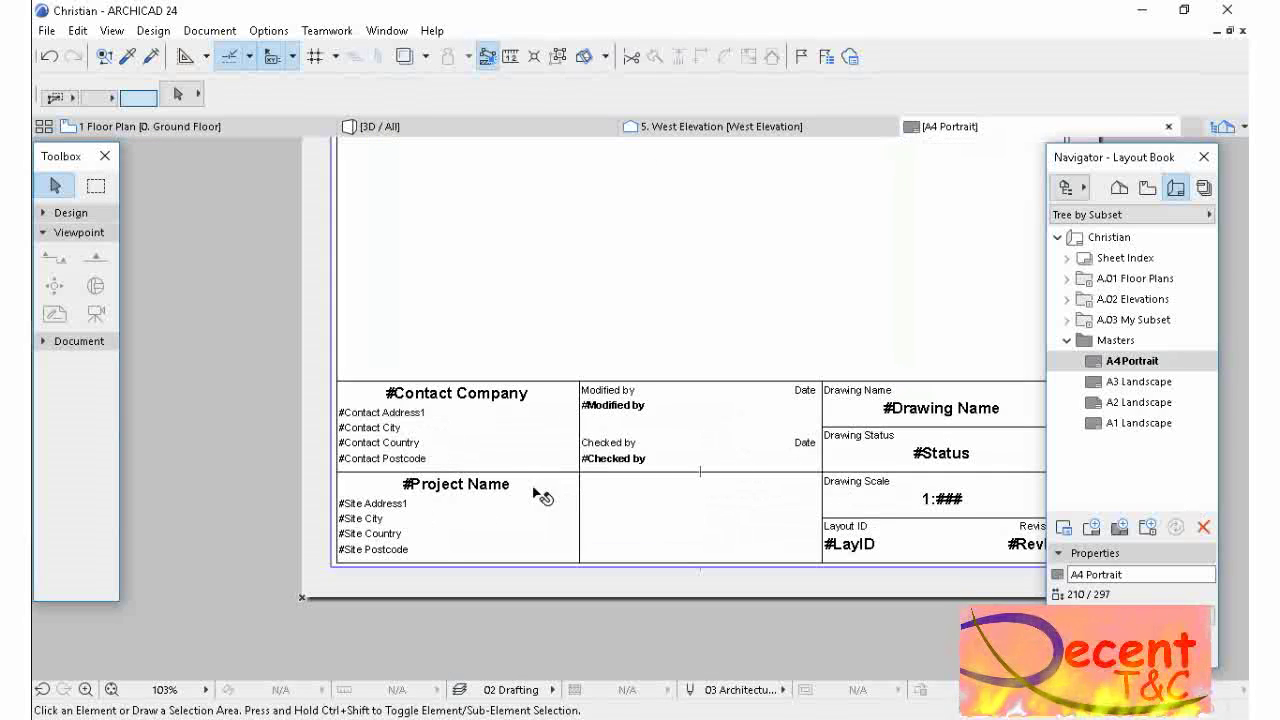
left_click(497, 493)
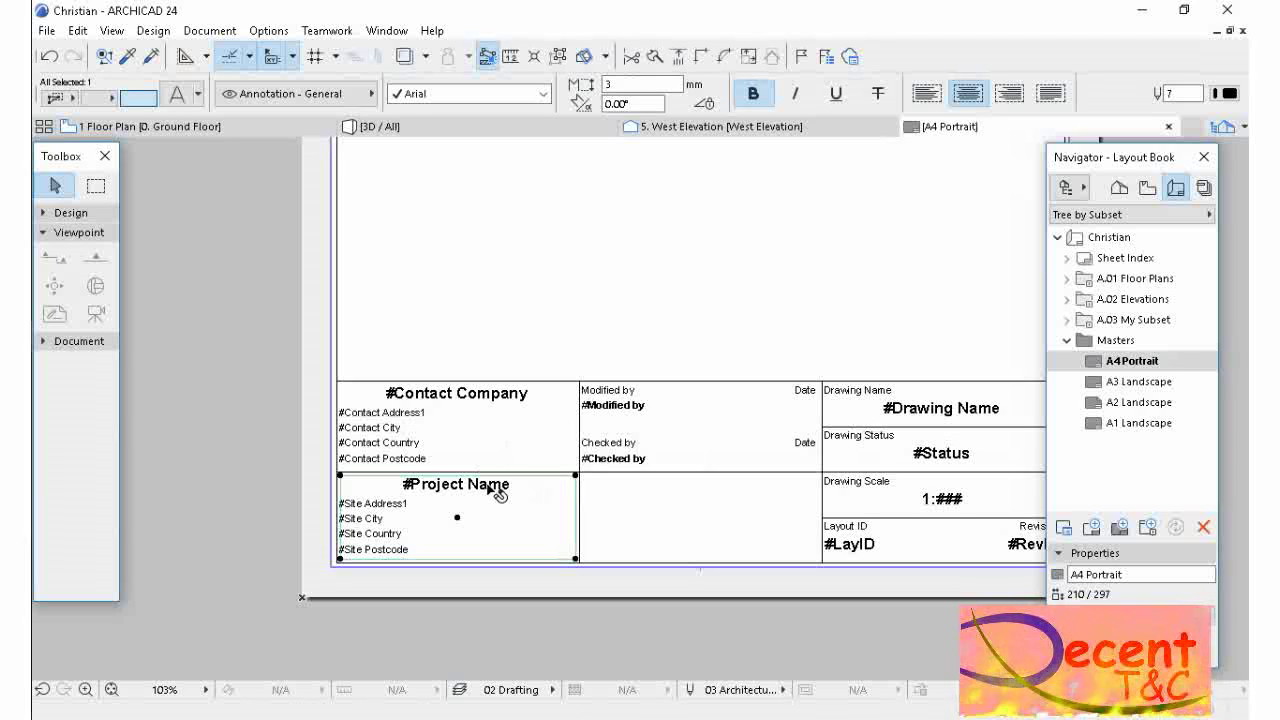
key("Delete")
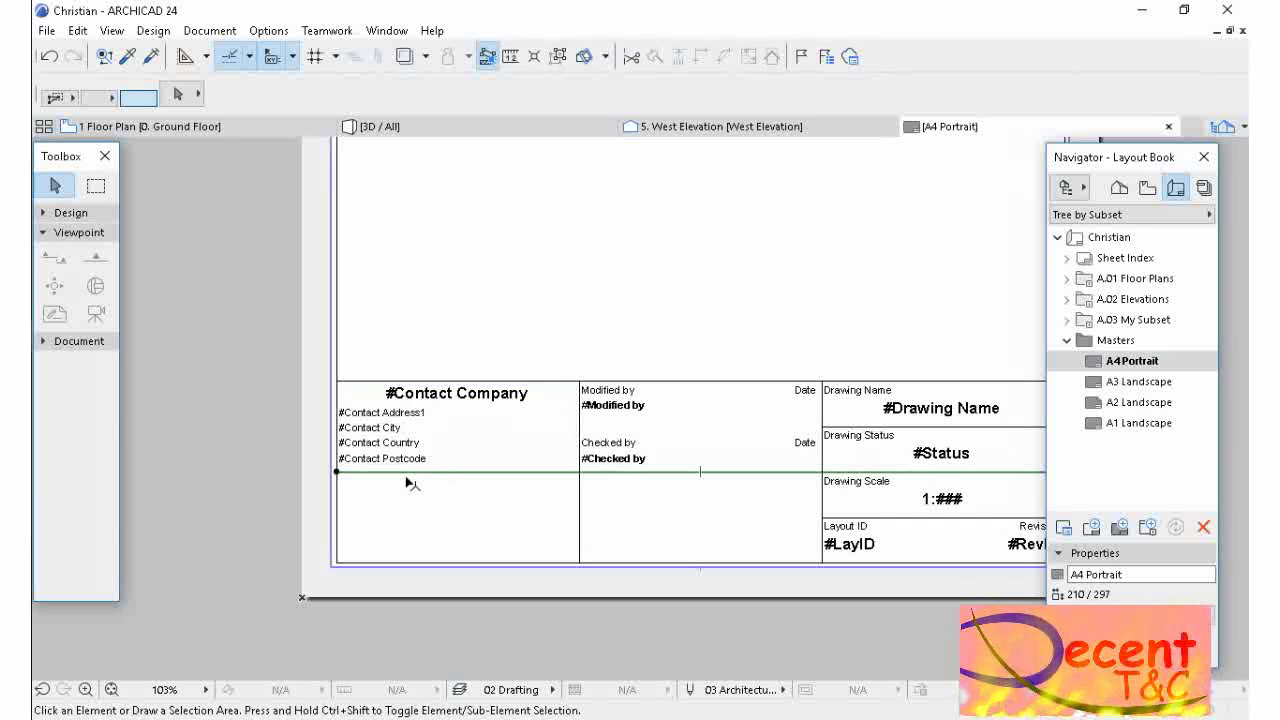
- Shorten the title block divider line and replace the contact address line with 'Kigali Rwanda'
left_click(339, 476)
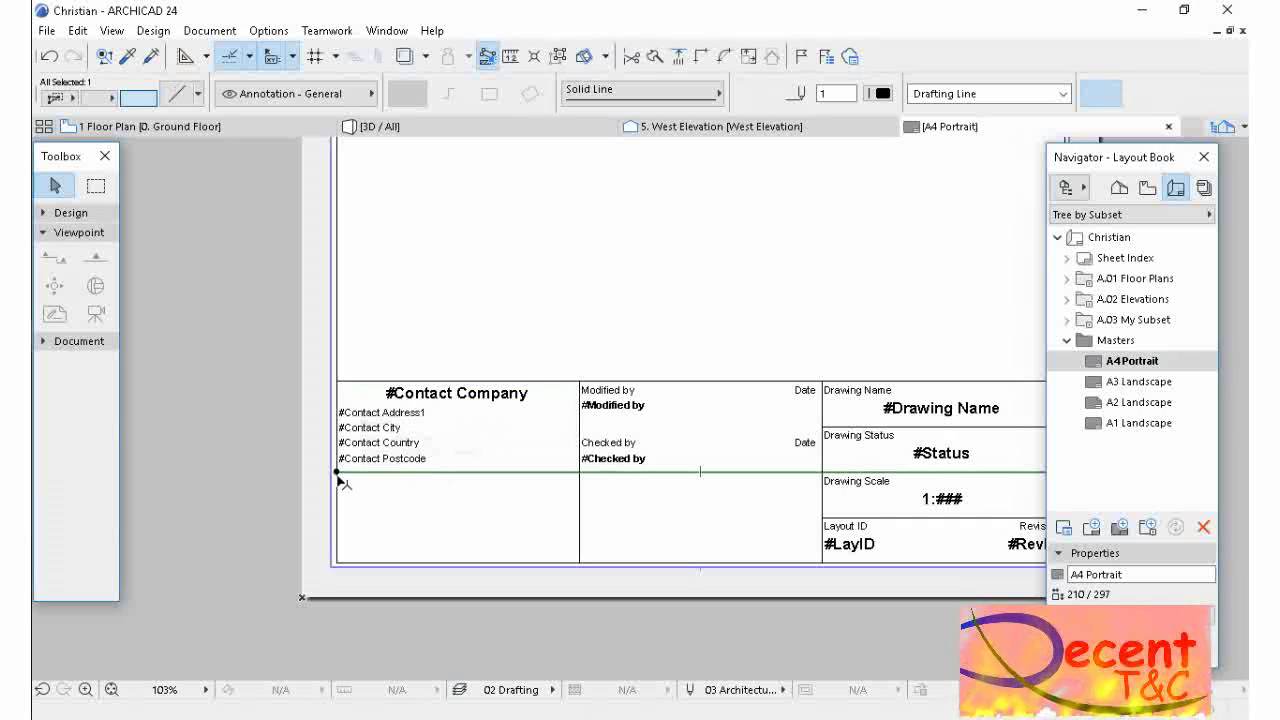
left_click(558, 458)
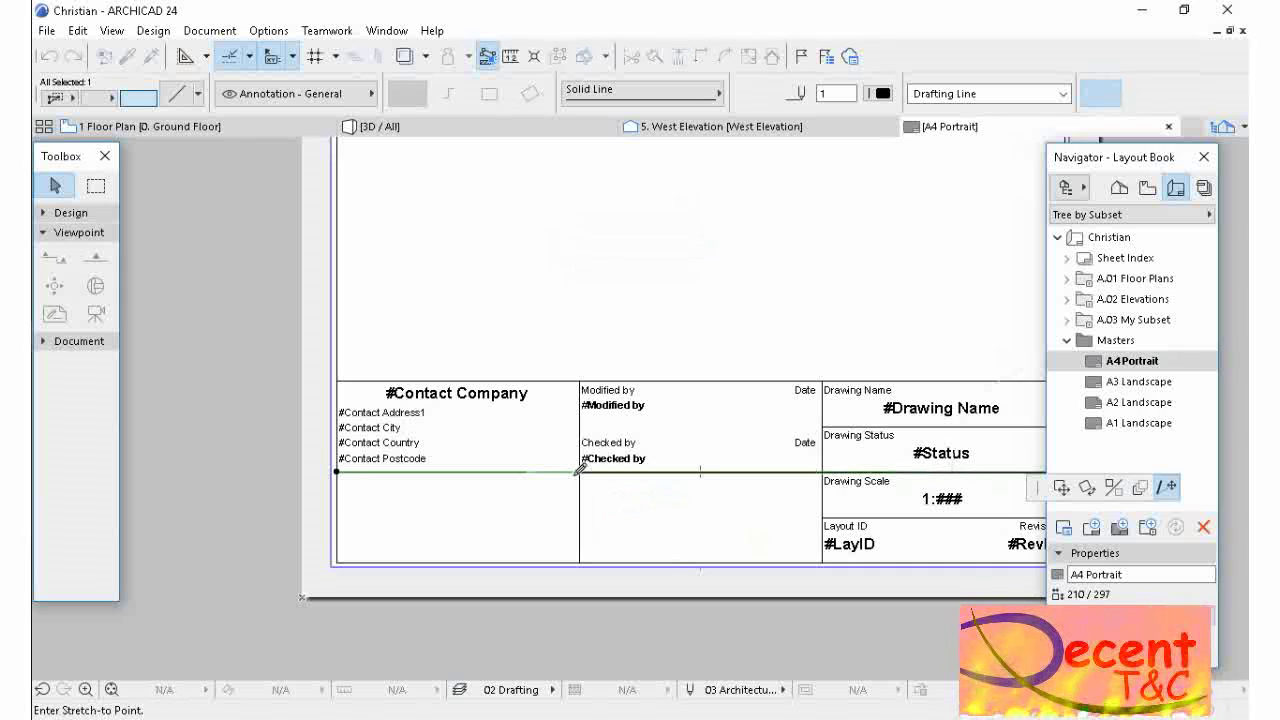
left_click(573, 471)
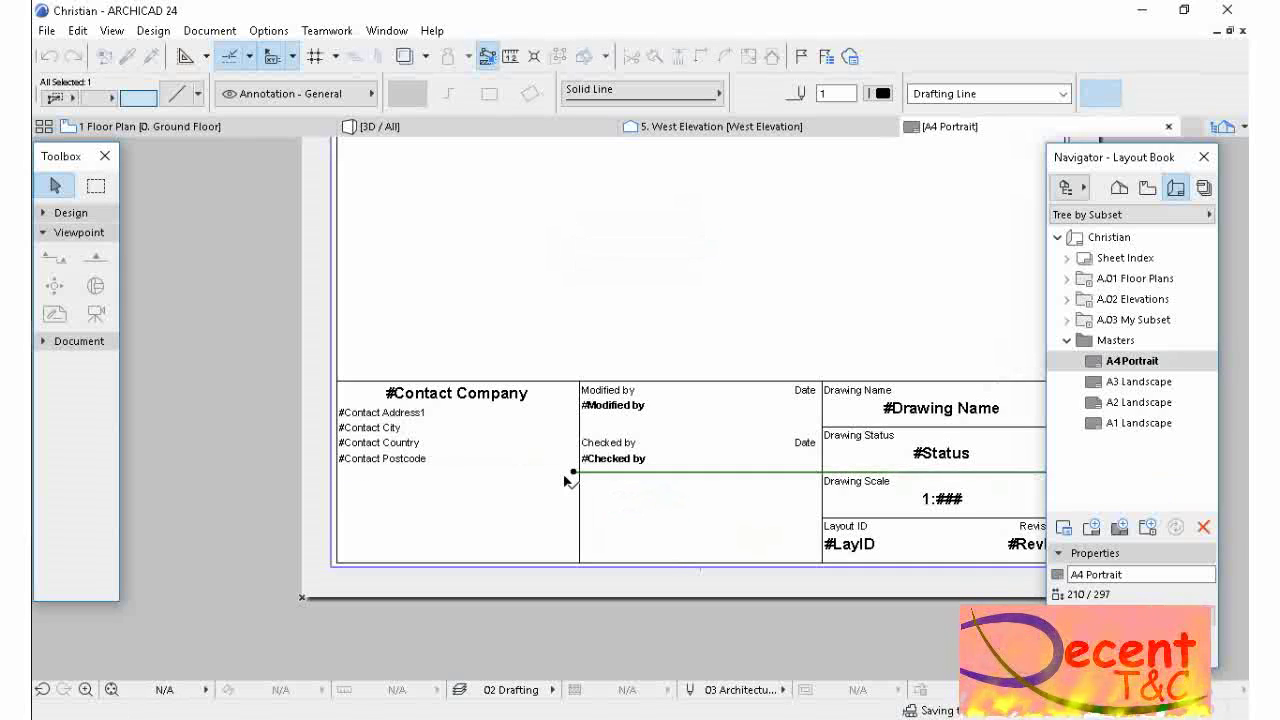
left_click(440, 448)
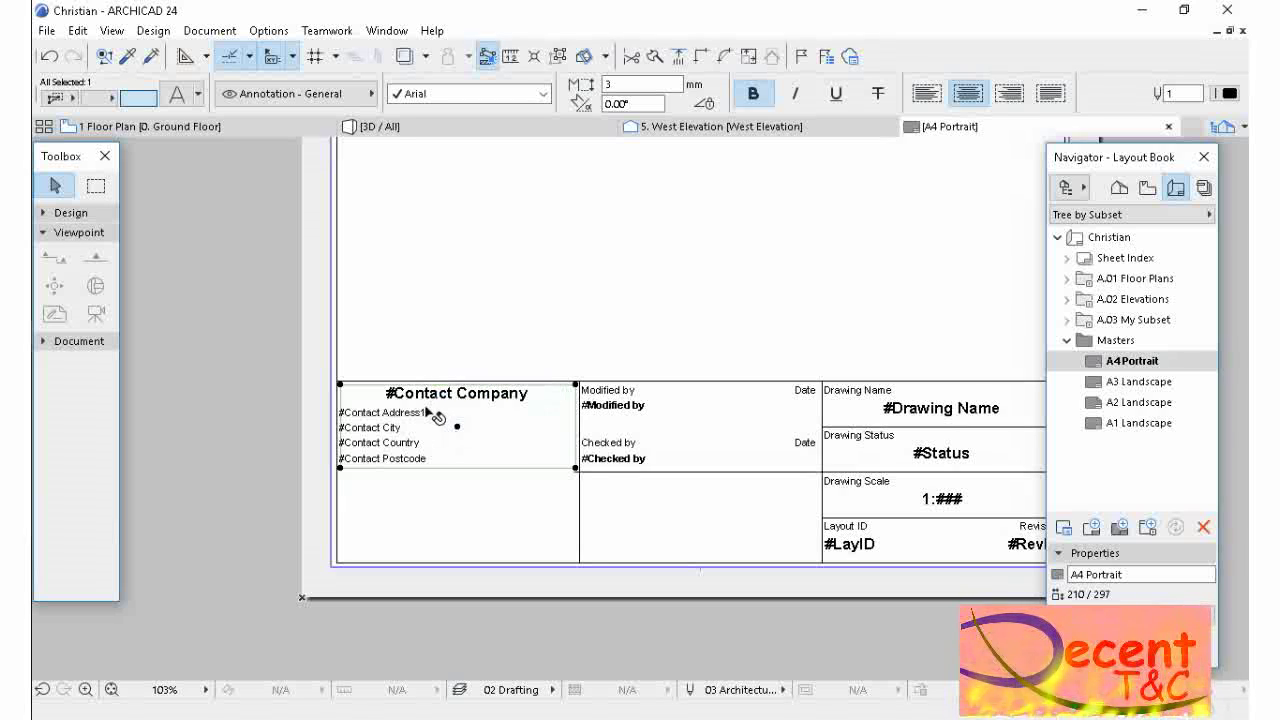
double_click(426, 410)
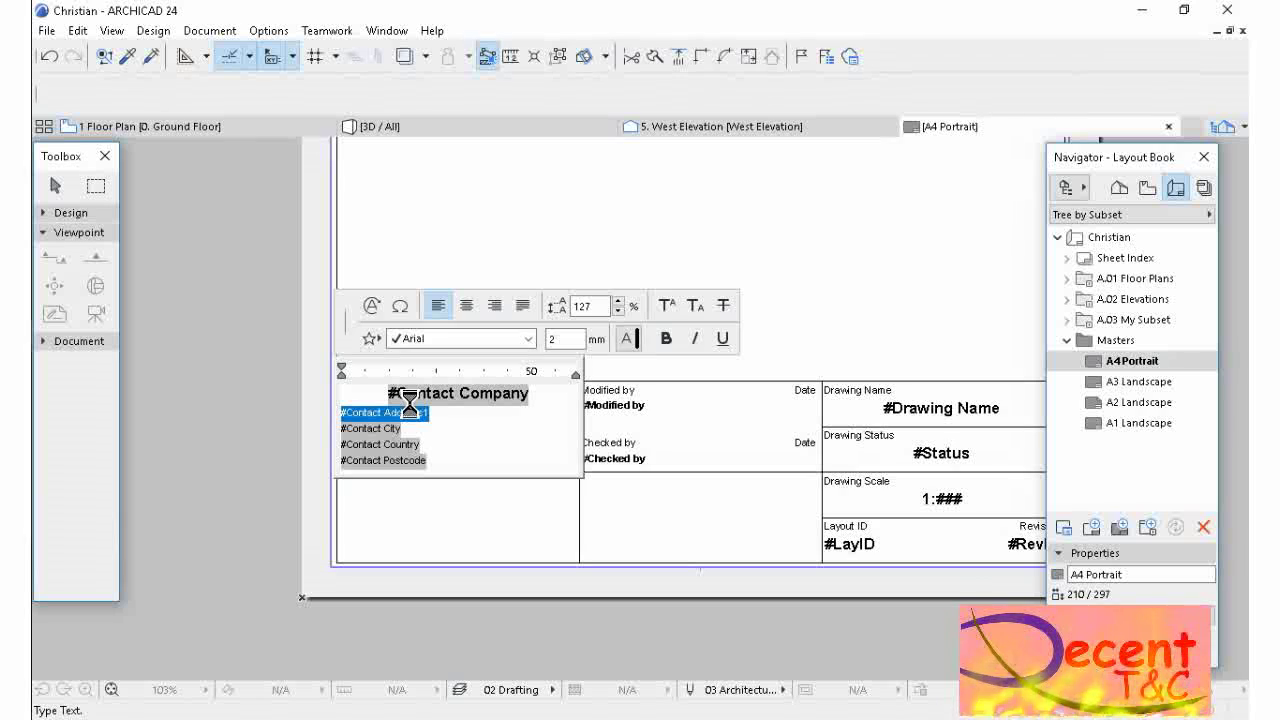
key("Delete")
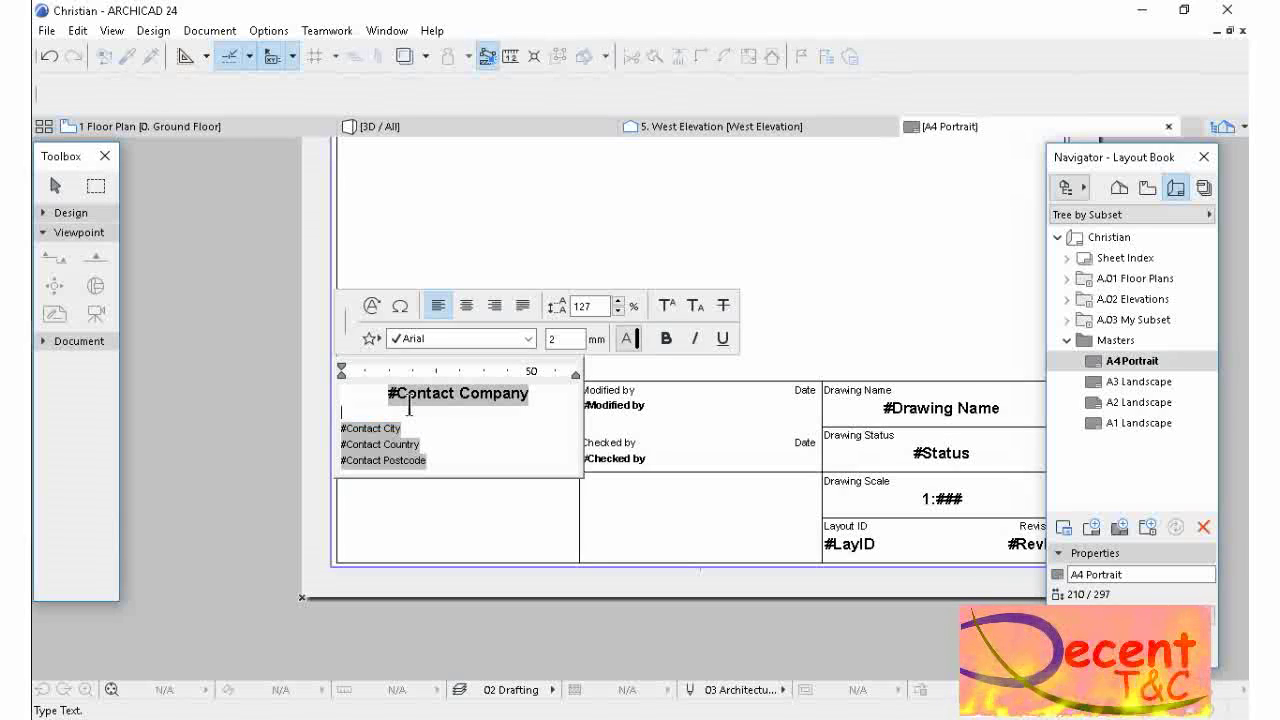
type("Kigali")
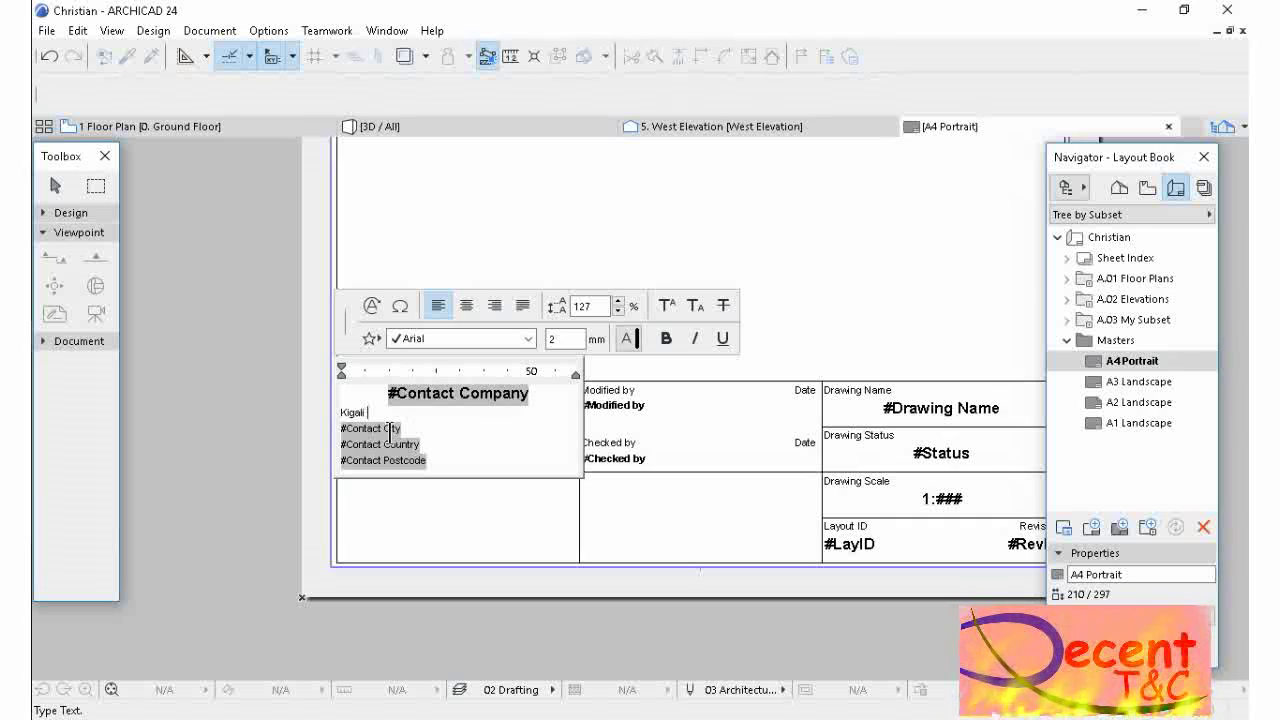
type(" R")
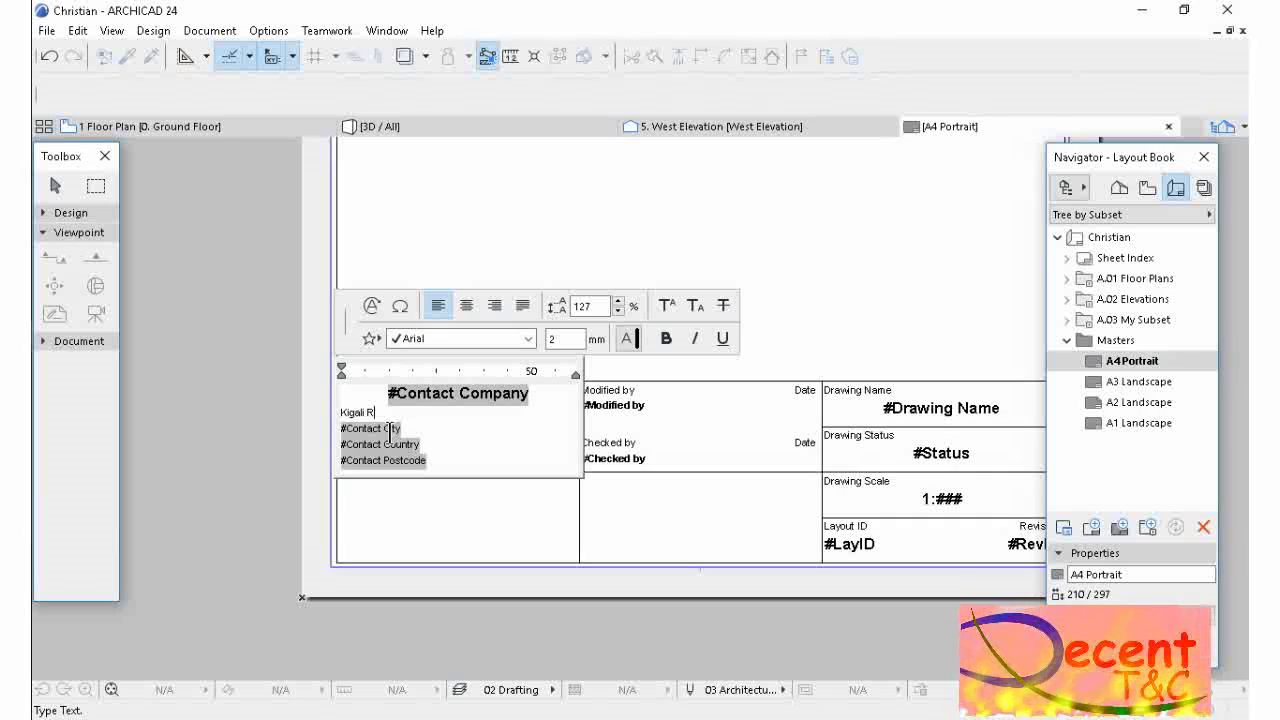
type("wanda")
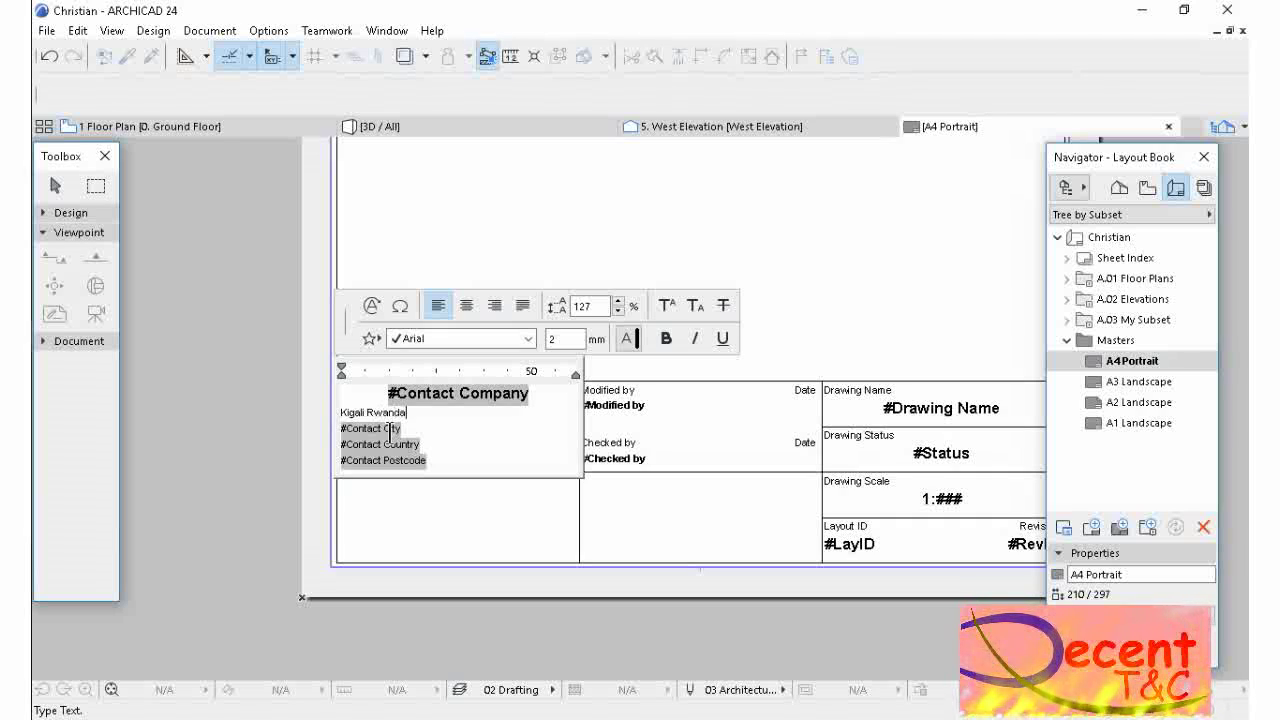
- Replace the #Contact Company heading with 'HEZA Construction Ltd' and delete the leftover placeholder lines
left_click(523, 394)
key("shift+Home")
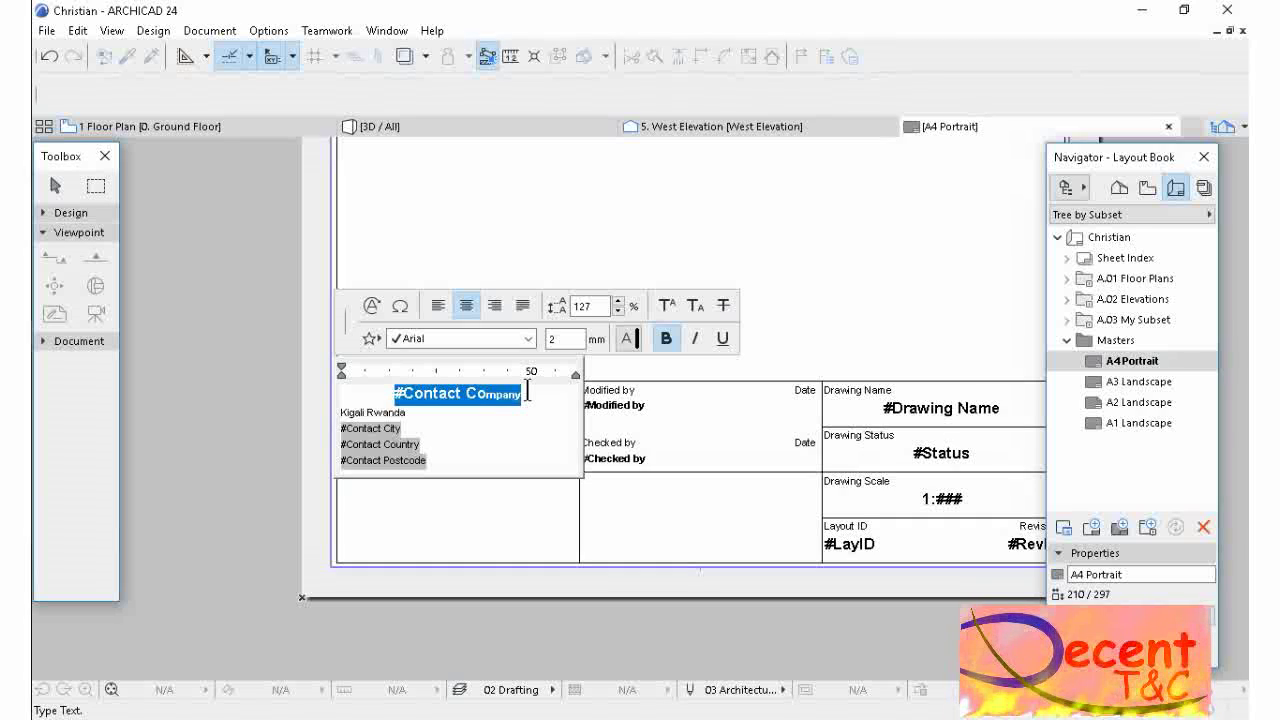
type("HEZA")
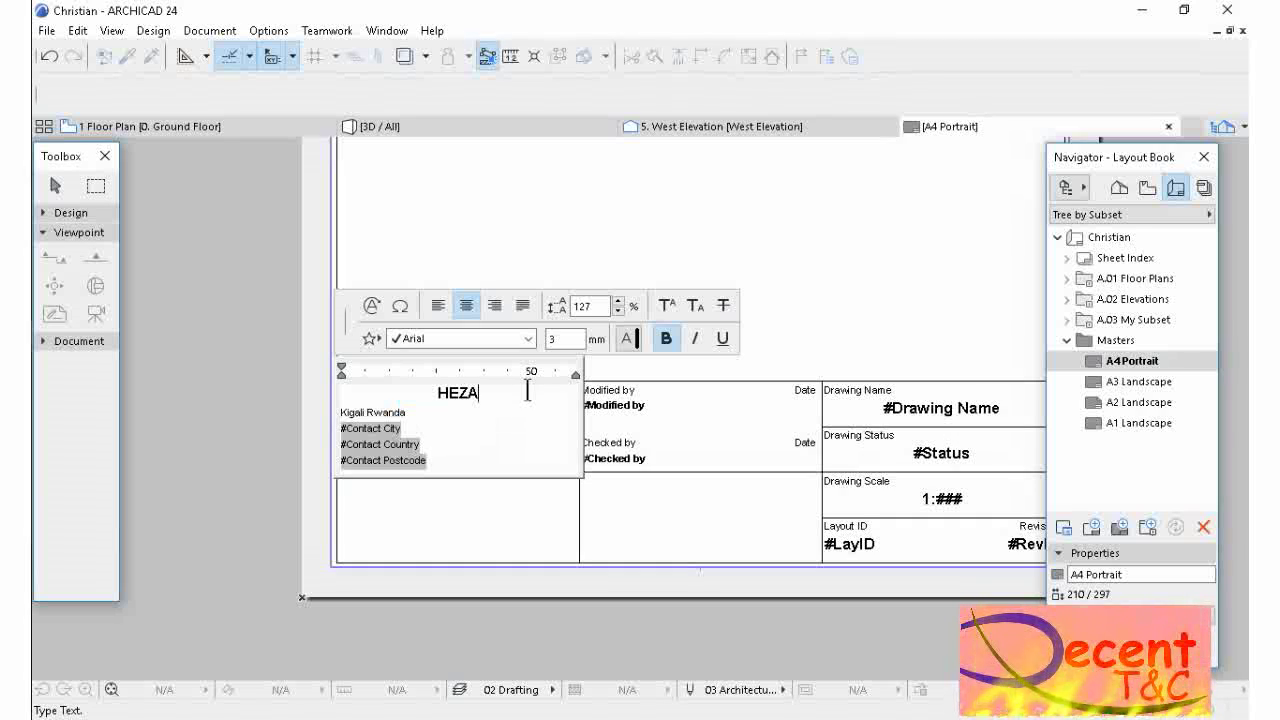
type(" C")
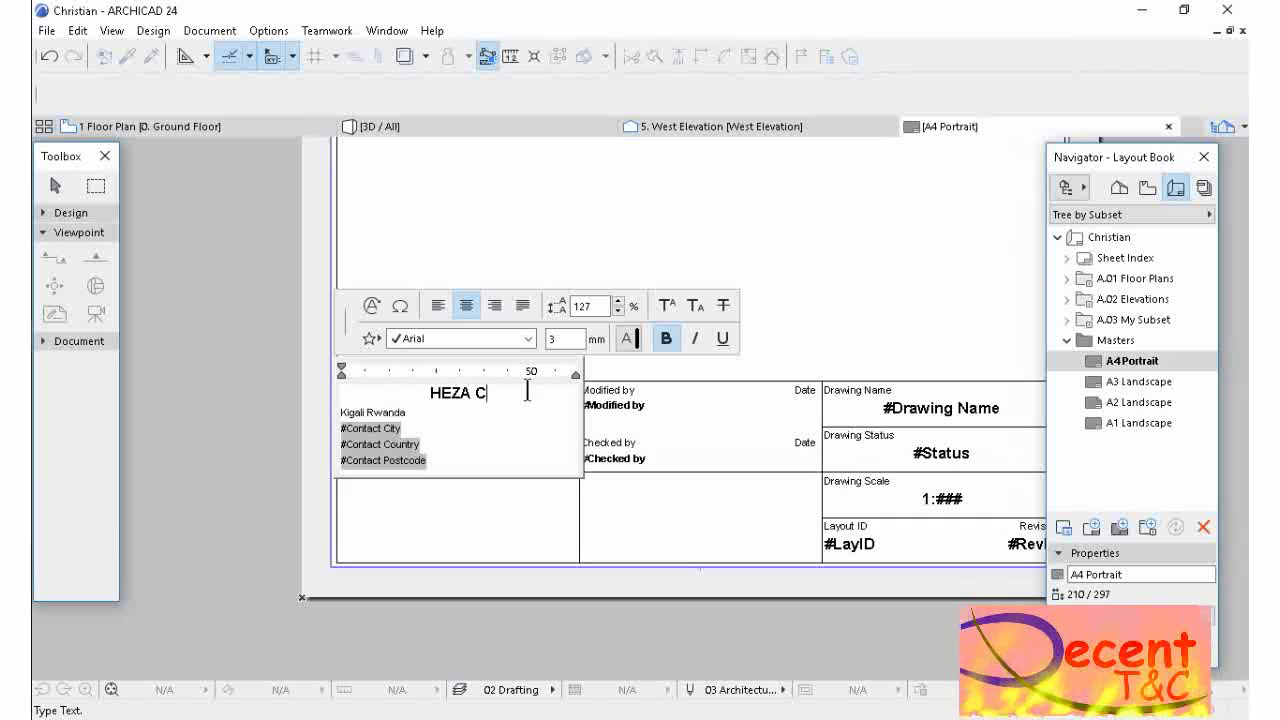
type("onst")
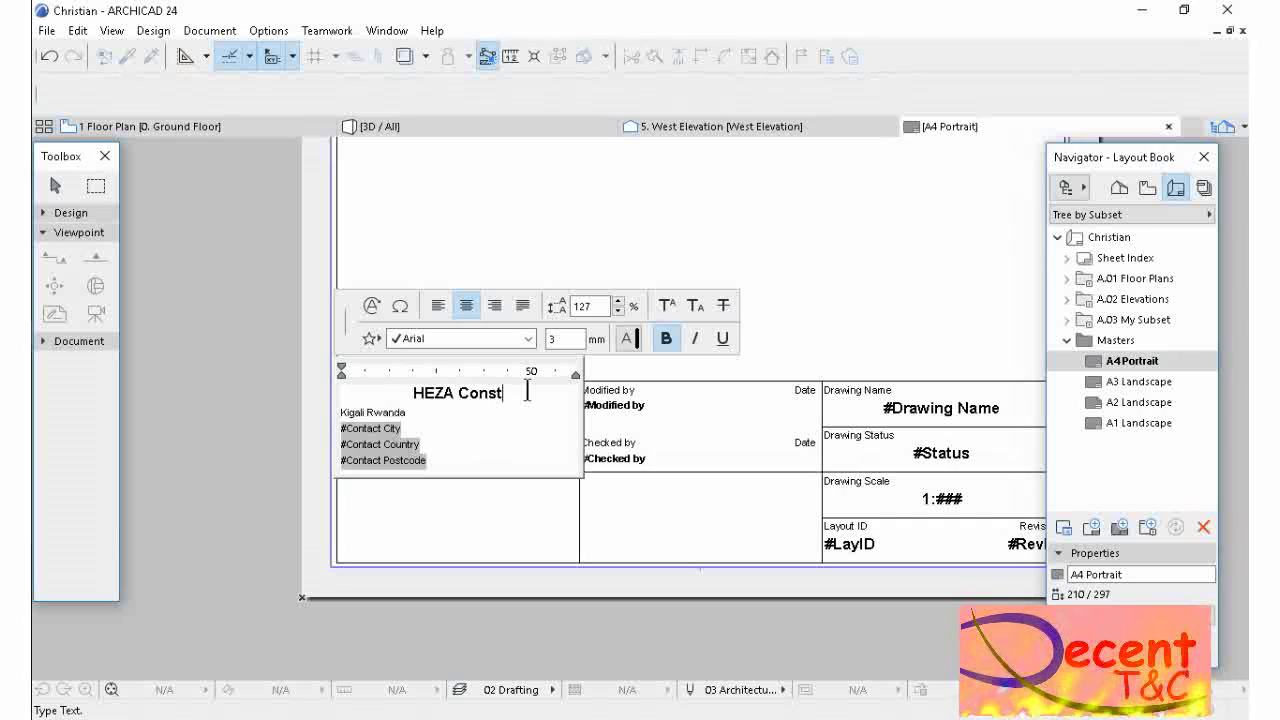
type("ru")
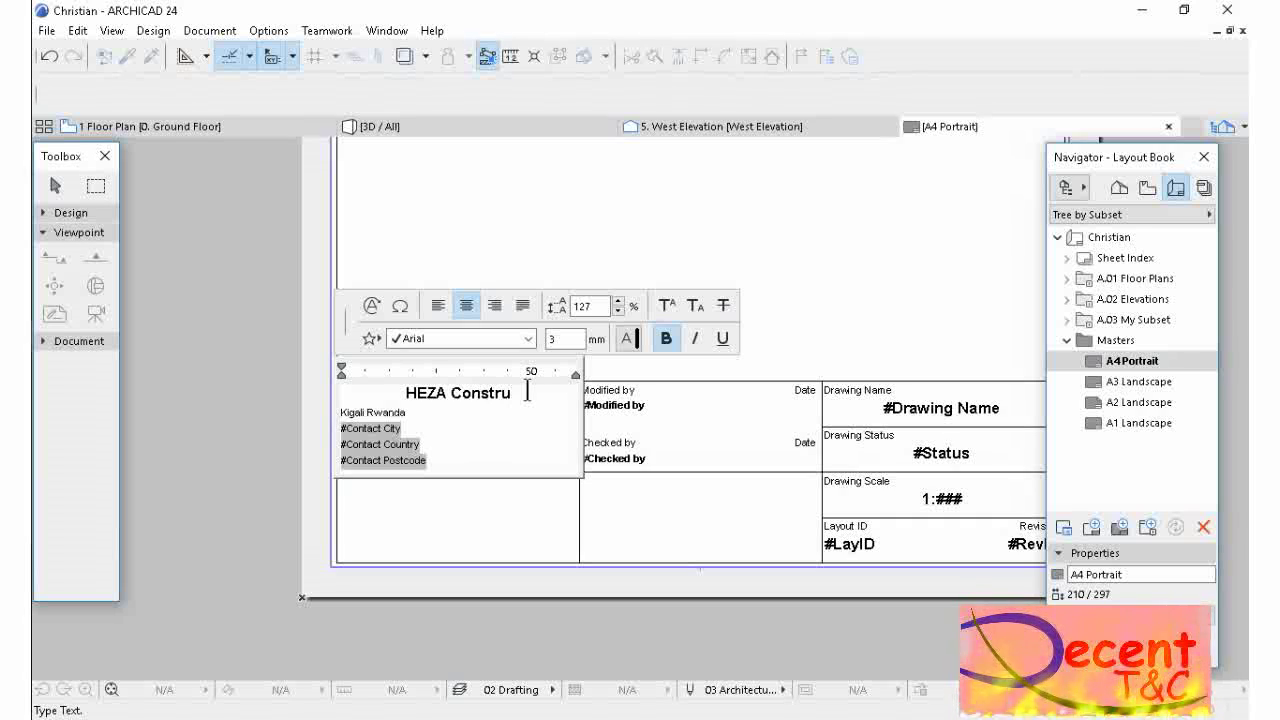
type("cti")
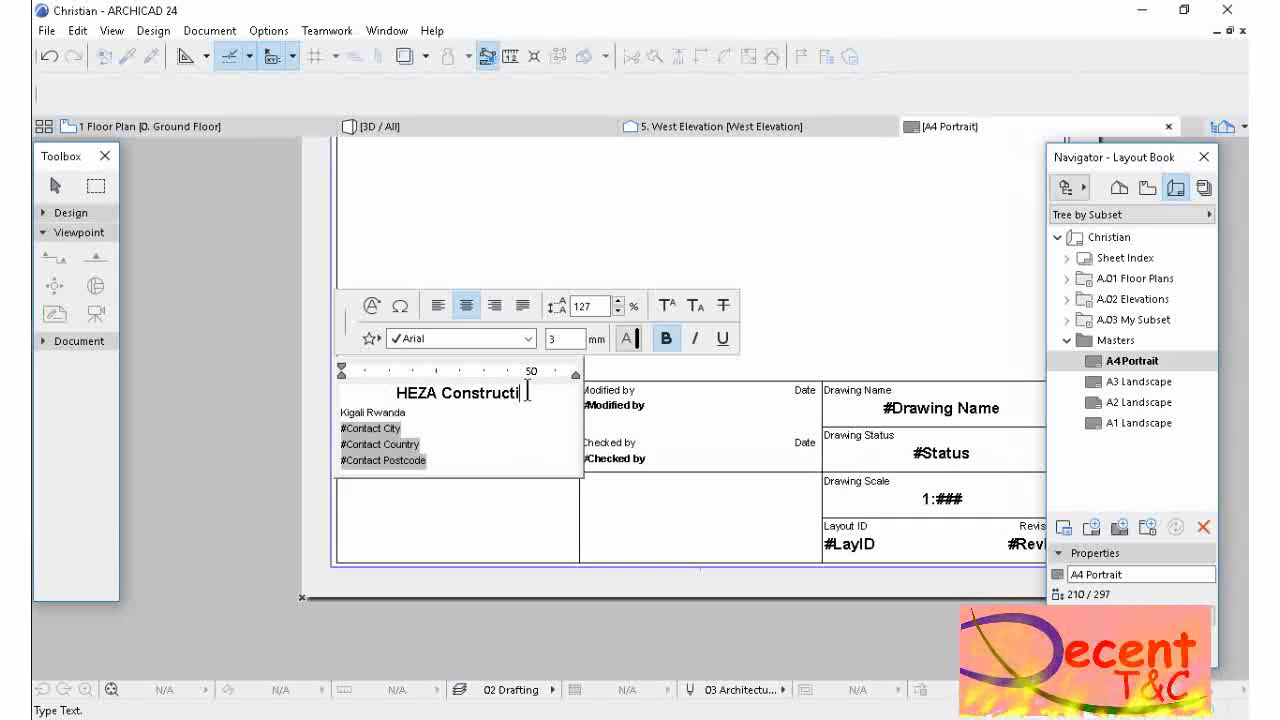
type("on")
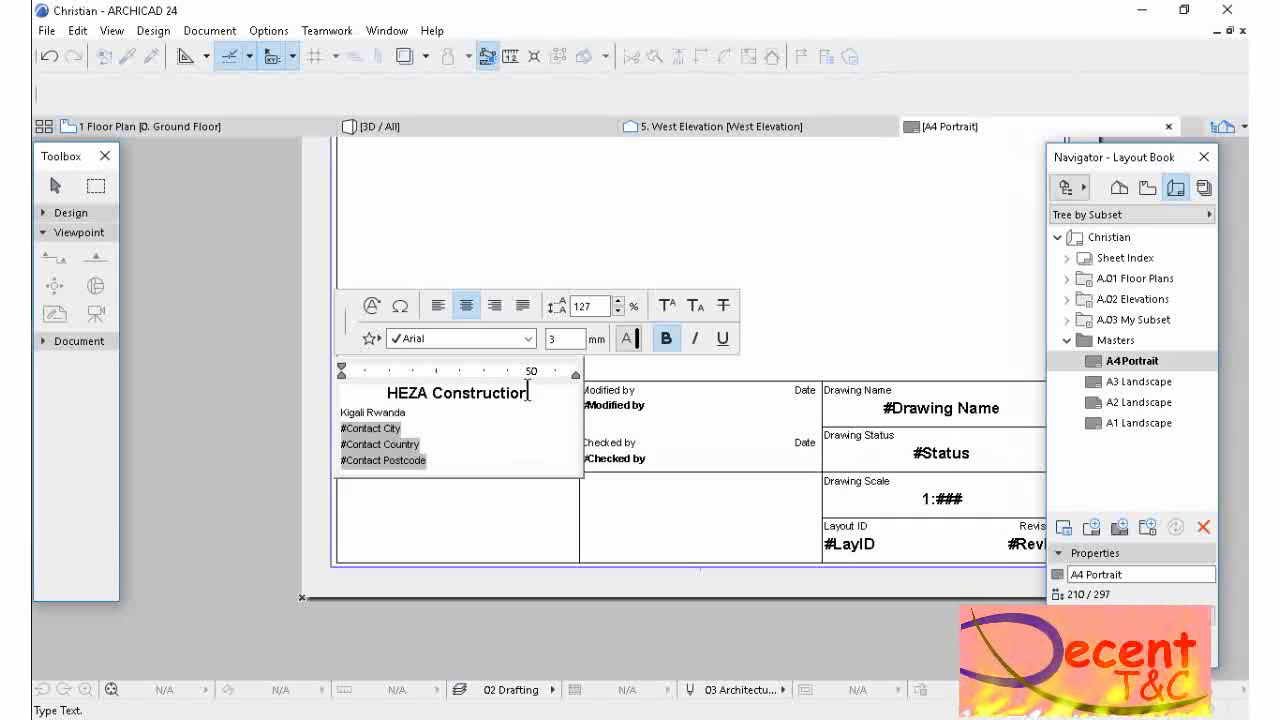
type(" Ltd")
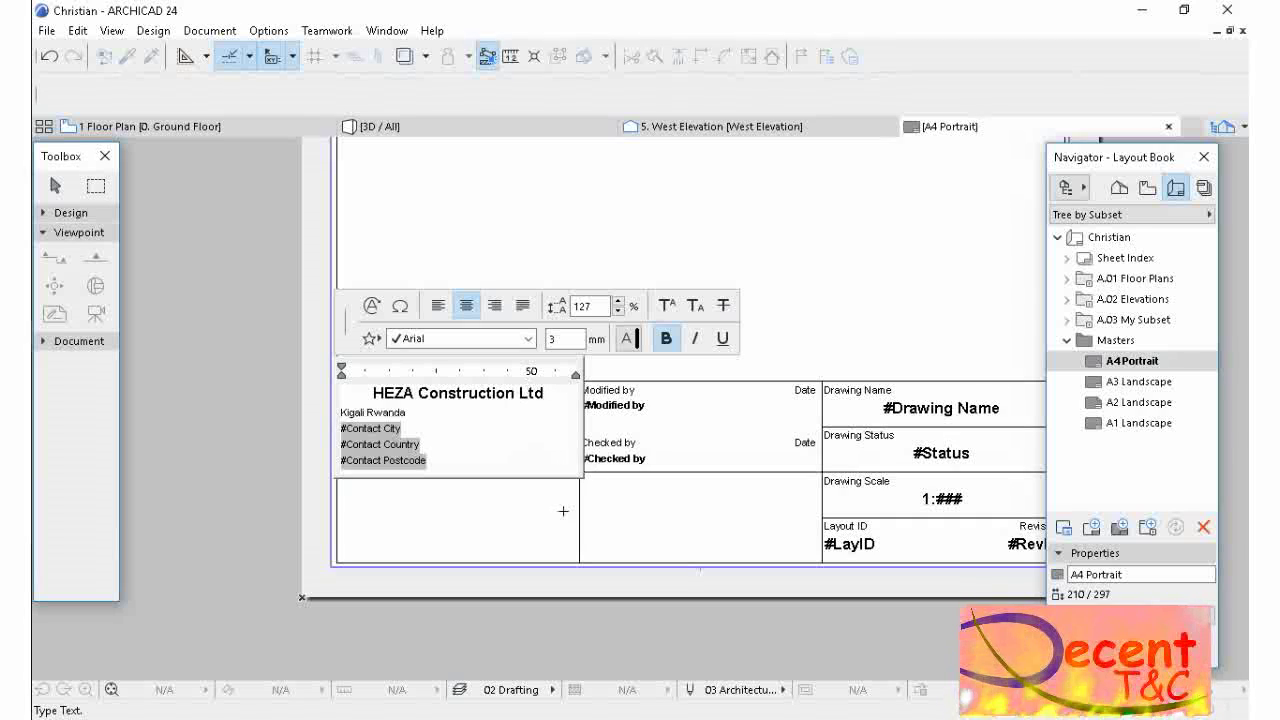
left_click(405, 413)
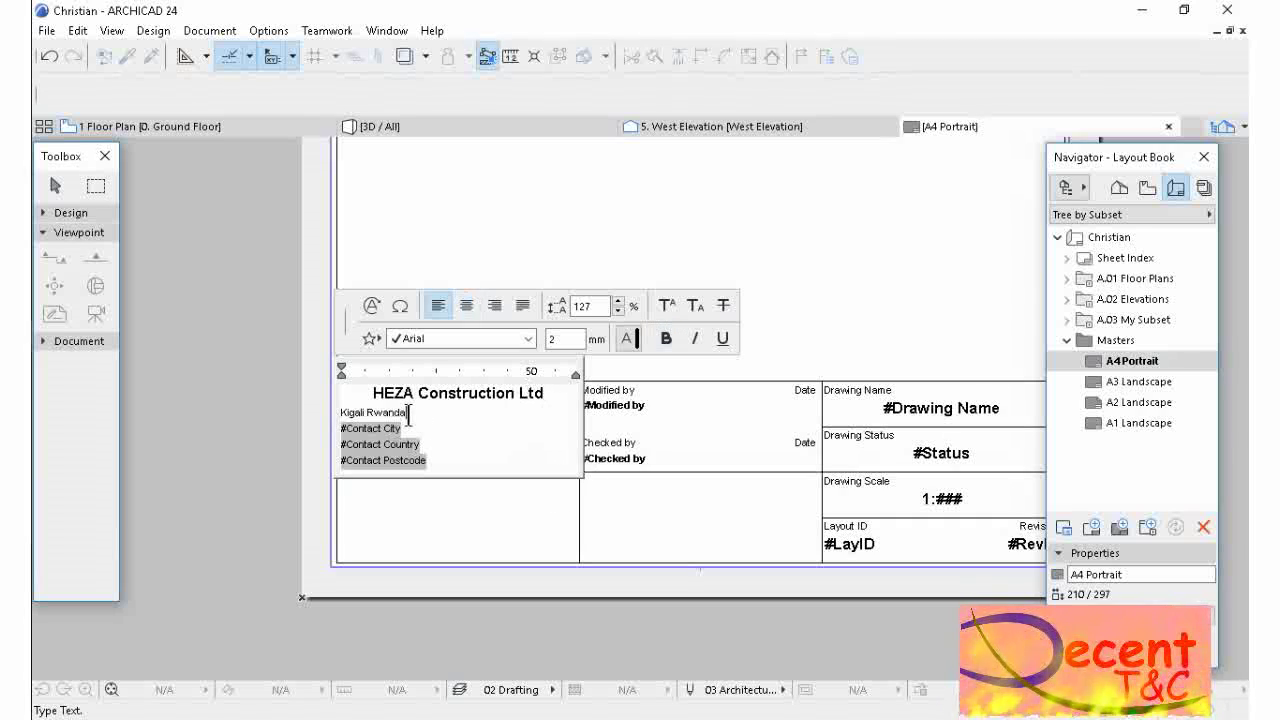
key("Delete")
key("Delete")
key("Delete")
key("Delete")
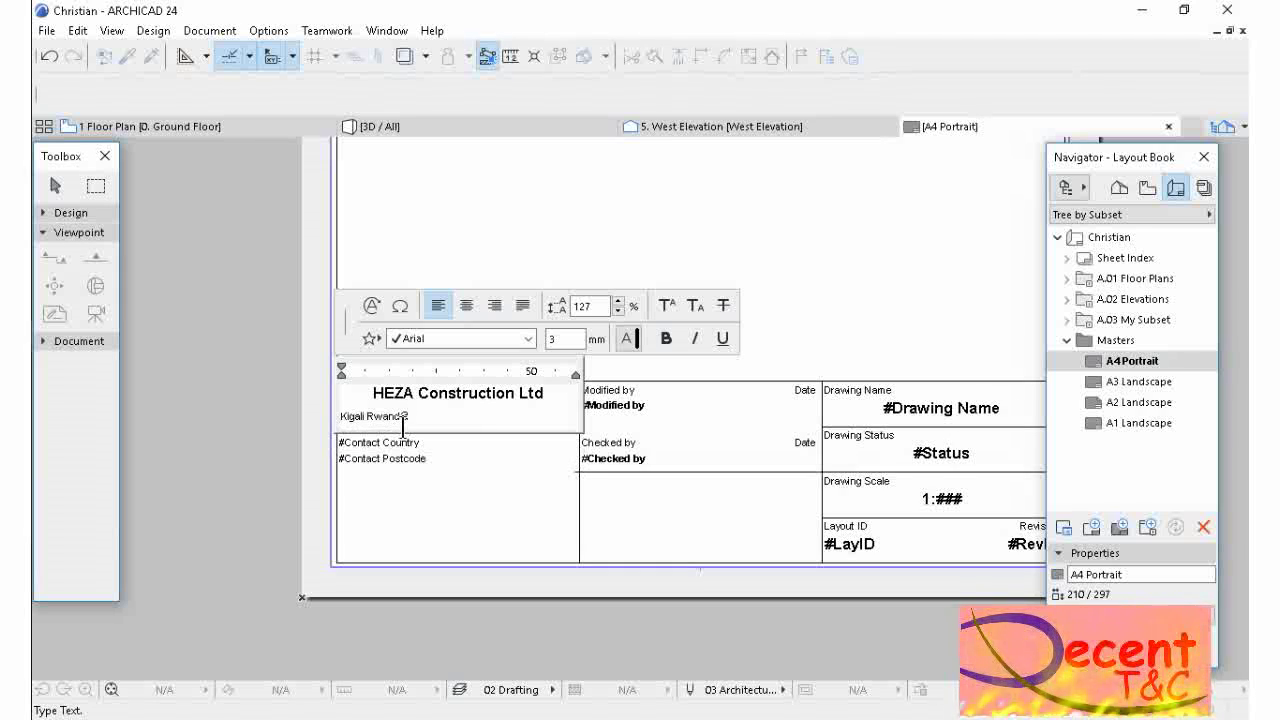
left_click(548, 411)
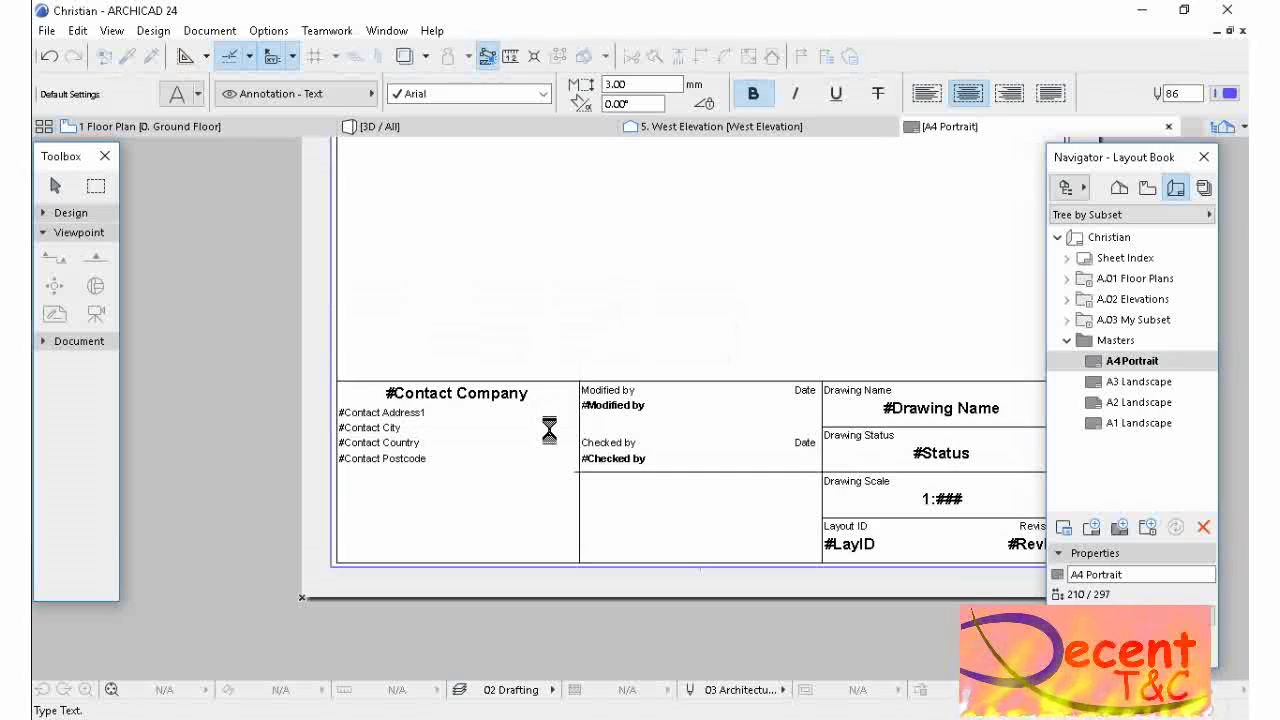
- Set the whole company text block to font size 5
double_click(478, 419)
key("ctrl+a")
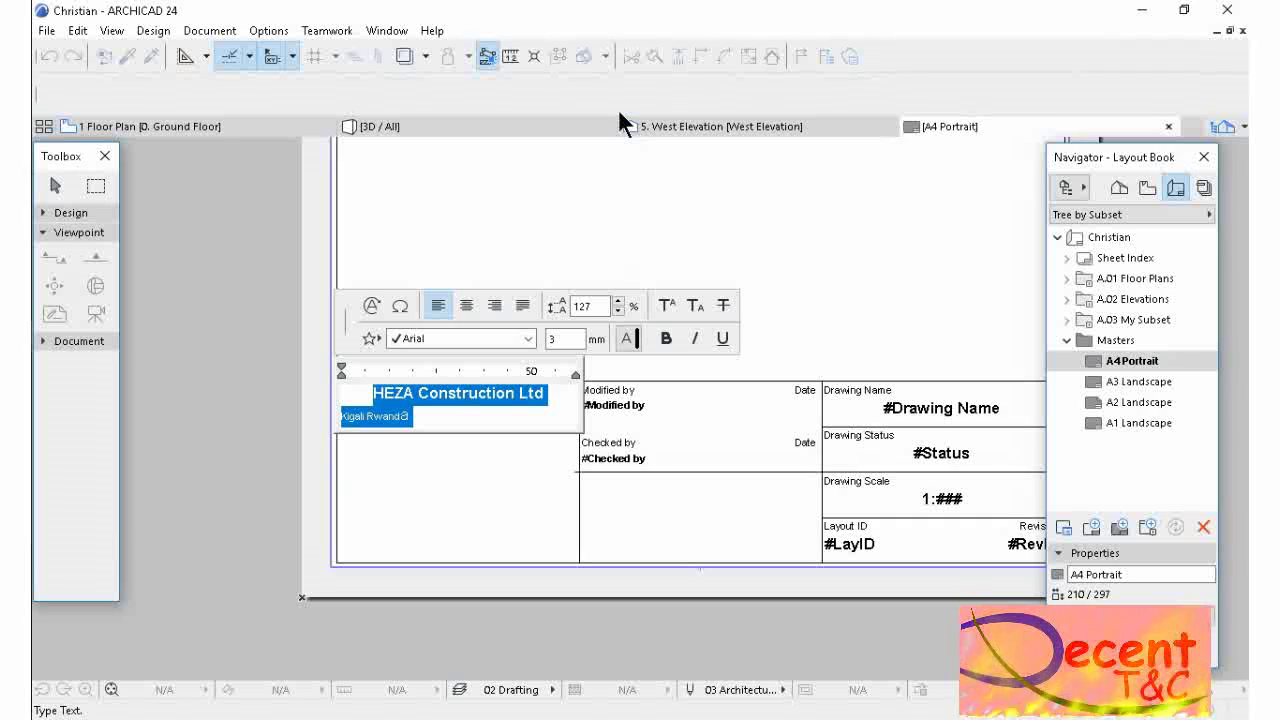
left_click(557, 339)
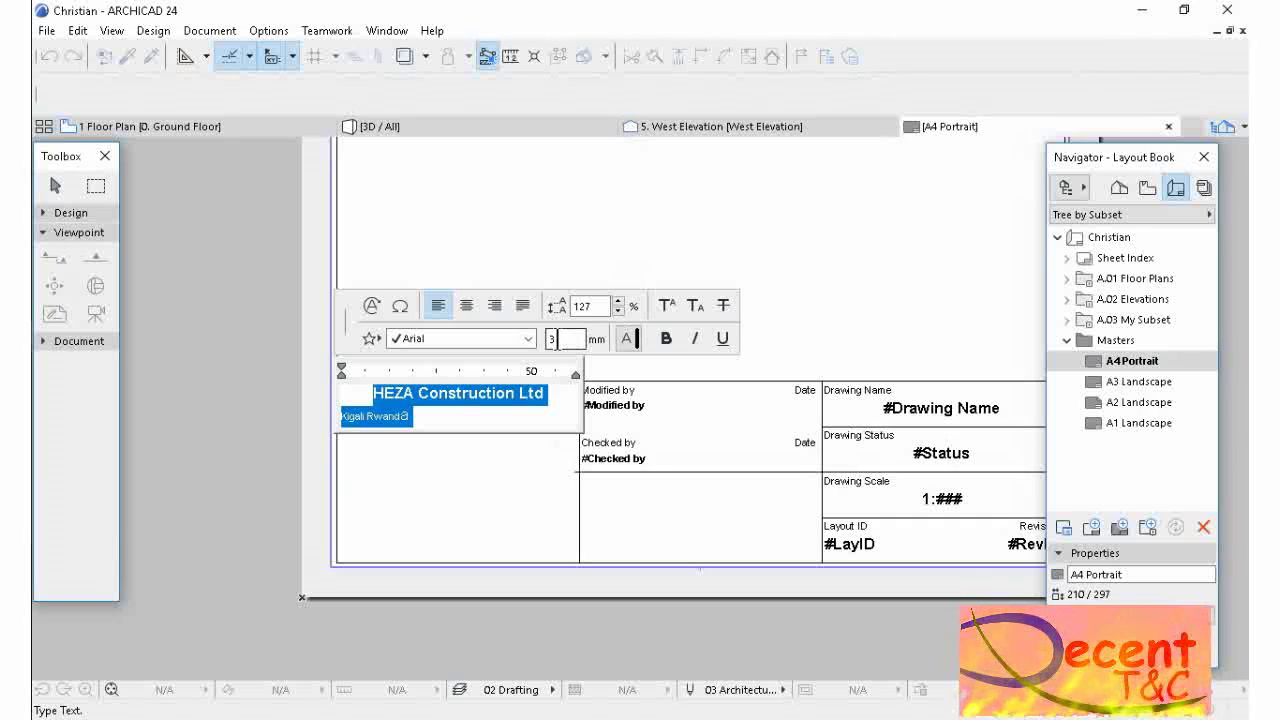
double_click(553, 339)
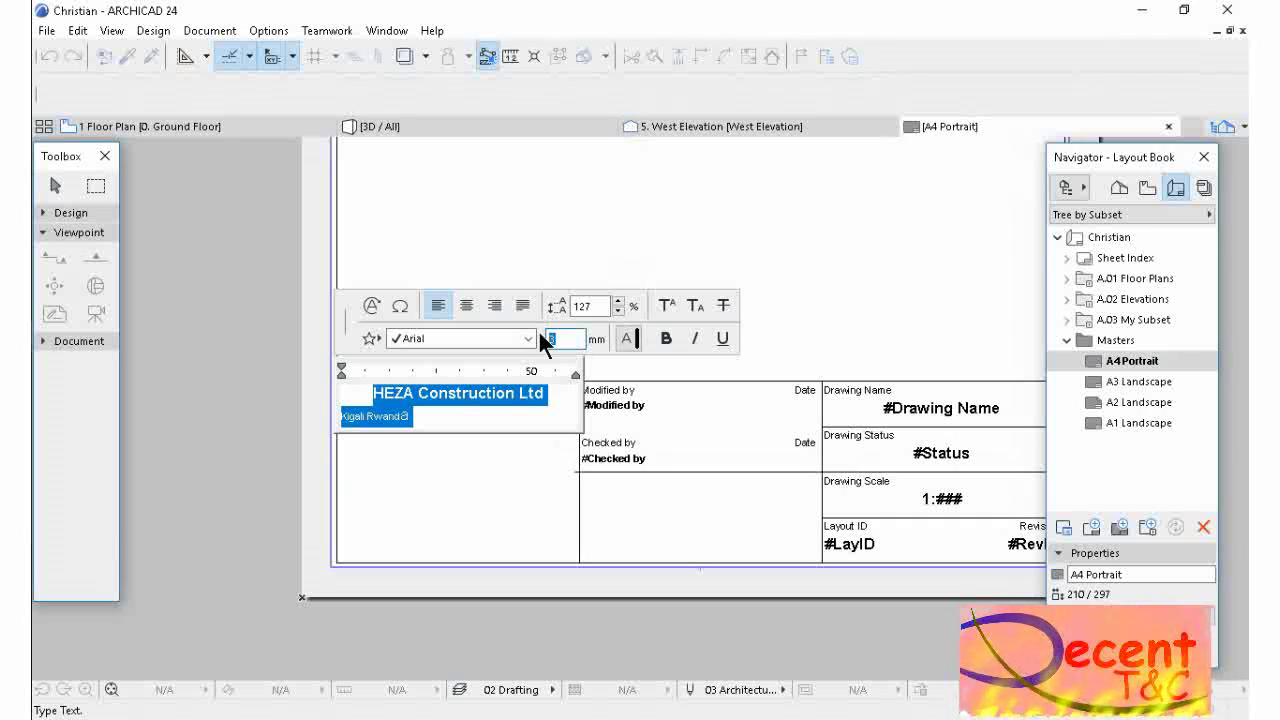
type("8")
key("BackSpace")
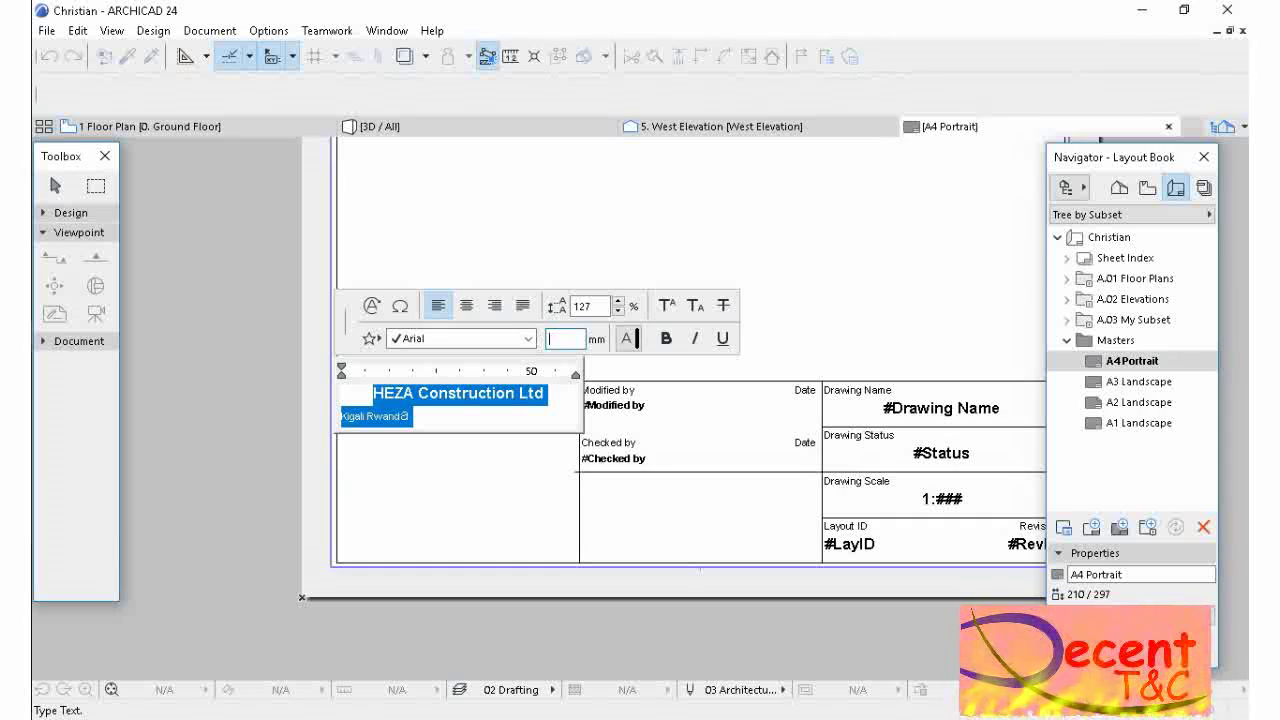
type("5")
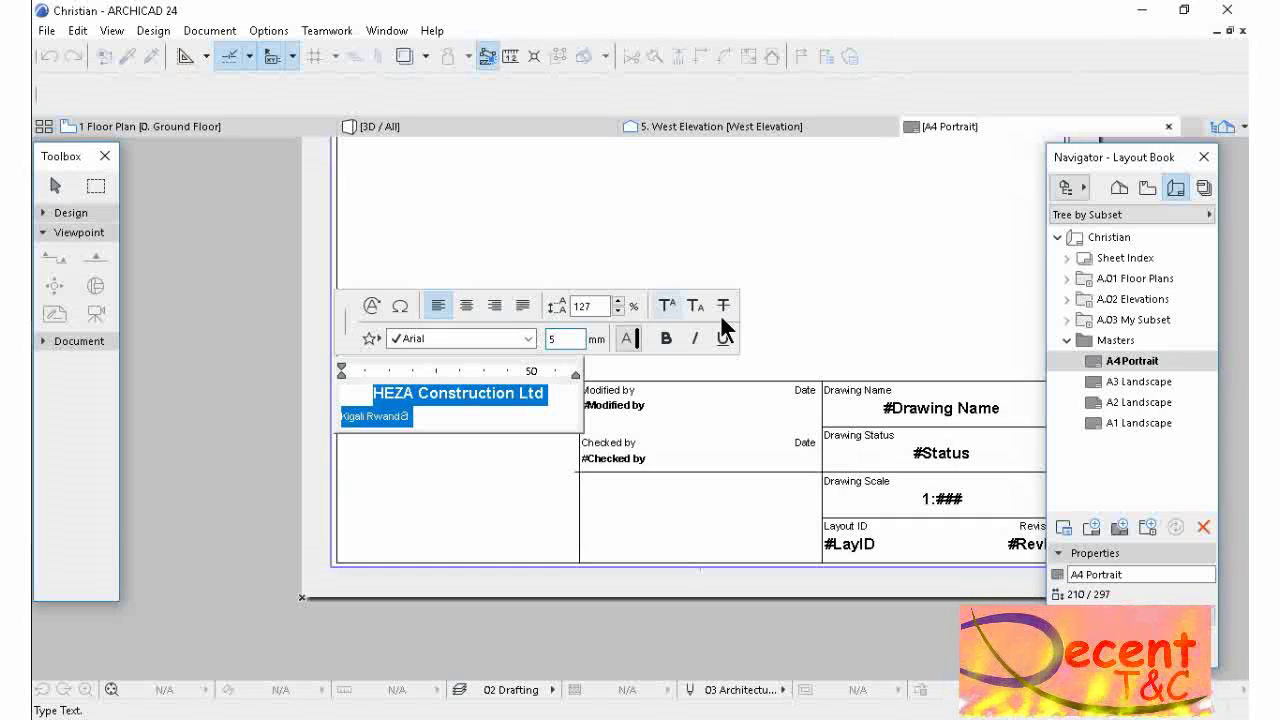
key("Return")
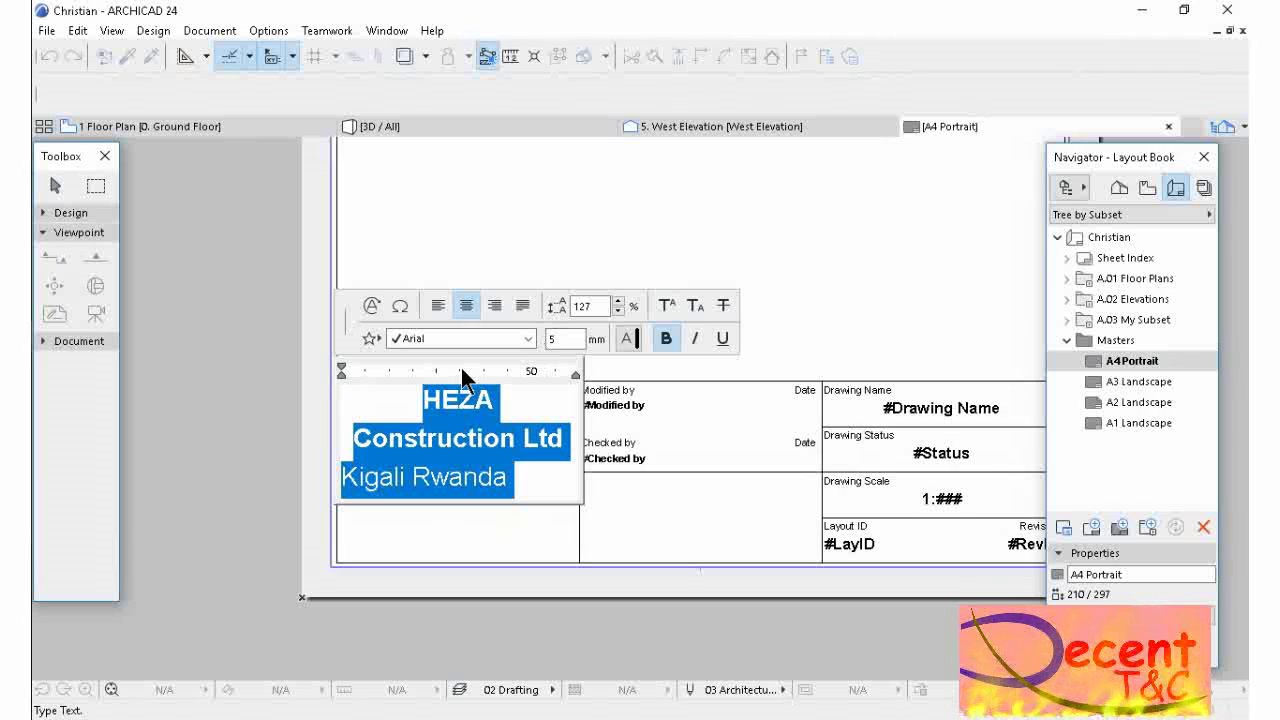
left_click(460, 452)
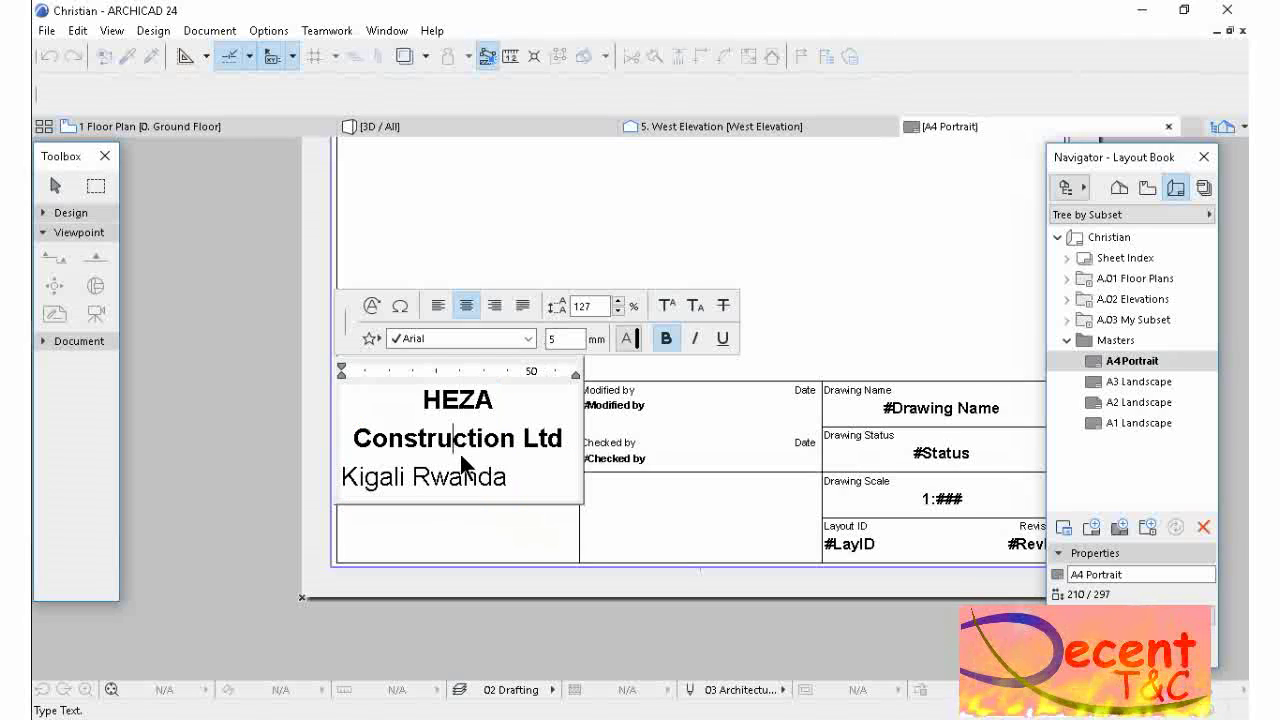
- Reduce the Kigali Rwanda line to font size 3
left_click(516, 486)
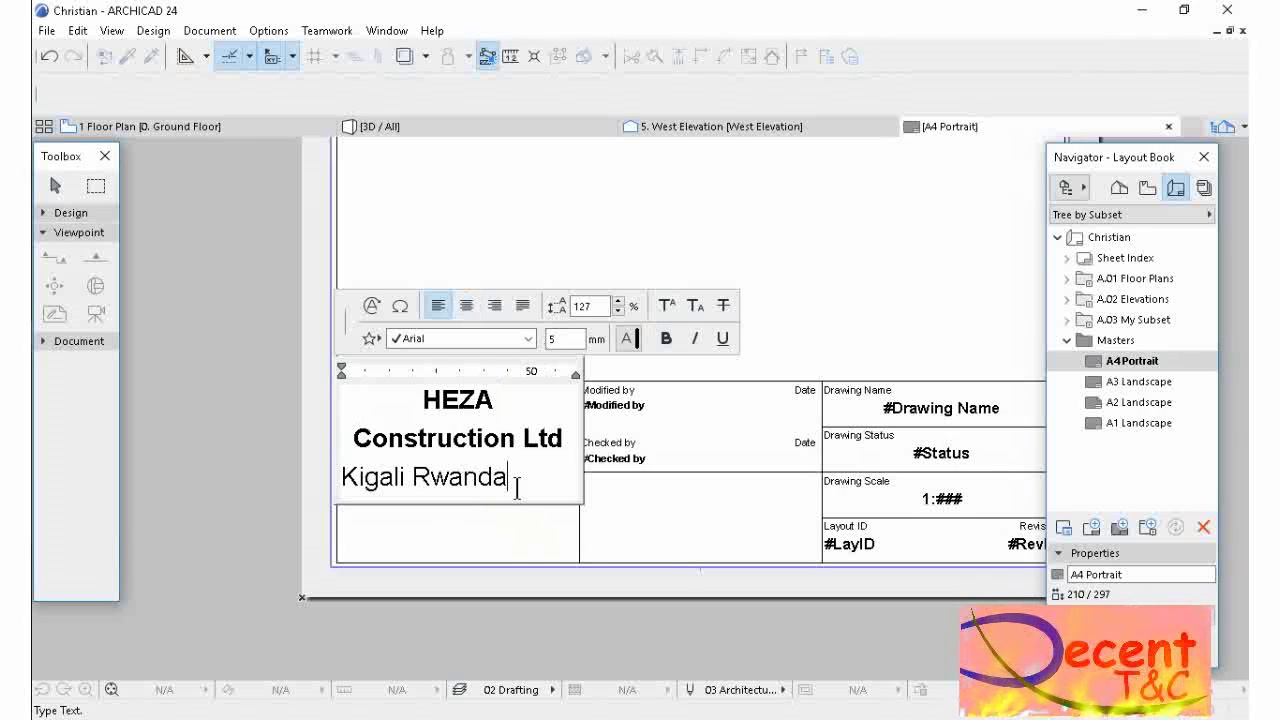
left_click_drag(516, 486, 340, 478)
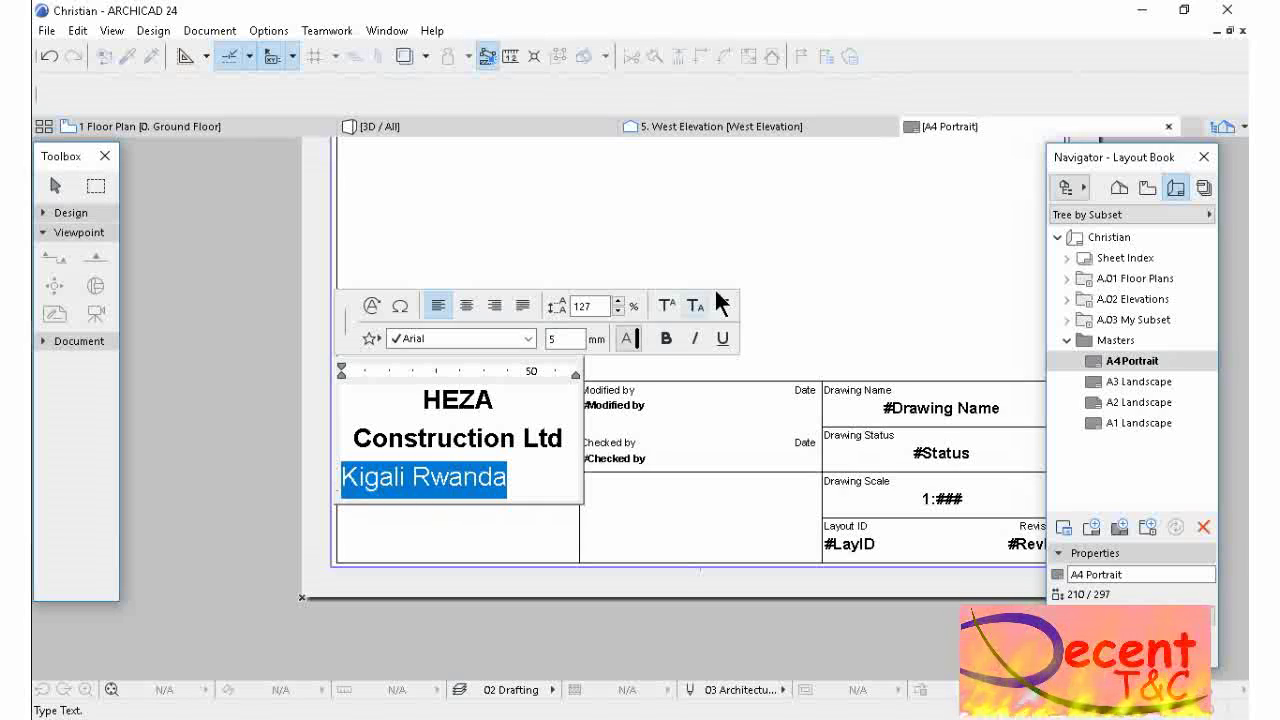
left_click(567, 339)
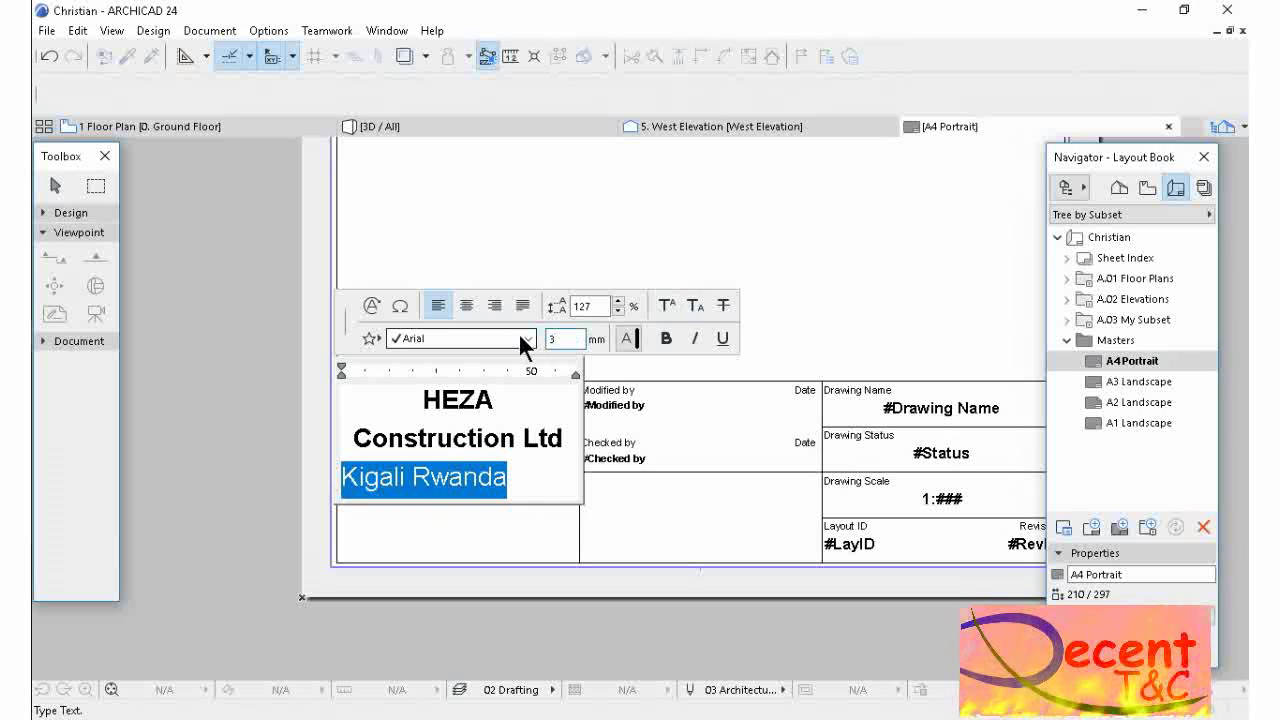
key("Return")
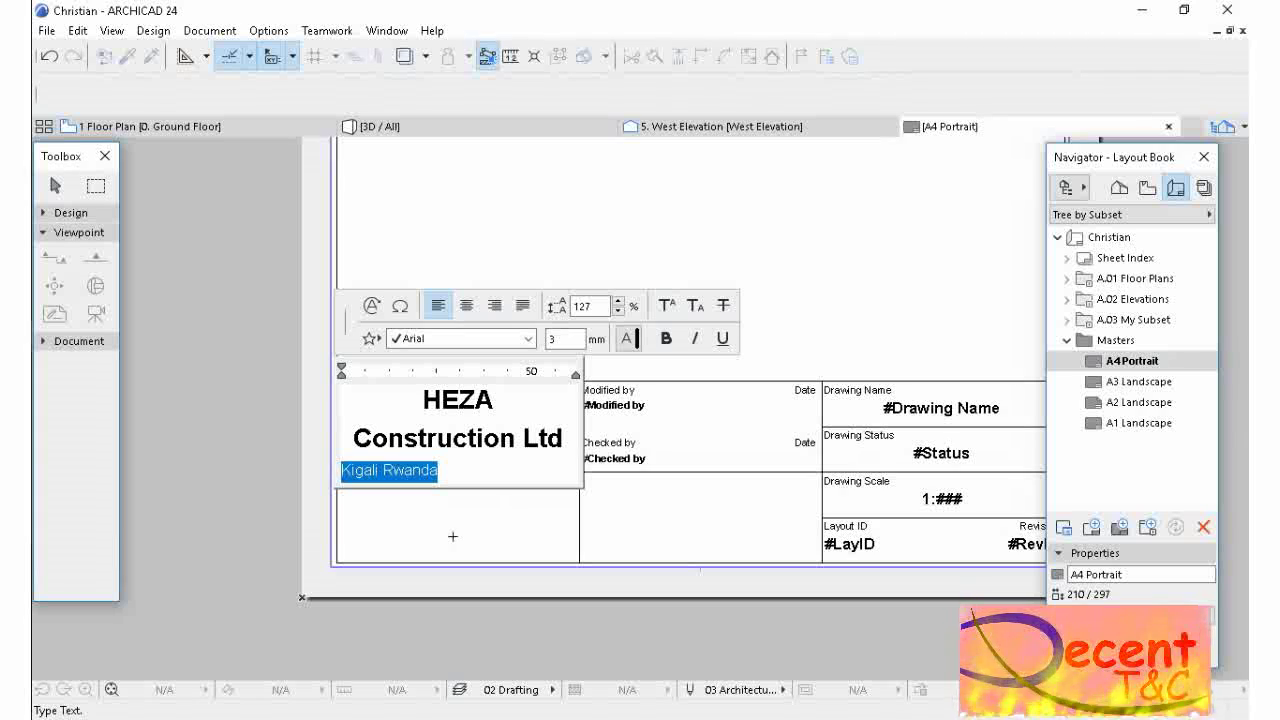
left_click(474, 502)
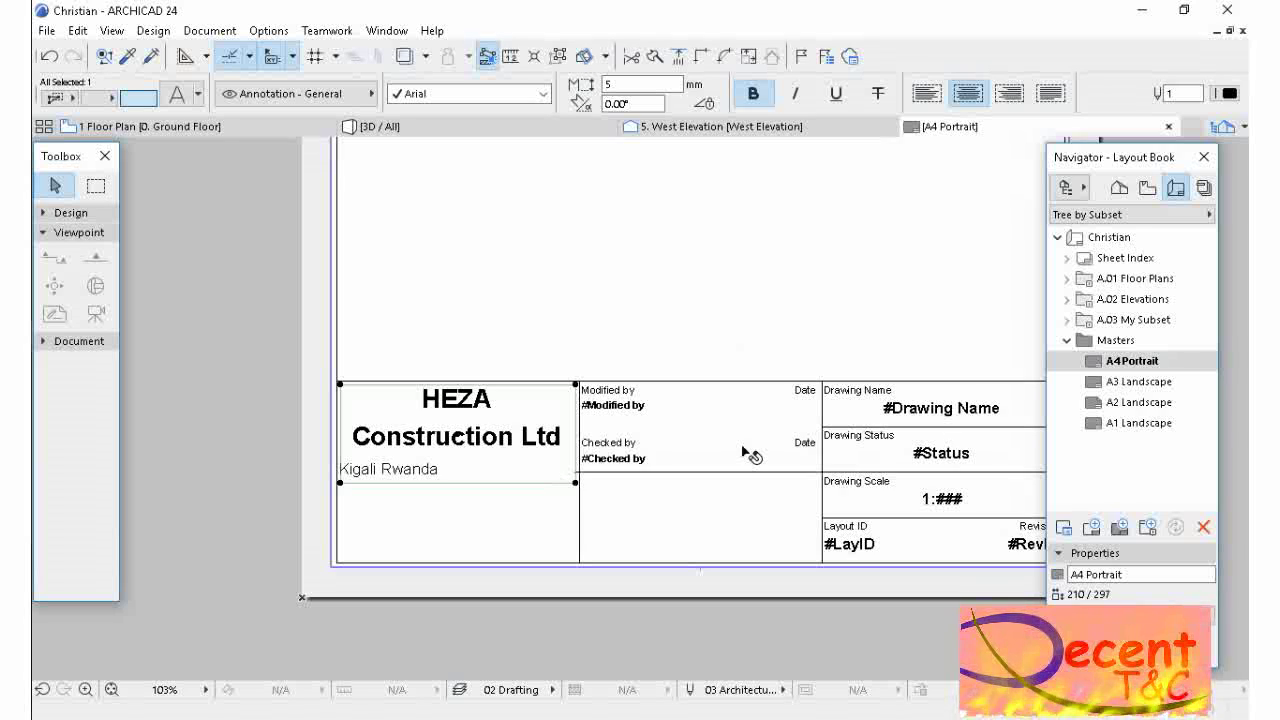
- Zoom in and out over the finished A4 Portrait title block to check it
left_click(688, 460)
scroll(645, 453, "down", 2)
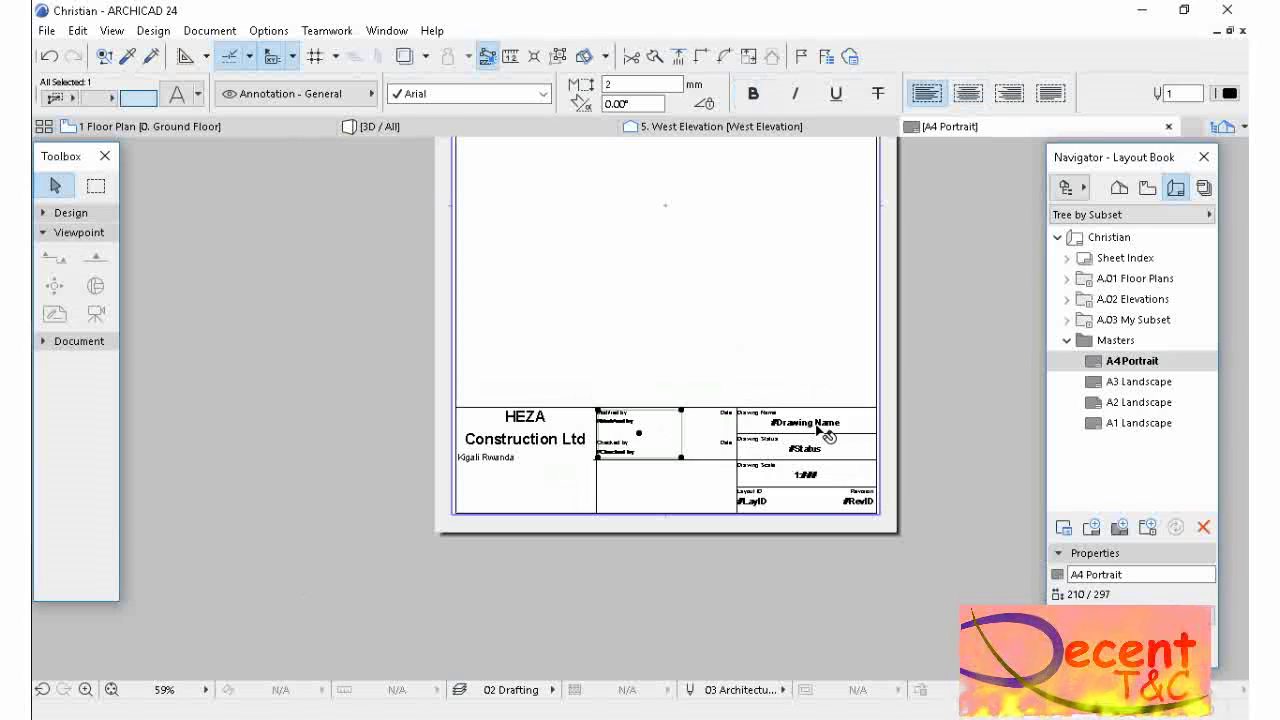
scroll(815, 360, "down", 2)
scroll(829, 343, "up", 2)
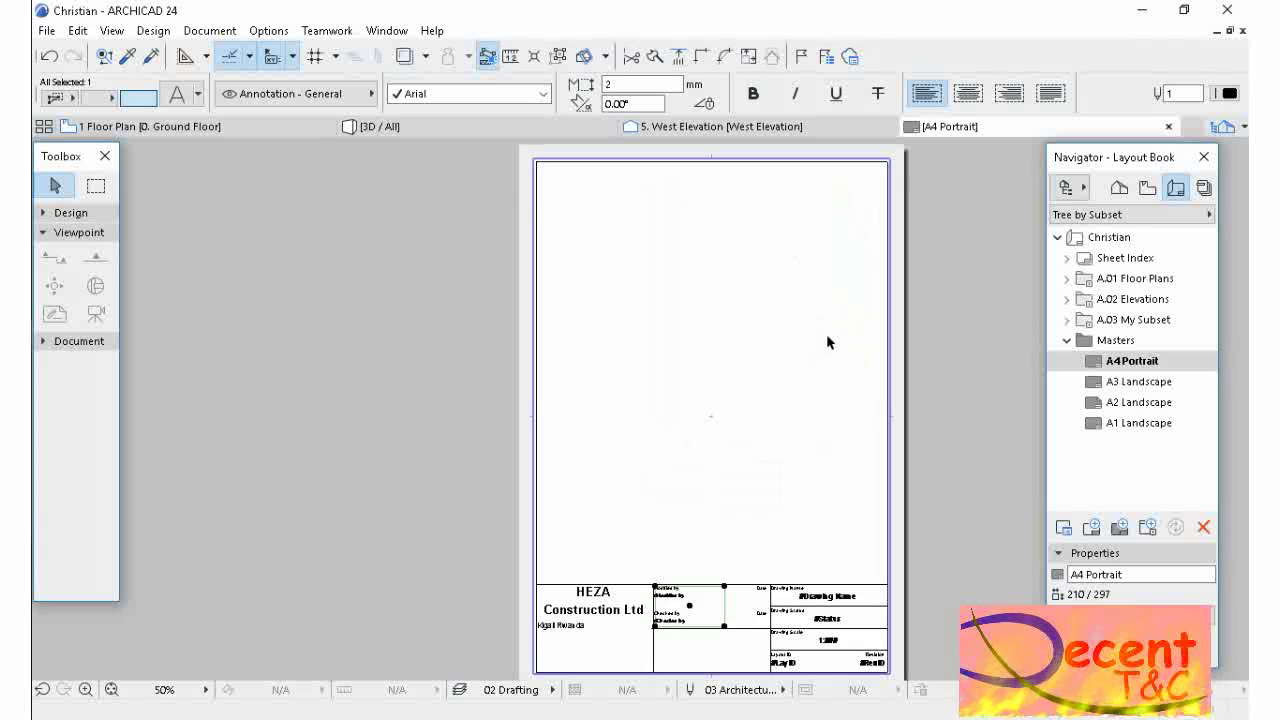
scroll(824, 336, "down", 1)
scroll(816, 437, "up", 1)
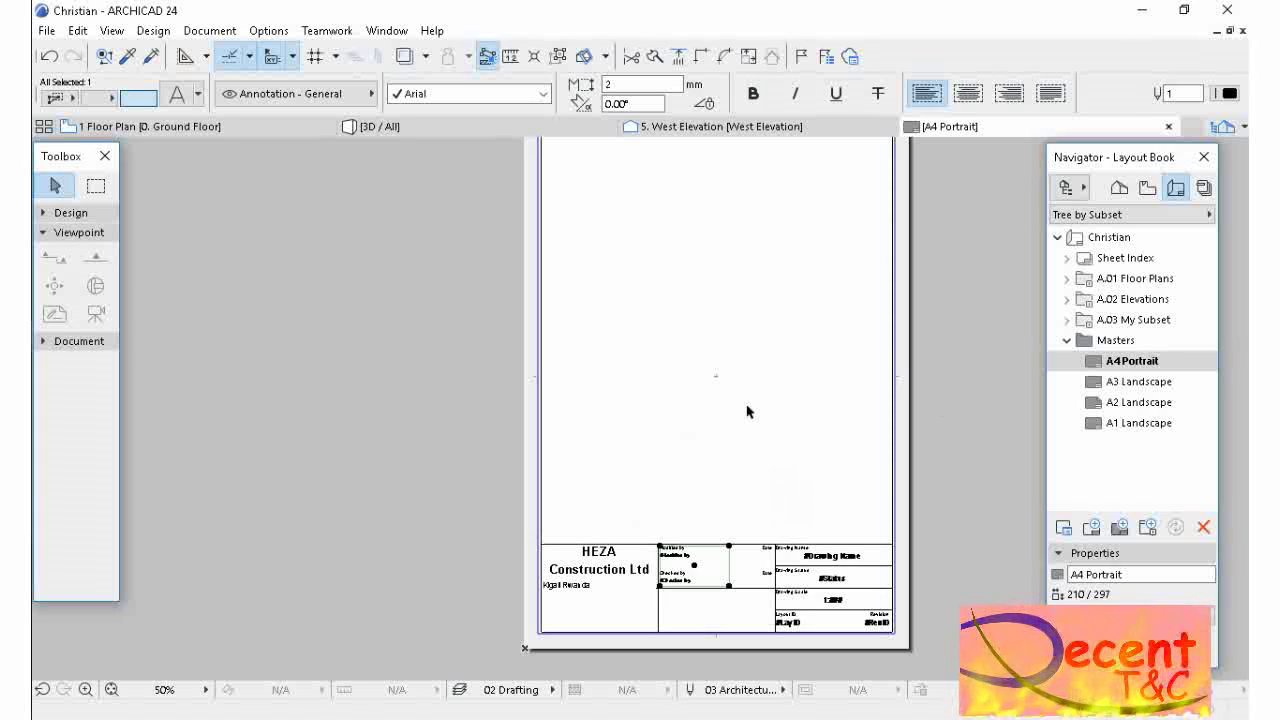
scroll(817, 445, "down", 3)
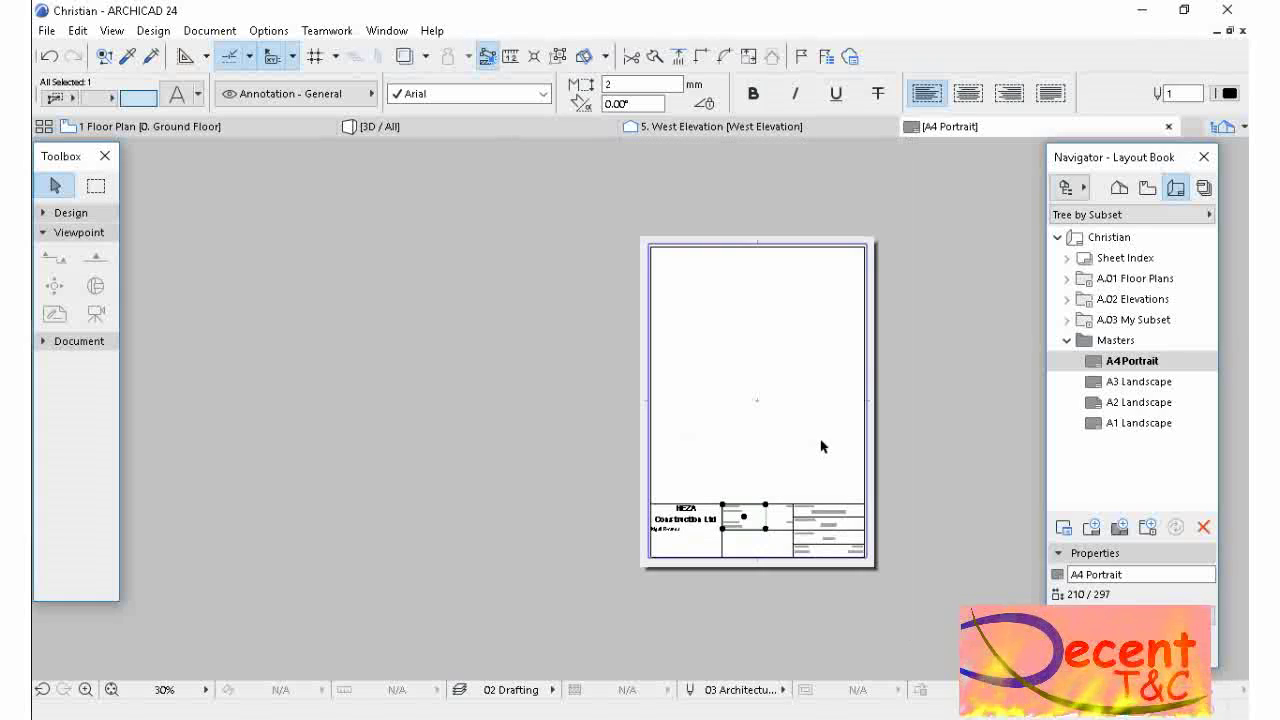
scroll(742, 440, "up", 5)
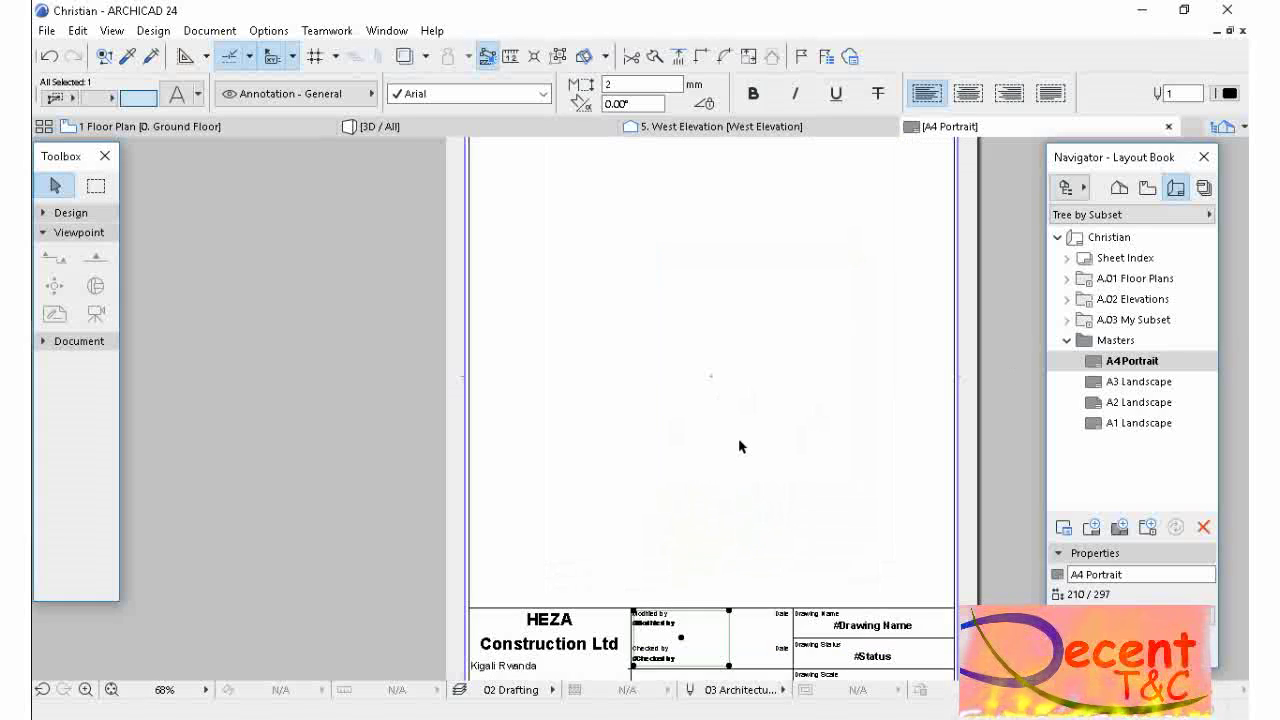
scroll(745, 440, "down", 3)
scroll(747, 440, "up", 1)
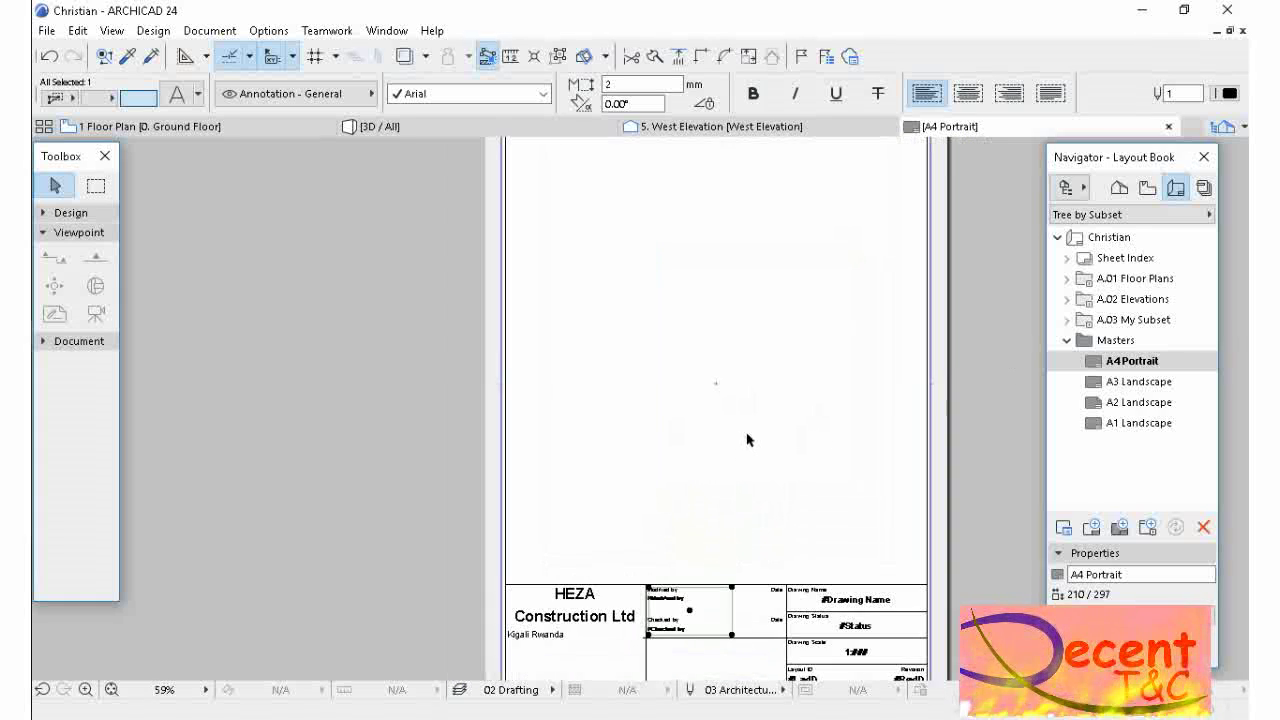
- Open the A4 Portrait master layout from its context menu in the Layout Book
right_click(1096, 362)
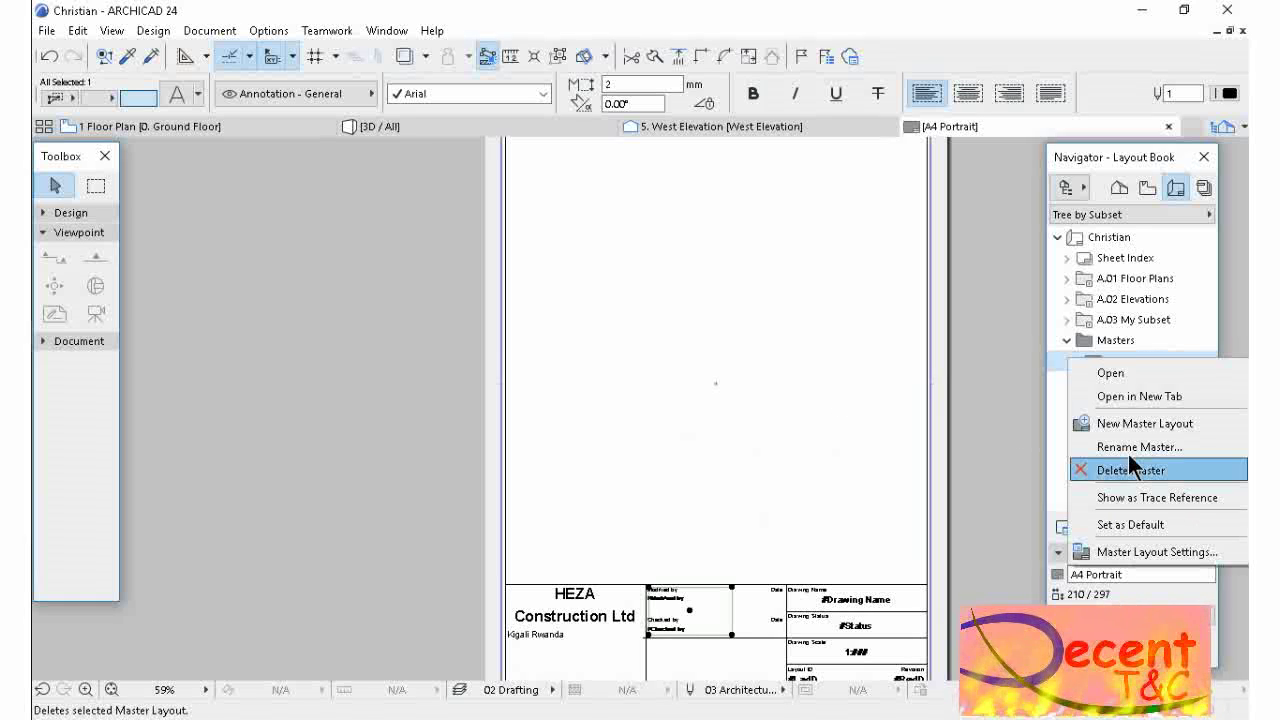
left_click(1125, 520)
left_click(1124, 522)
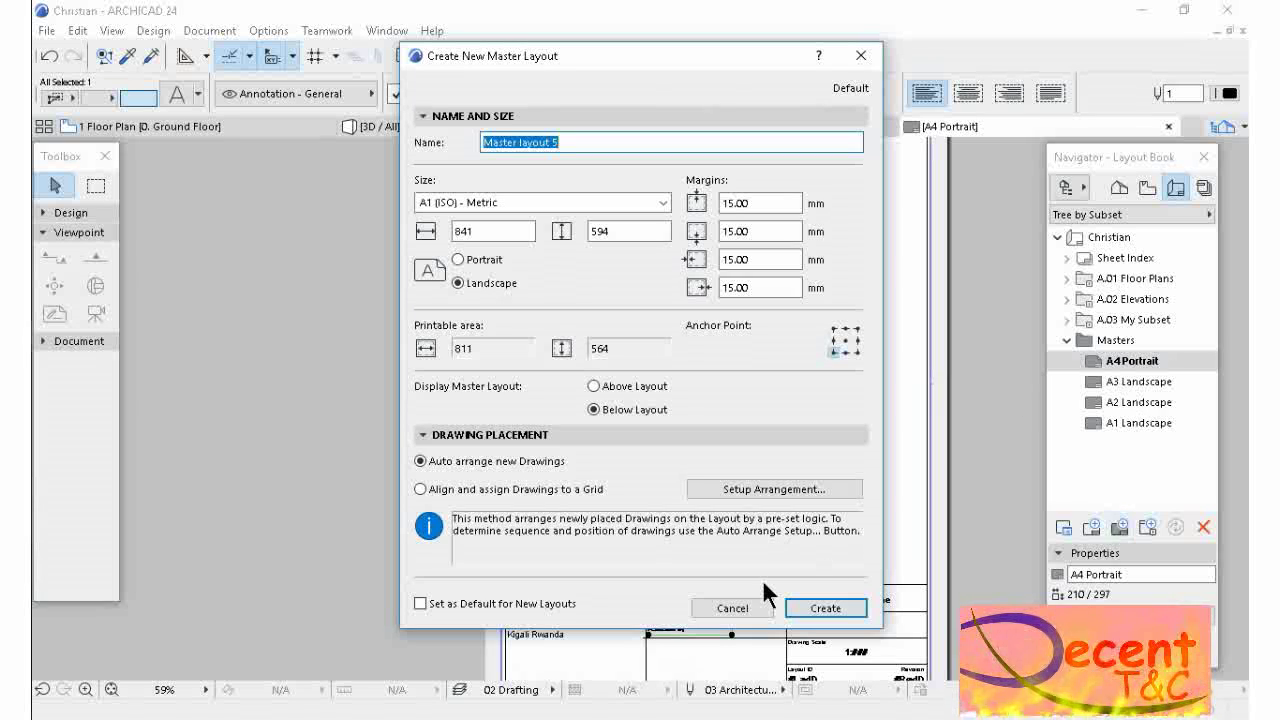
left_click(859, 55)
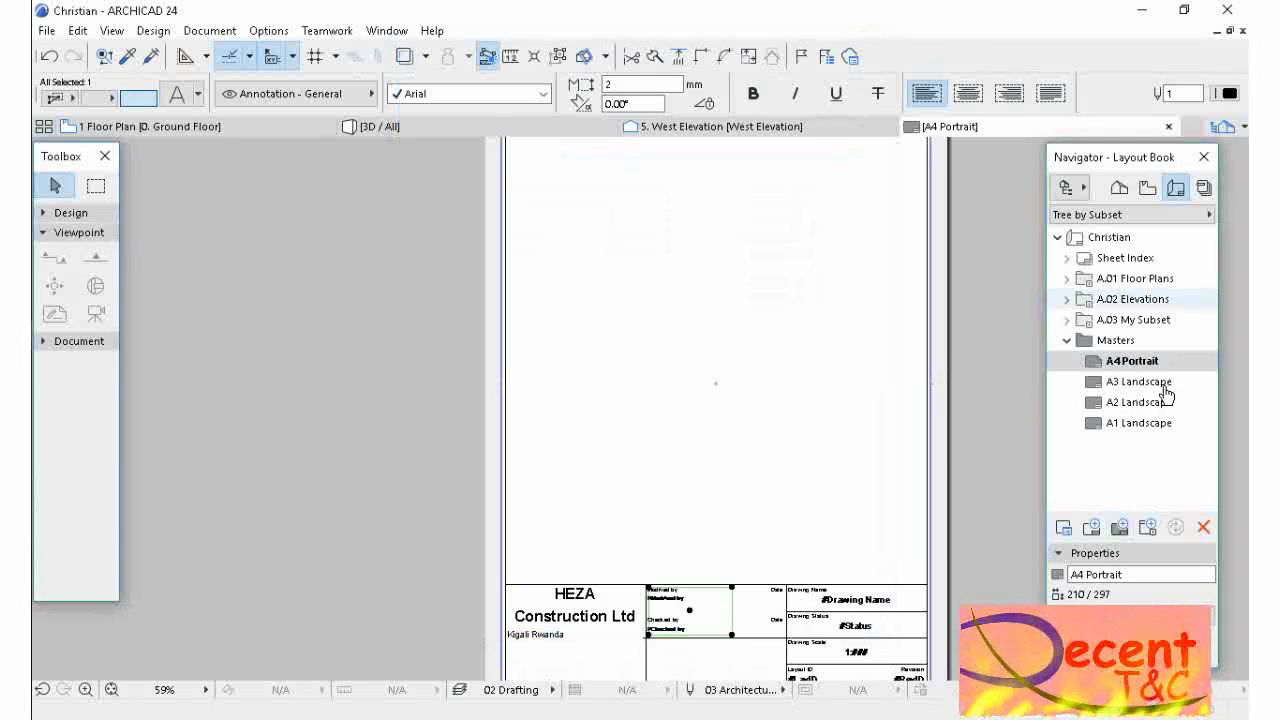
right_click(1112, 360)
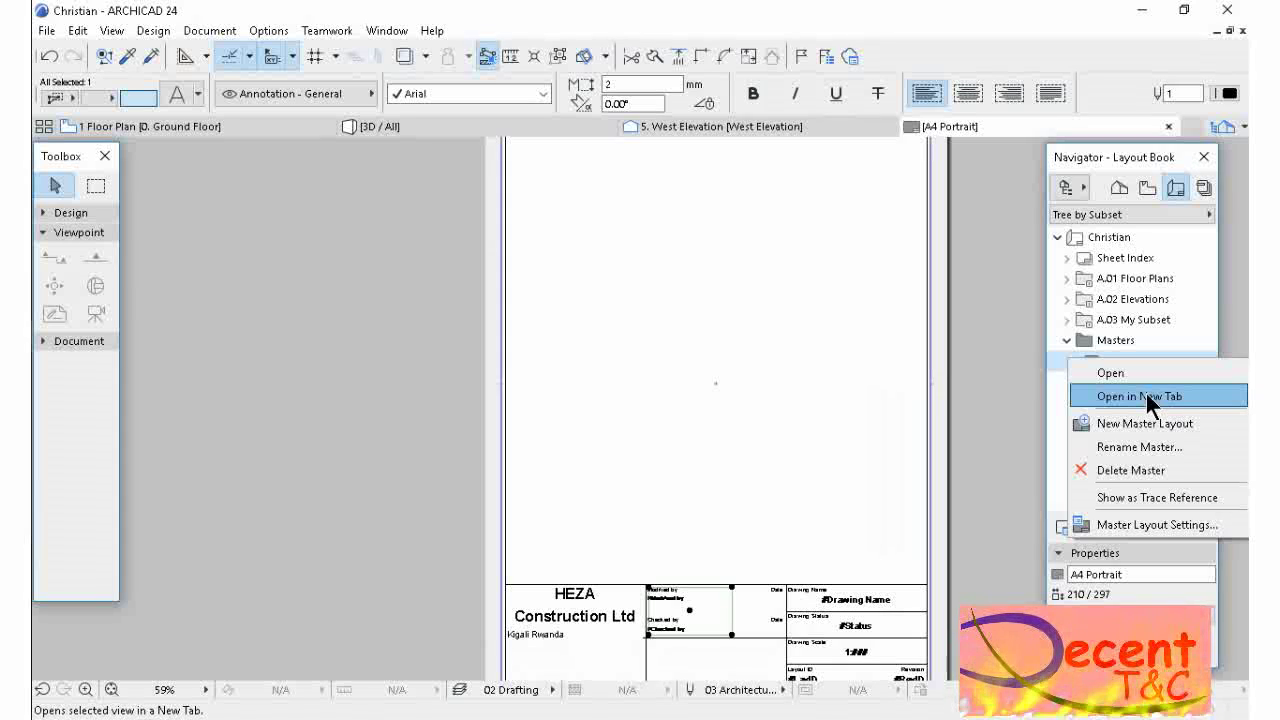
left_click(985, 393)
double_click(1208, 366)
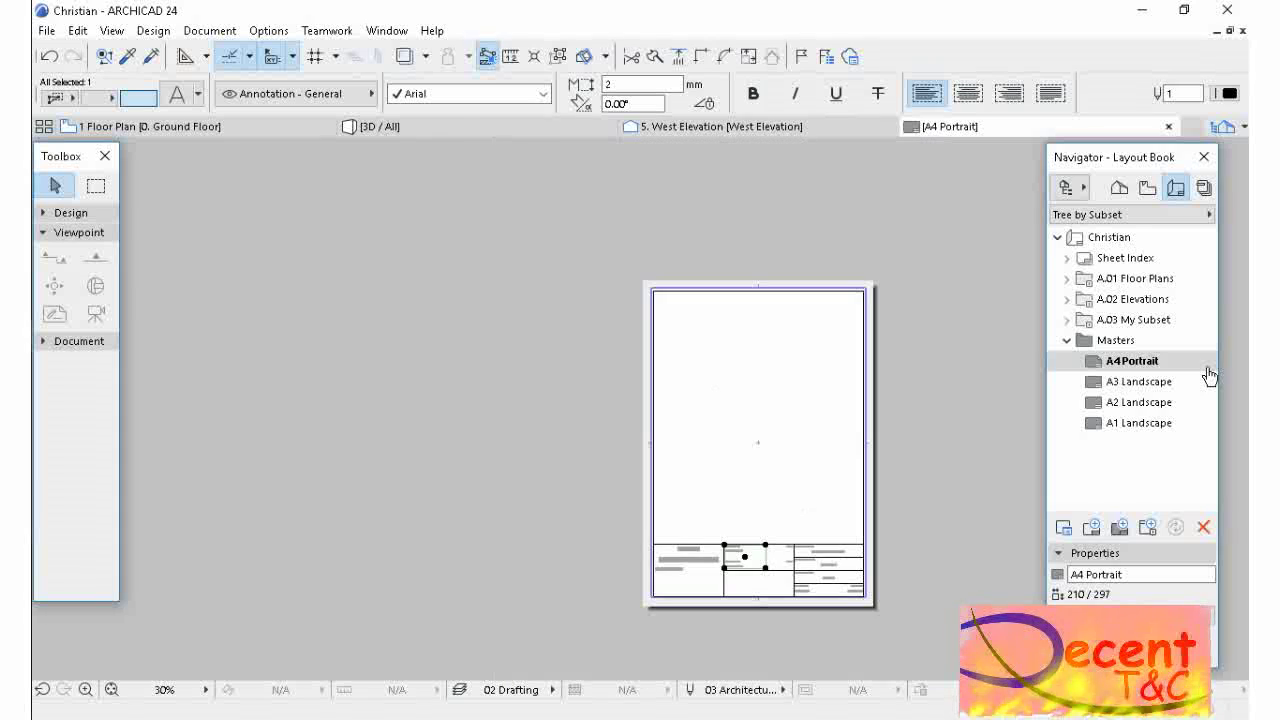
- Expand A.03 My Subset, A.03.1 Project and the A.03.1.1 Floor Plan layout entries
left_click(1068, 320)
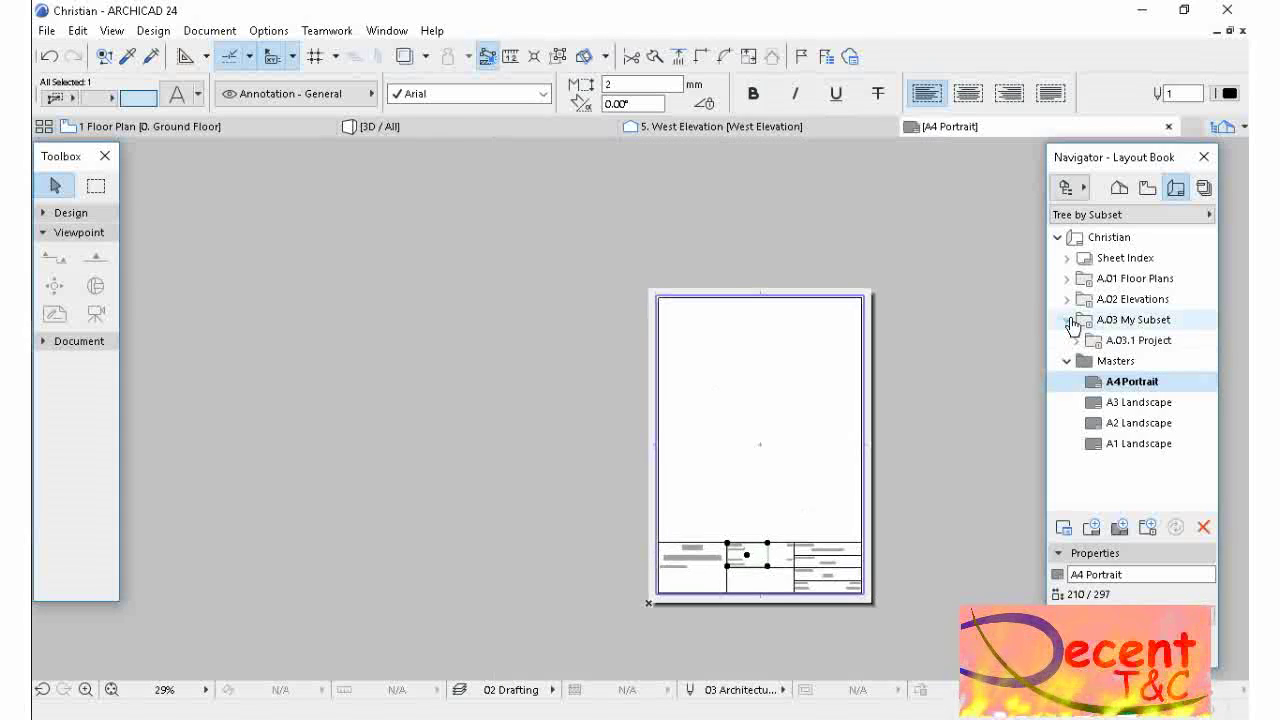
left_click(1075, 340)
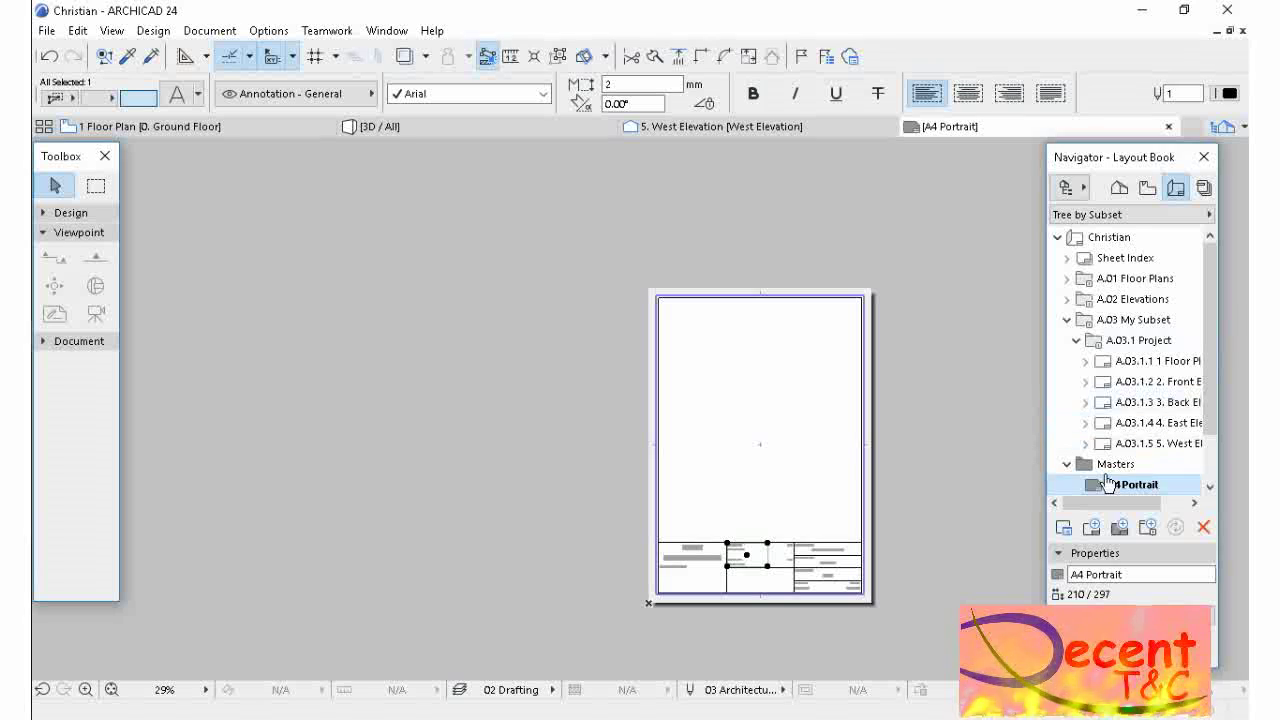
left_click(1090, 341)
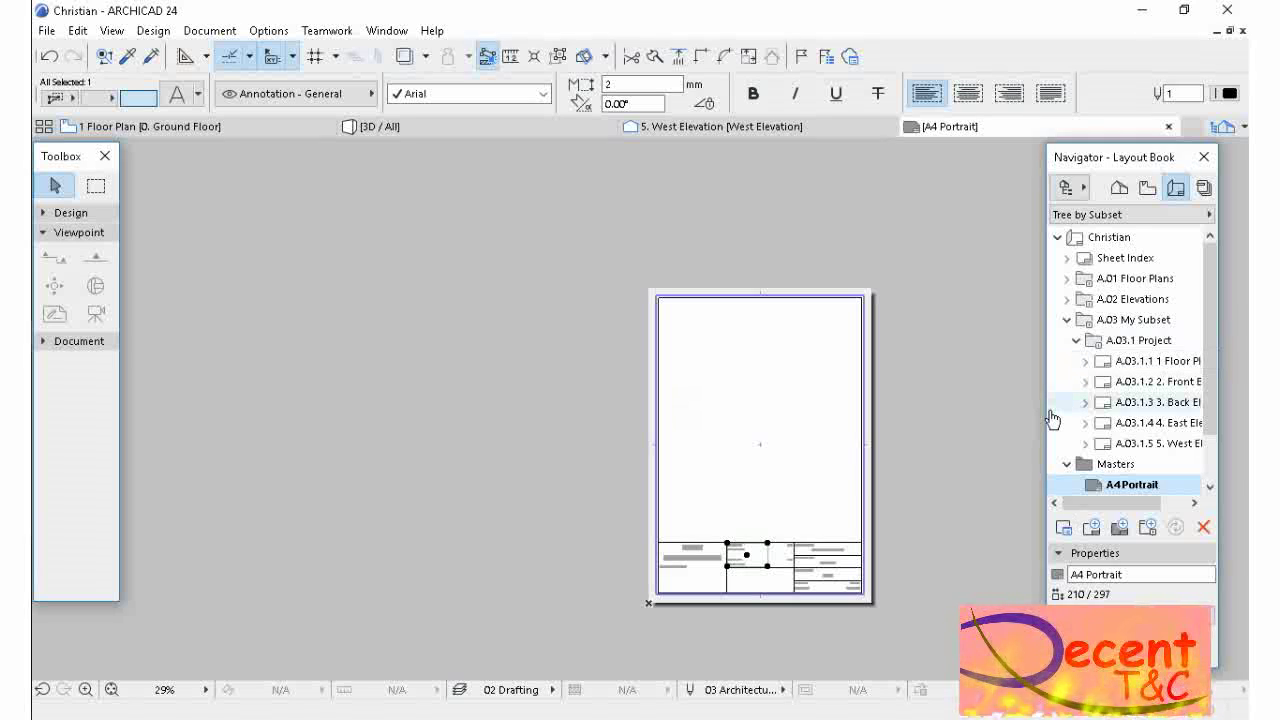
right_click(1122, 494)
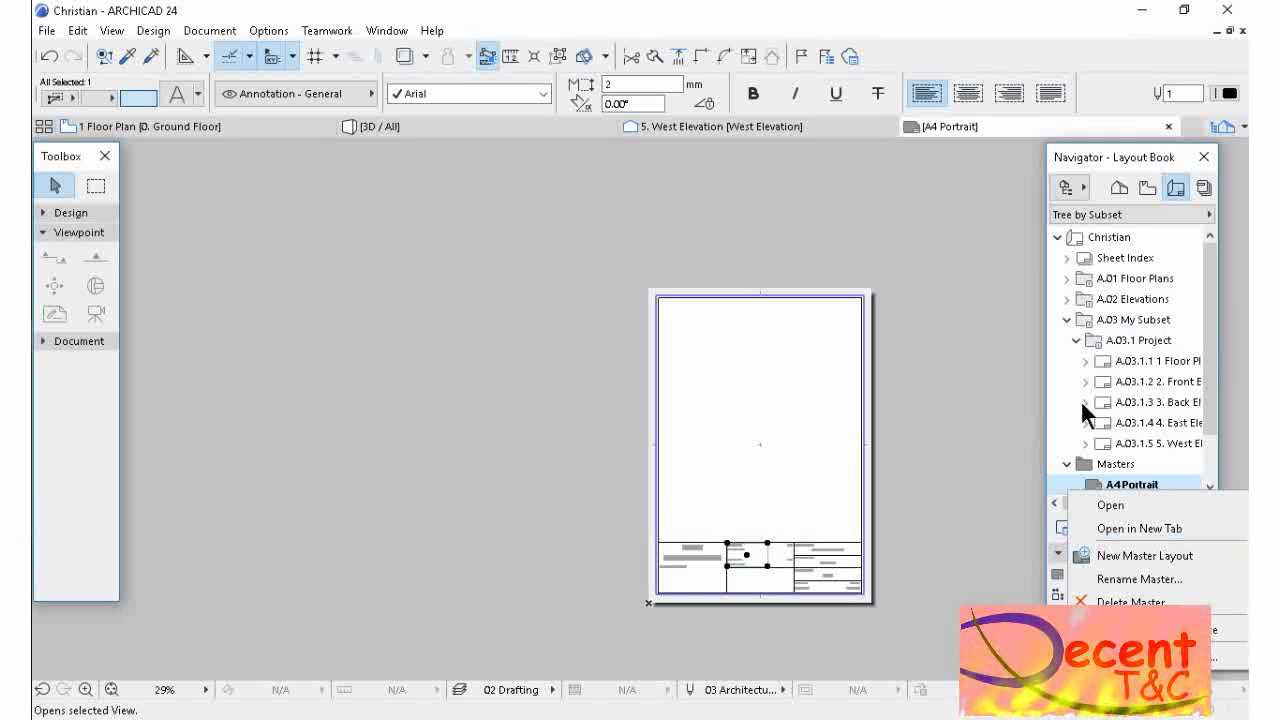
left_click(1125, 350)
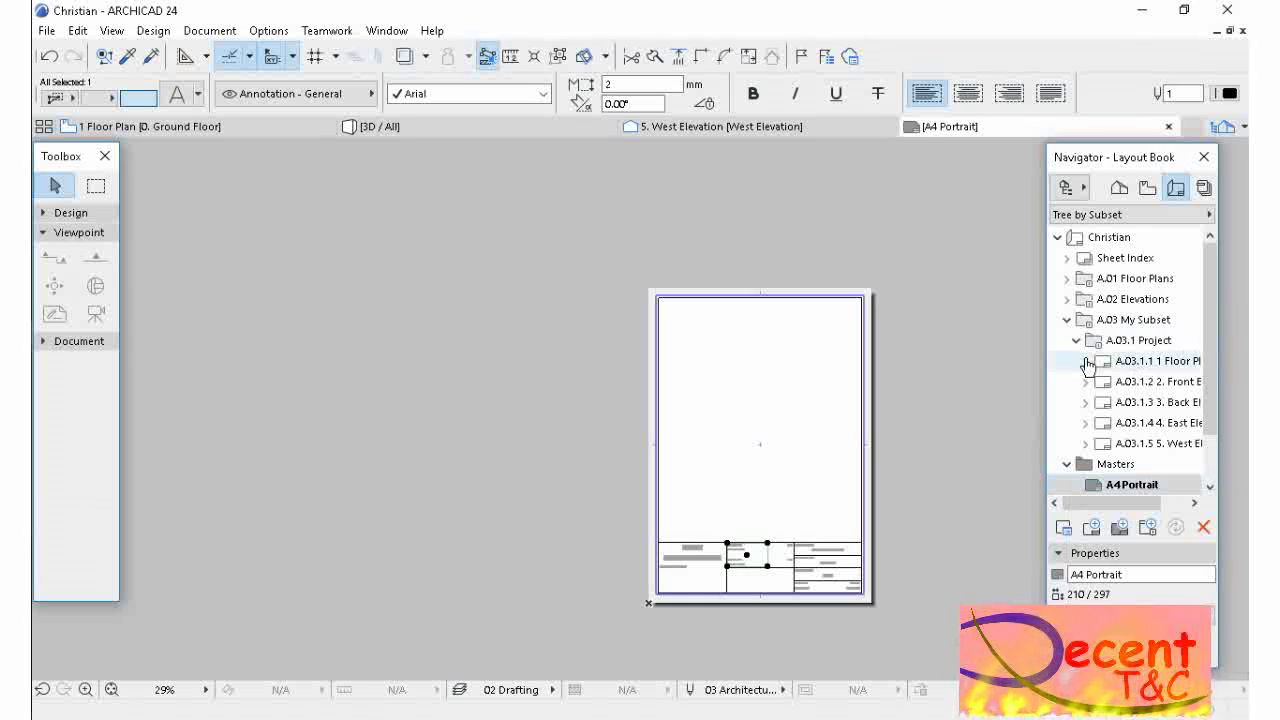
left_click(1086, 361)
- Open the A.03.1.1 Floor Plan layout and inspect its title block (Floor Plan, 1:100, A.03.1.1)
double_click(1125, 383)
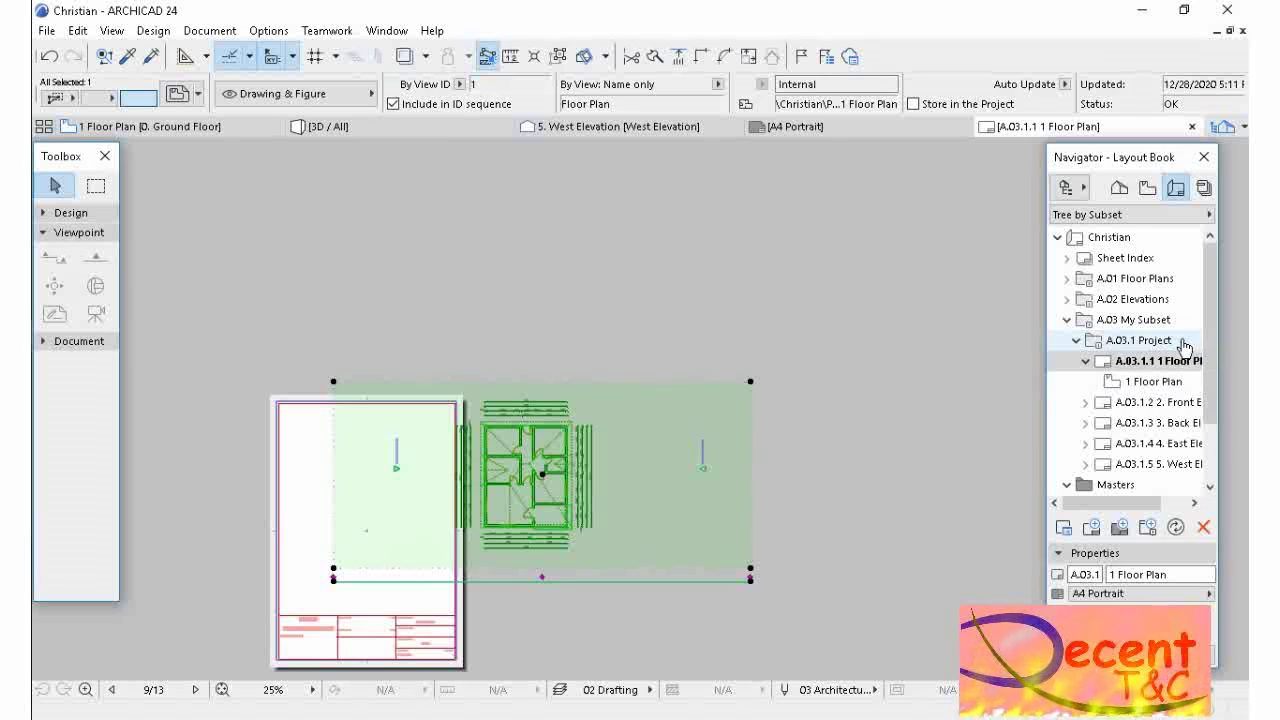
scroll(1019, 380, "down", 2)
scroll(666, 451, "up", 4)
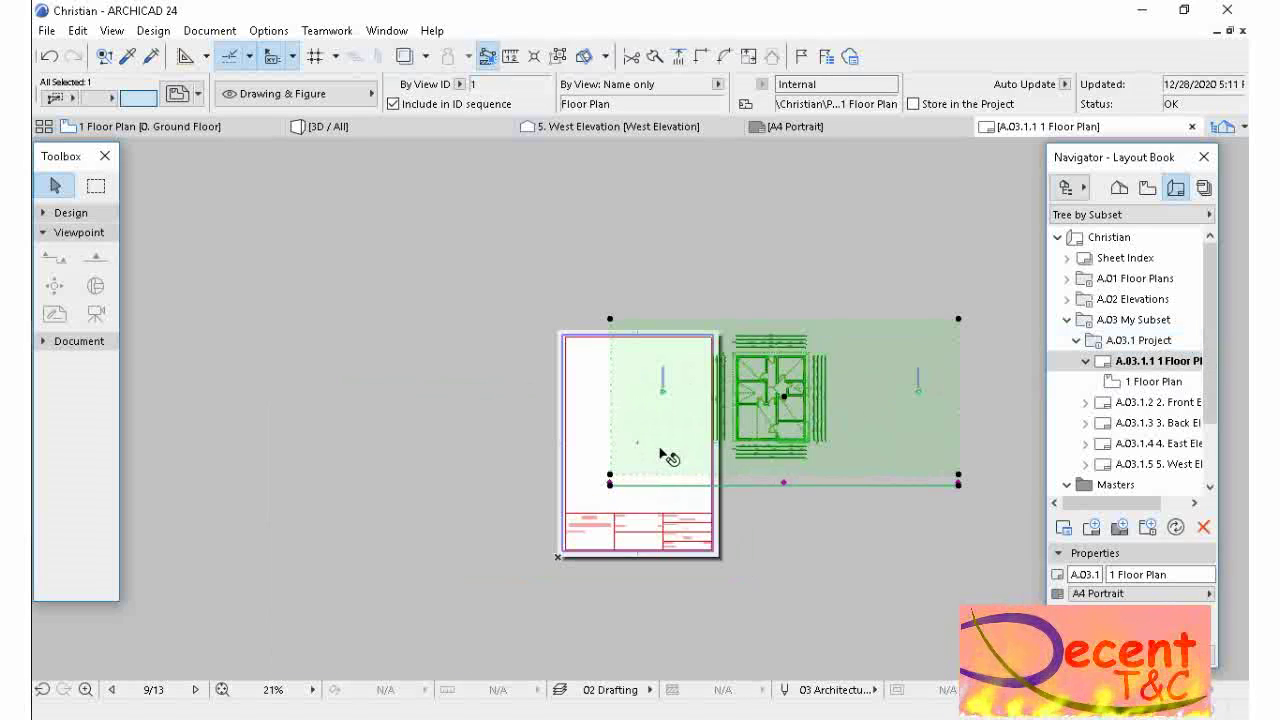
scroll(672, 458, "up", 2)
scroll(723, 397, "down", 4)
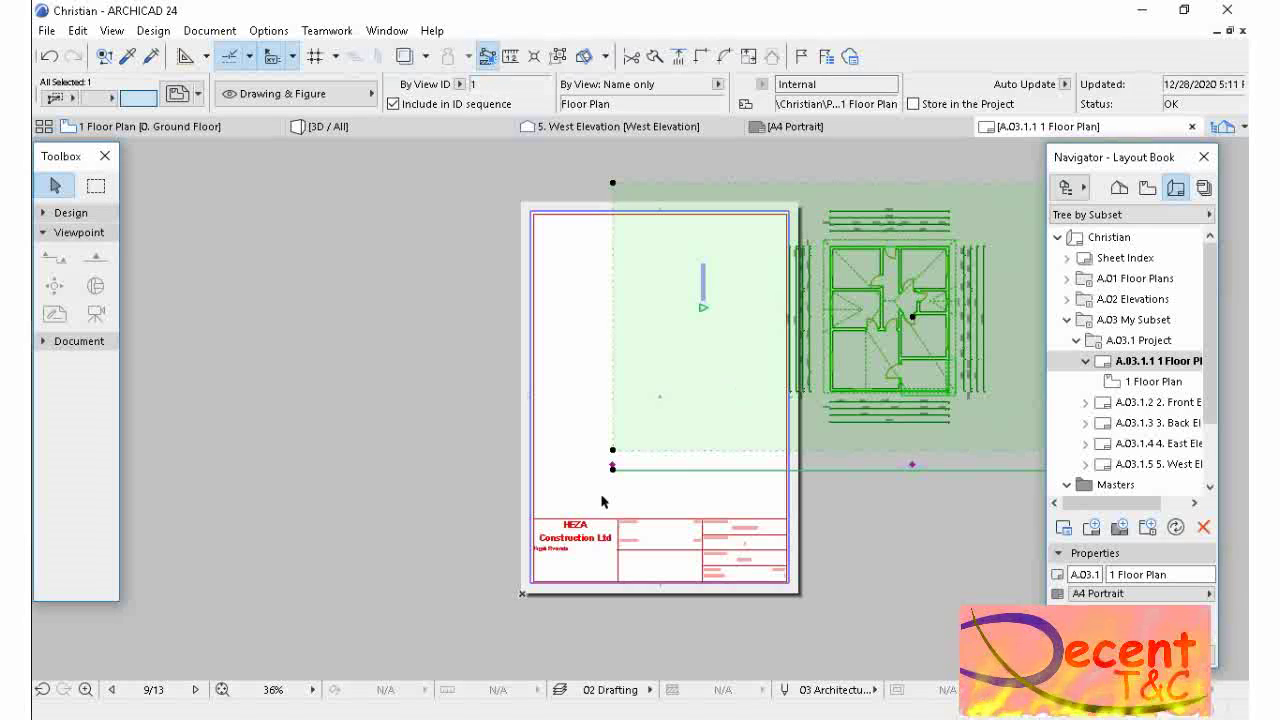
scroll(563, 561, "up", 3)
scroll(560, 560, "up", 2)
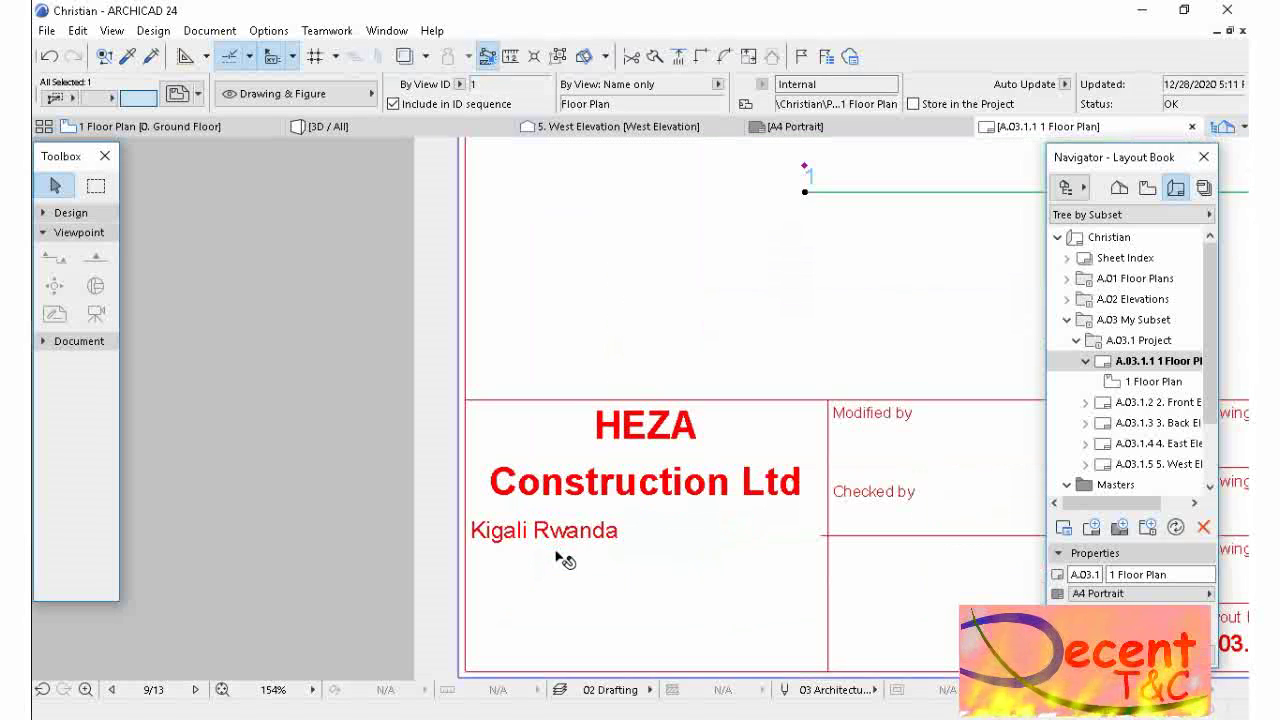
scroll(508, 520, "down", 3)
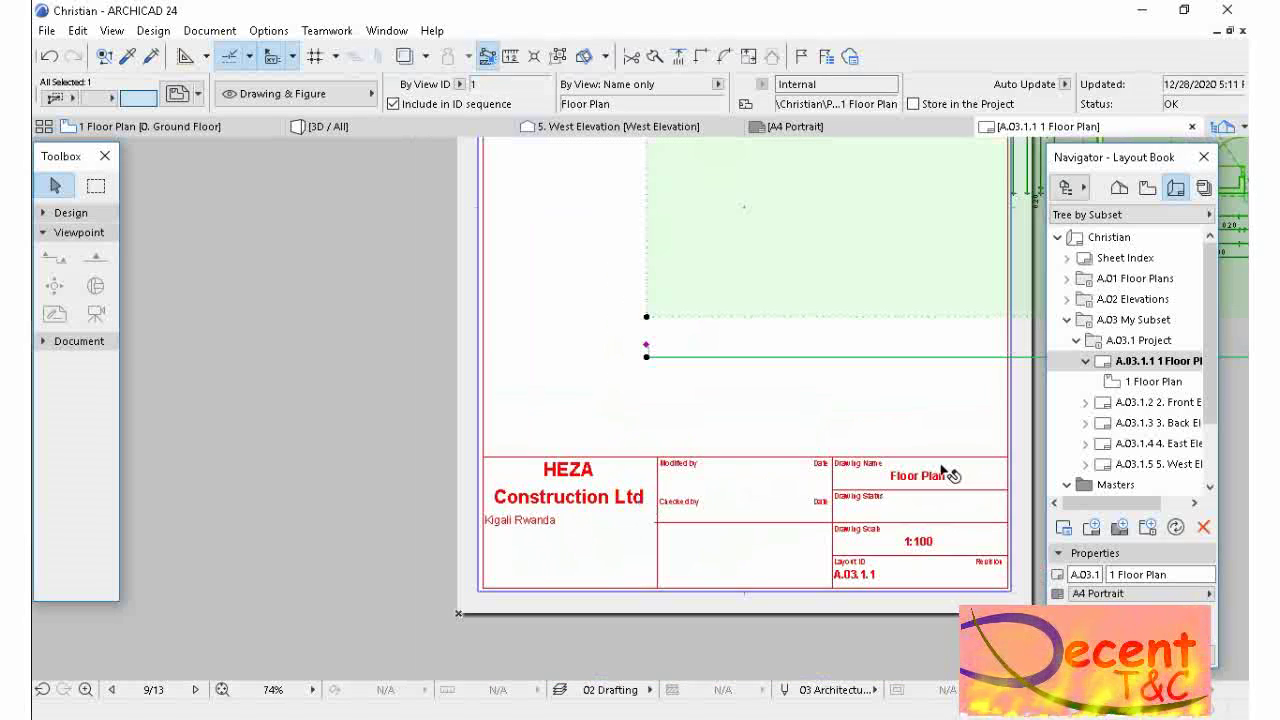
scroll(960, 475, "up", 2)
scroll(720, 480, "down", 5)
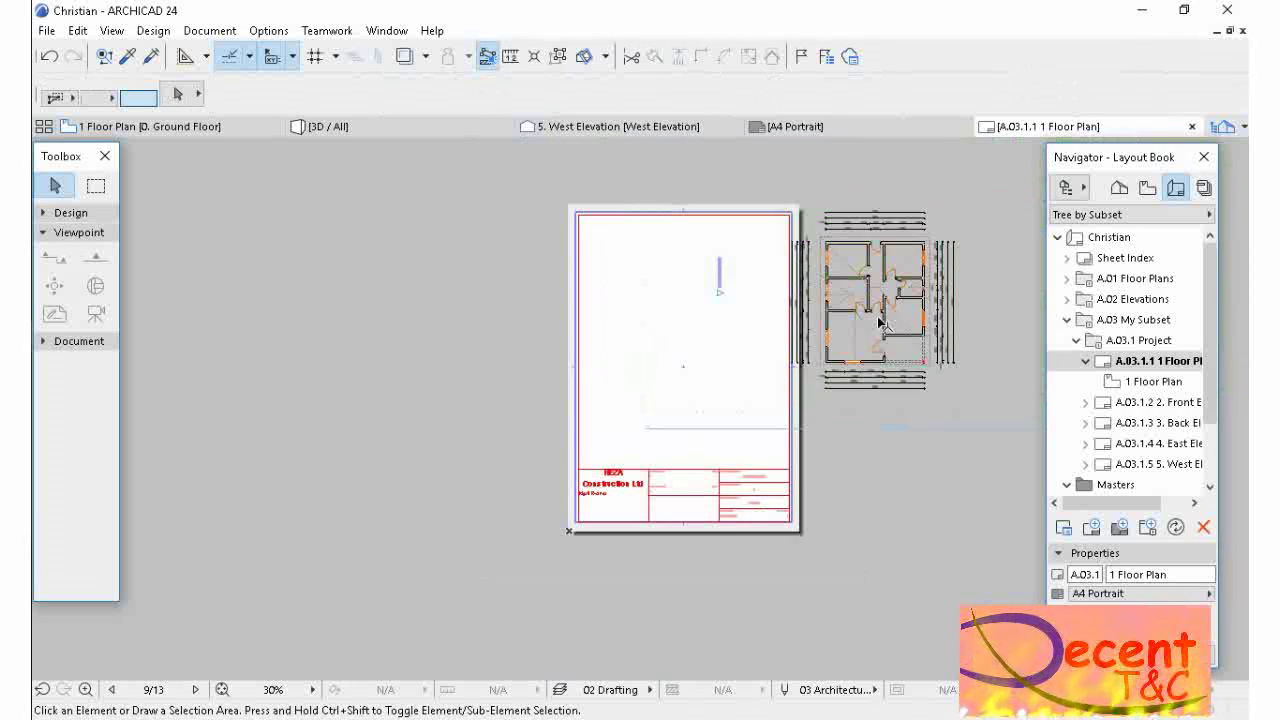
- Move the placed floor plan drawing to the centre of the A4 sheet
left_click(879, 325)
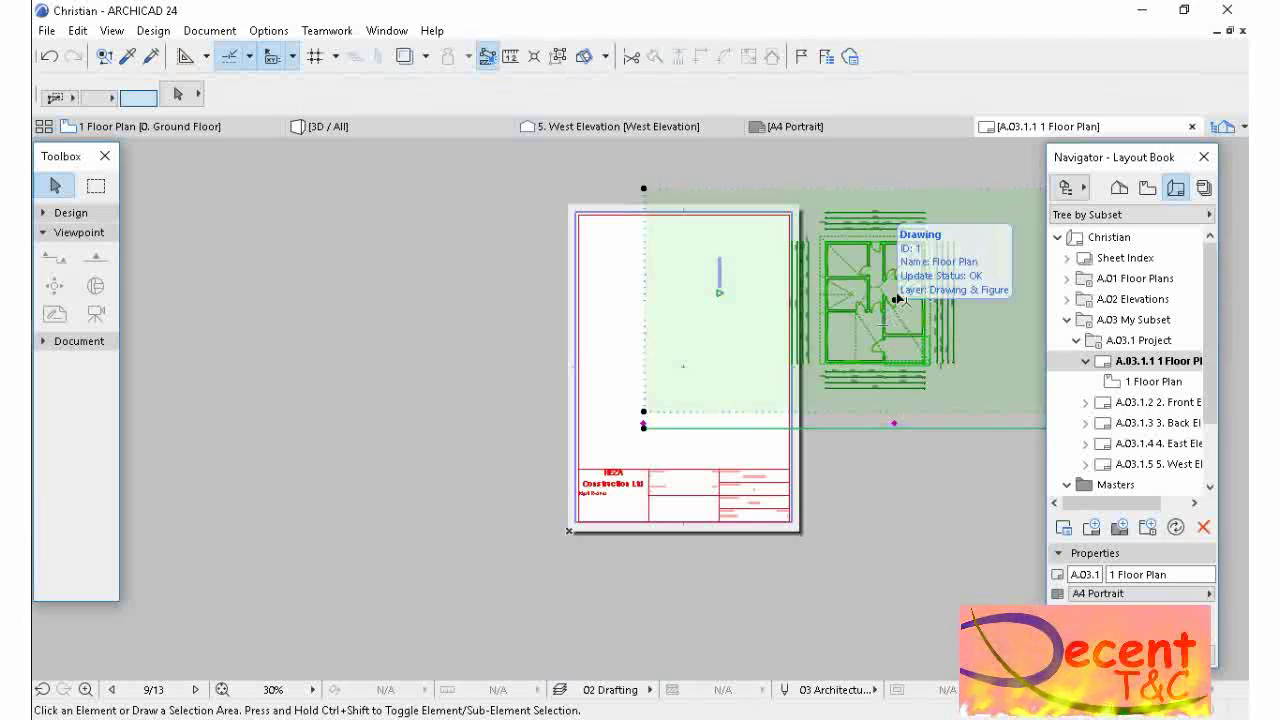
left_click(895, 301)
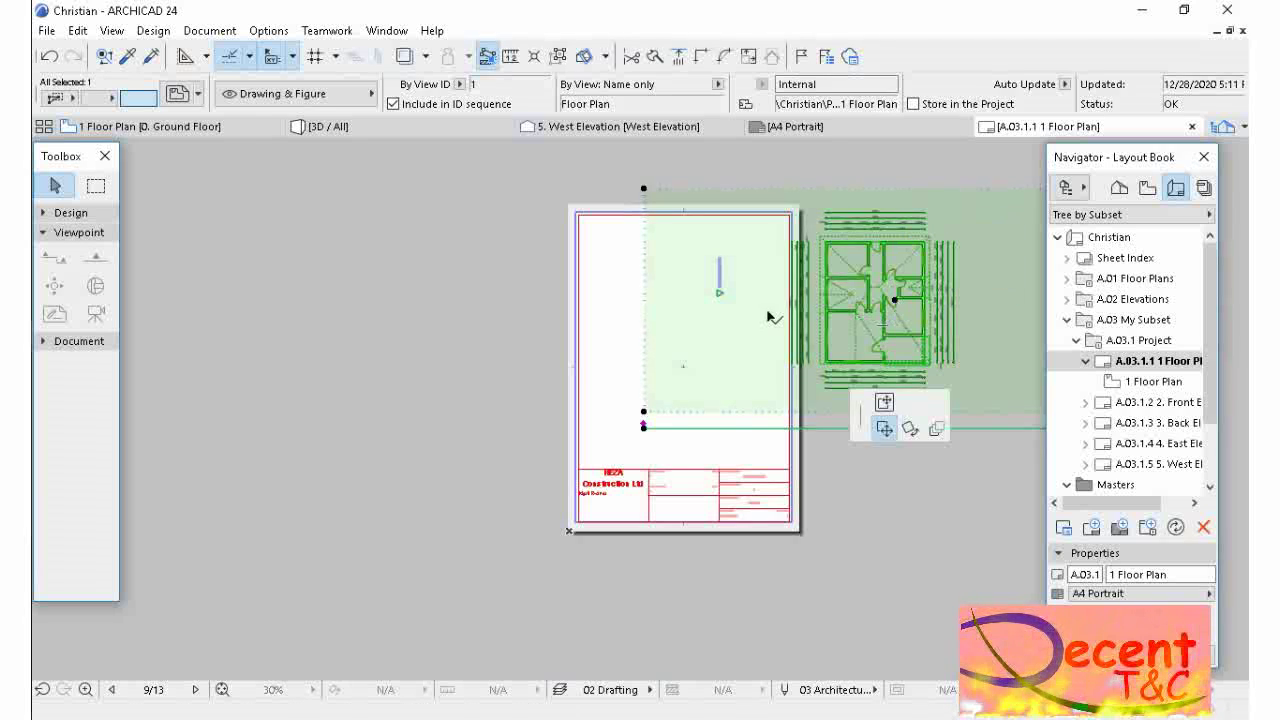
left_click(695, 318)
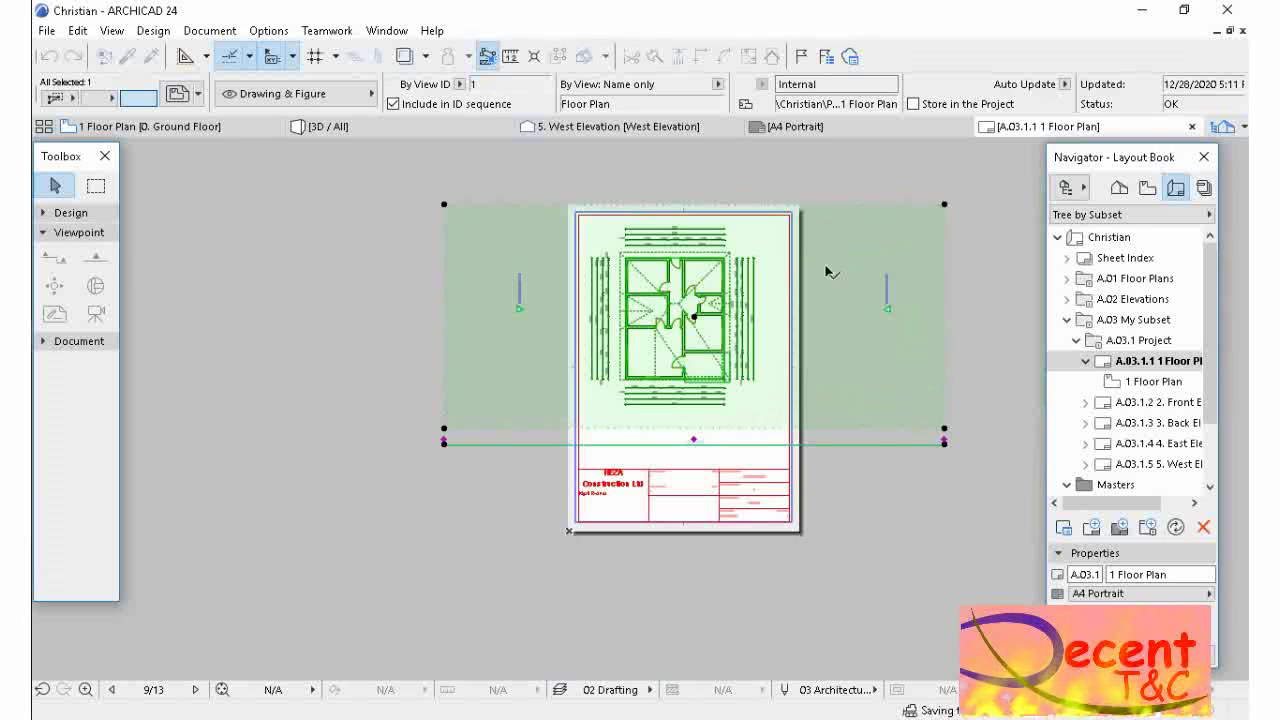
- Trim the drawing boundary's right and left sides to the sheet edges
left_click(944, 205)
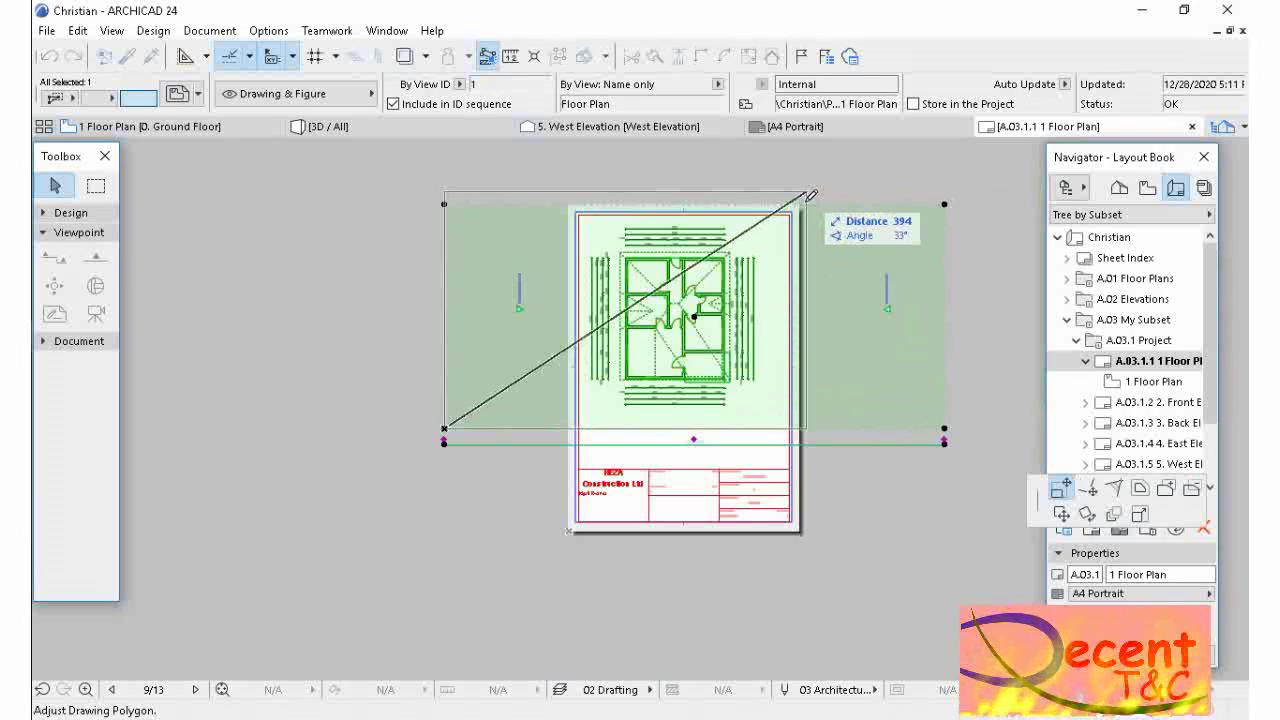
left_click(790, 214)
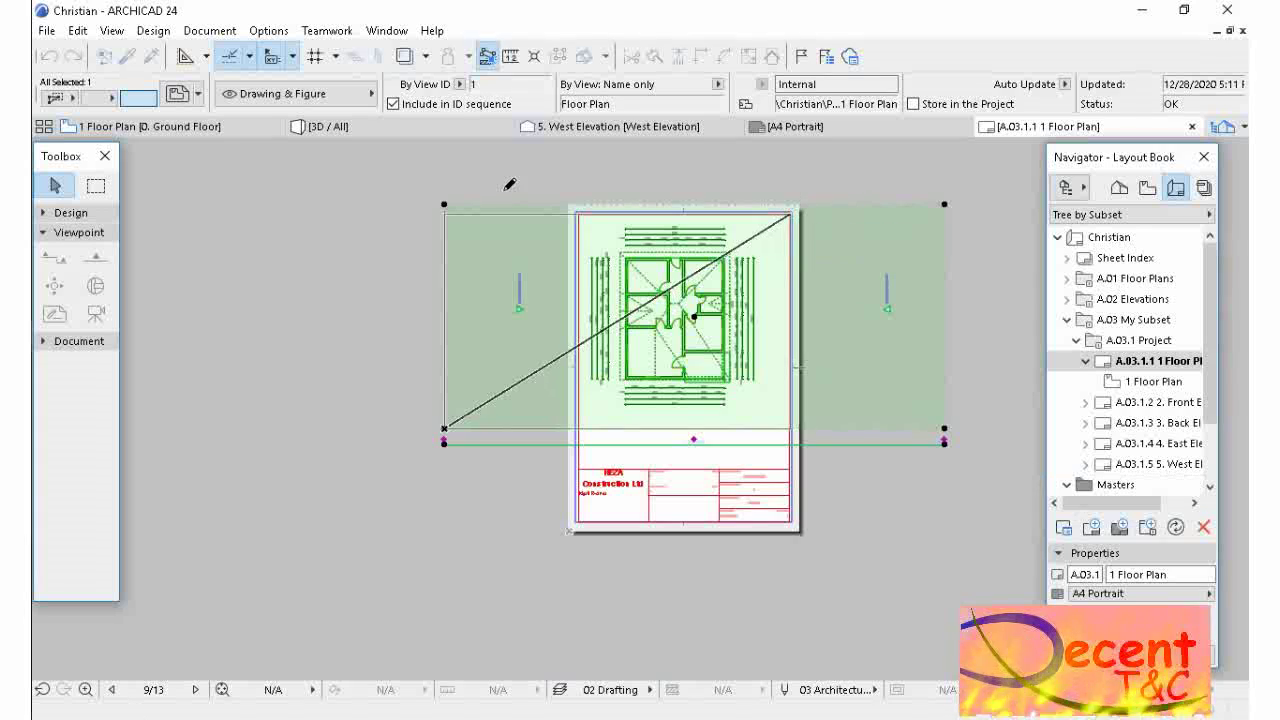
left_click(446, 204)
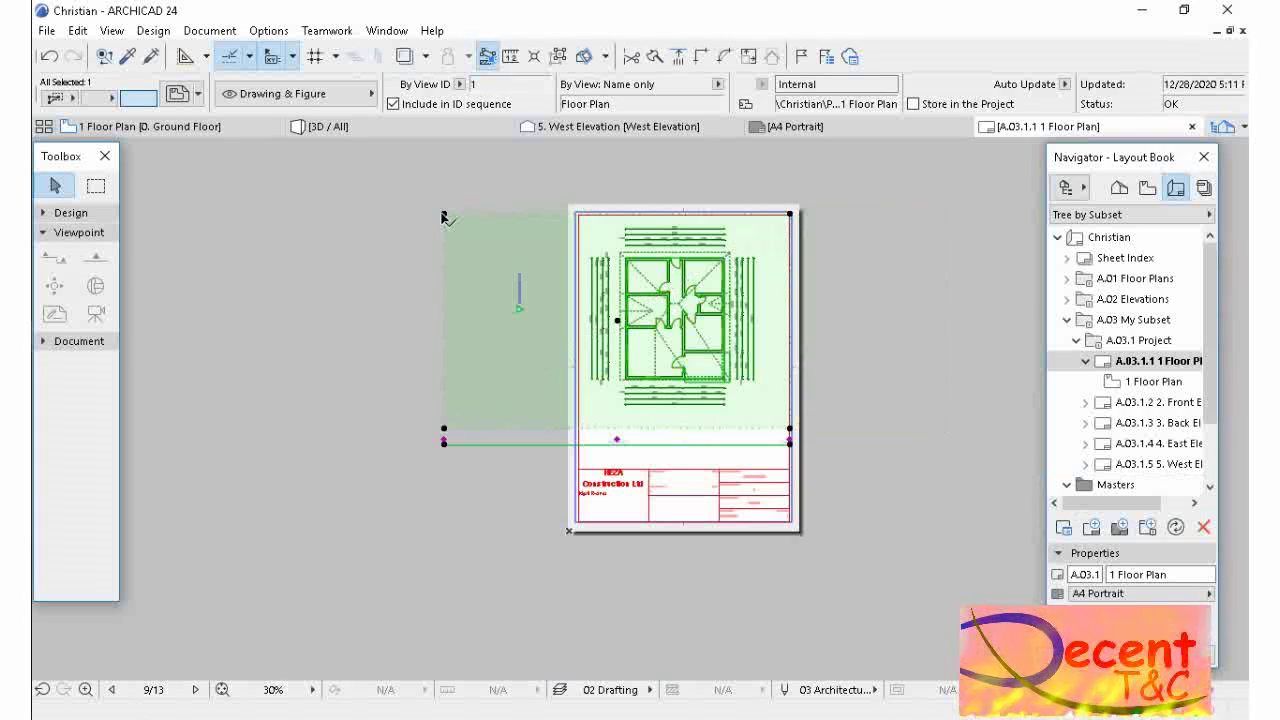
left_click(580, 214)
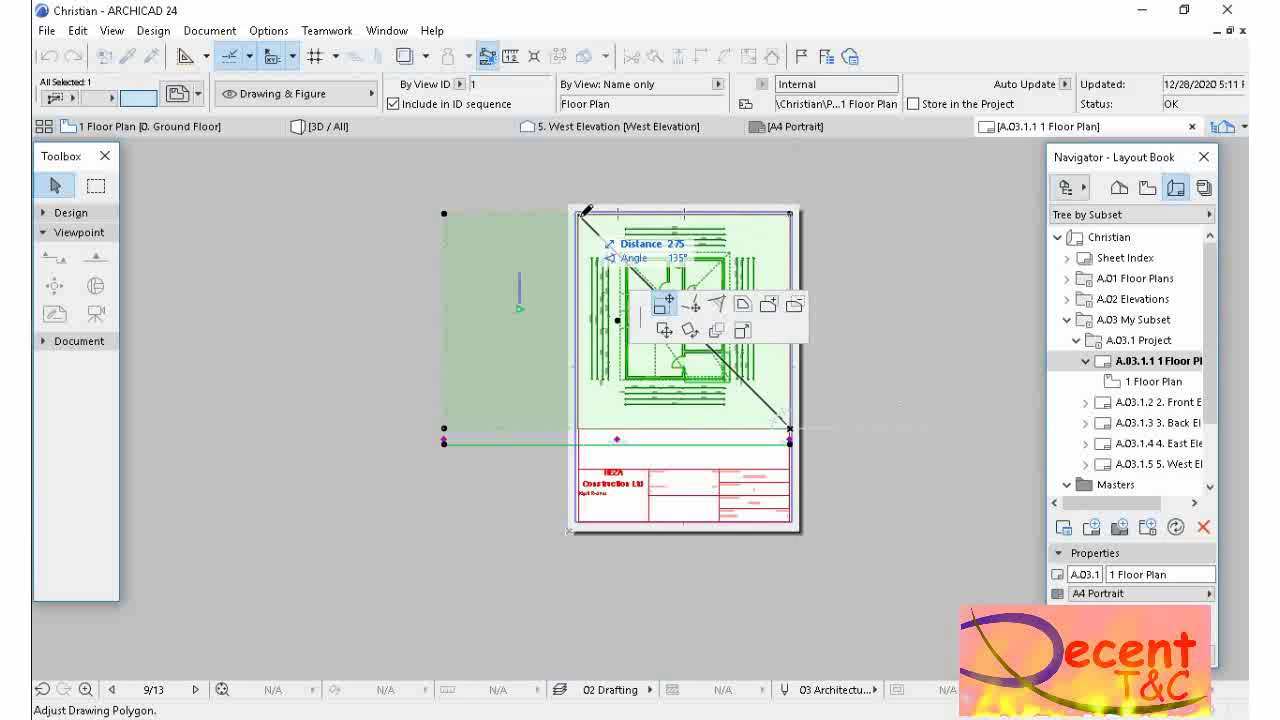
left_click(585, 211)
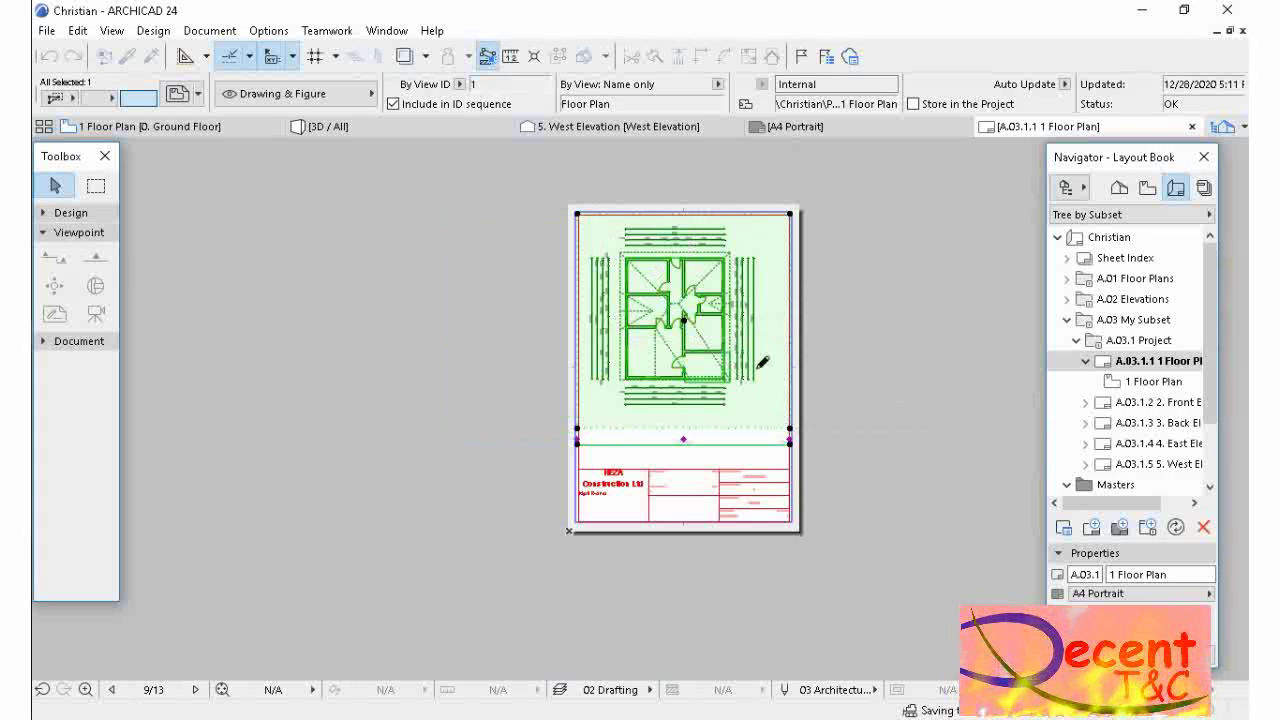
- Shift the floor plan drawing slightly lower on the sheet
left_click(684, 342)
key("ctrl+d")
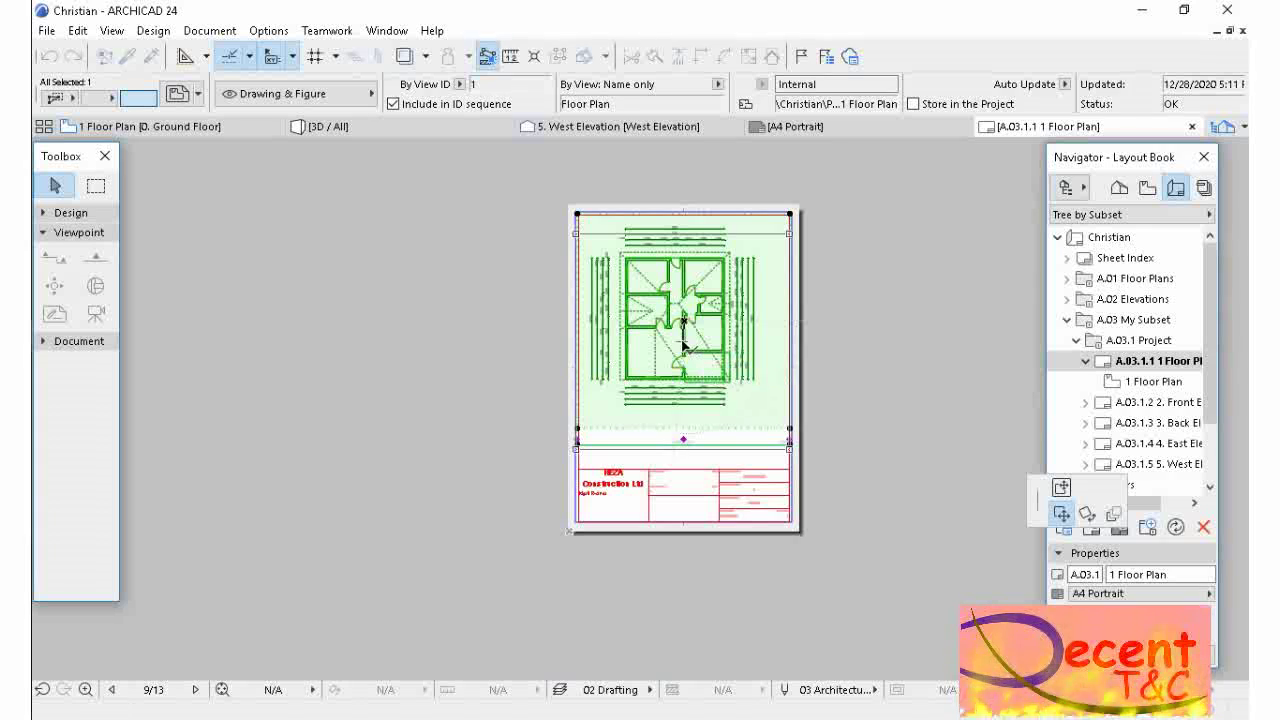
left_click(684, 350)
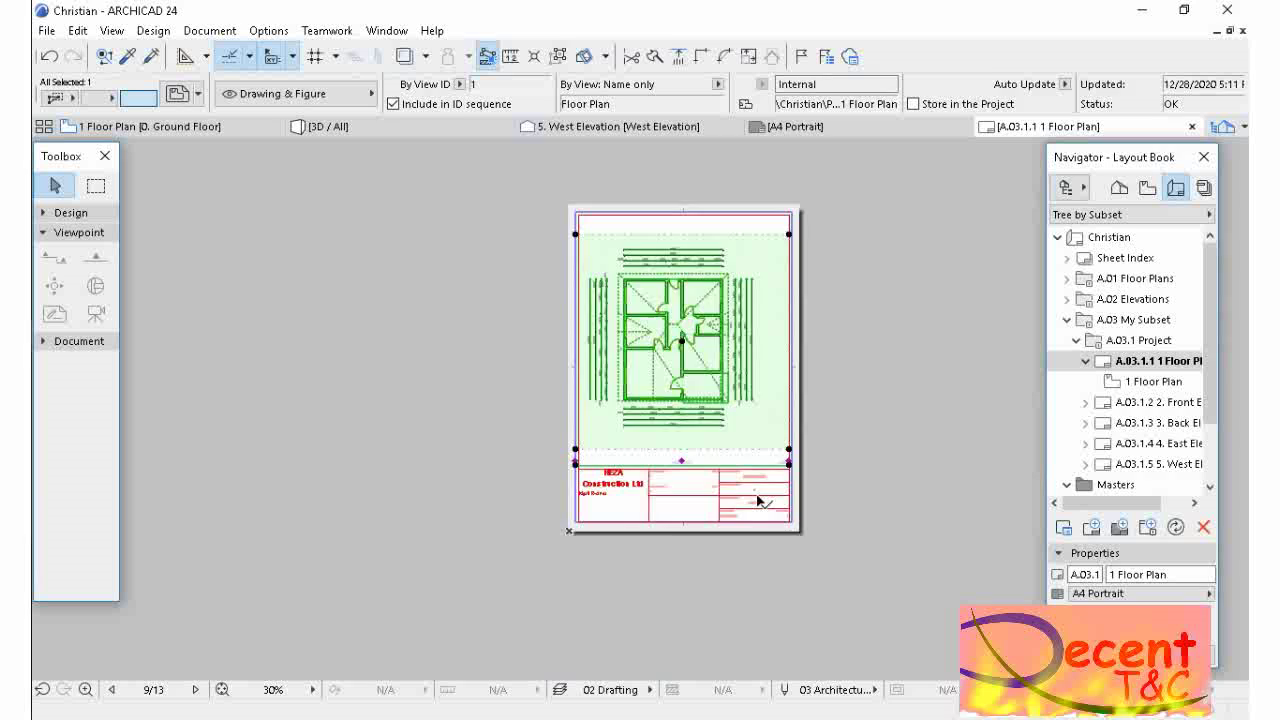
scroll(757, 500, "up", 5)
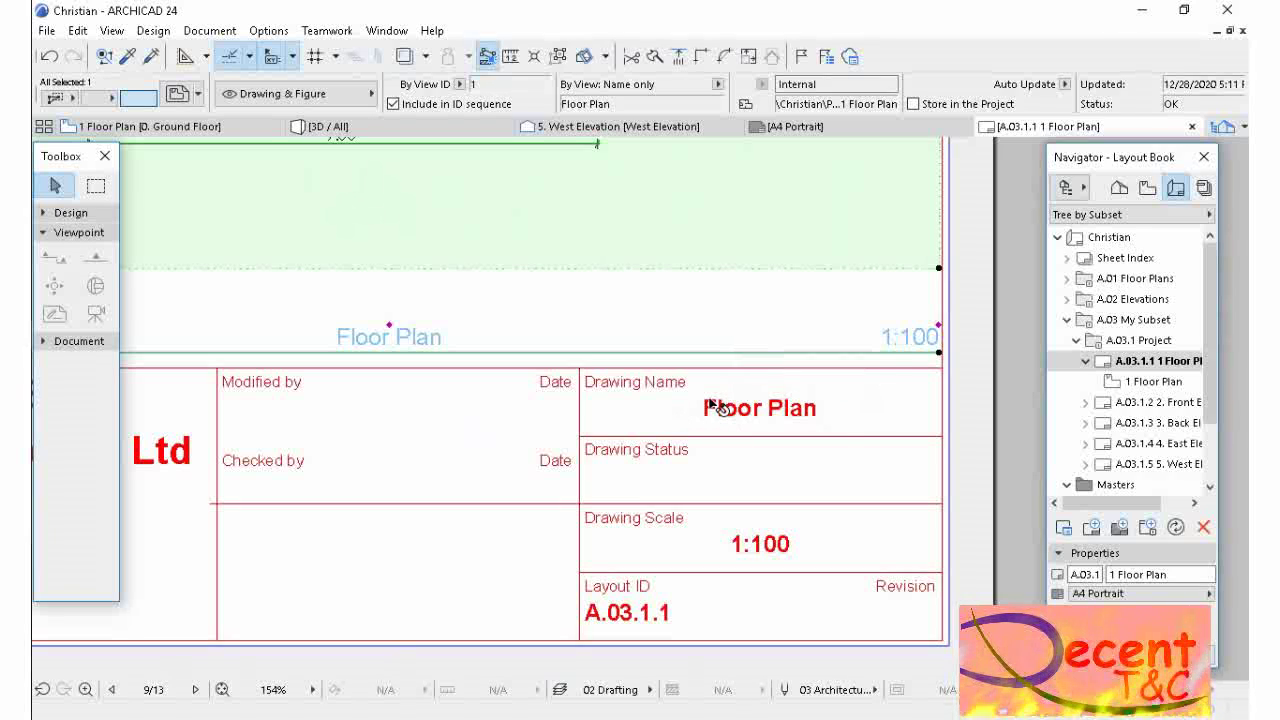
- Set the floor plan drawing's Built-in Drawing Title to No Title in the Info Box
scroll(683, 336, "down", 4)
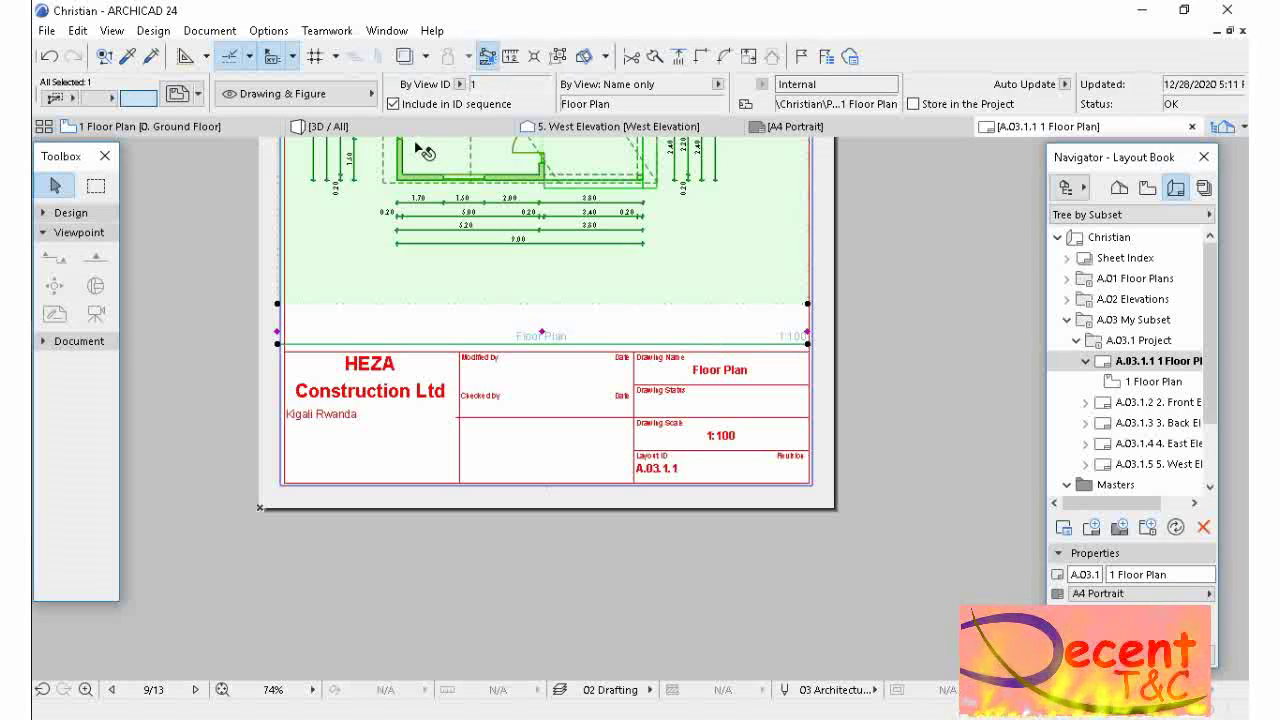
scroll(629, 79, "down", 4)
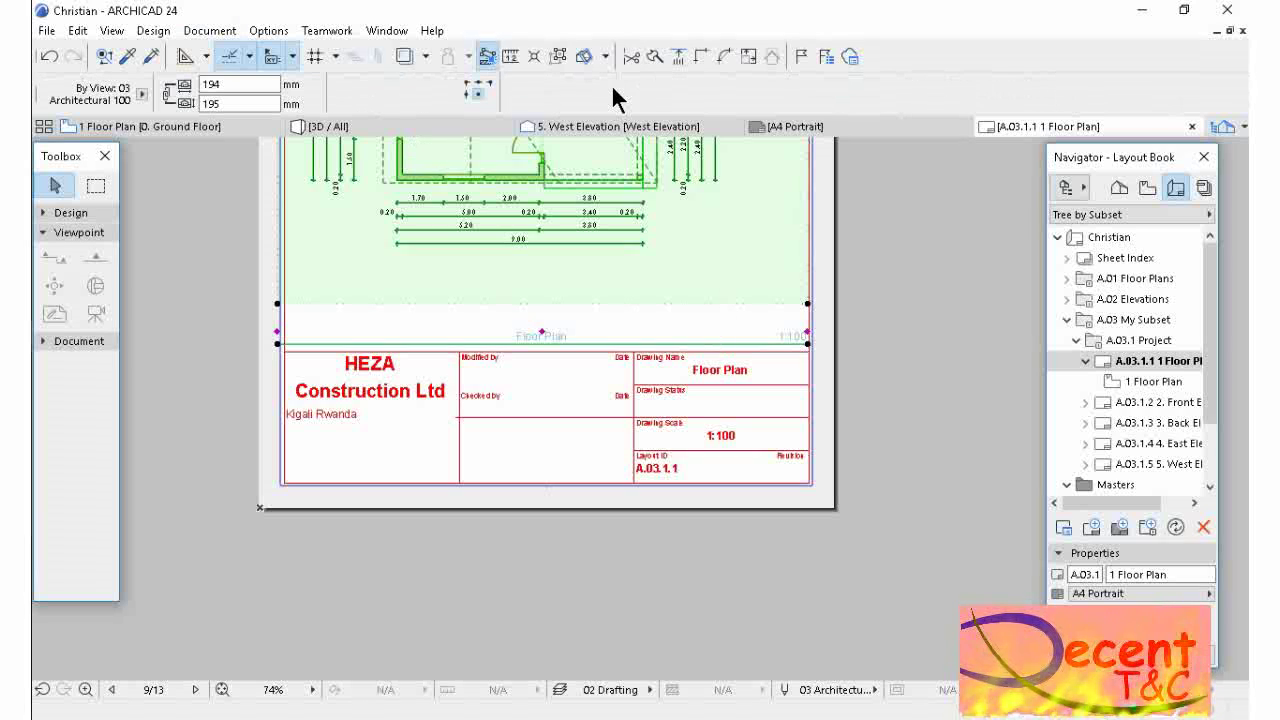
scroll(614, 97, "down", 5)
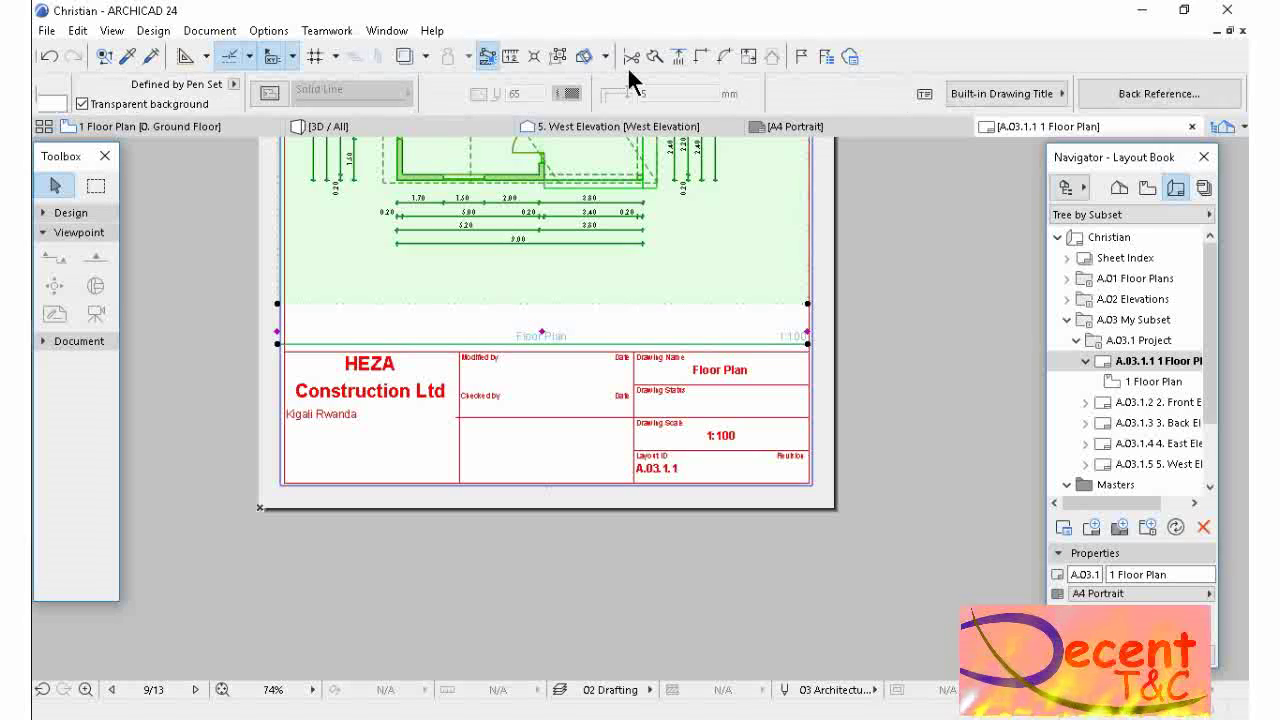
scroll(632, 80, "down", 2)
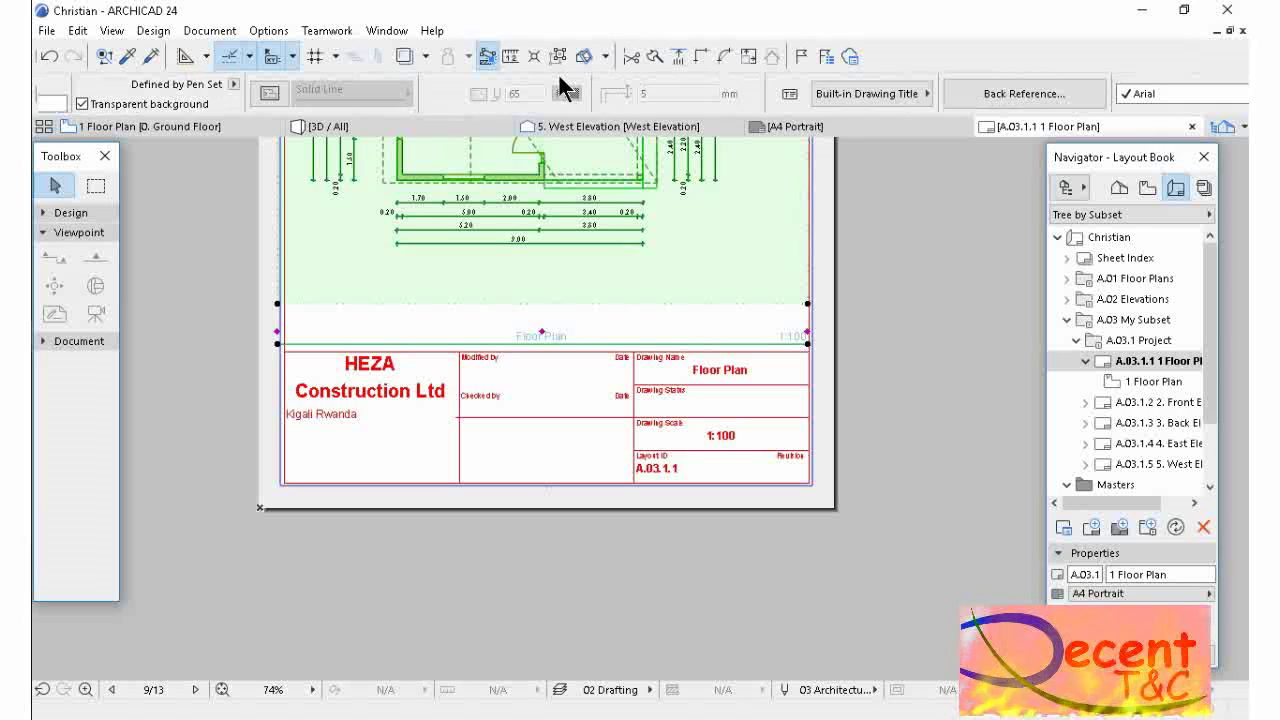
left_click(881, 95)
left_click(970, 92)
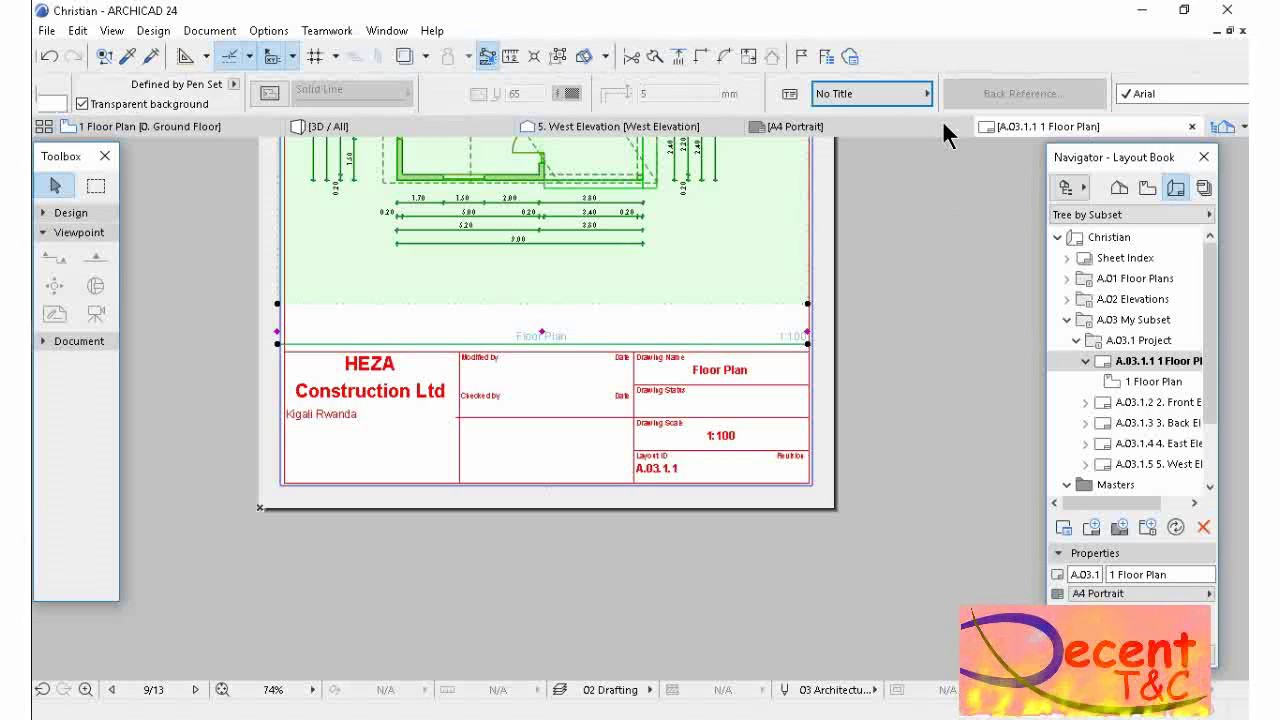
scroll(718, 352, "down", 3)
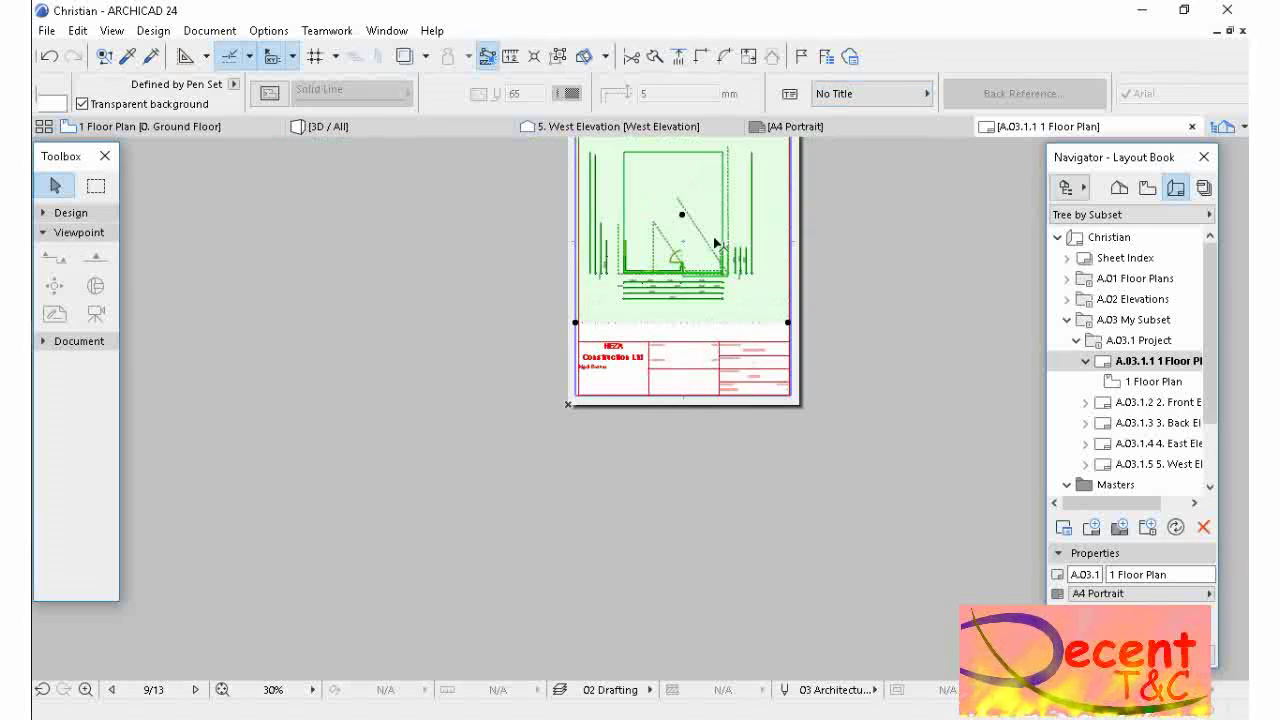
scroll(699, 299, "down", 2)
scroll(705, 296, "up", 3)
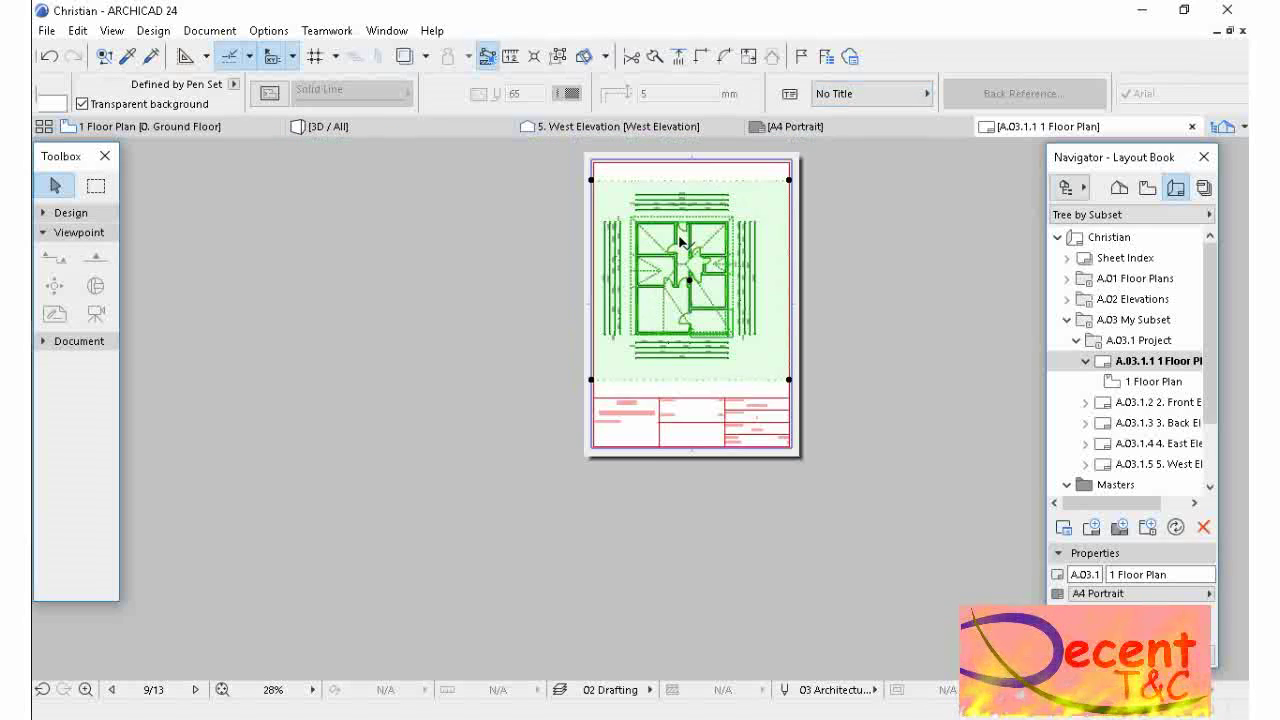
left_click(700, 287)
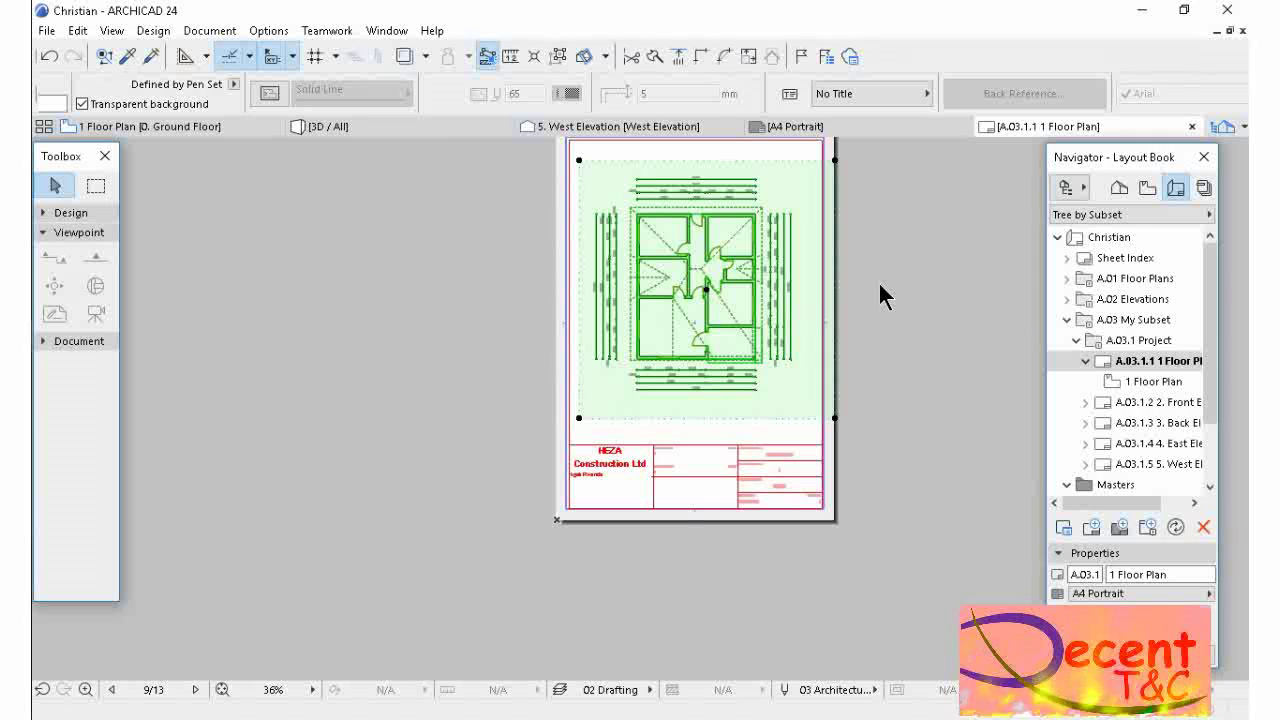
- On A.03.1.2 Front Elevation, move and crop the drawing onto the sheet and set No Title
double_click(1150, 402)
left_click(929, 246)
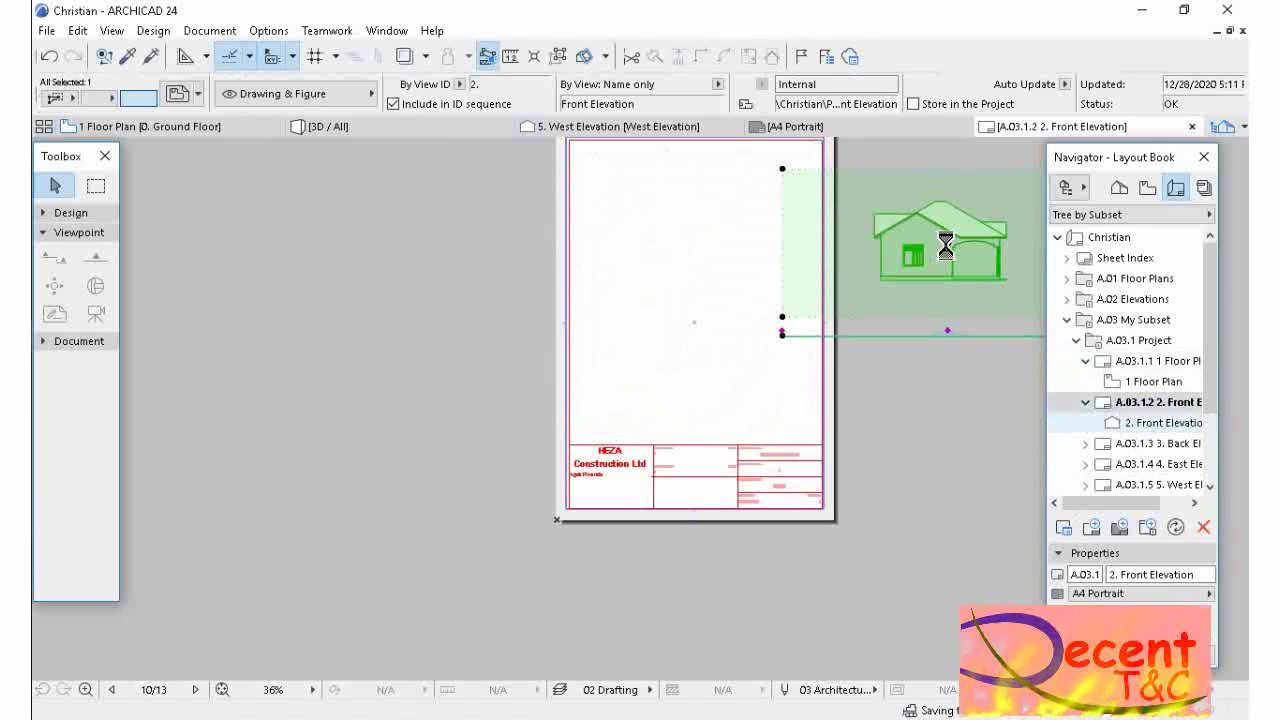
left_click(700, 255)
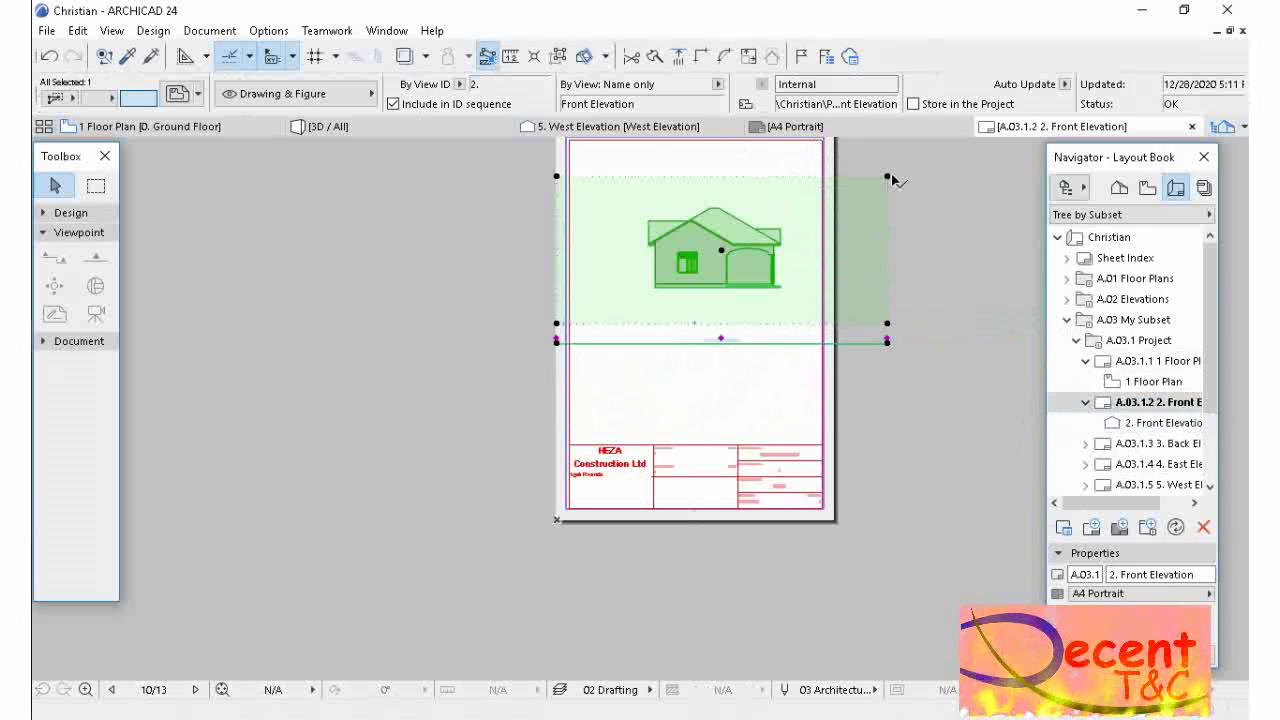
left_click(557, 323)
left_click(810, 157)
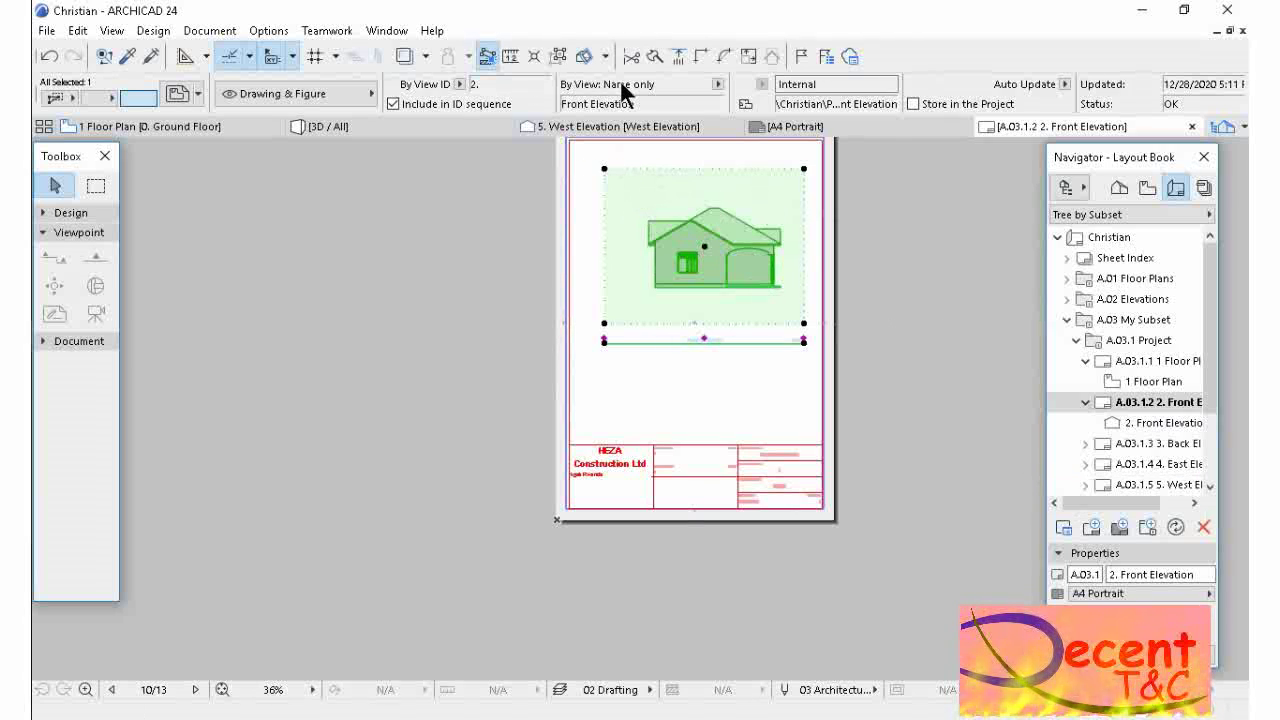
scroll(204, 83, "down", 3)
left_click(204, 90)
left_click(250, 96)
left_click(700, 245)
left_click(686, 286)
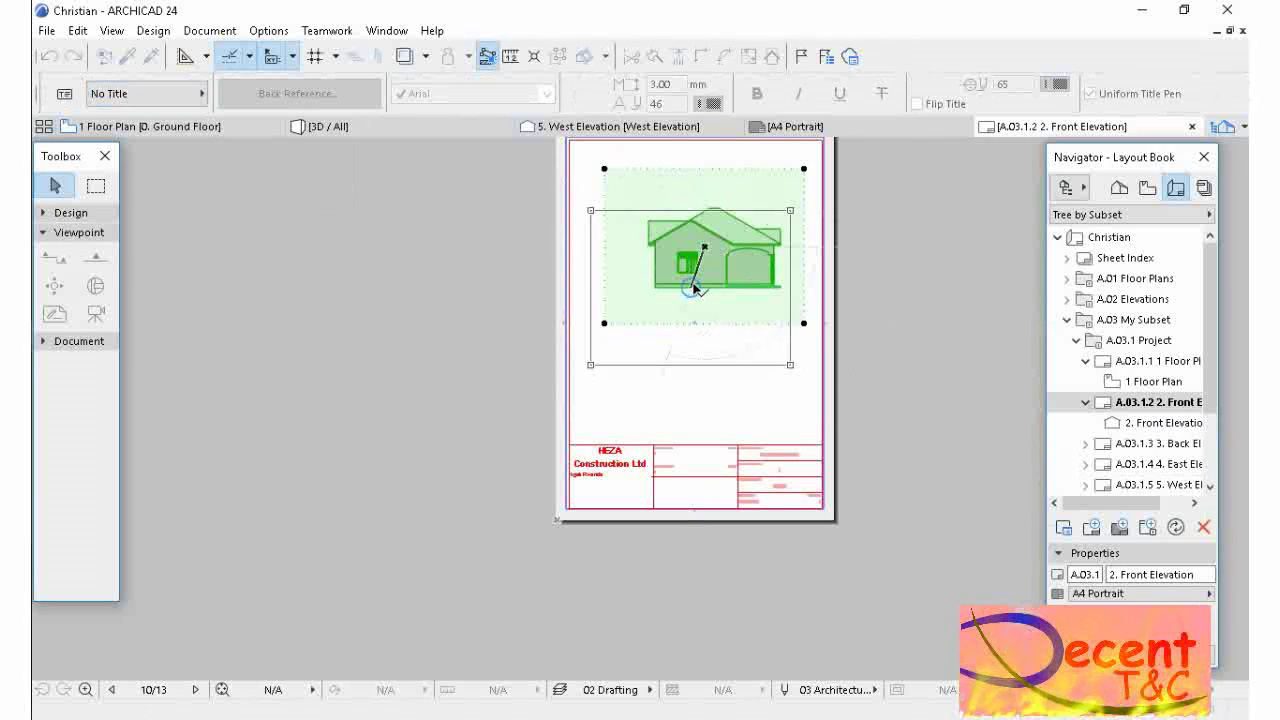
scroll(668, 251, "up", 2)
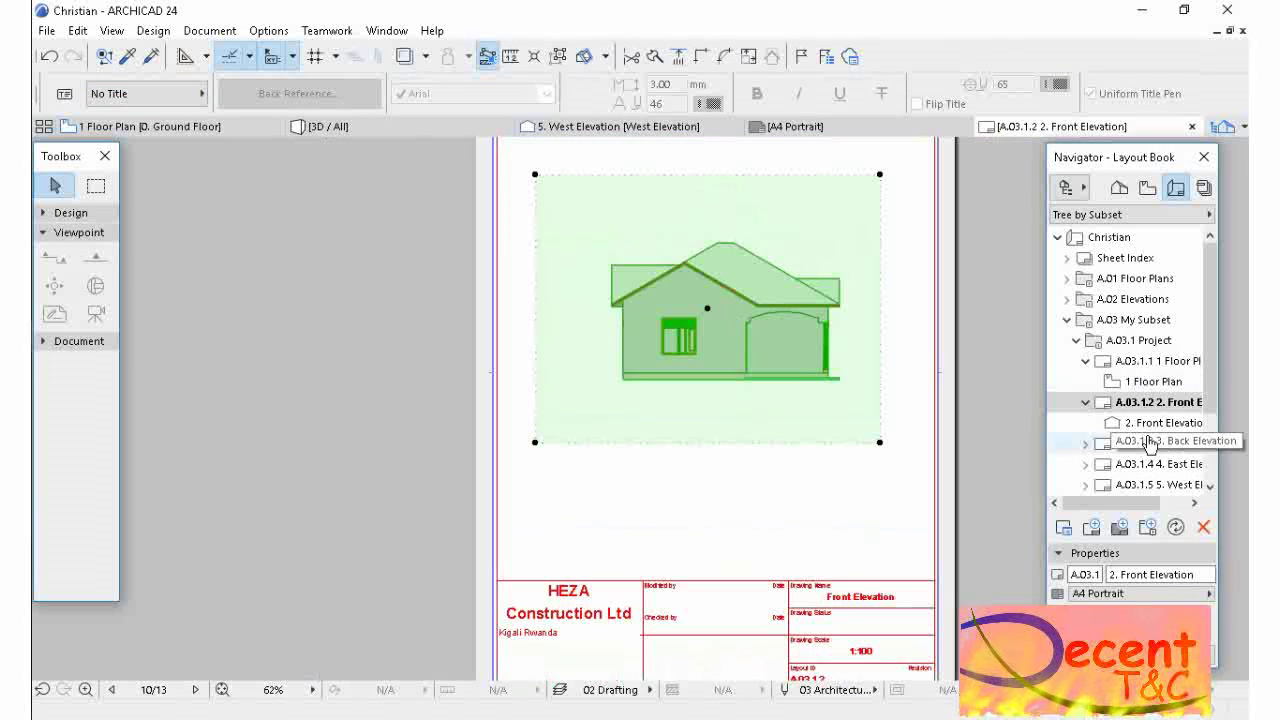
- On the Back Elevation layout, move and crop the drawing and set No Title
double_click(1135, 443)
mouse_move(785, 300)
left_mouse_down()
mouse_move(480, 297)
mouse_move(480, 309)
left_mouse_up()
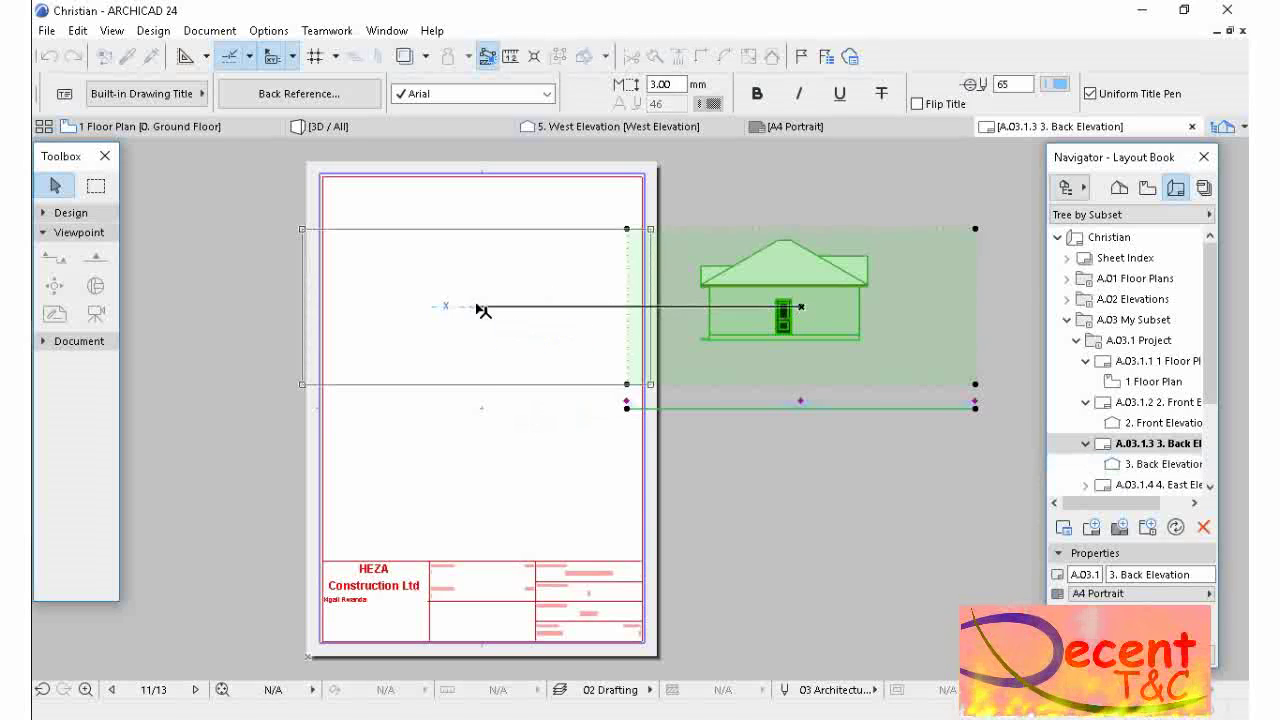
left_click(566, 274)
mouse_move(371, 223)
left_mouse_down()
mouse_move(580, 337)
mouse_move(603, 232)
left_mouse_up()
left_click(560, 229)
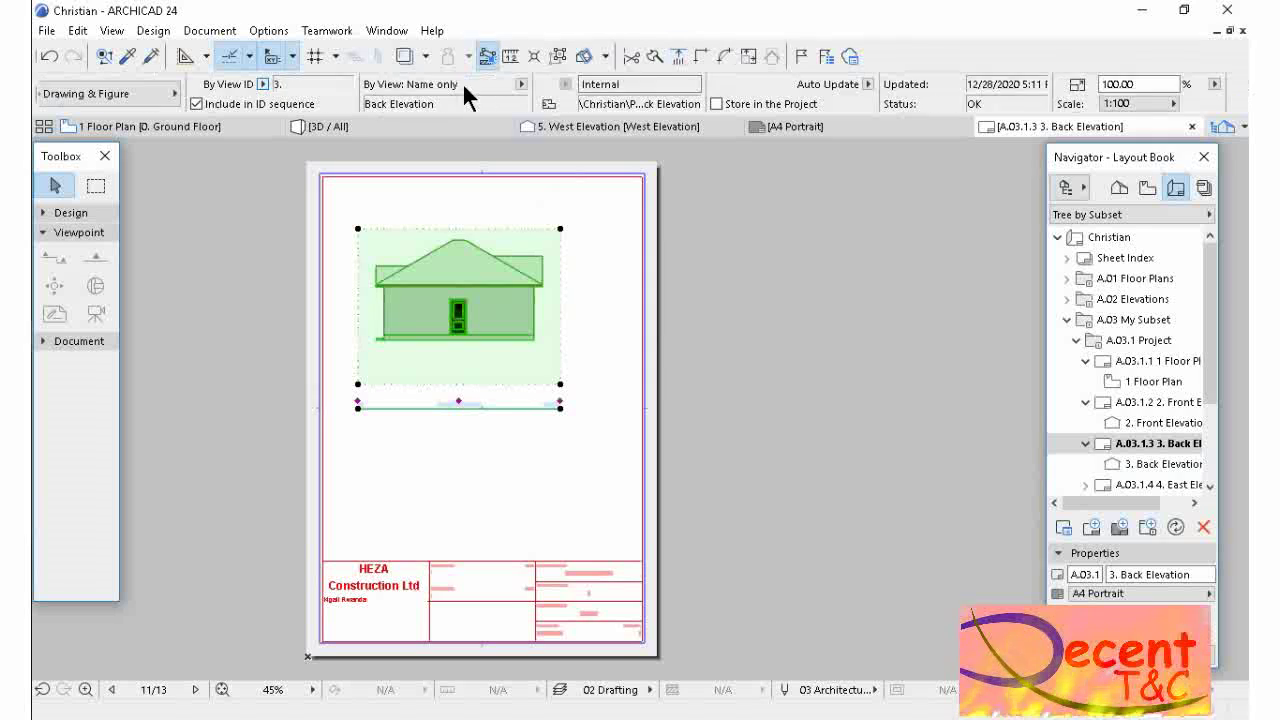
left_click(927, 93)
left_click(1000, 92)
left_click(560, 229)
left_click(579, 262)
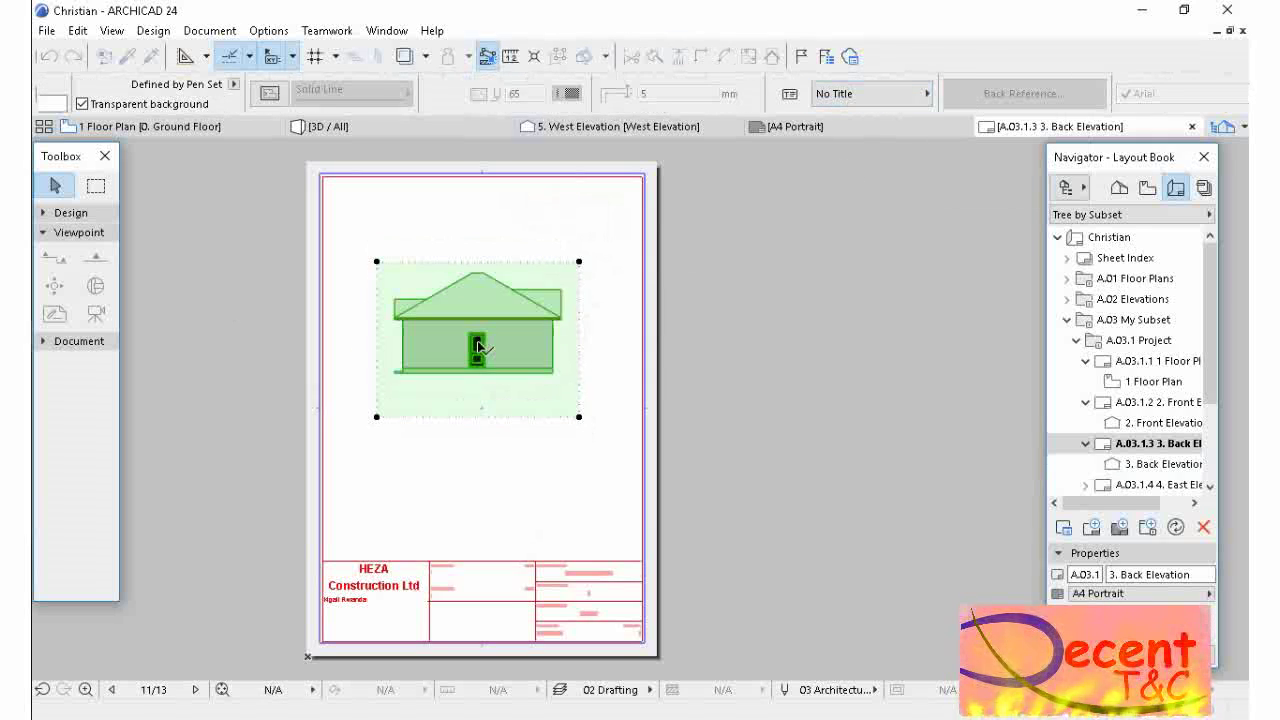
- Set the Back Elevation drawing to a custom scale of 1:75
left_click(558, 103)
left_click(603, 254)
left_click(558, 103)
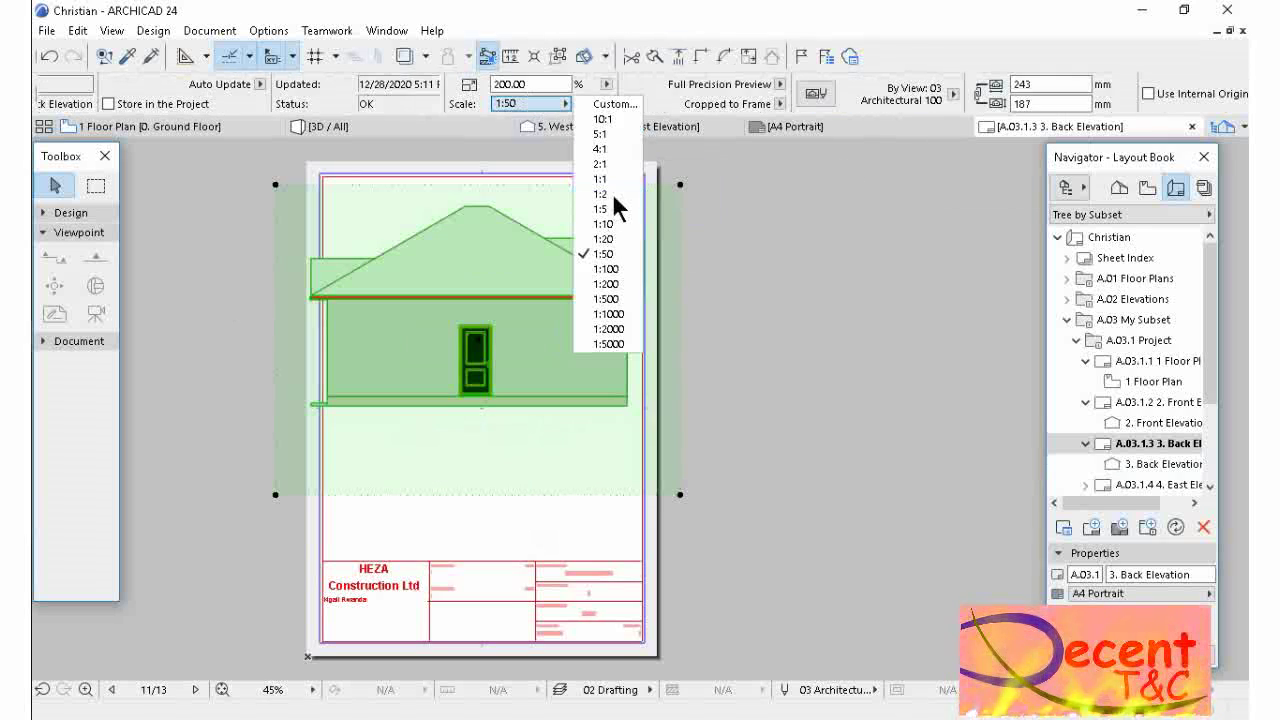
left_click(597, 106)
type("75")
left_click(720, 312)
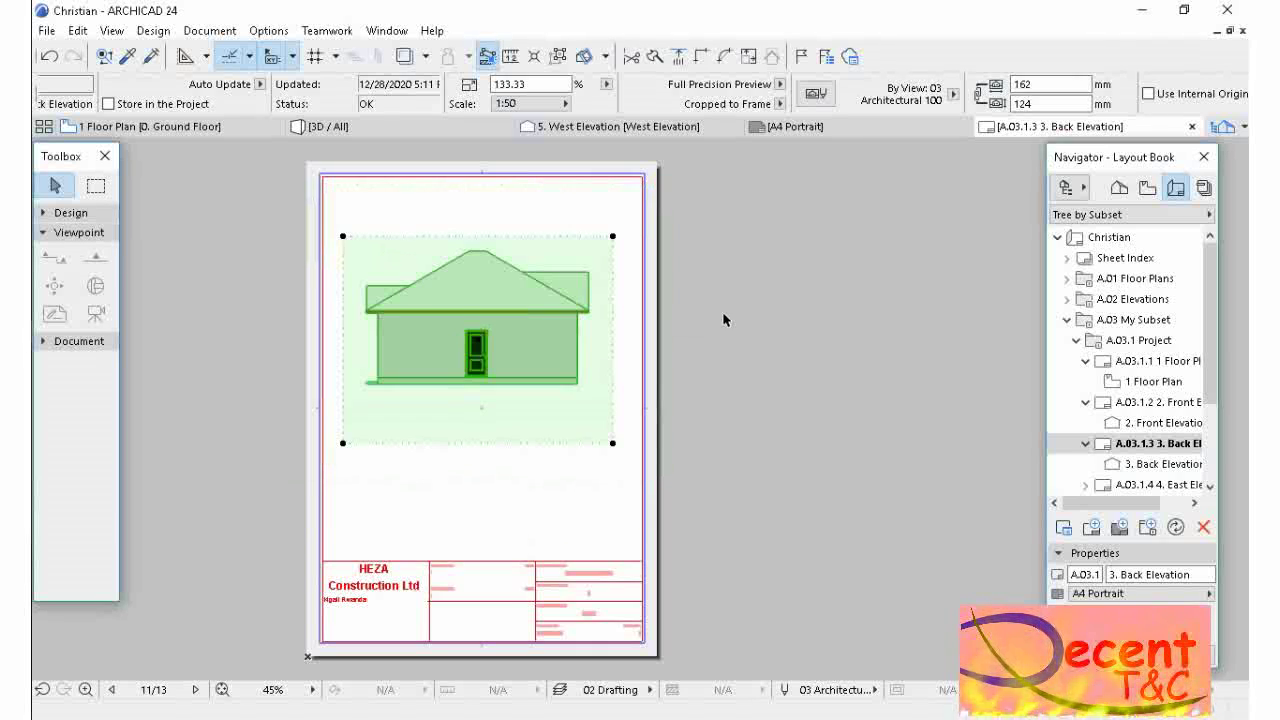
left_click(723, 314)
scroll(1210, 397, "down", 2)
- On the East Elevation layout, shrink the drawing boundary, move it onto the sheet, set No Title
double_click(1155, 402)
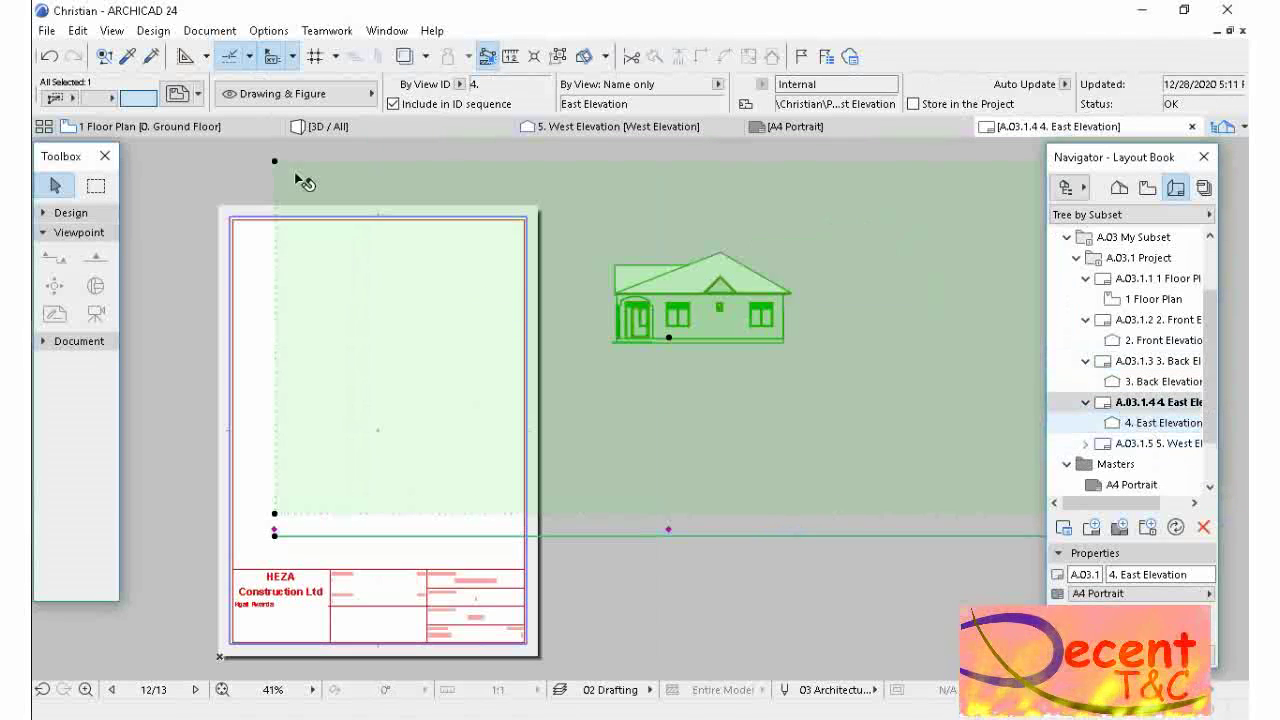
left_click(482, 228)
left_click(595, 250)
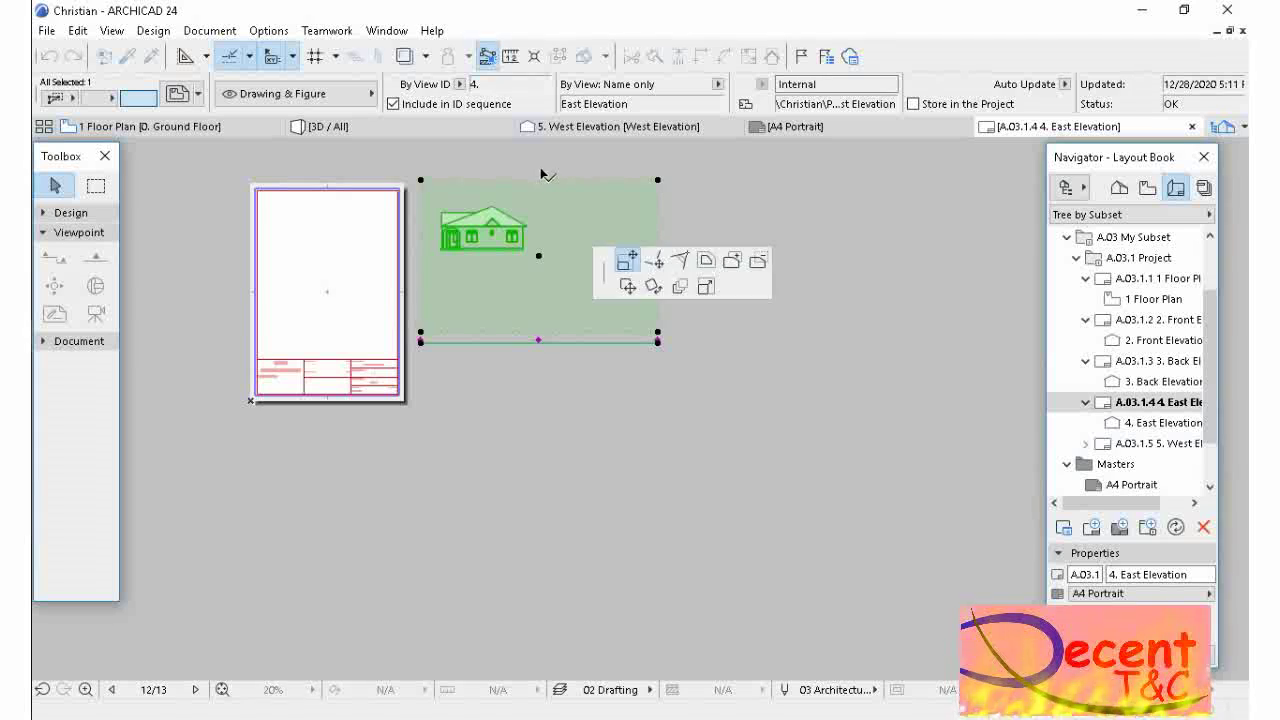
left_click(607, 260)
left_click(548, 182)
left_click(481, 300)
left_click(470, 290)
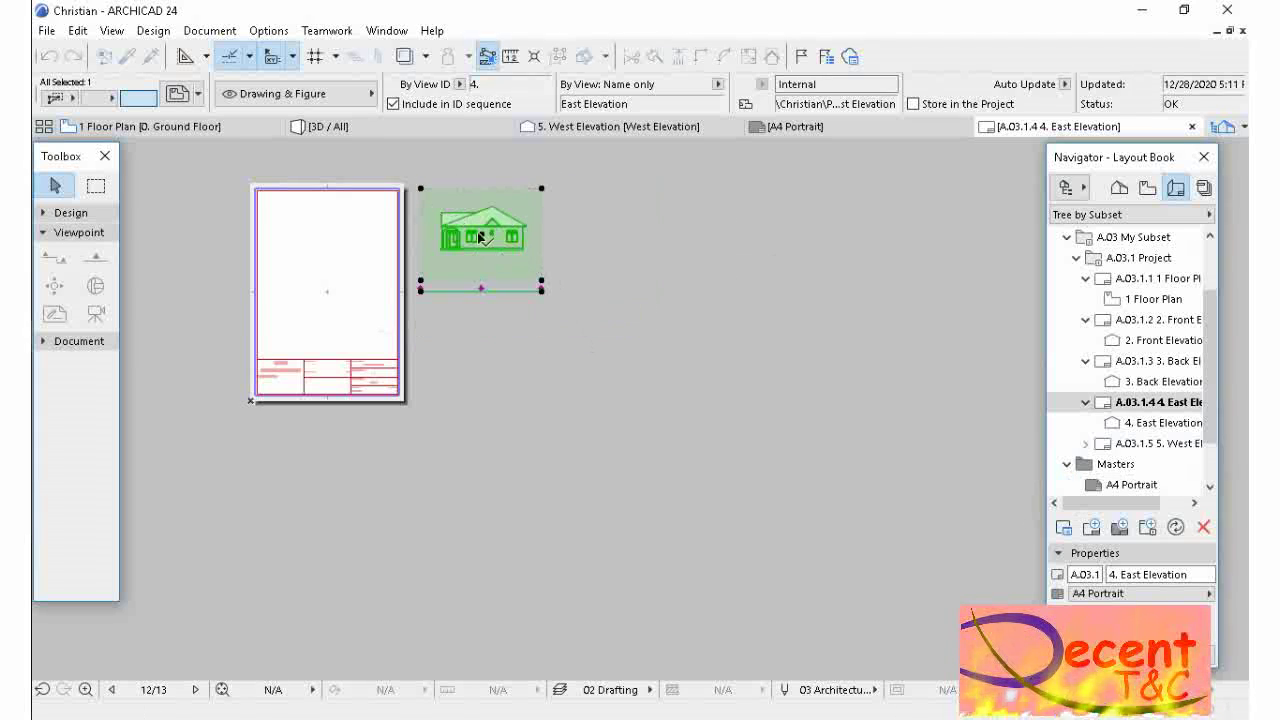
left_click(482, 234)
left_click(329, 263)
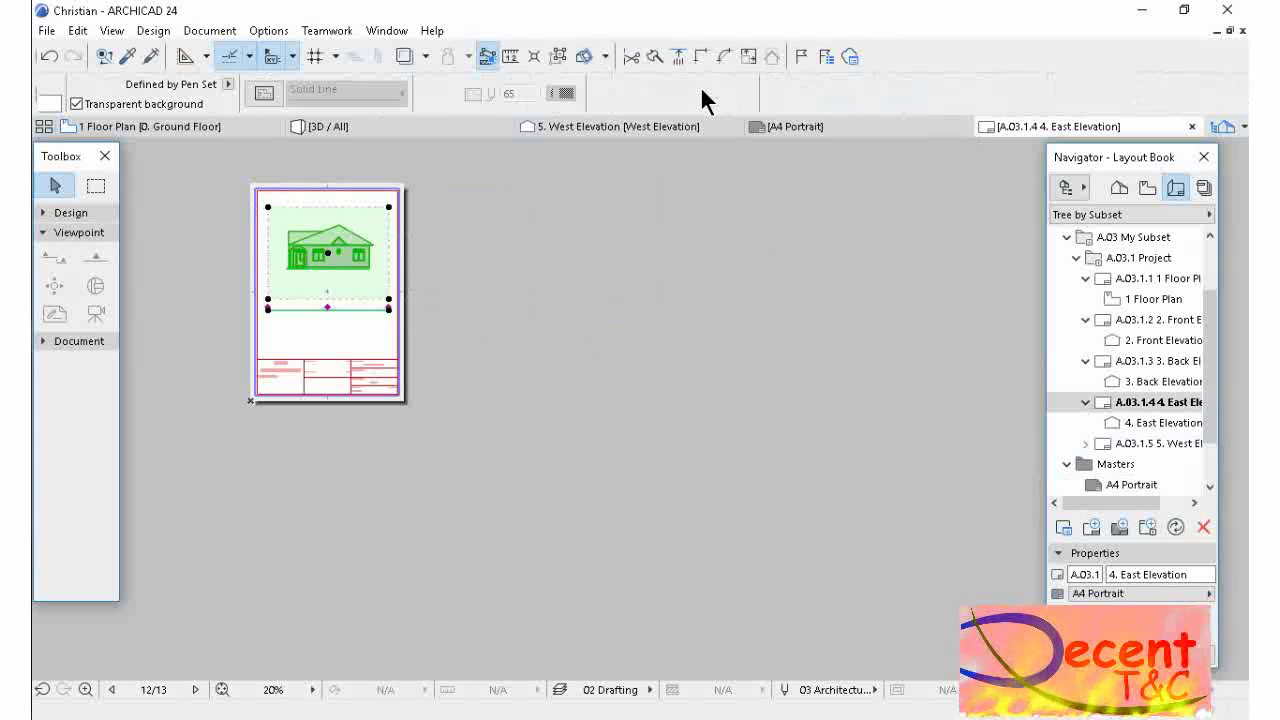
left_click(862, 93)
left_click(962, 89)
- Set the East Elevation drawing to custom scale 1:75 and reposition it on the sheet
scroll(281, 86, "up", 5)
left_click(360, 103)
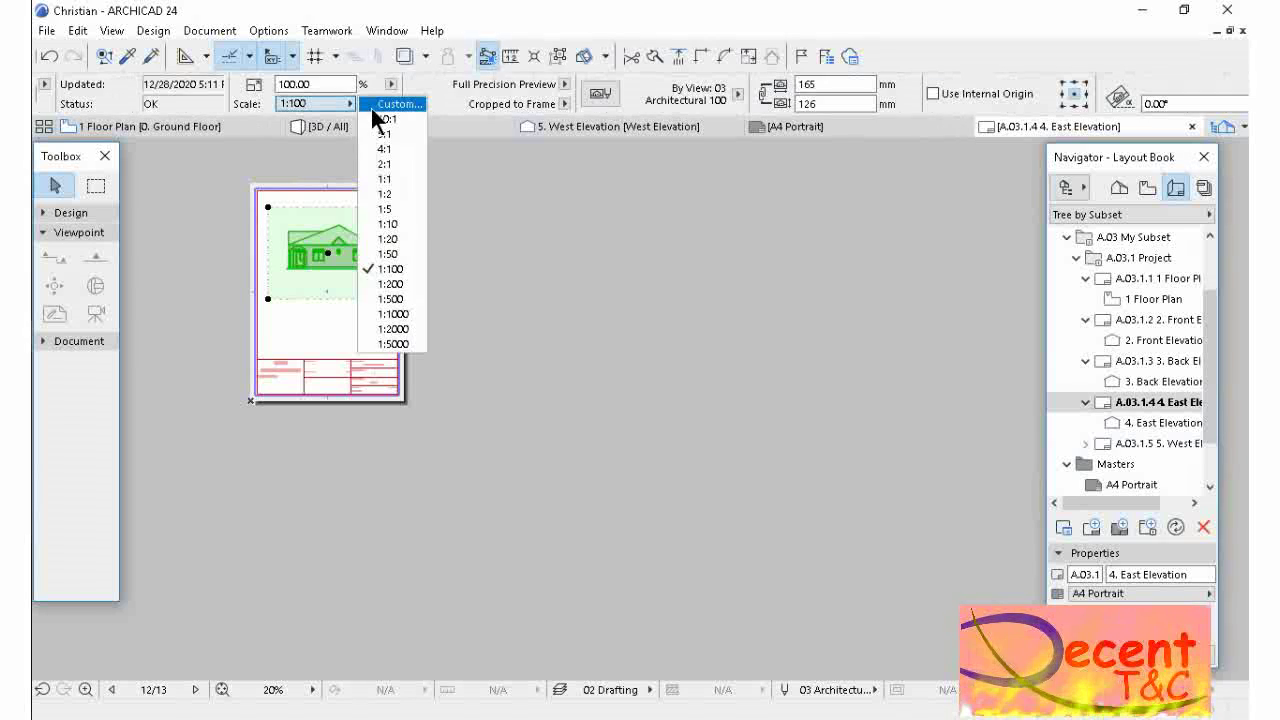
left_click(405, 106)
type("75")
key("Return")
left_click(329, 260)
left_click(414, 356)
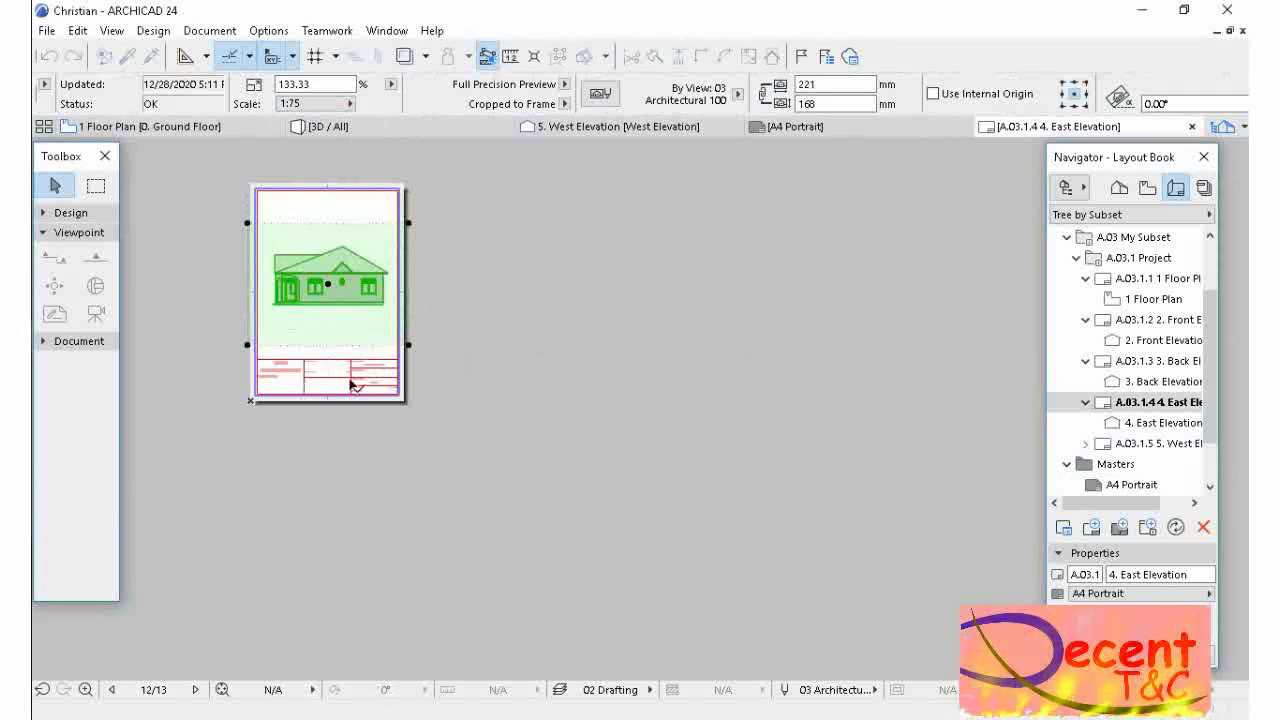
scroll(905, 317, "up", 4)
left_click(905, 317)
left_click(1085, 443)
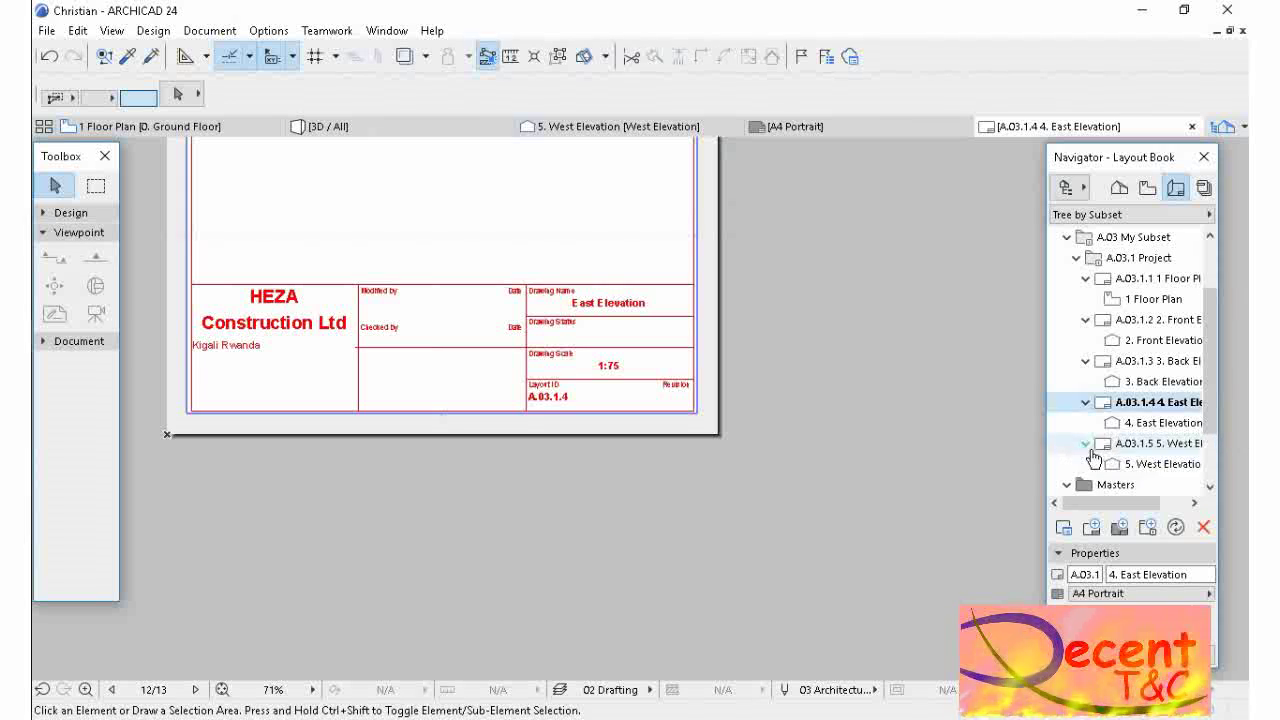
- Open the West Elevation layout, move the drawing left and crop its boundary to the sheet
double_click(1155, 443)
double_click(1174, 466)
left_click(790, 311)
left_click(523, 314)
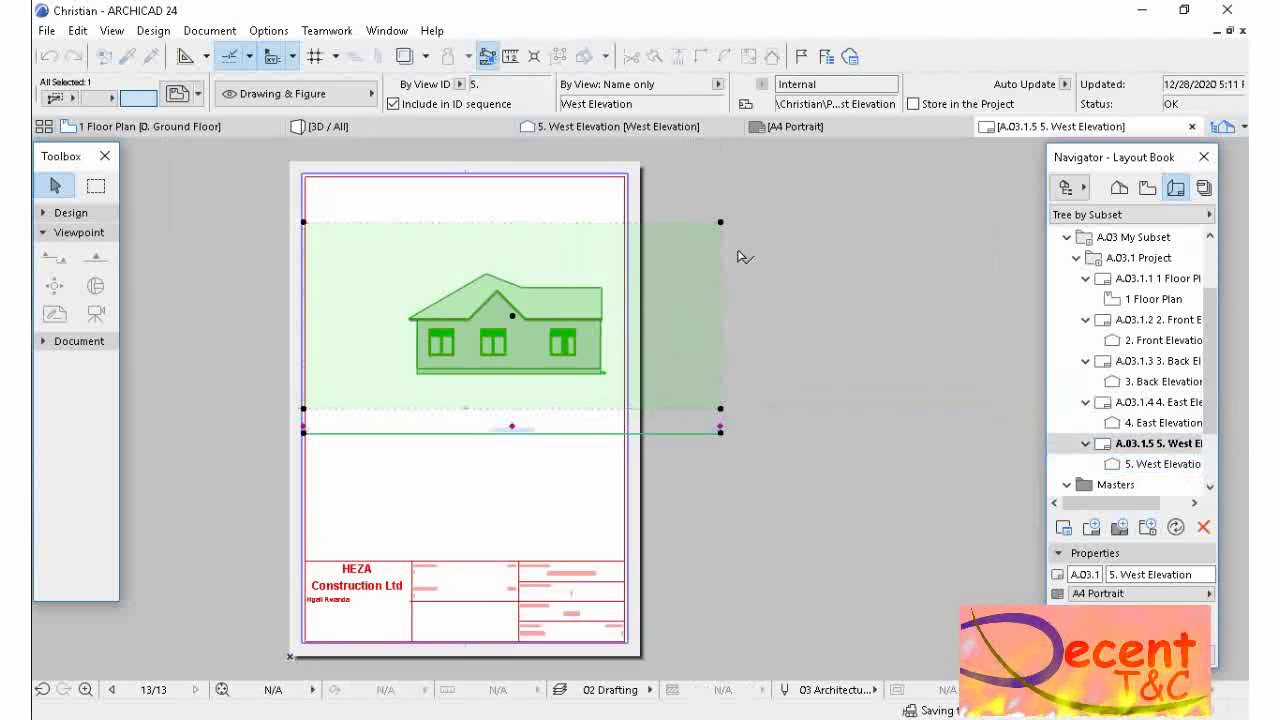
left_click(720, 222)
left_click(609, 209)
left_click(305, 218)
left_click(358, 212)
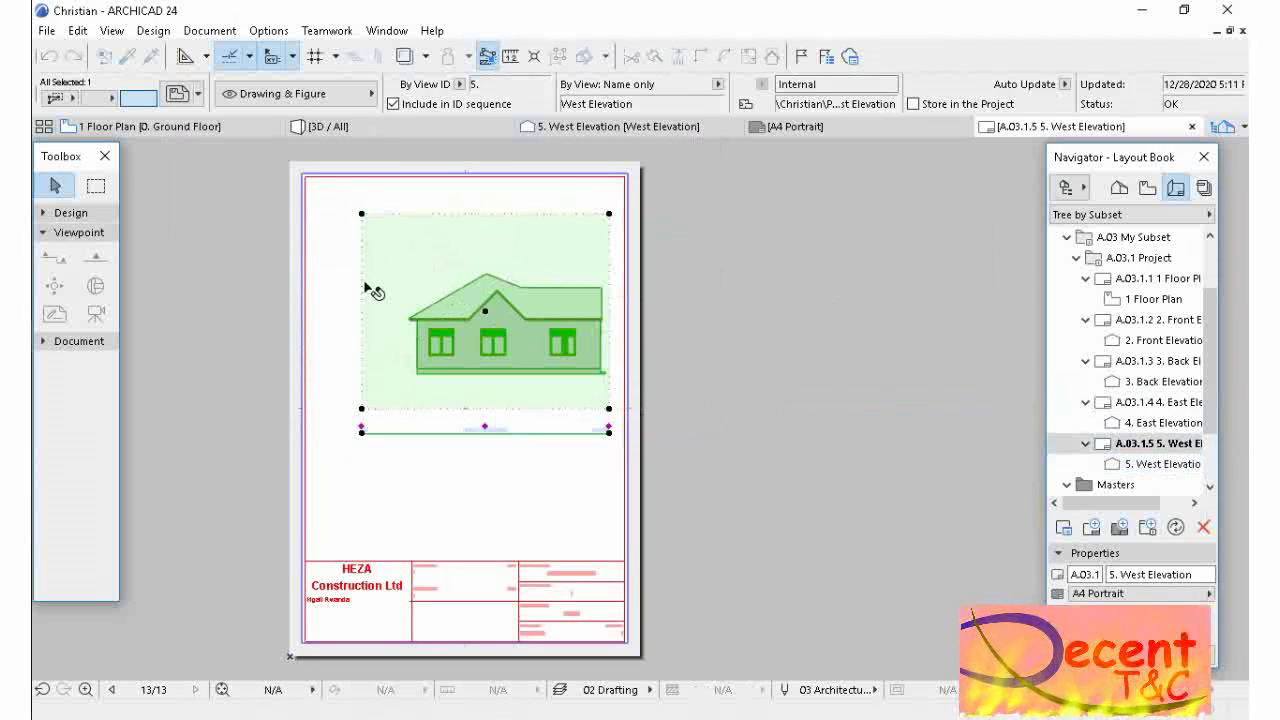
left_click(486, 312)
left_click(454, 310)
- Set the West Elevation drawing to No Title and widen its boundary's right edge
left_click(371, 93)
scroll(611, 89, "down", 3)
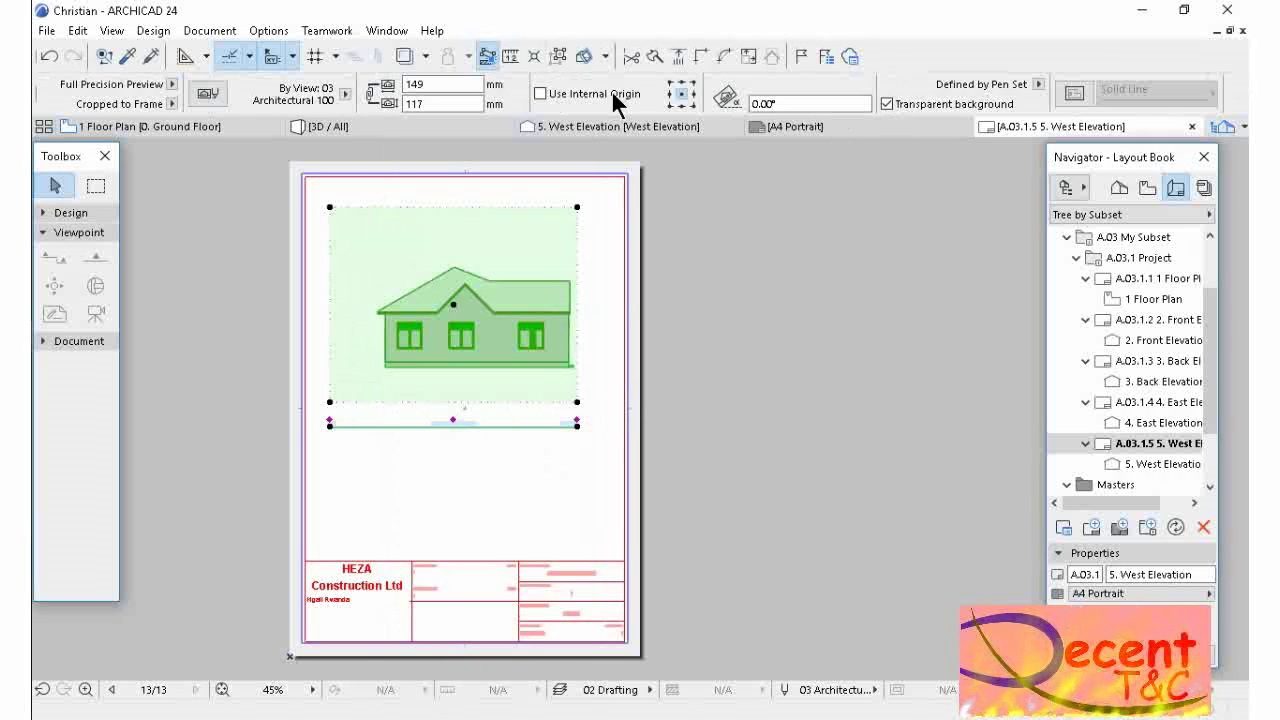
left_click(914, 93)
left_click(966, 86)
left_click(577, 207)
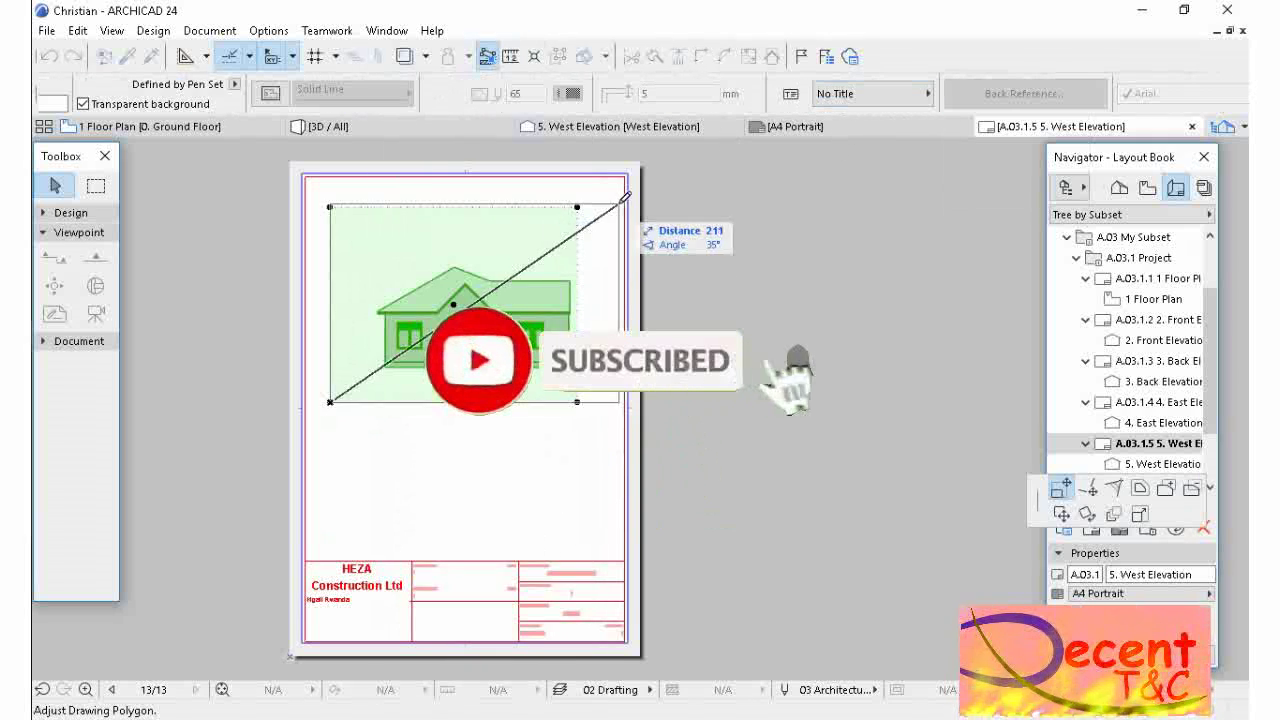
left_click(624, 203)
scroll(174, 103, "up", 3)
- Give the West Elevation drawing a custom scale of 1:75
left_click(937, 103)
left_click(940, 340)
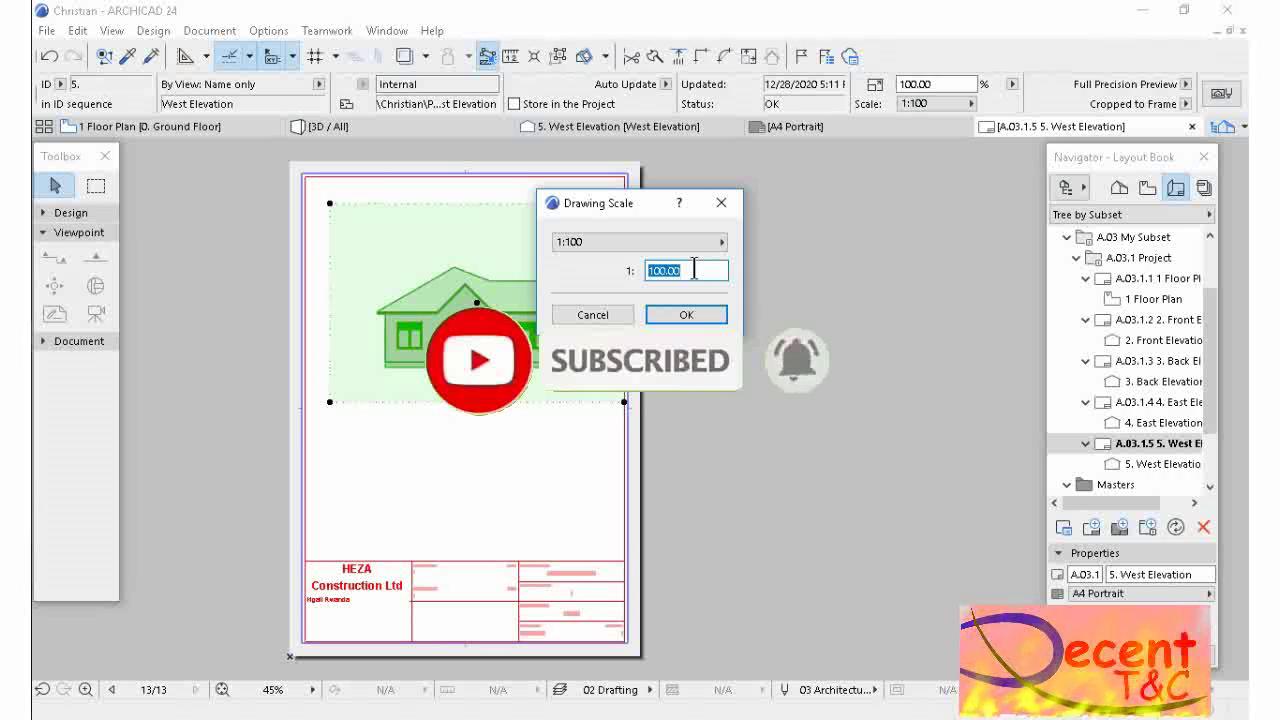
type("75.00")
left_click(686, 316)
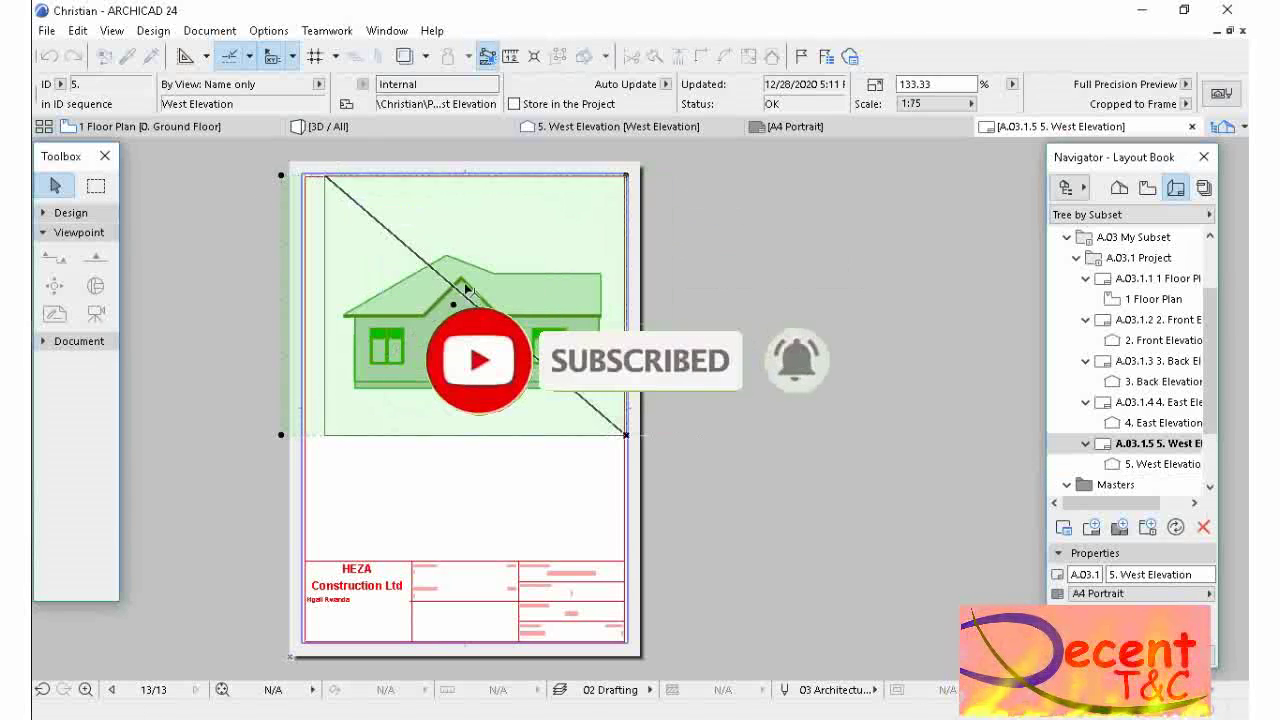
left_click(803, 360)
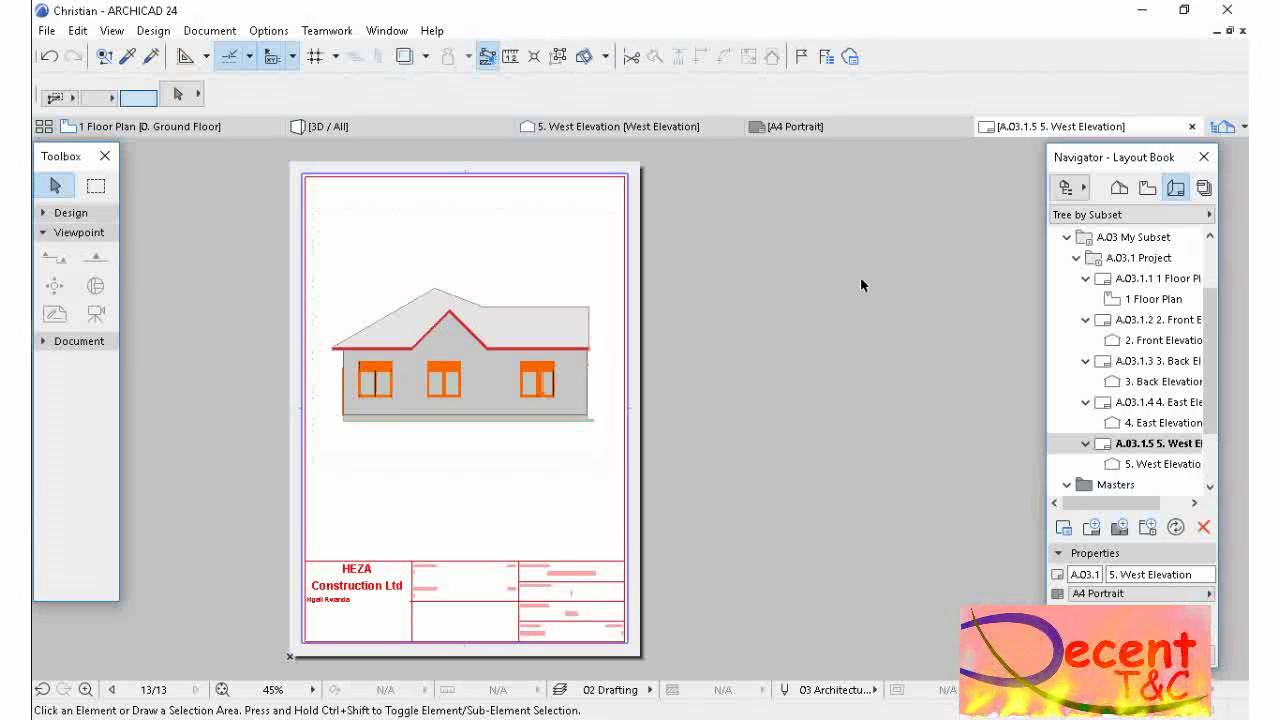
- Show the Organizer from the Navigator's project and palette options menu
left_click(1080, 190)
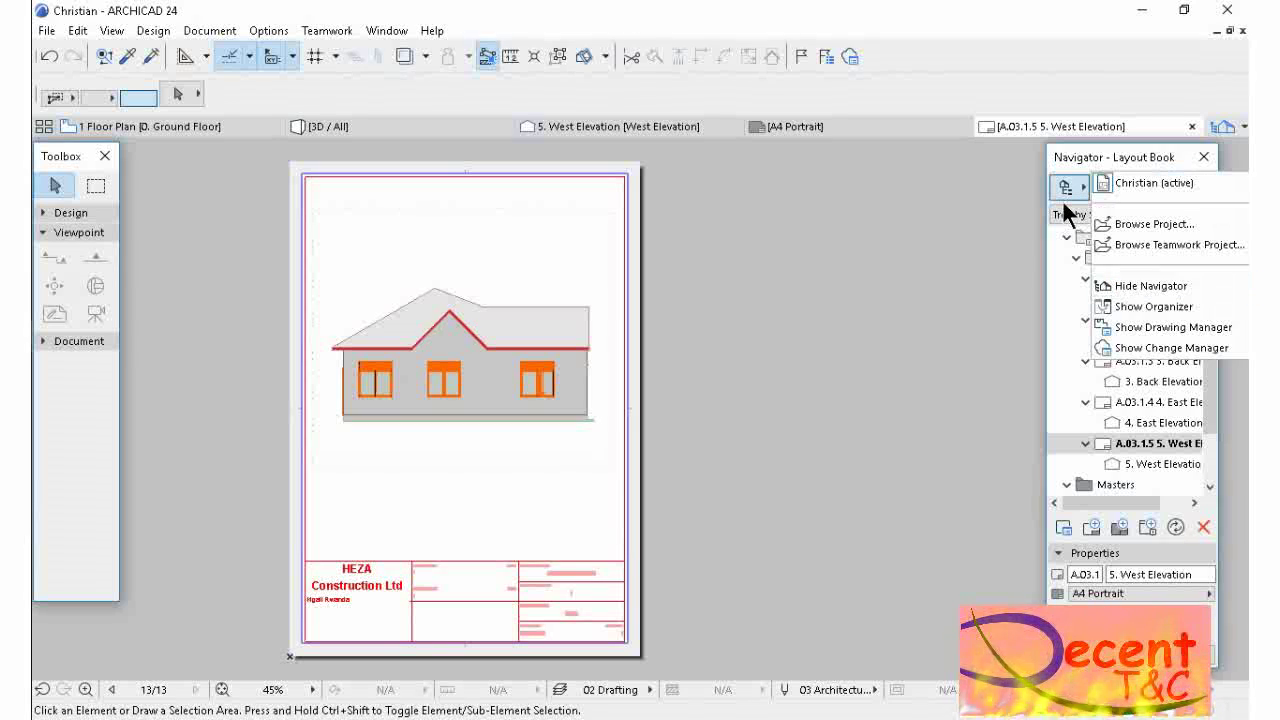
left_click(1068, 194)
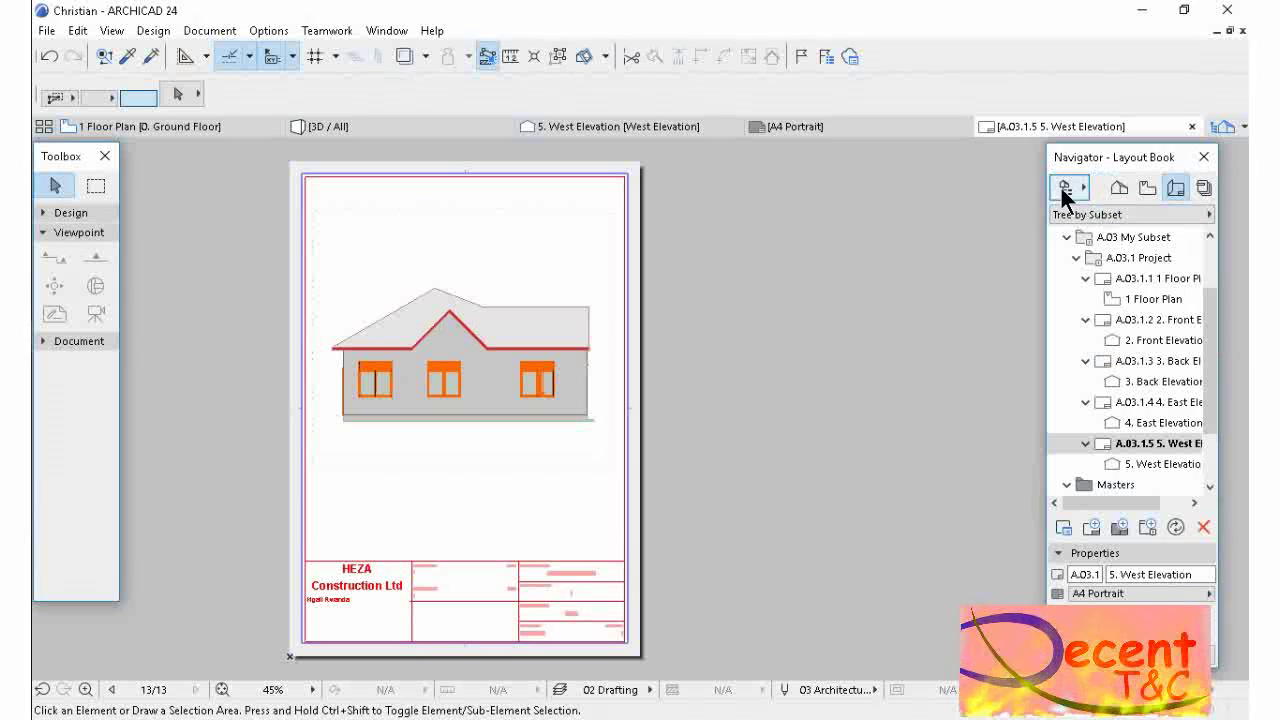
left_click(1079, 180)
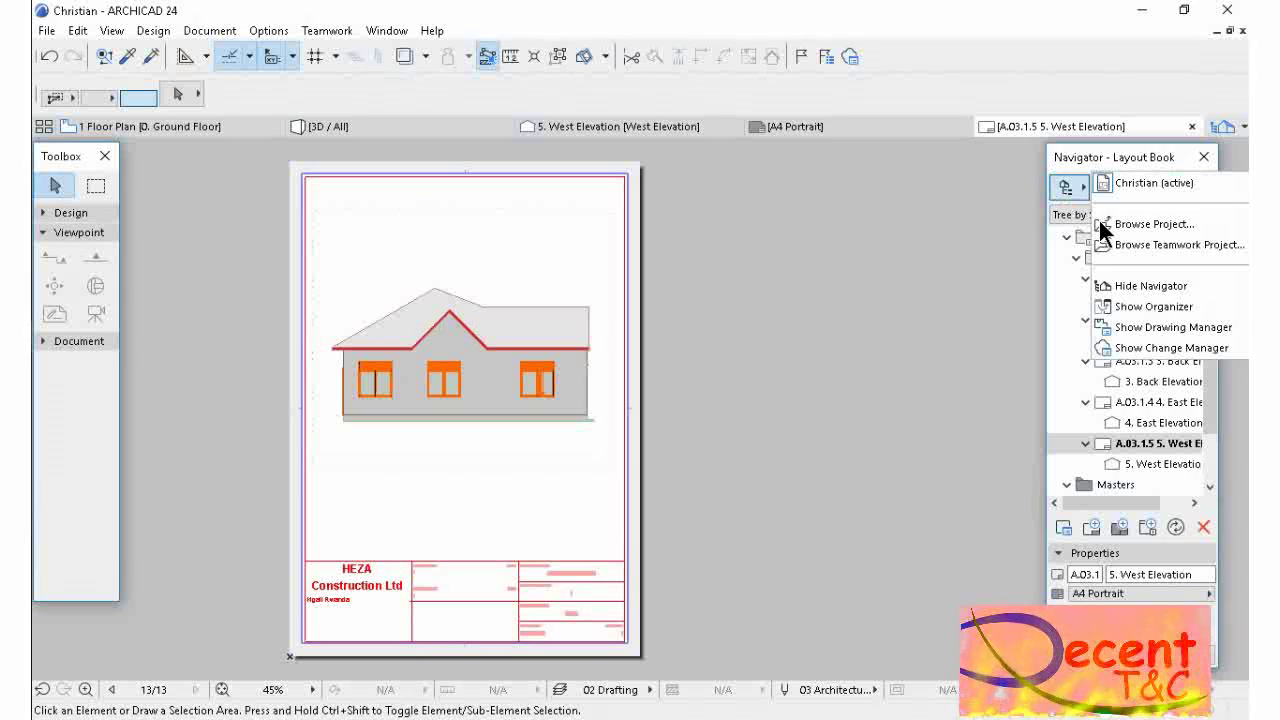
left_click(1120, 306)
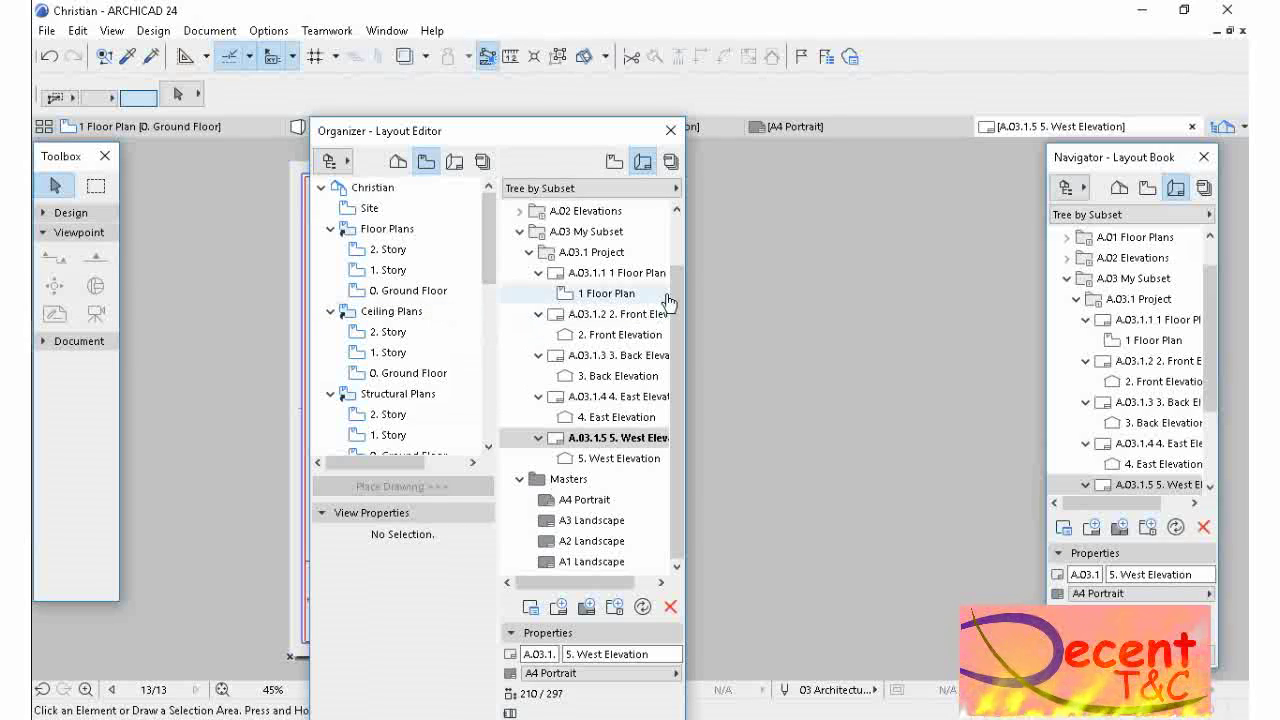
left_click_drag(677, 314, 676, 268)
scroll(677, 268, "down", 2)
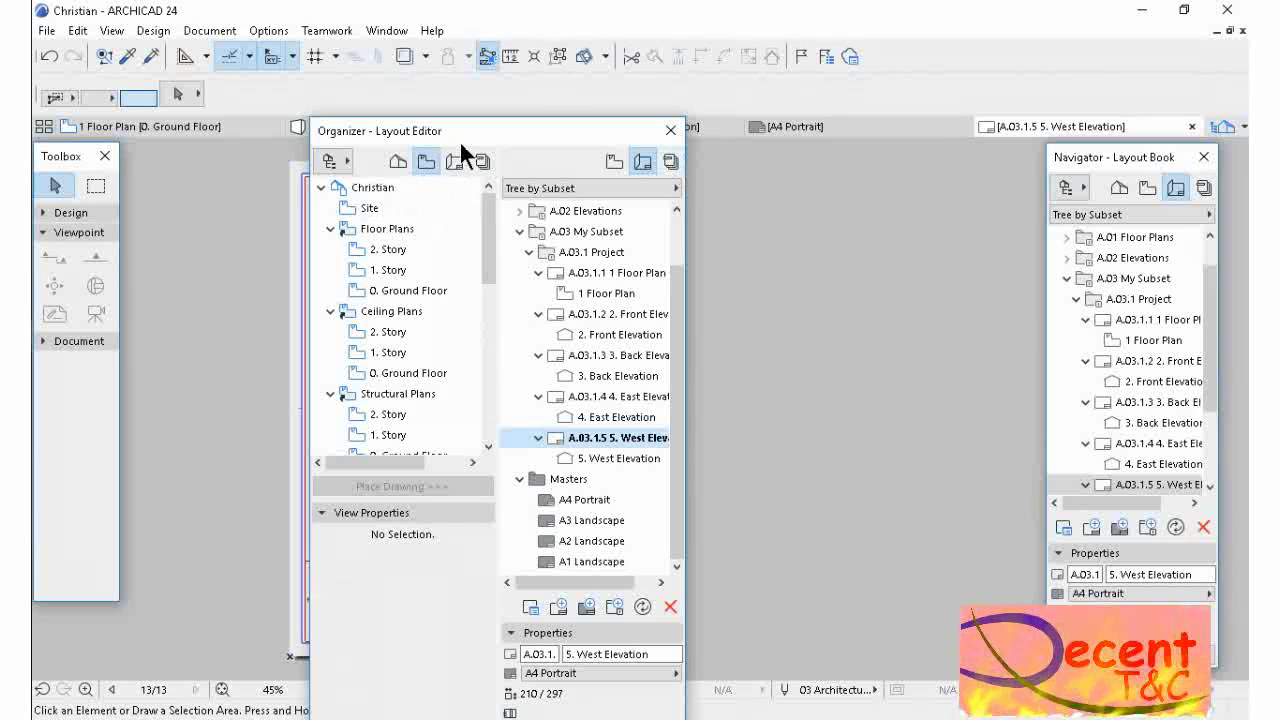
- Switch to publisher sets, view the layout book by subset, and add a folder named 'Publish'
left_click(671, 163)
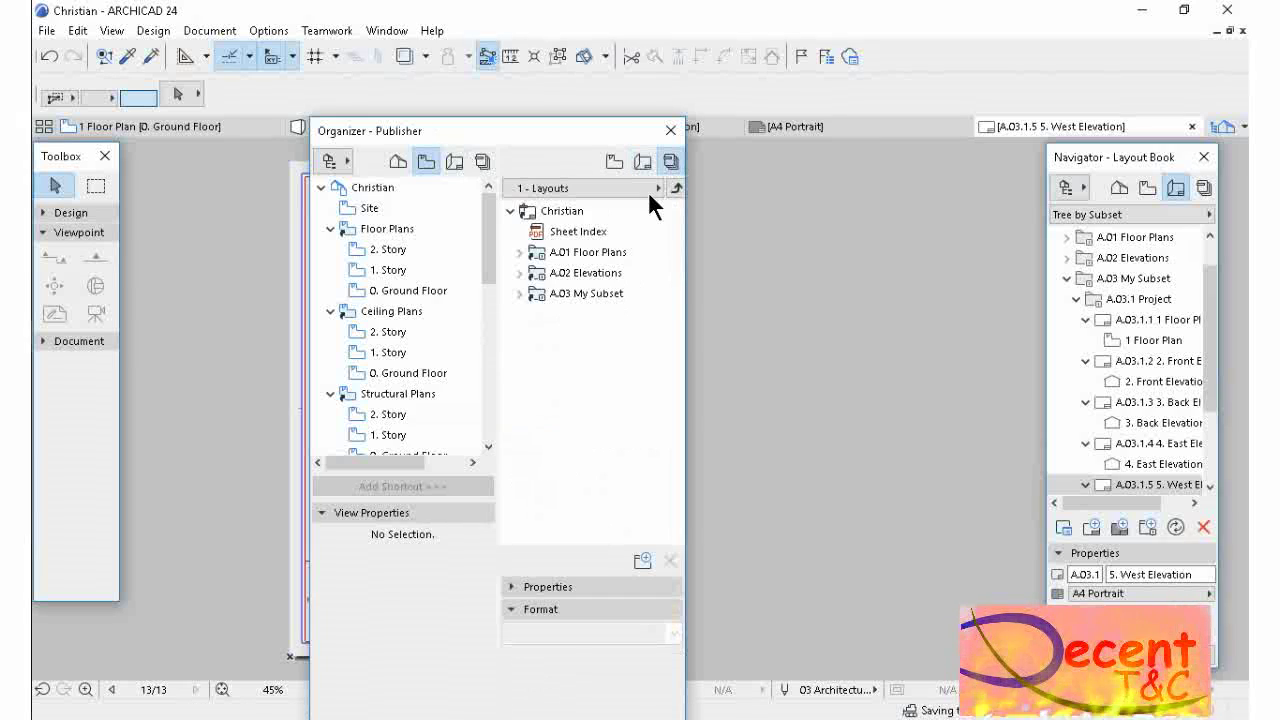
left_click(455, 161)
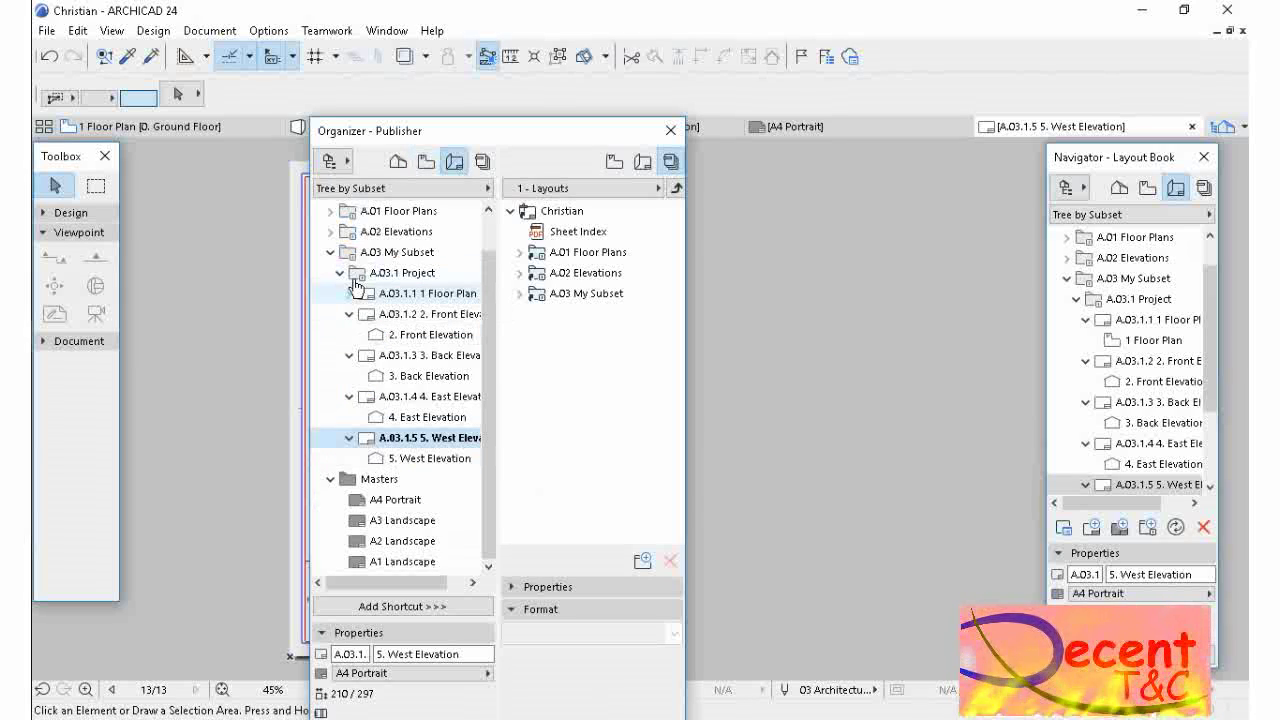
left_click(330, 231)
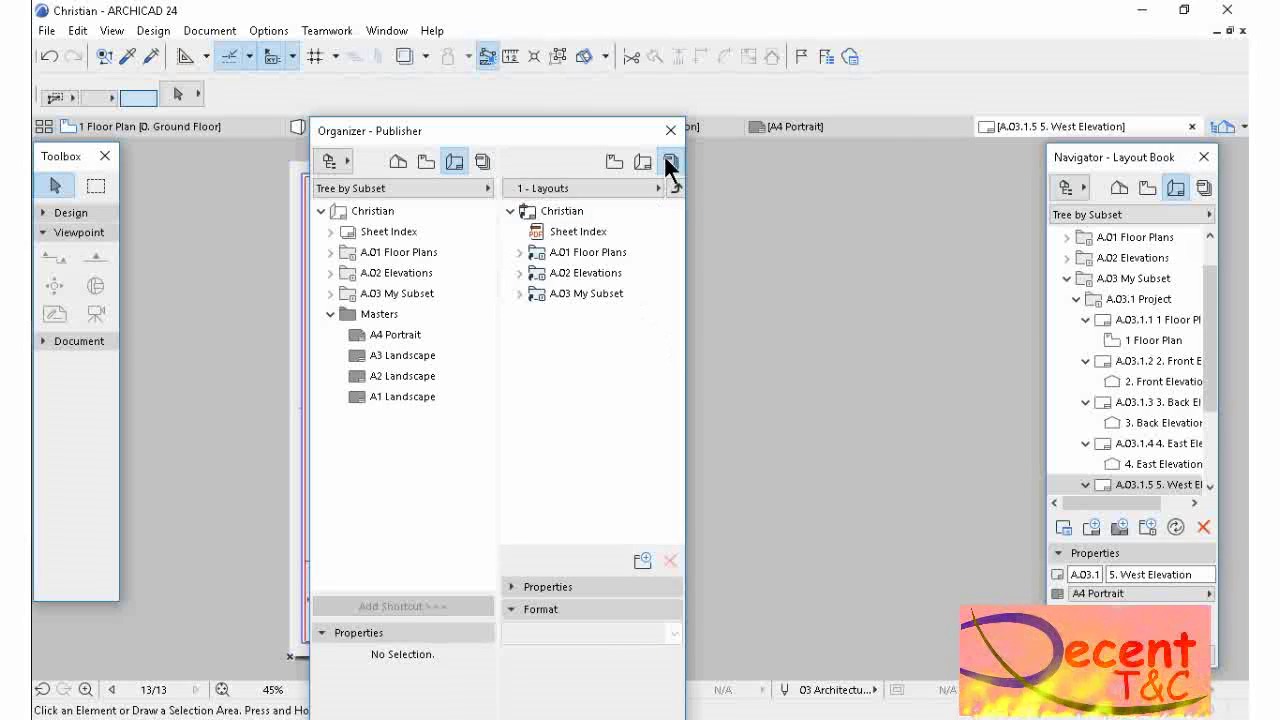
left_click(643, 561)
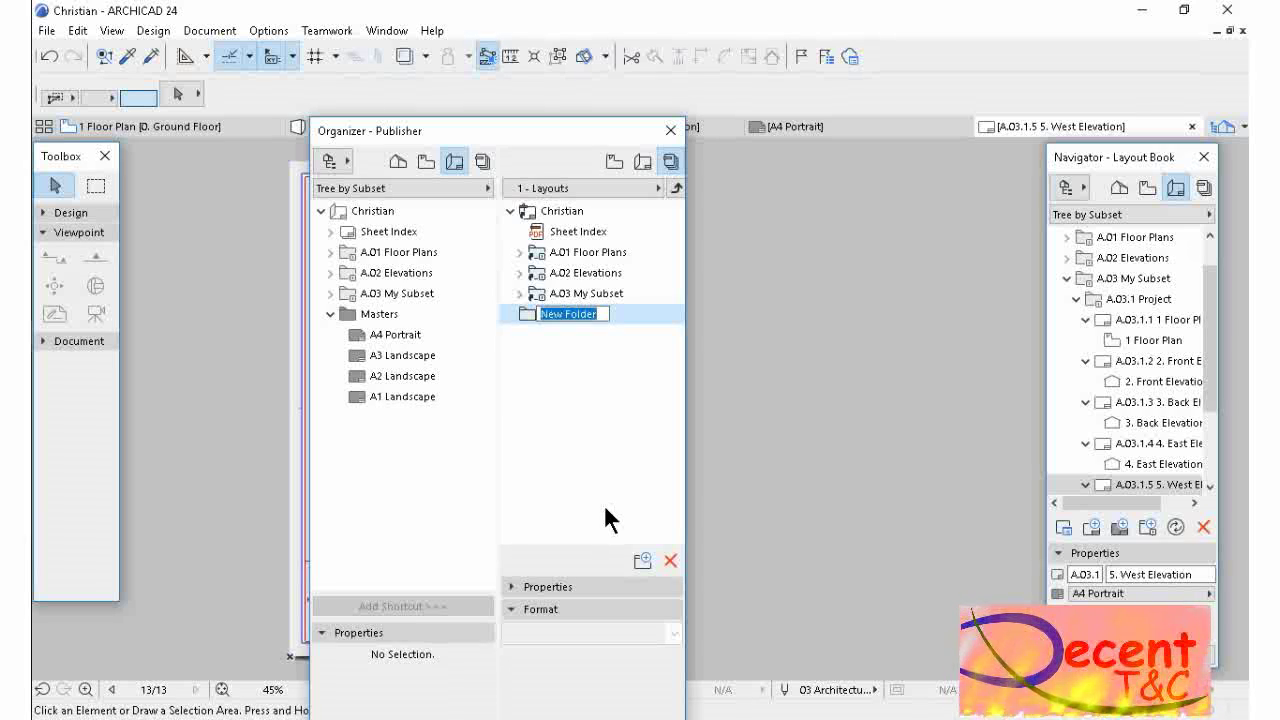
type("Publi")
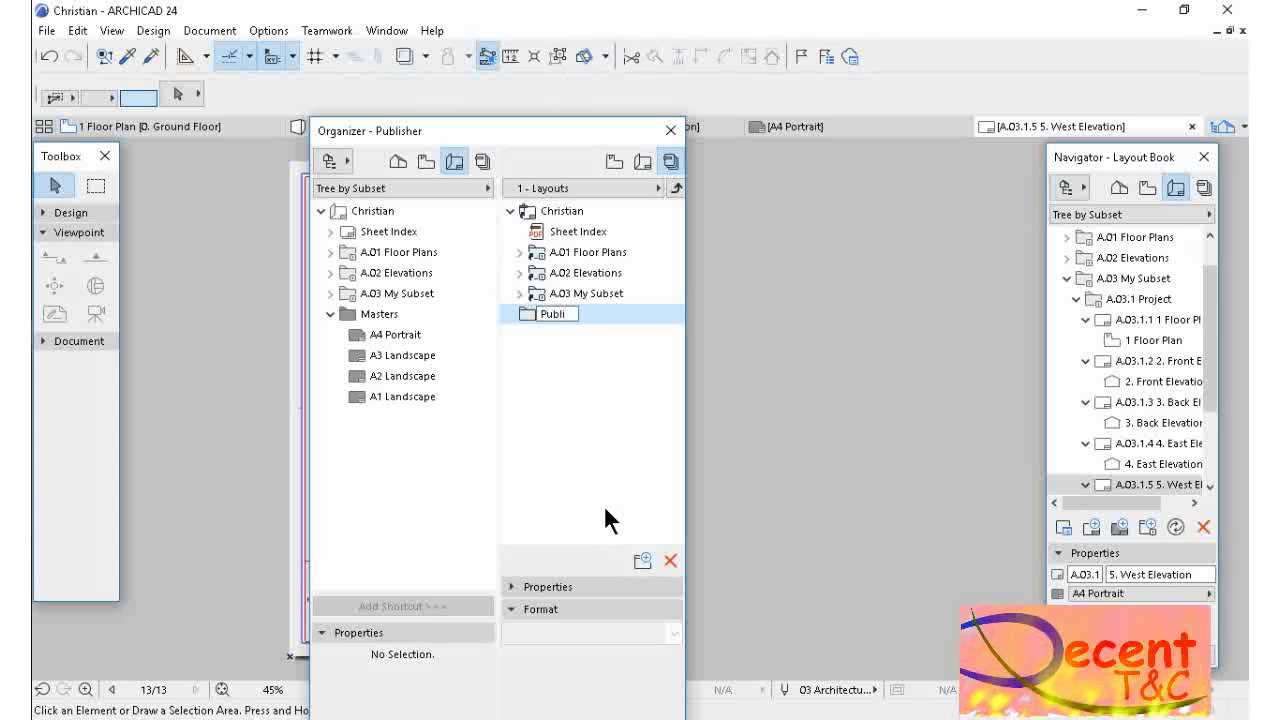
type("sh")
key("Return")
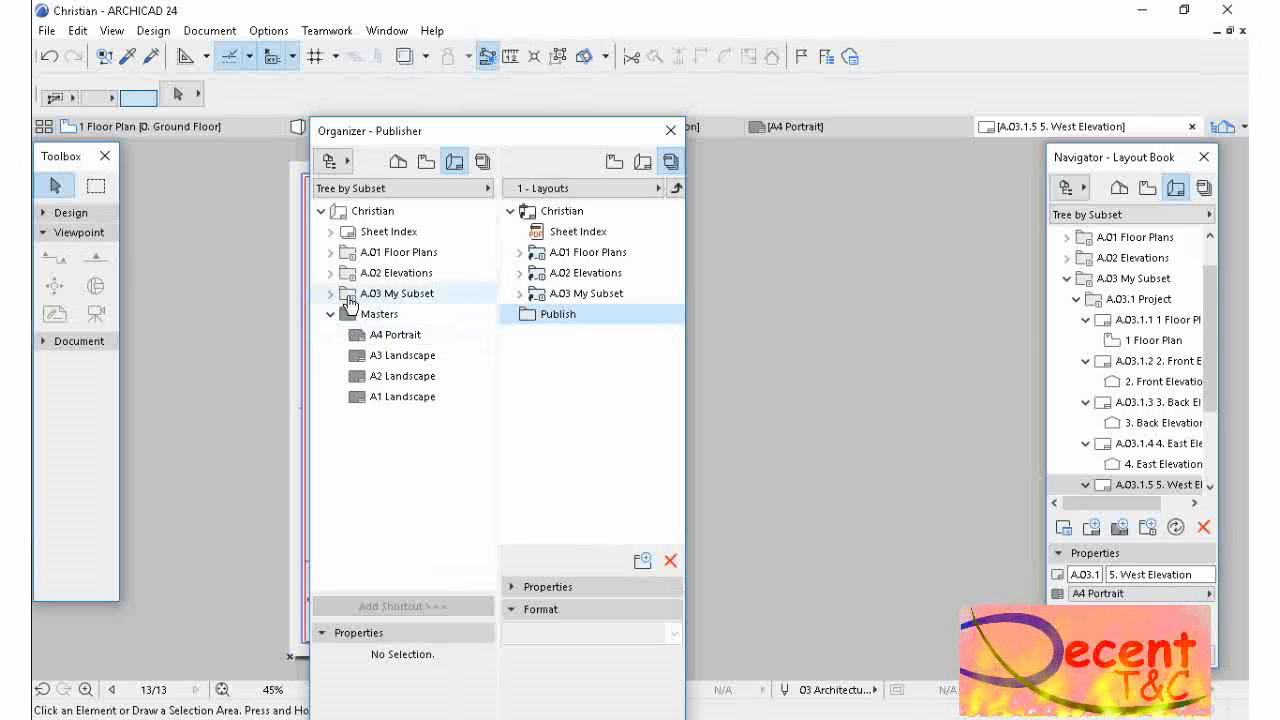
- Drag A.03 My Subset into the 1 - Layouts set and expand it to its A.03.1 Project layouts
left_click_drag(349, 303, 562, 327)
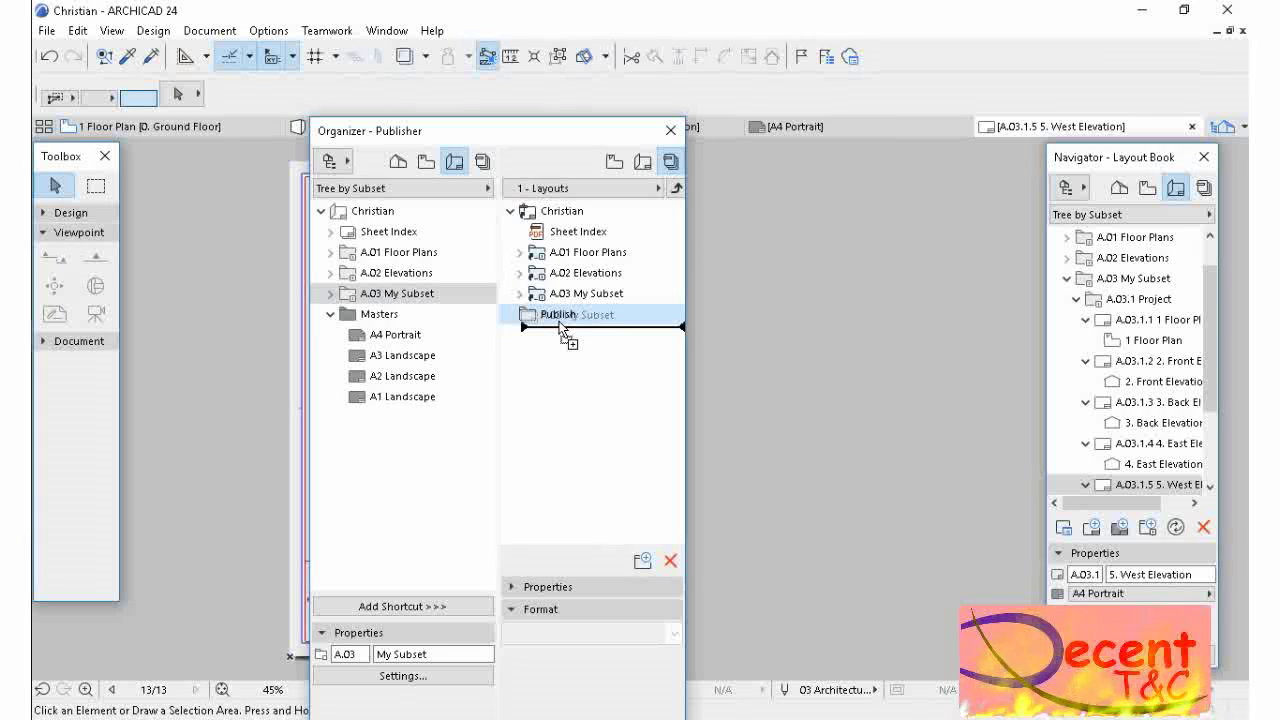
left_click_drag(562, 327, 562, 329)
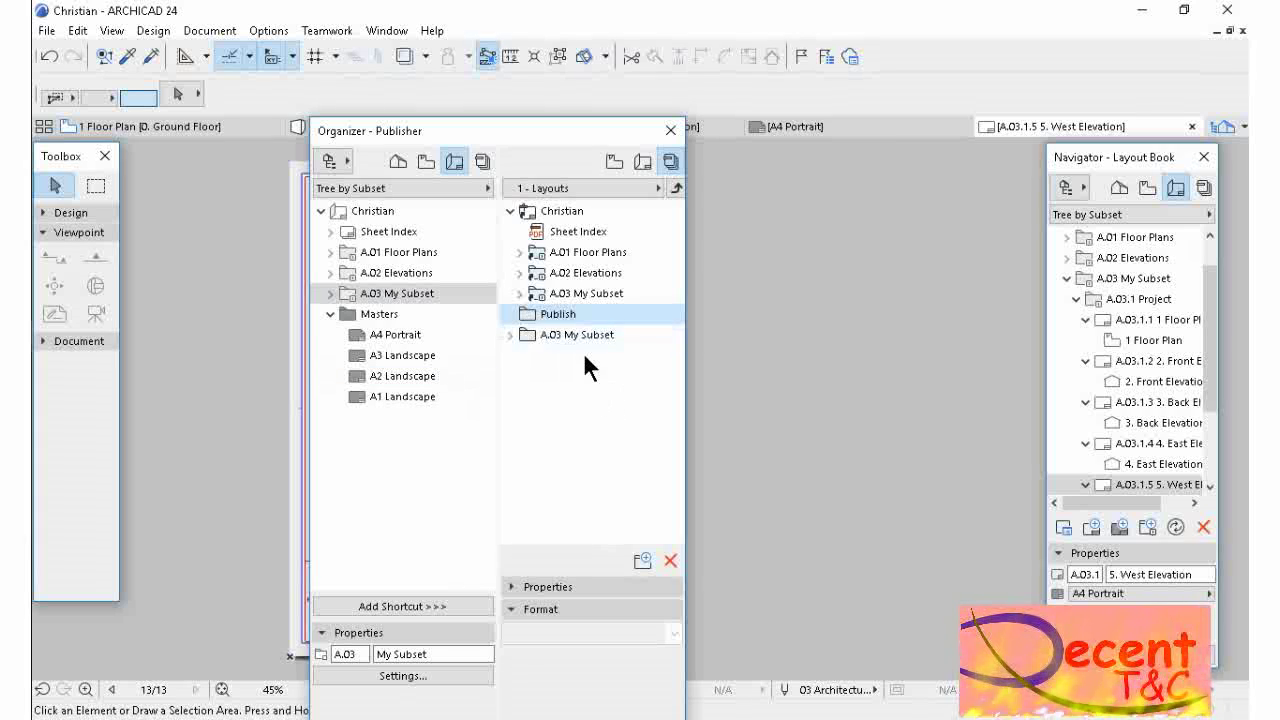
left_click(511, 336)
left_click(519, 356)
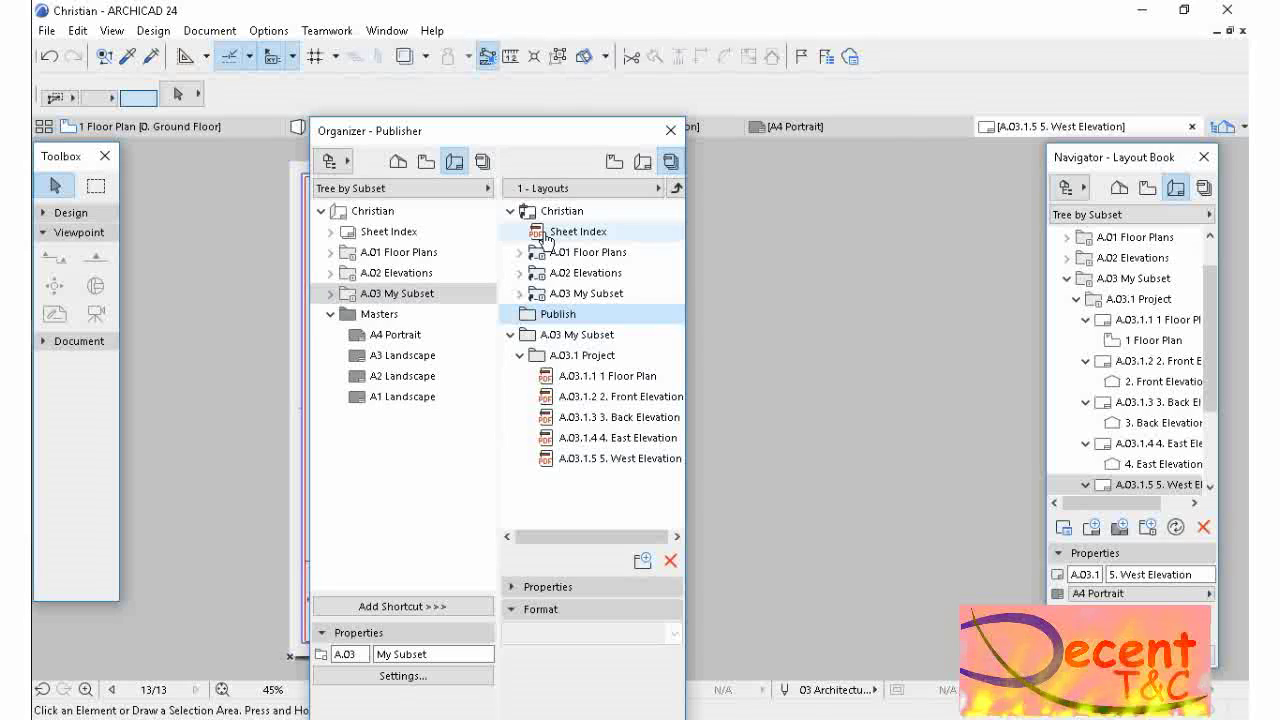
- Try to remove Sheet Index and A.01 Floor Plans from the publisher set
left_click(546, 238)
right_click(545, 236)
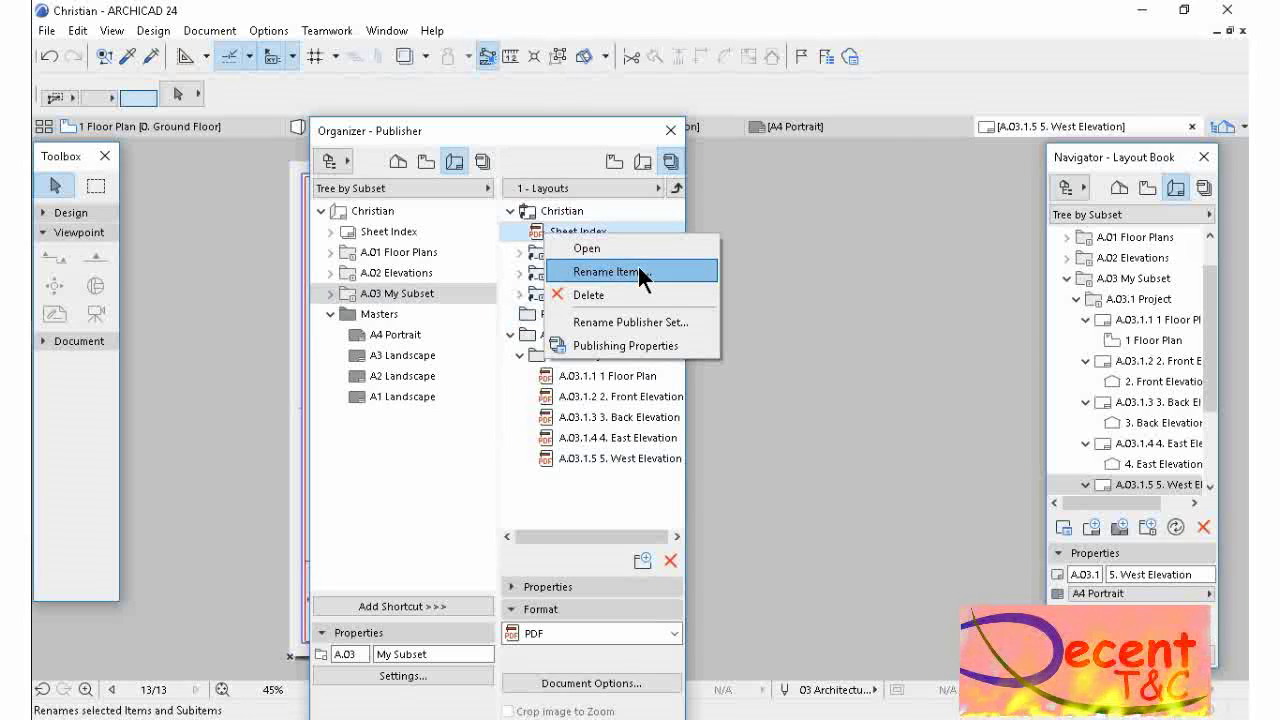
left_click(592, 297)
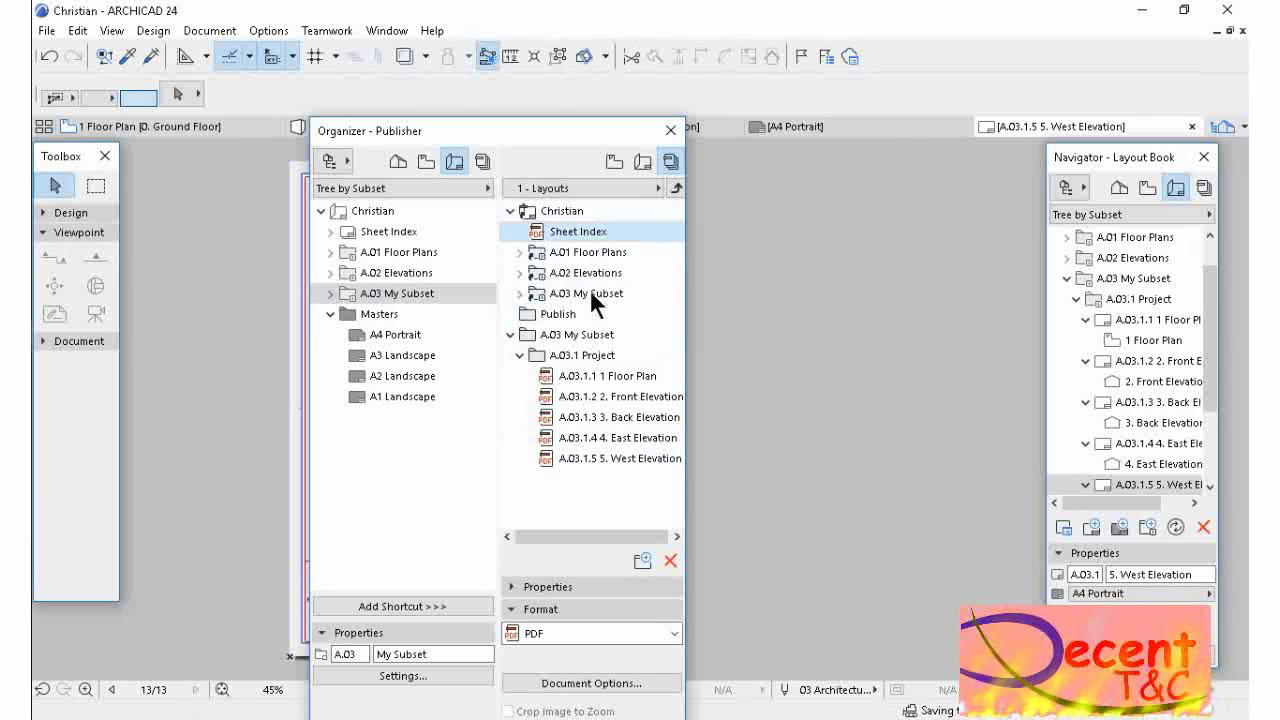
left_click(532, 251)
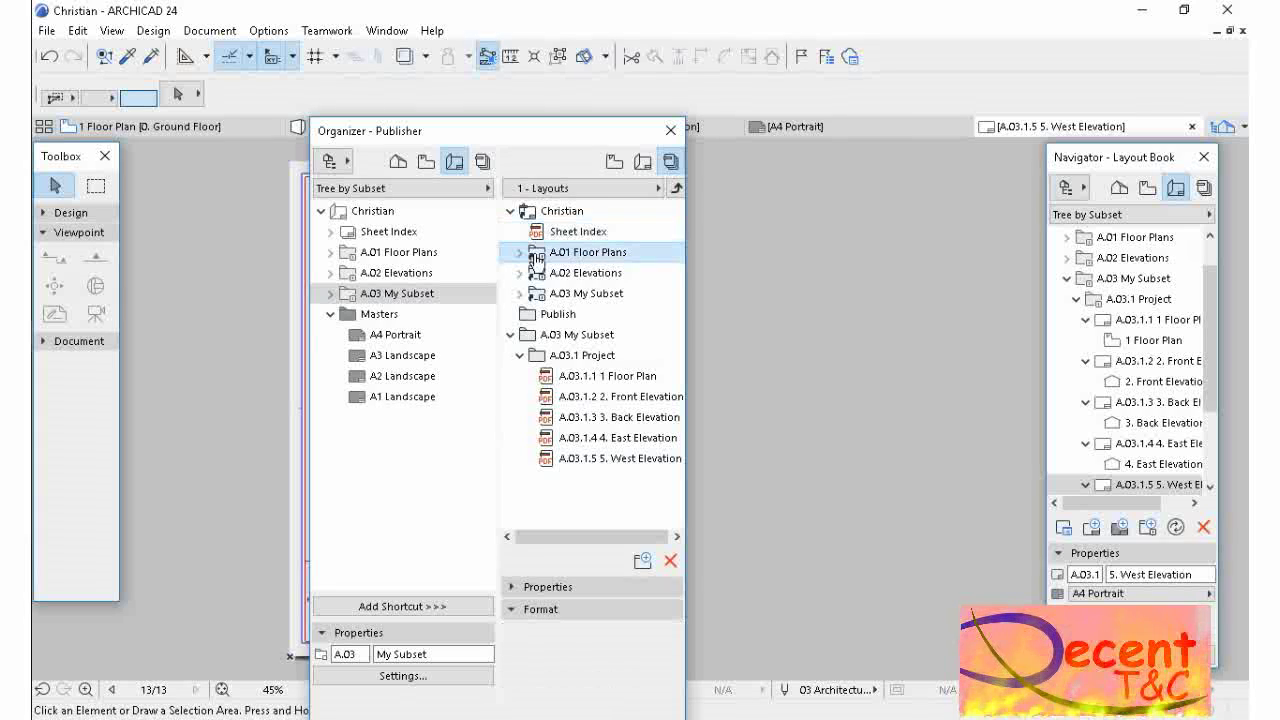
right_click(543, 258)
left_click(548, 316)
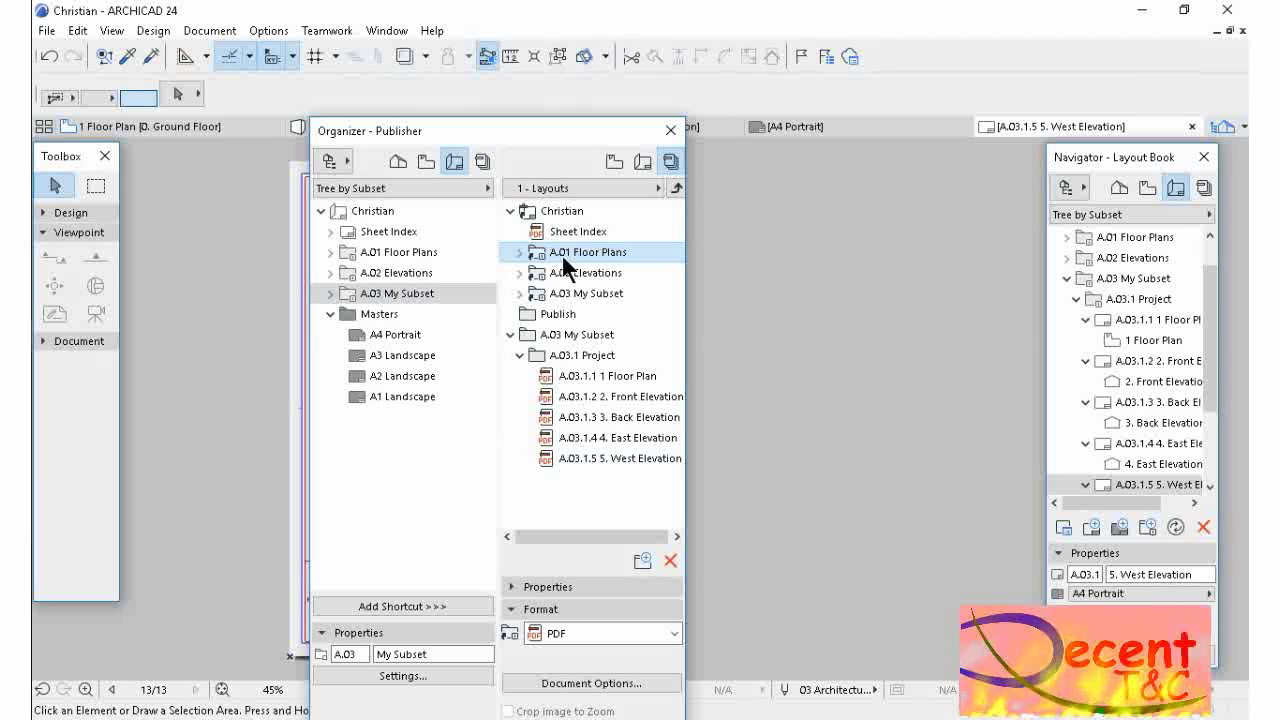
right_click(562, 256)
left_click(596, 316)
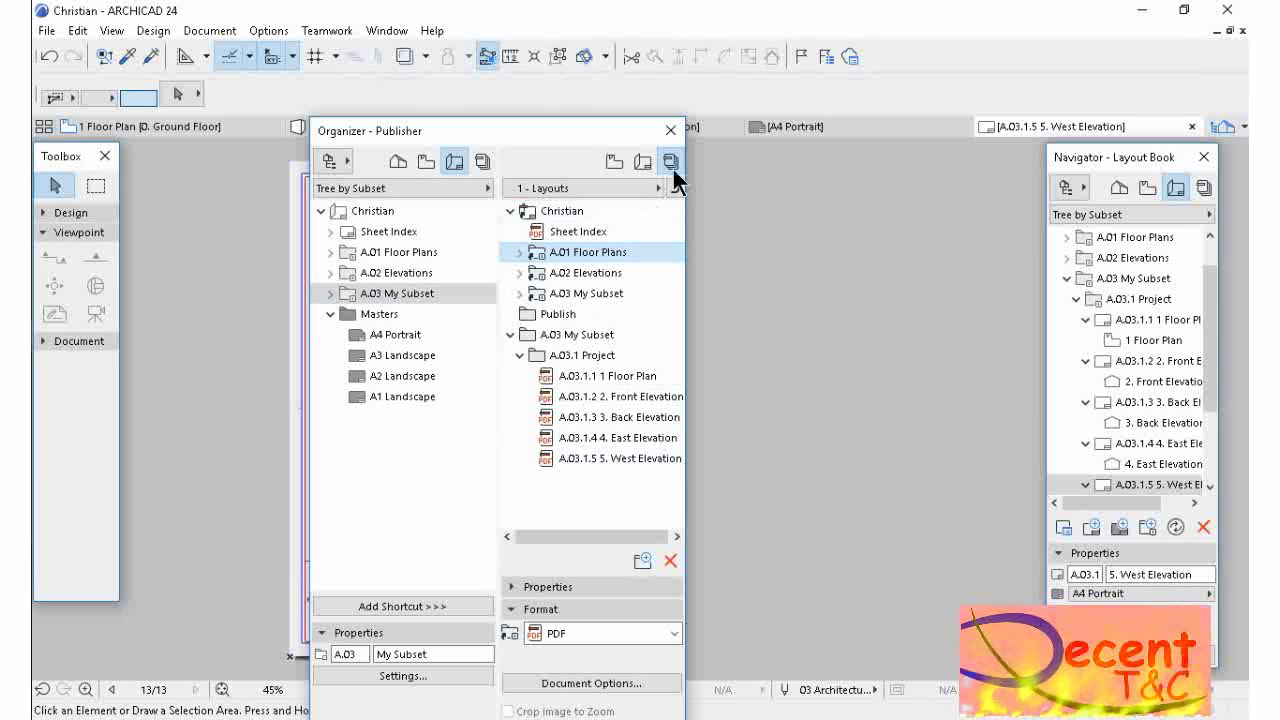
- Close the Organizer, show publisher sets in the Navigator, and try removing Sheet Index
left_click(670, 130)
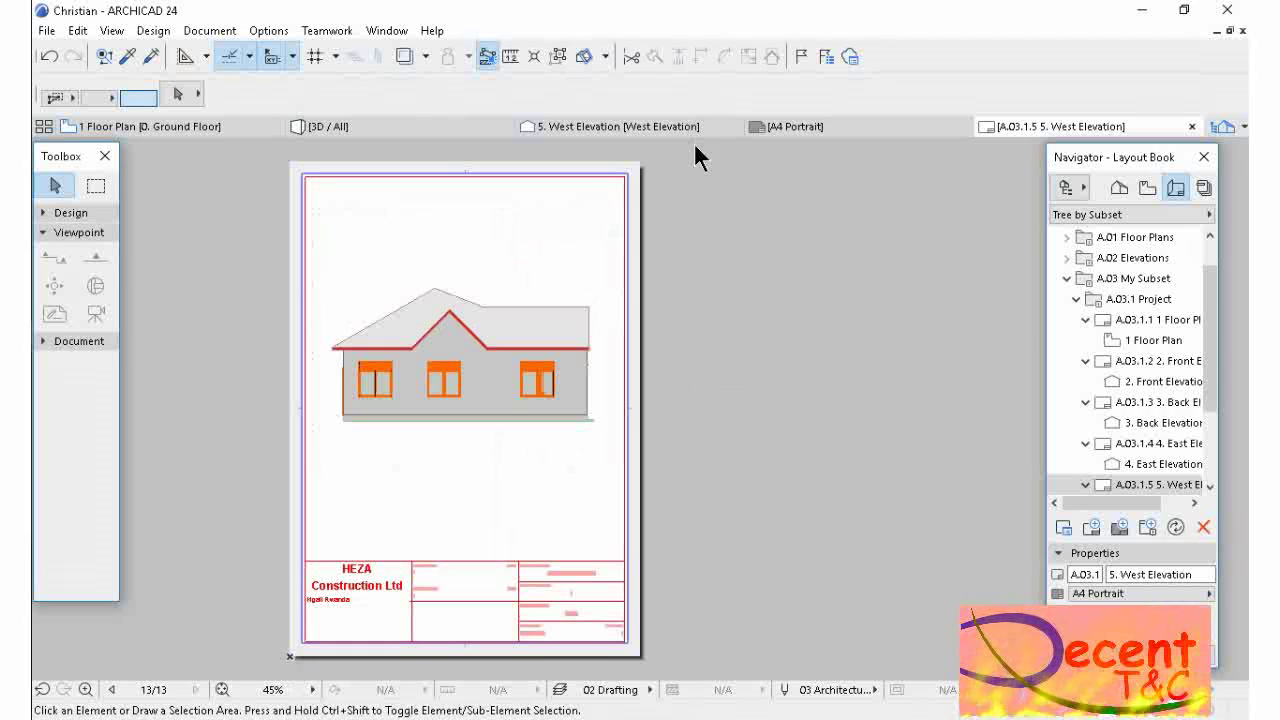
left_click(1204, 188)
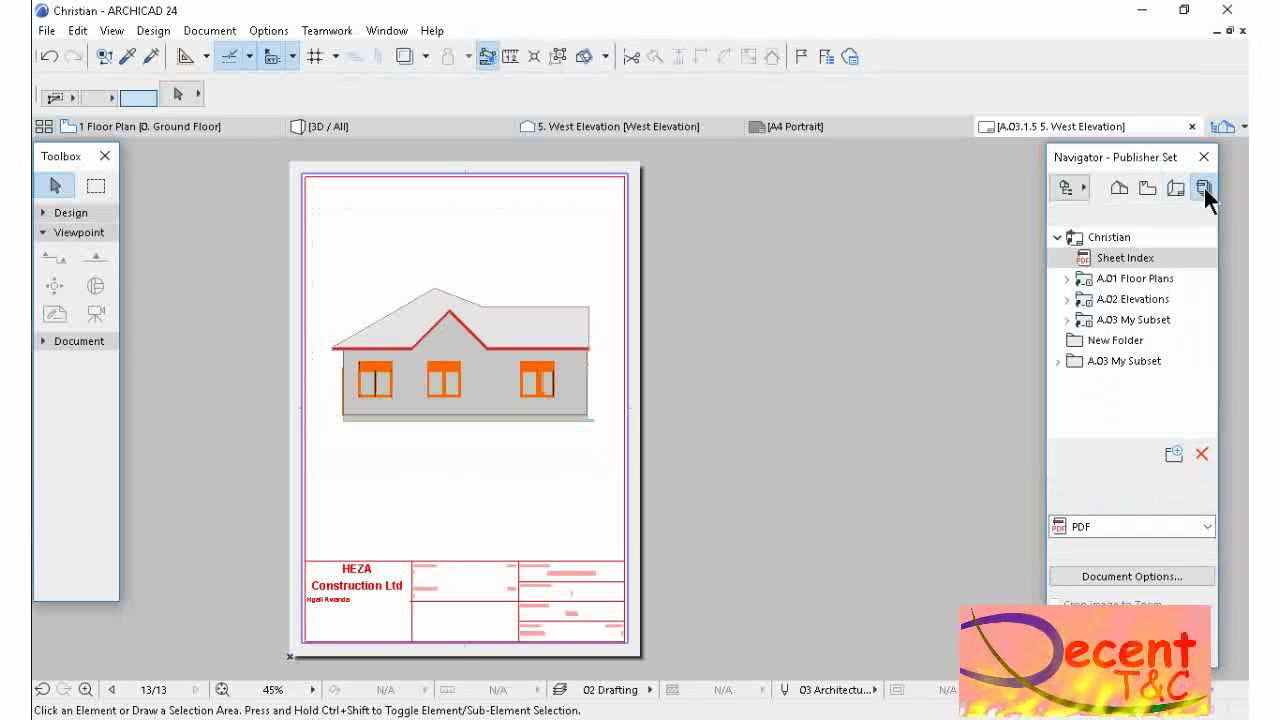
left_click(1086, 258)
right_click(1080, 258)
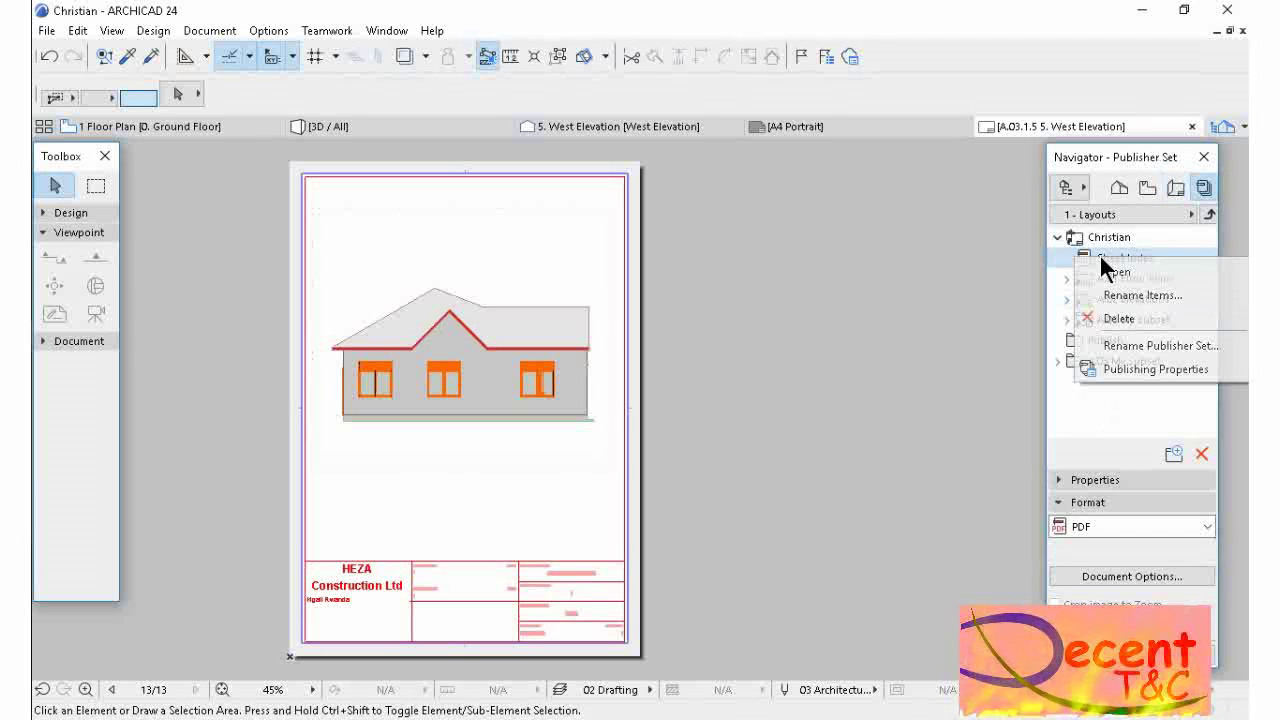
left_click(1121, 335)
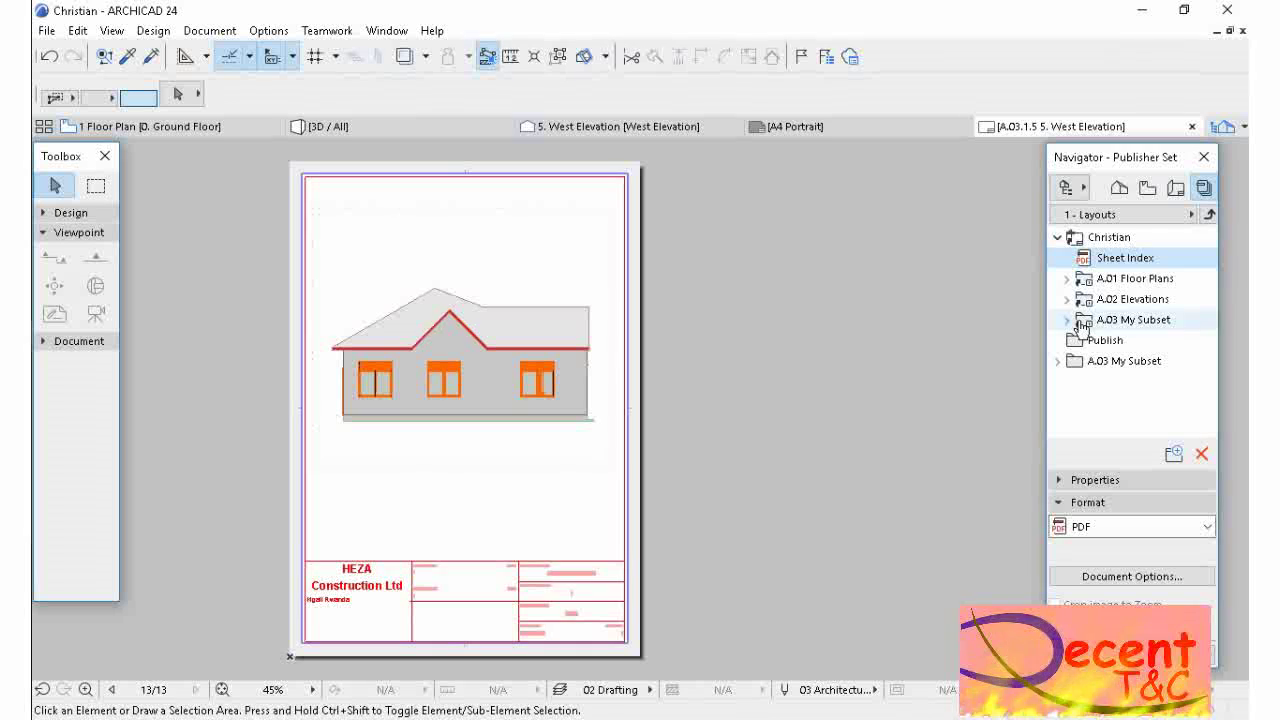
- Inspect the original A.03 My Subset, expanding it and its A.03.1 Project folder
left_click(1066, 318)
right_click(1067, 316)
left_click(1049, 311)
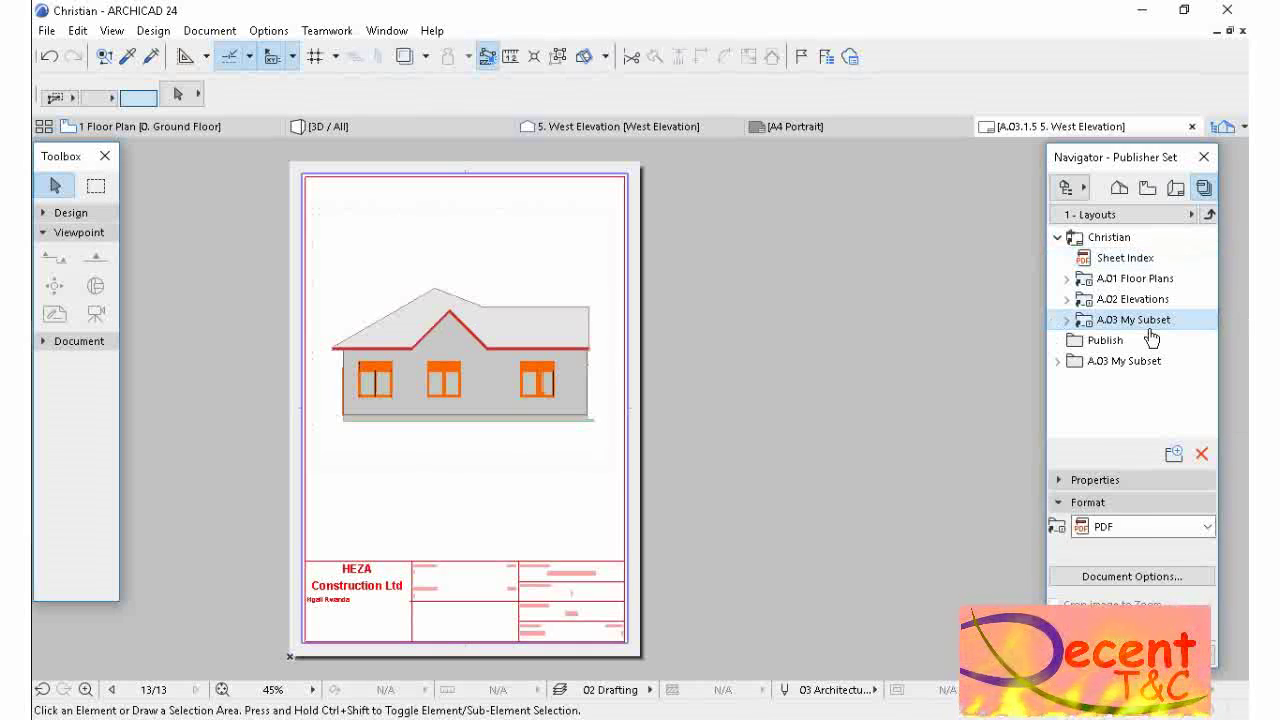
left_click(1066, 320)
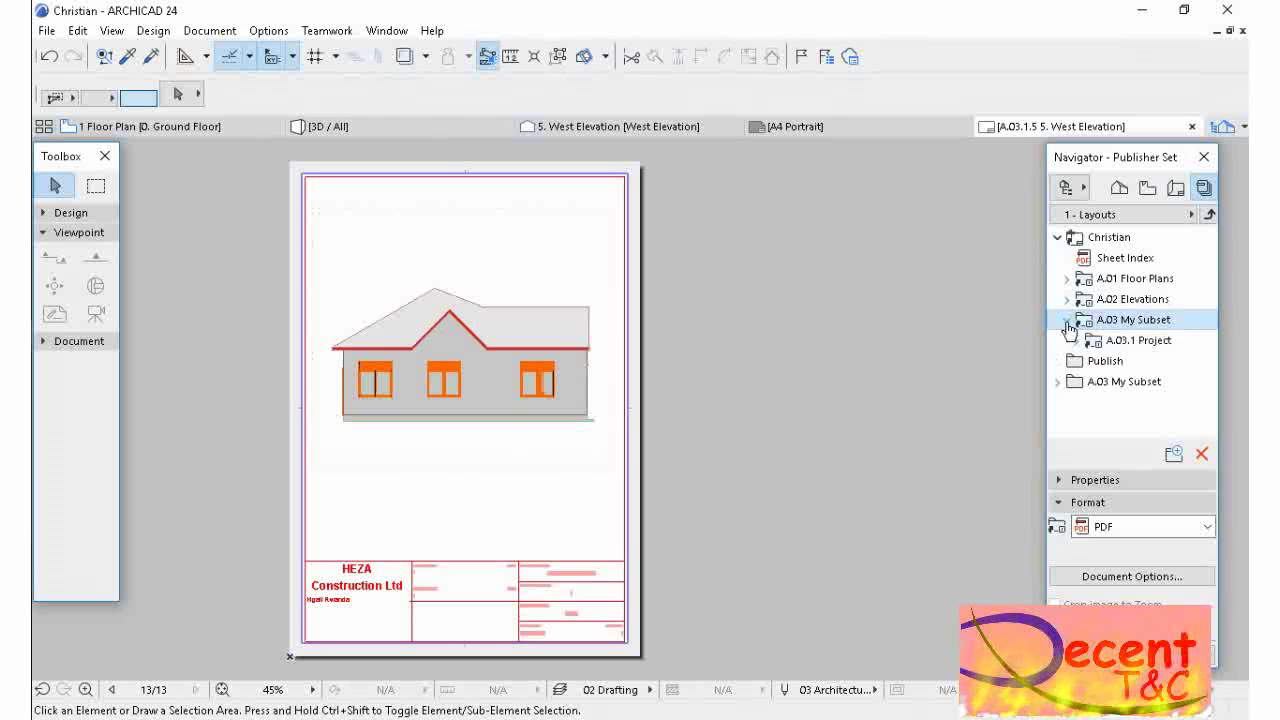
left_click(1075, 341)
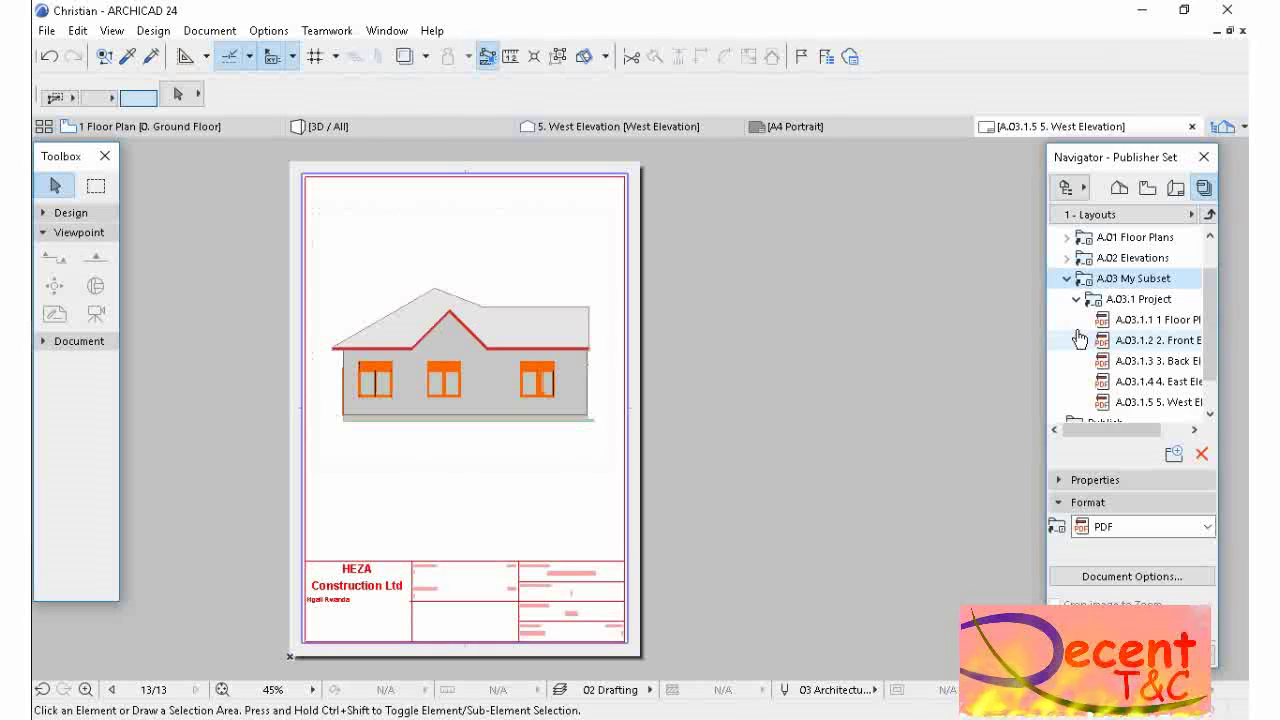
- Check the A.02 Elevations folder's options and expand its layouts without deleting anything
left_click(1112, 255)
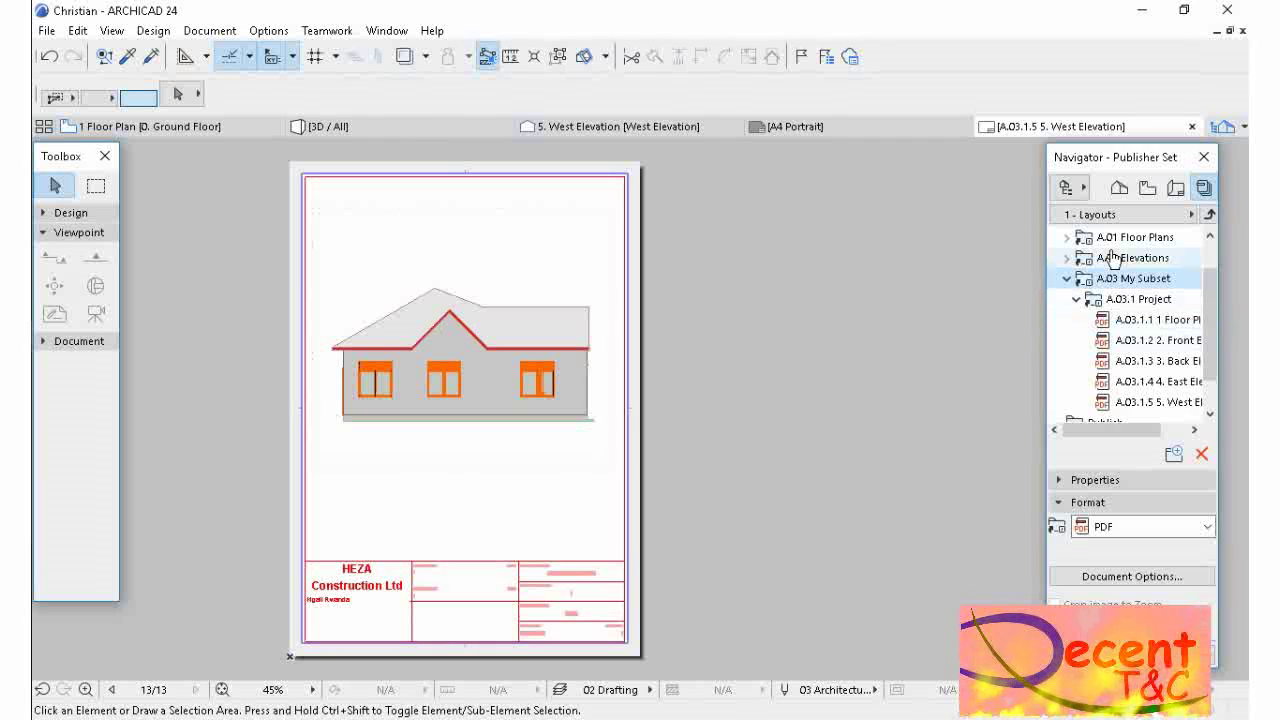
right_click(1112, 255)
key("Escape")
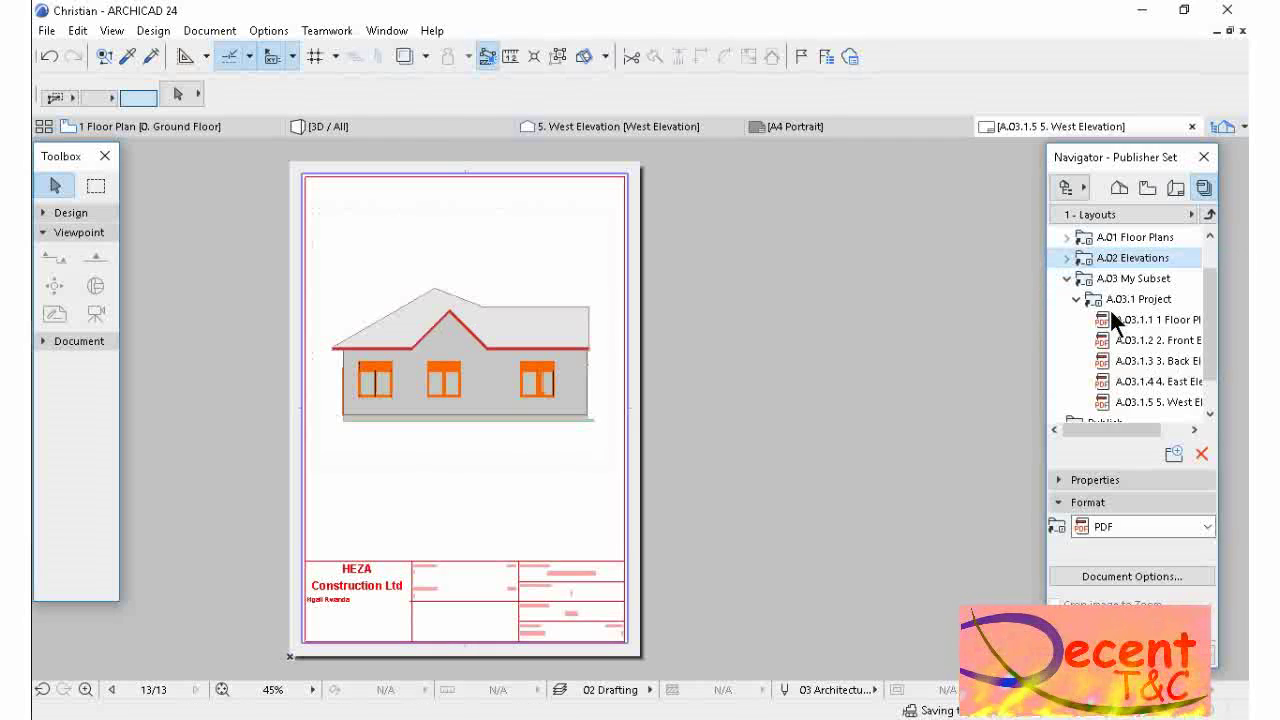
left_click(1066, 259)
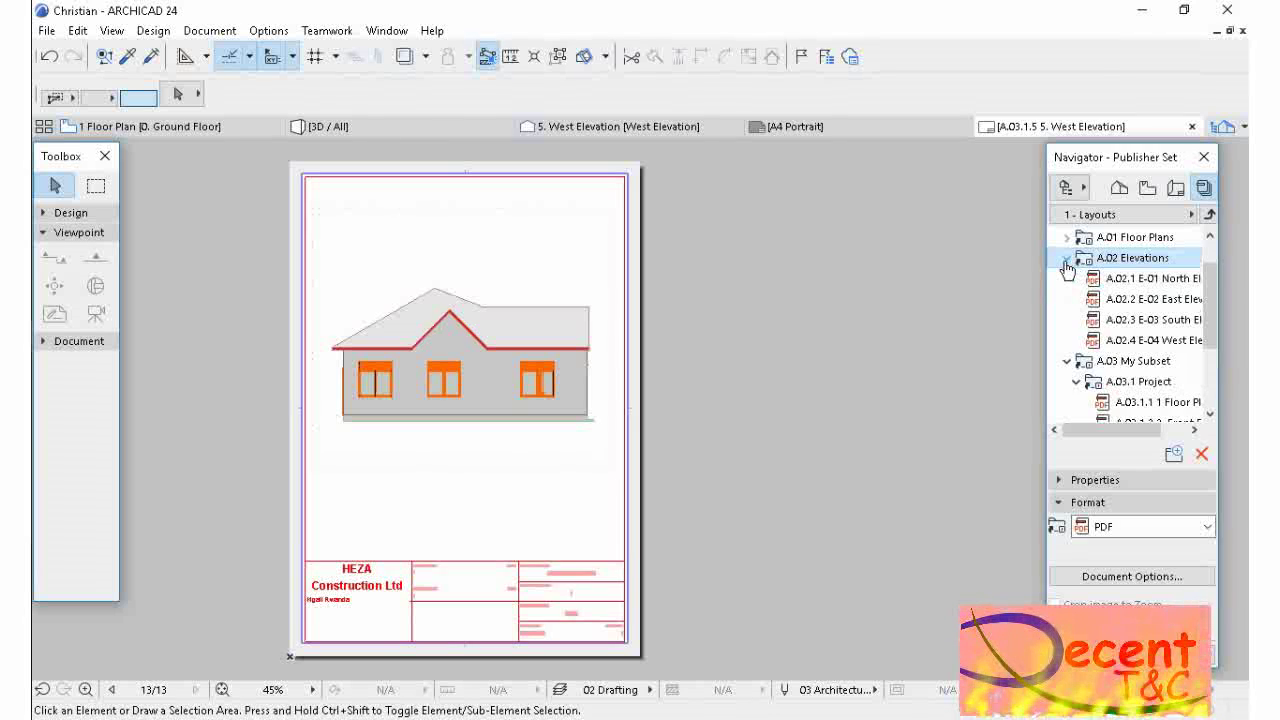
right_click(1100, 258)
key("Escape")
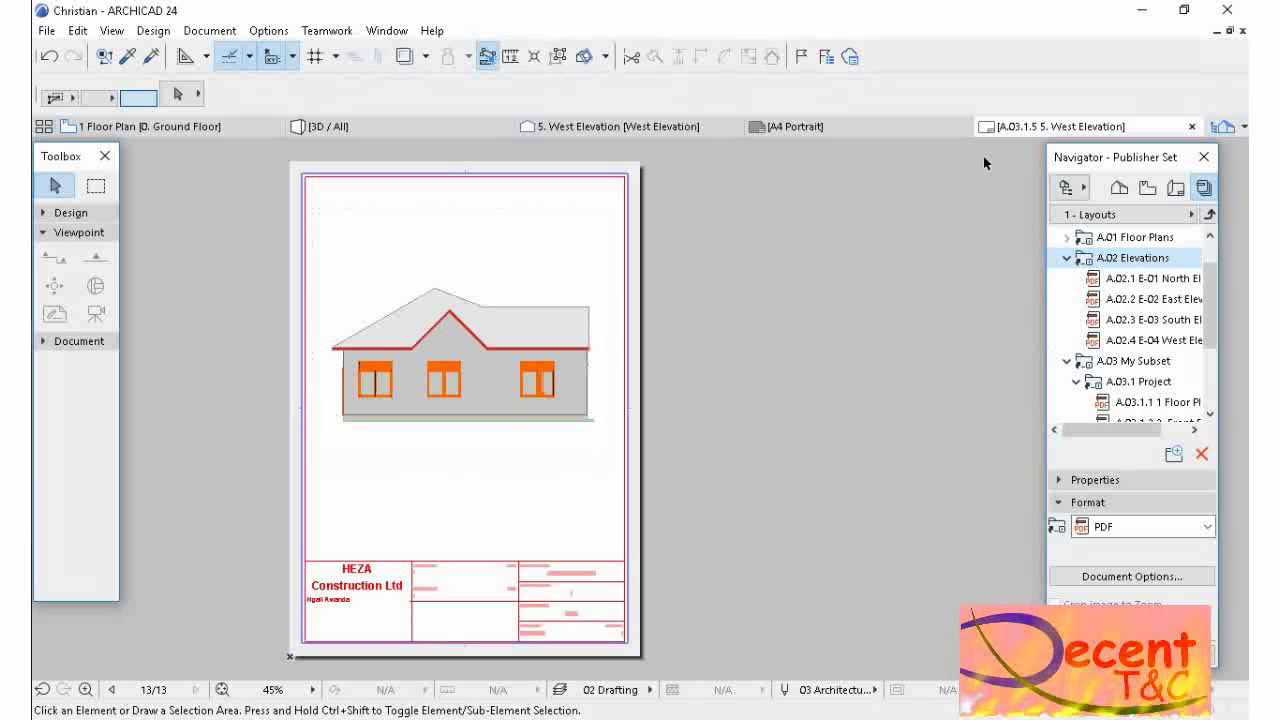
- Expand and select the copied A.03 My Subset, then collapse all the other folders
scroll(1114, 280, "down", 2)
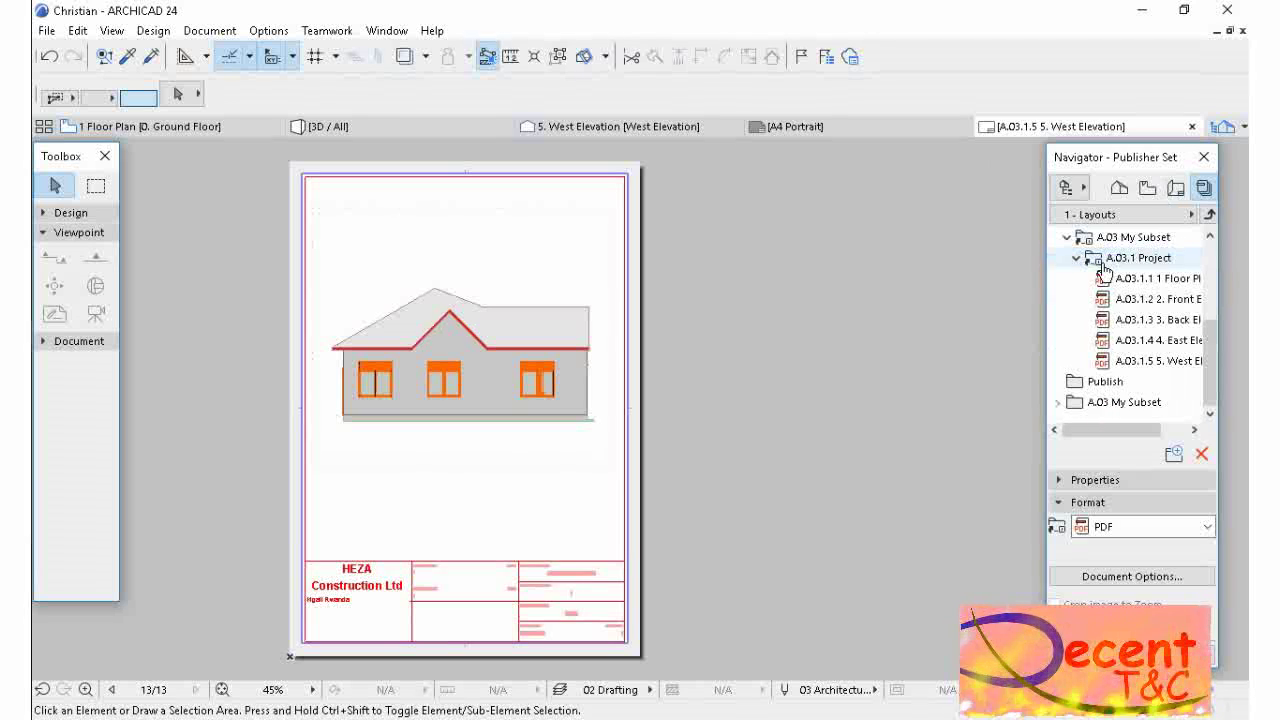
double_click(1076, 401)
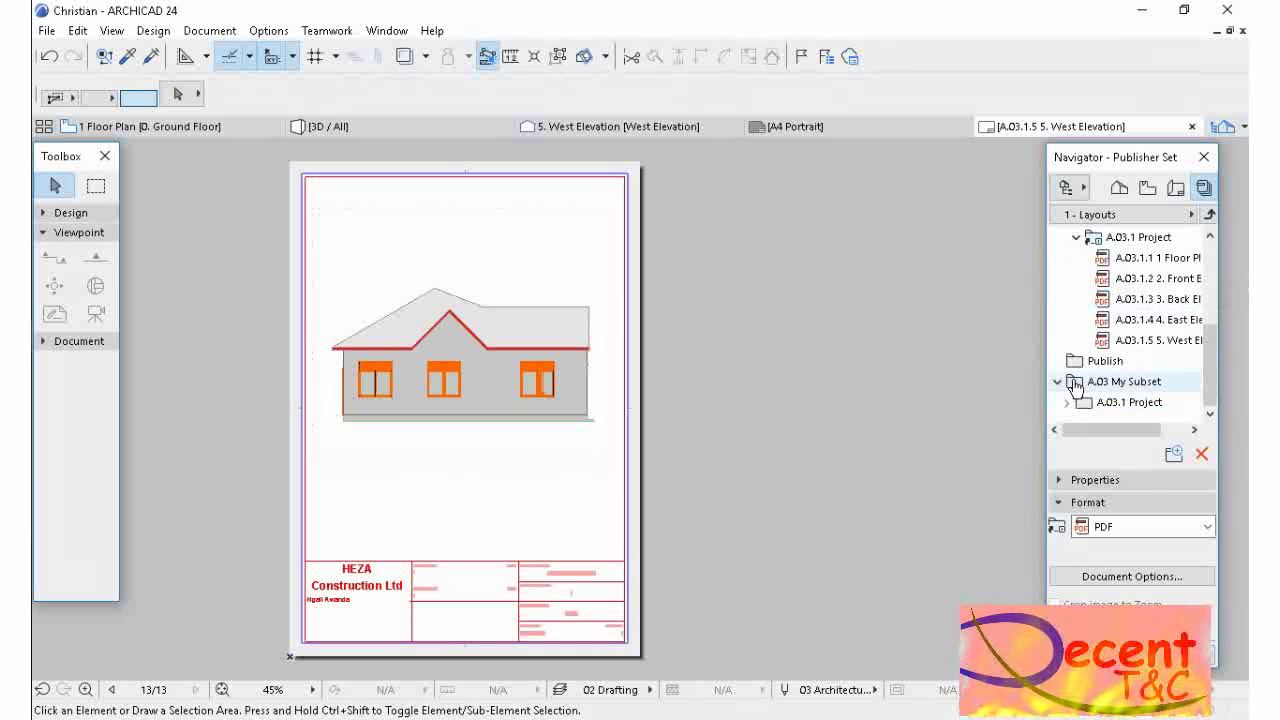
left_click(1100, 381)
left_click(1080, 240)
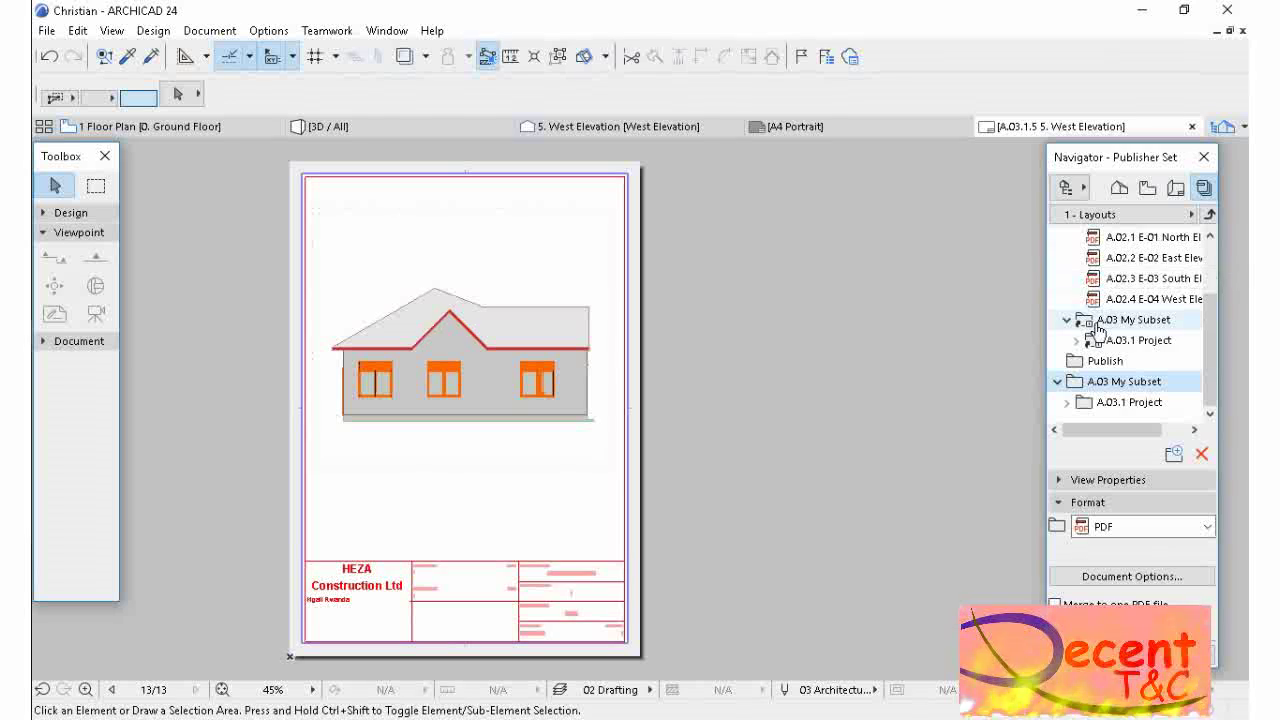
left_click(1067, 320)
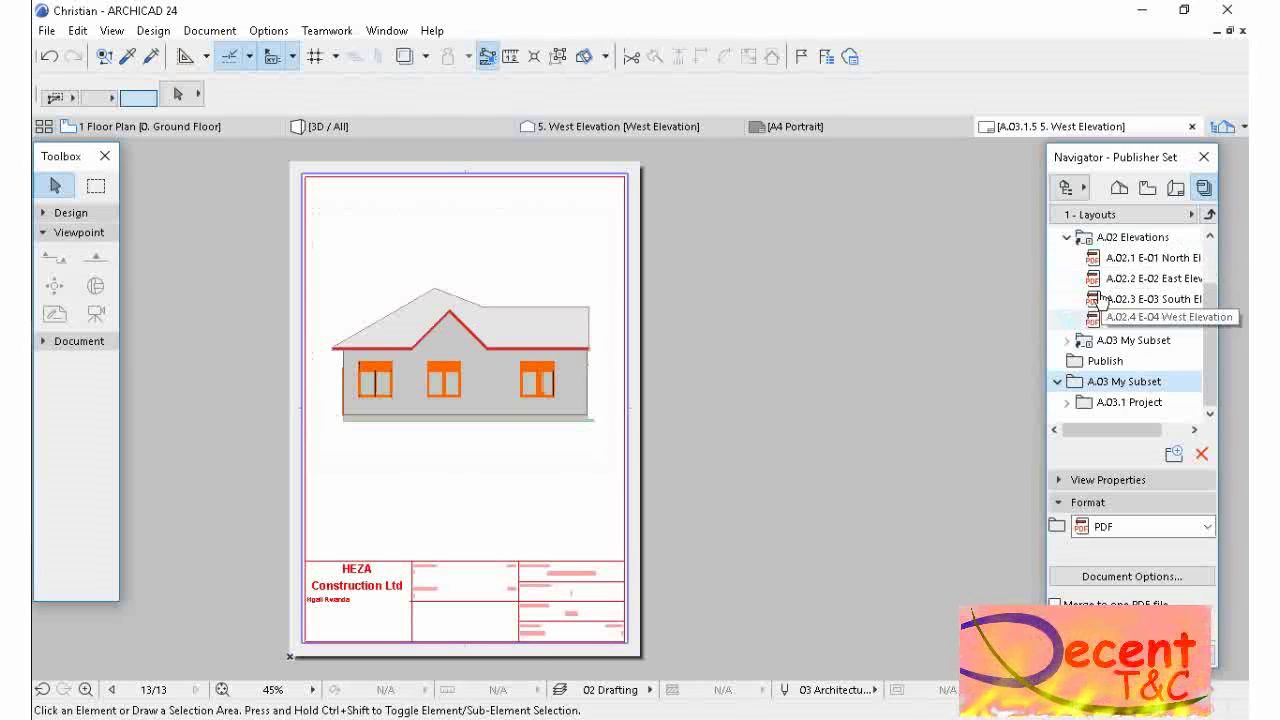
left_click(1067, 237)
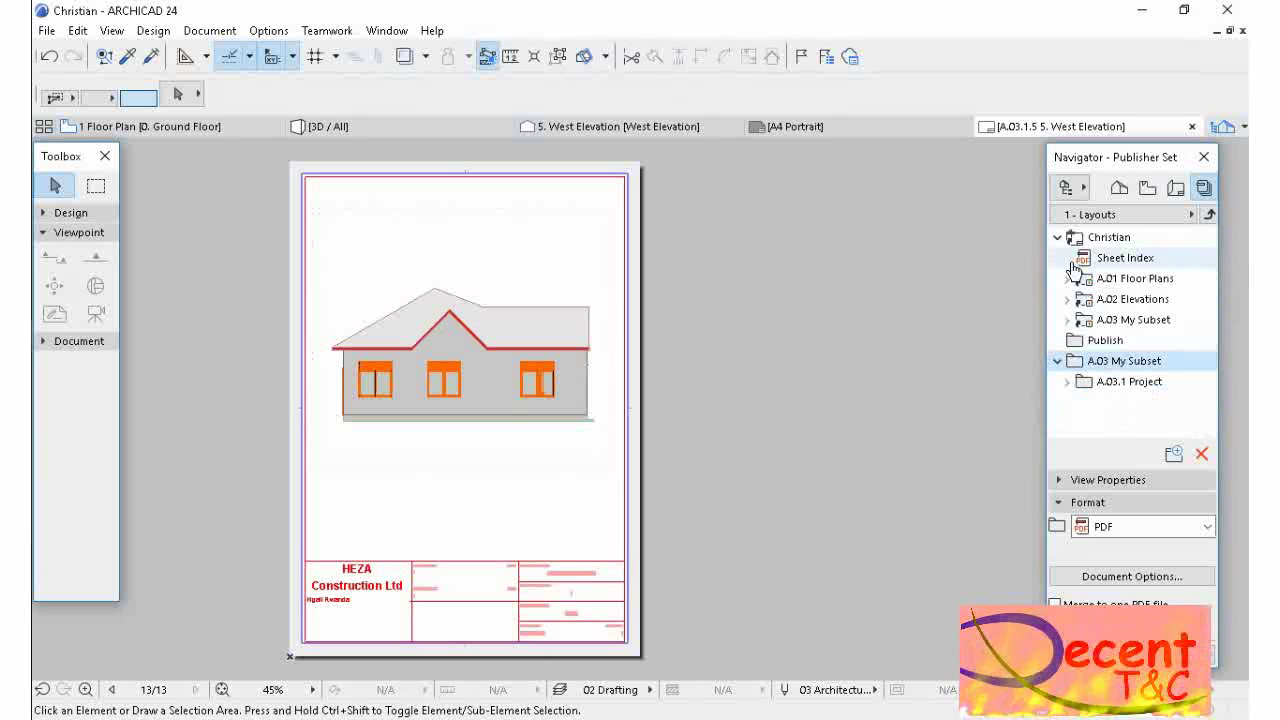
left_click(1057, 361)
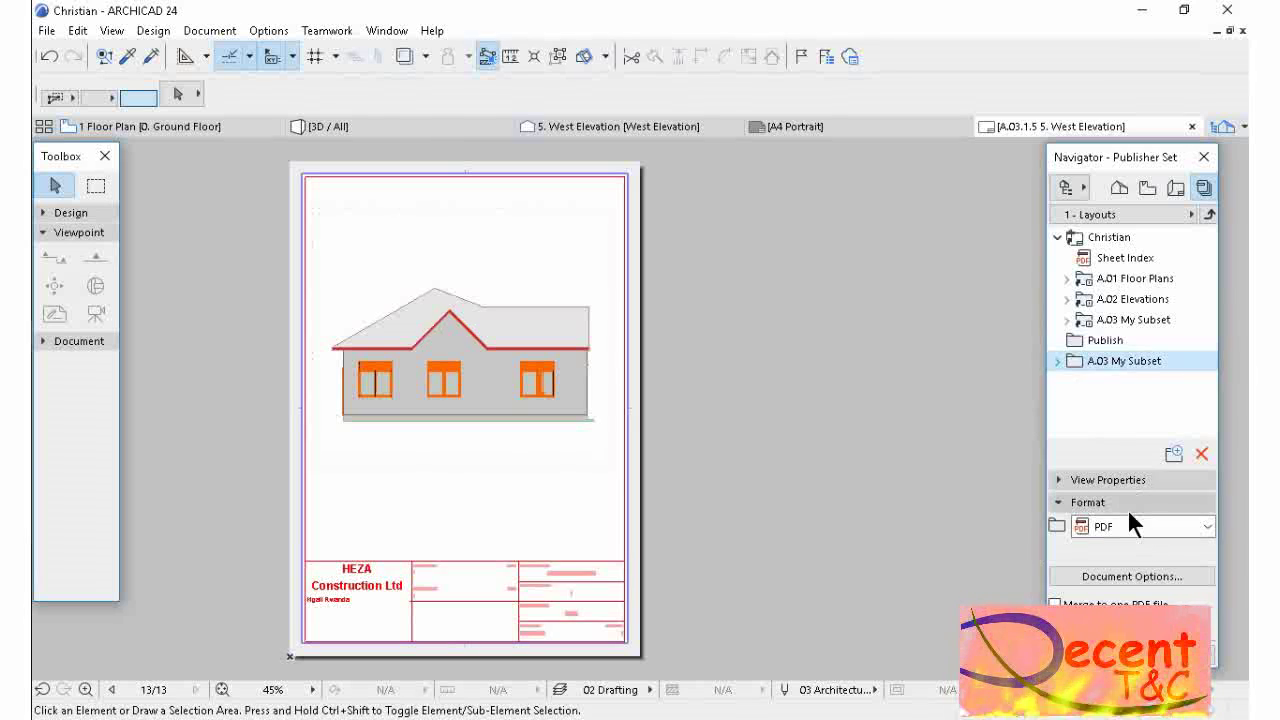
left_click(1117, 577)
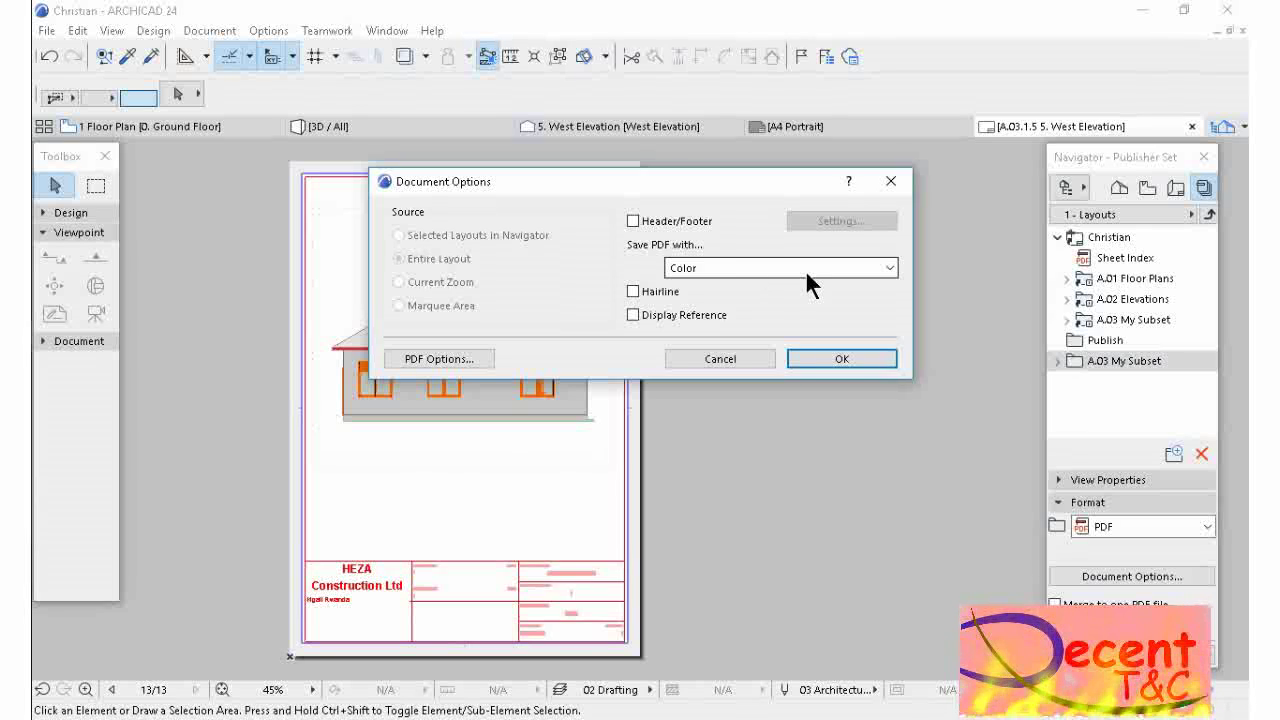
left_click(723, 262)
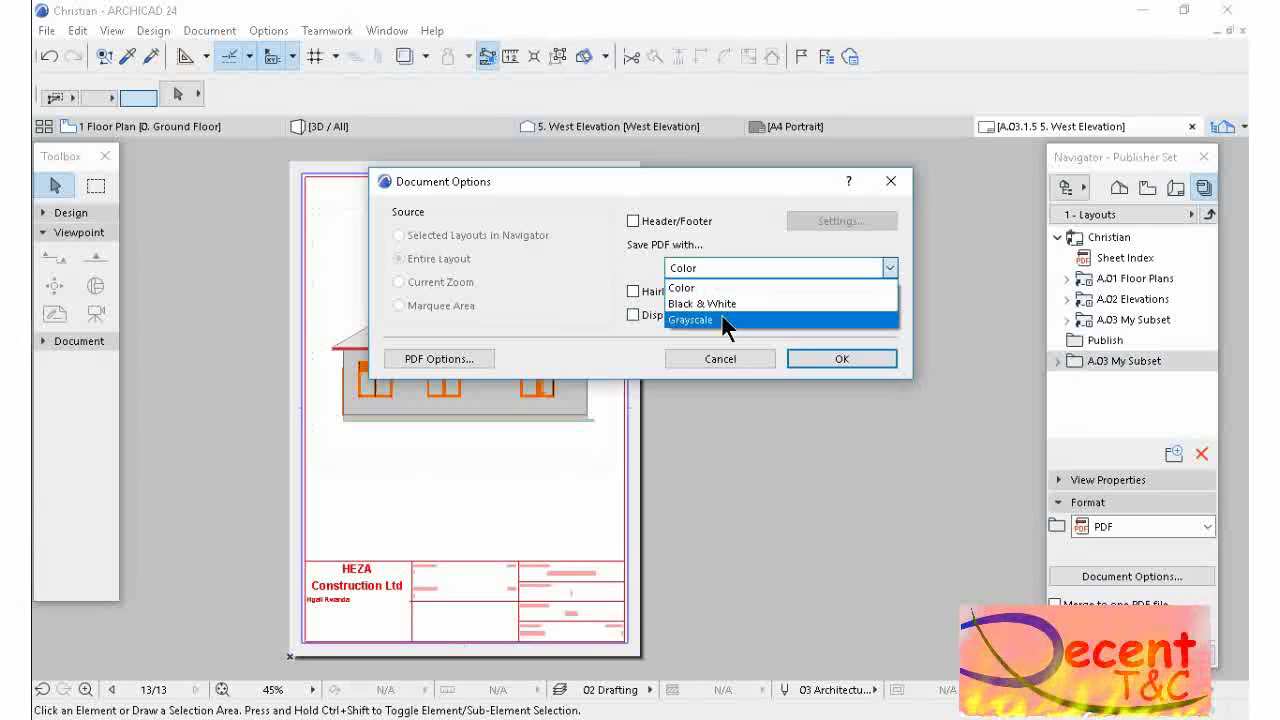
left_click(733, 252)
left_click(846, 358)
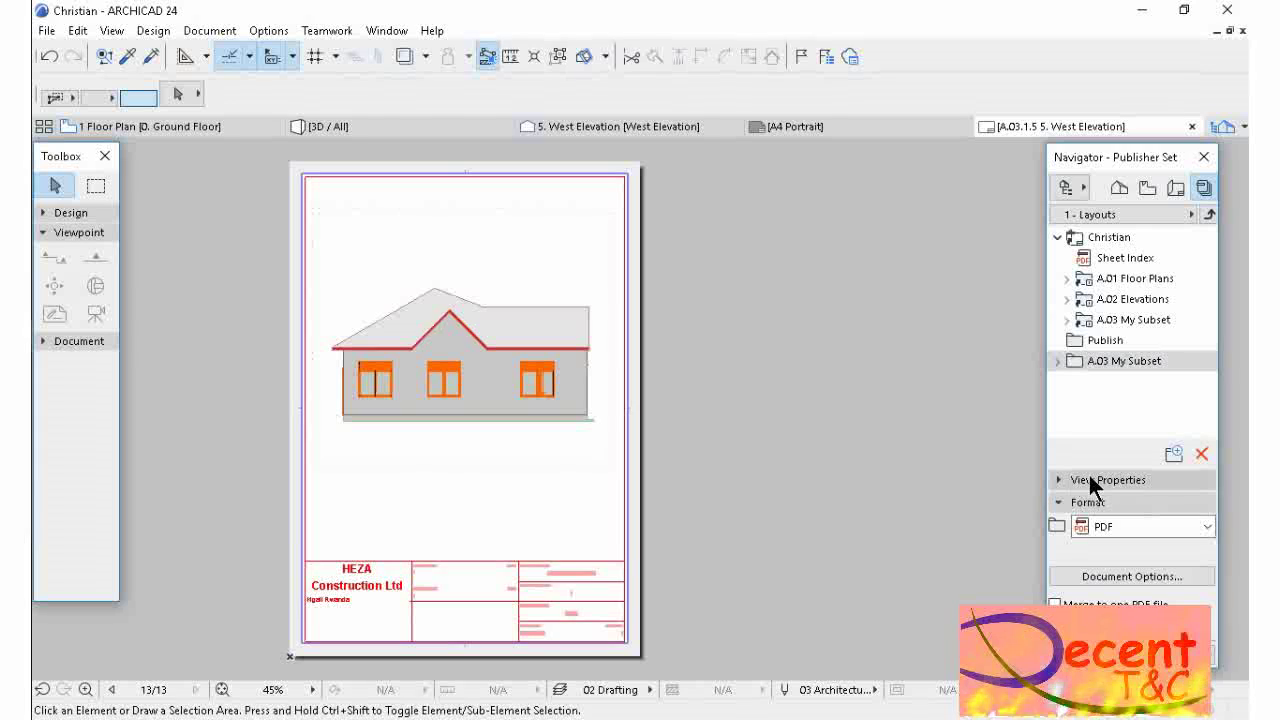
left_click(1060, 484)
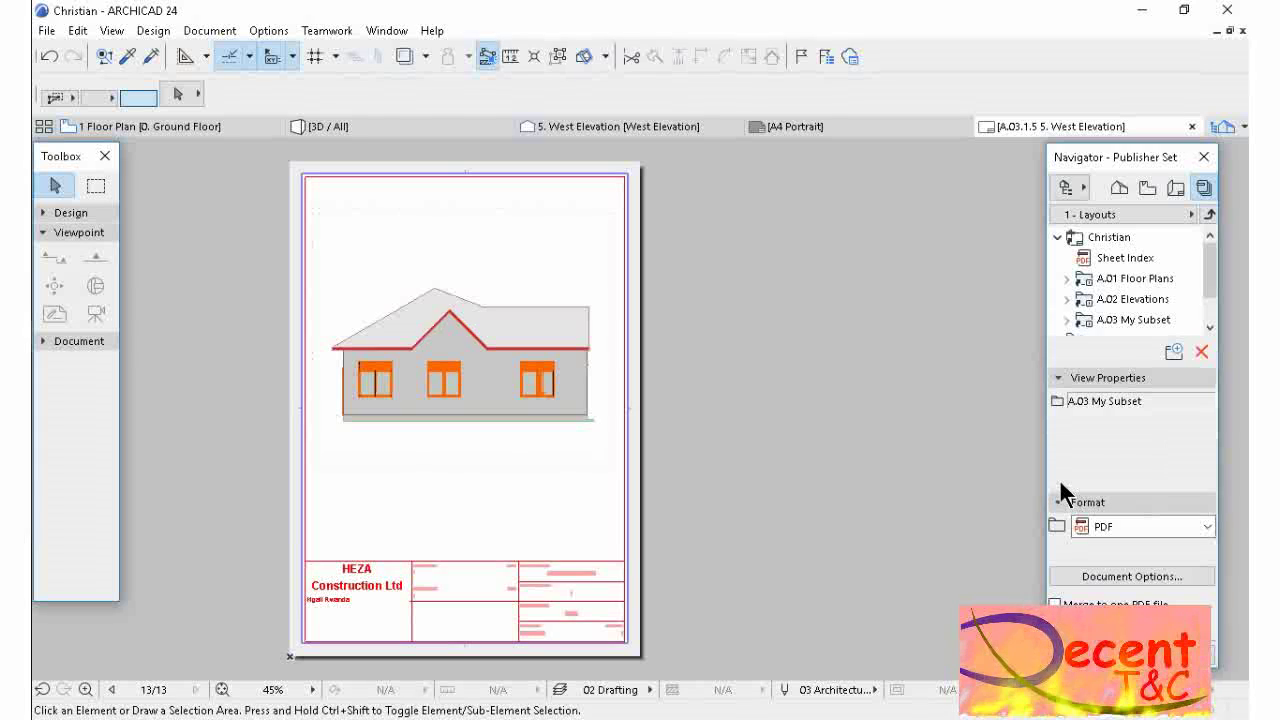
left_click(1117, 373)
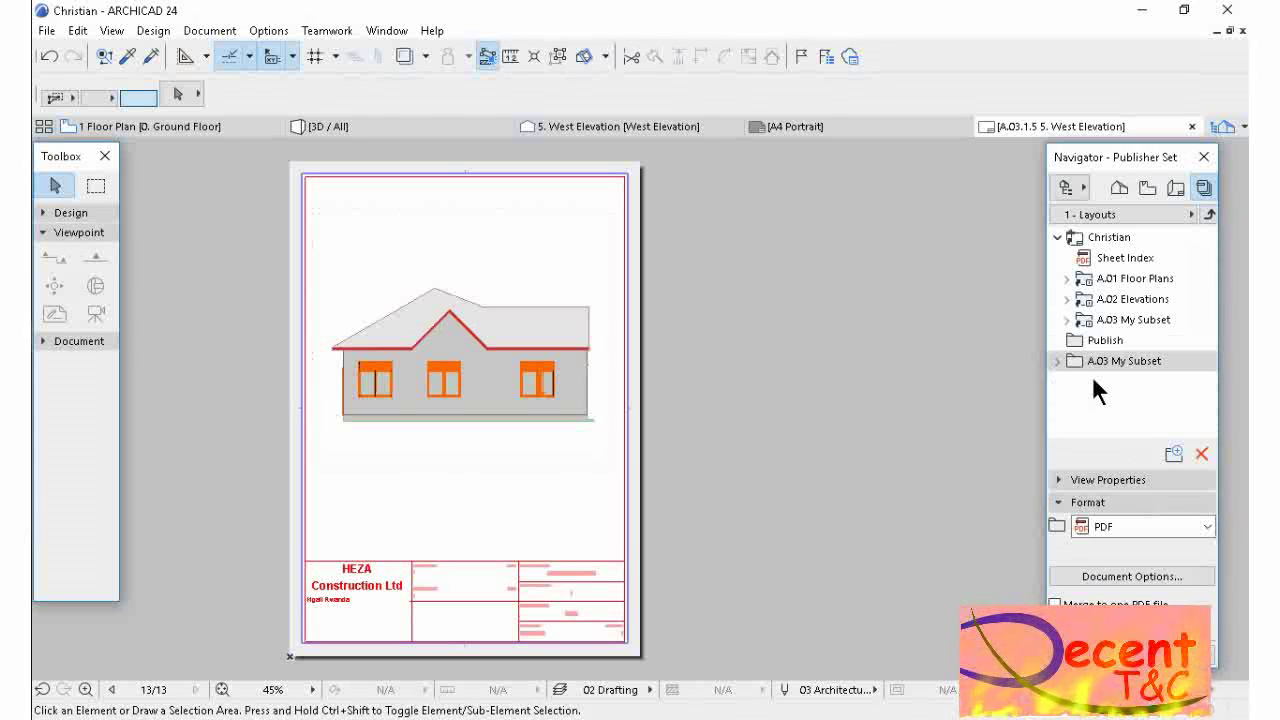
right_click(1112, 479)
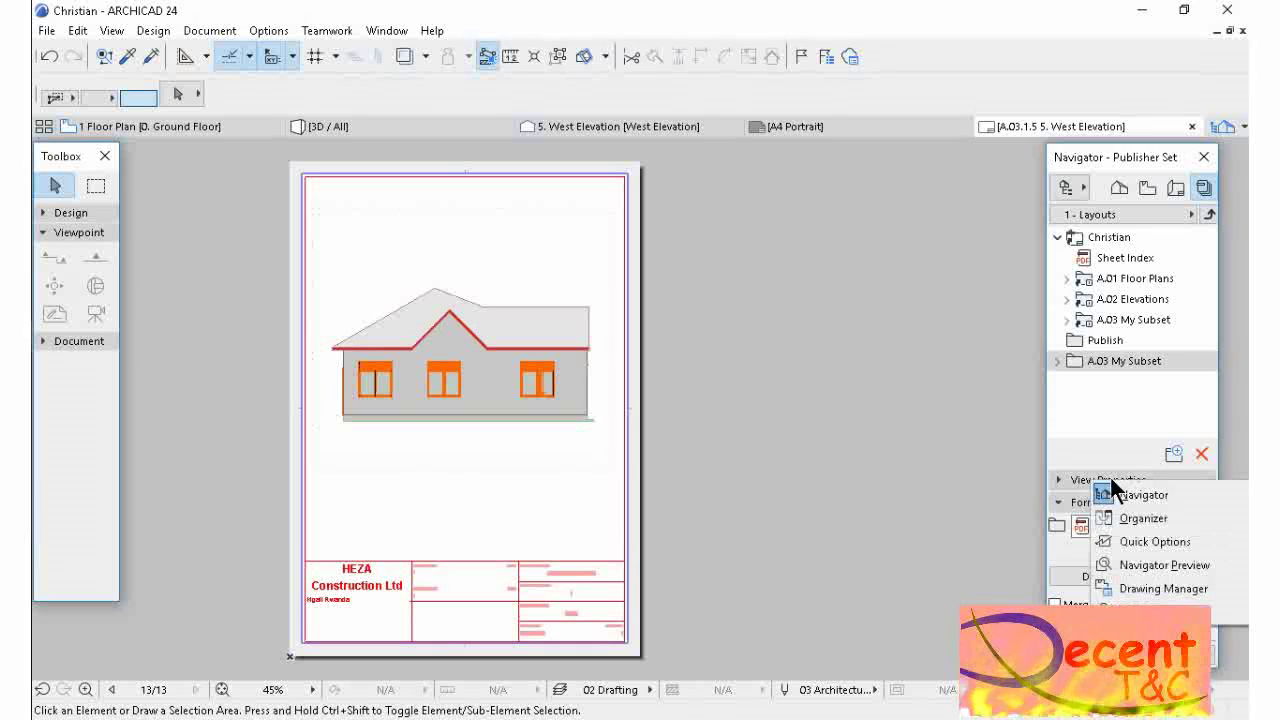
left_click(1066, 394)
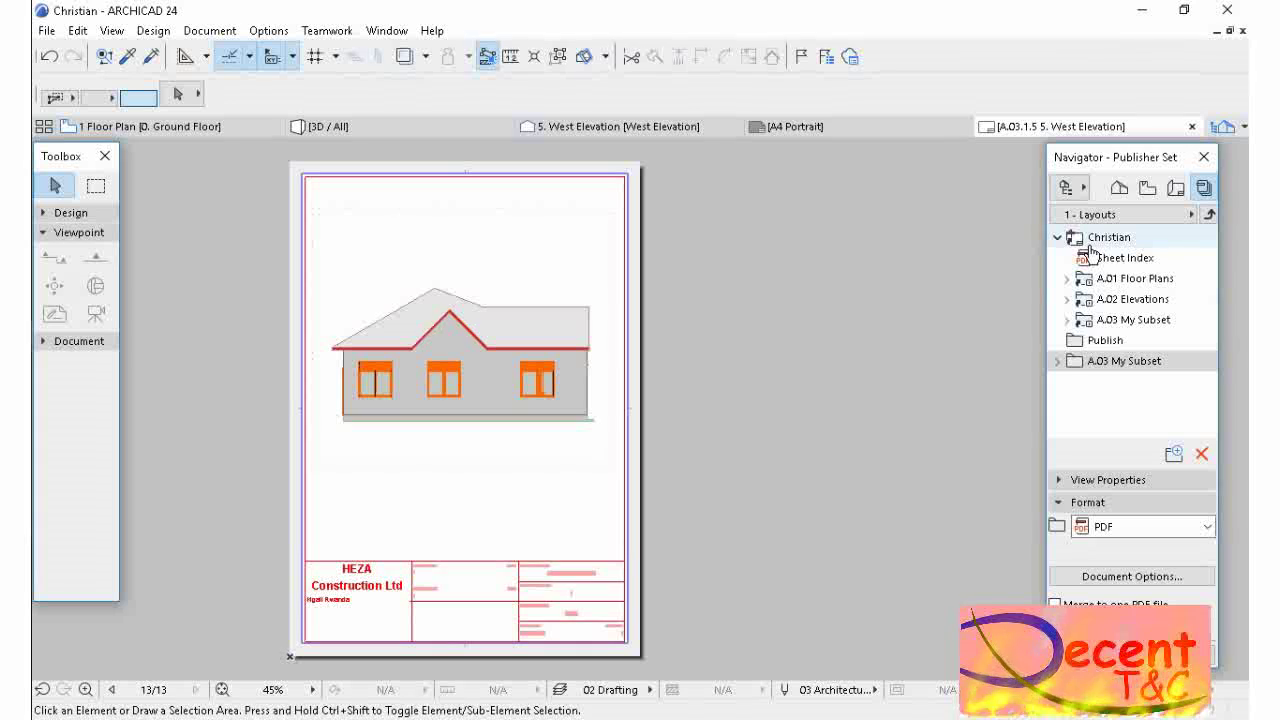
right_click(1078, 340)
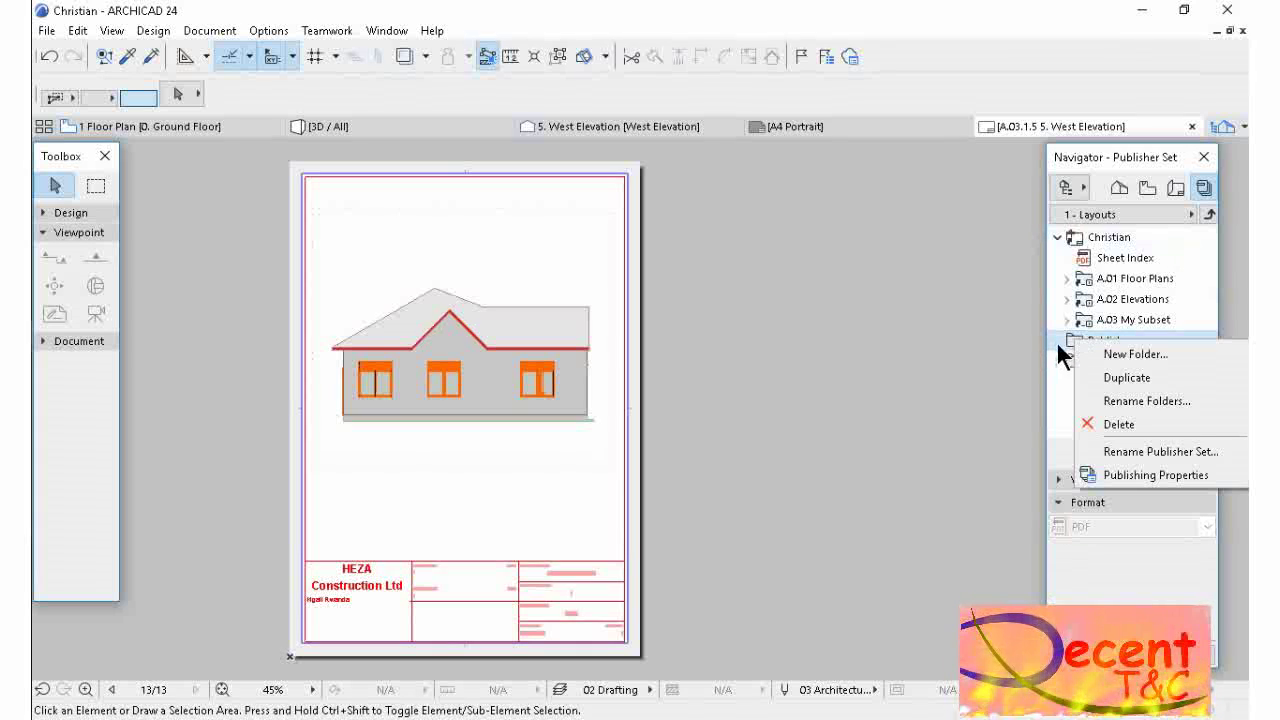
left_click(1088, 376)
right_click(1076, 362)
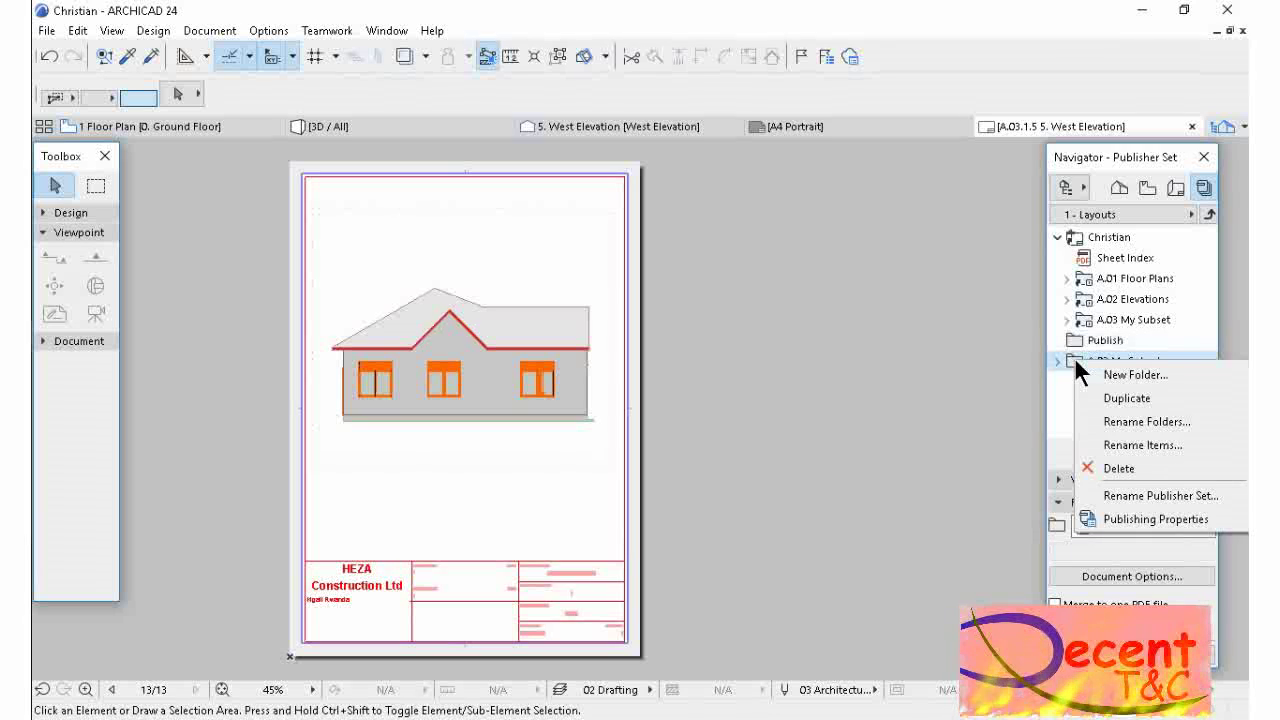
key("Escape")
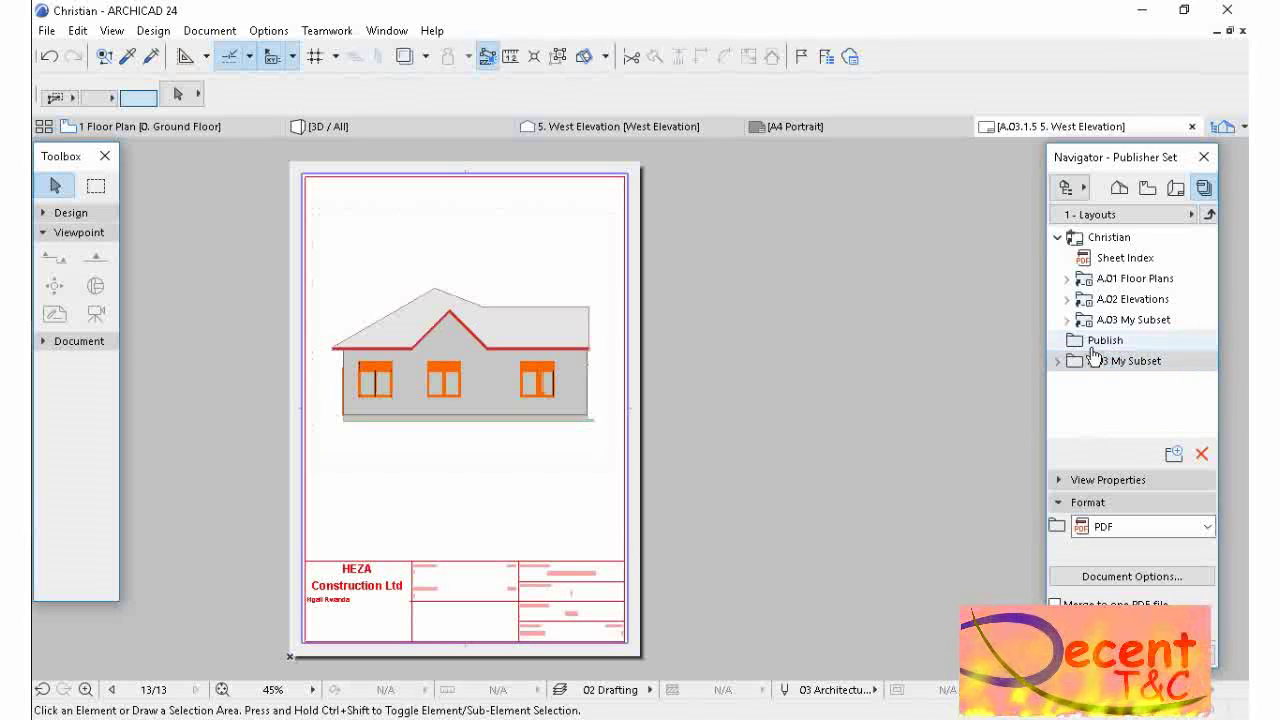
- Open A.03 My Subset's Publishing Properties and set it to Save files as a single file
right_click(1077, 360)
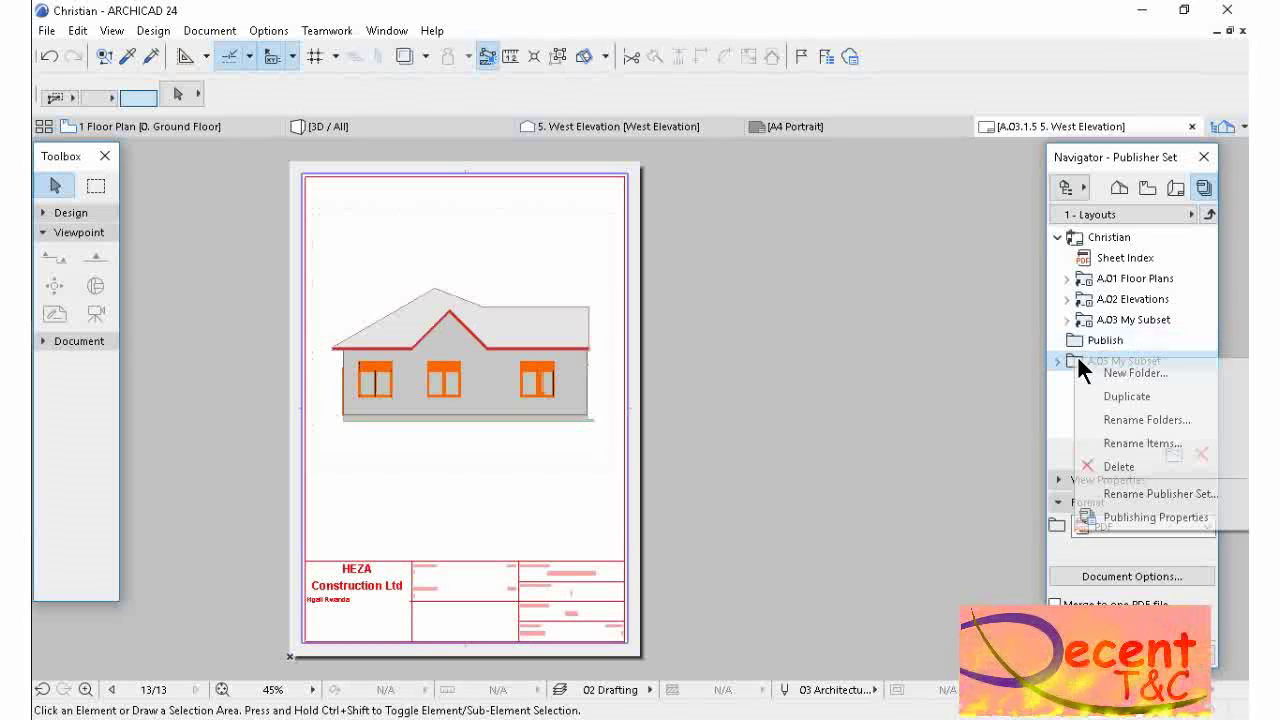
left_click(1150, 516)
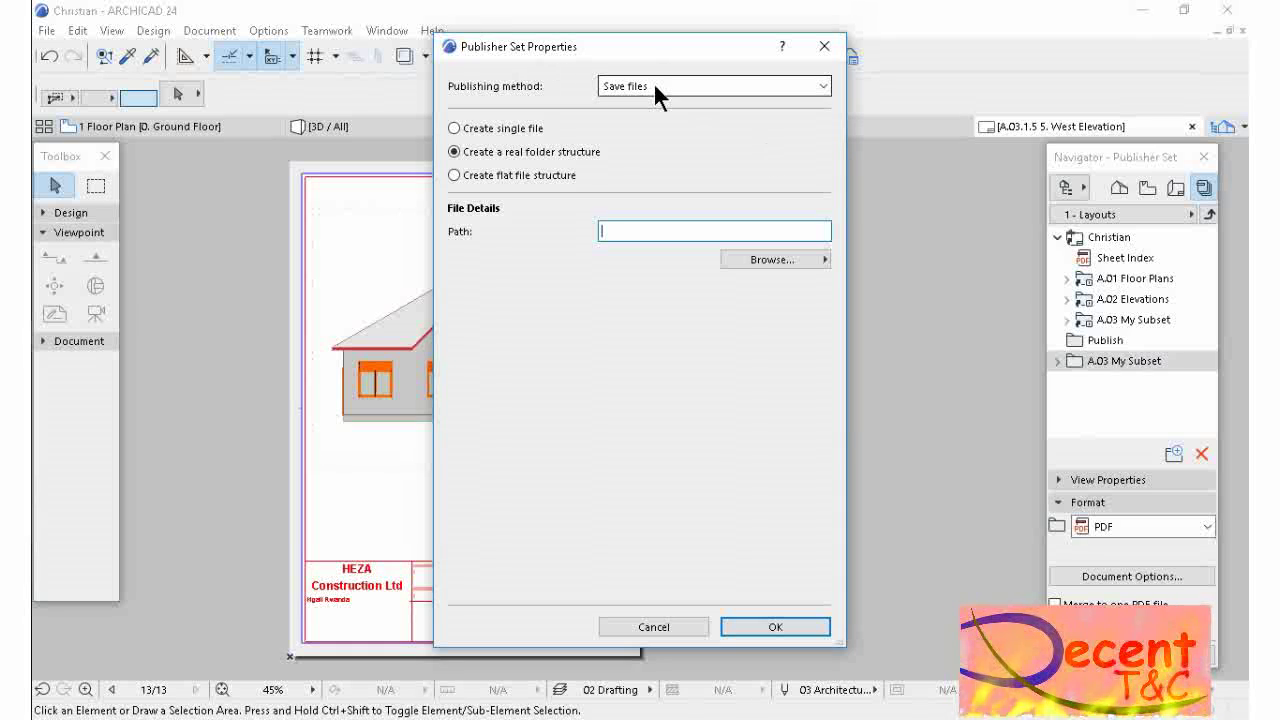
left_click(824, 85)
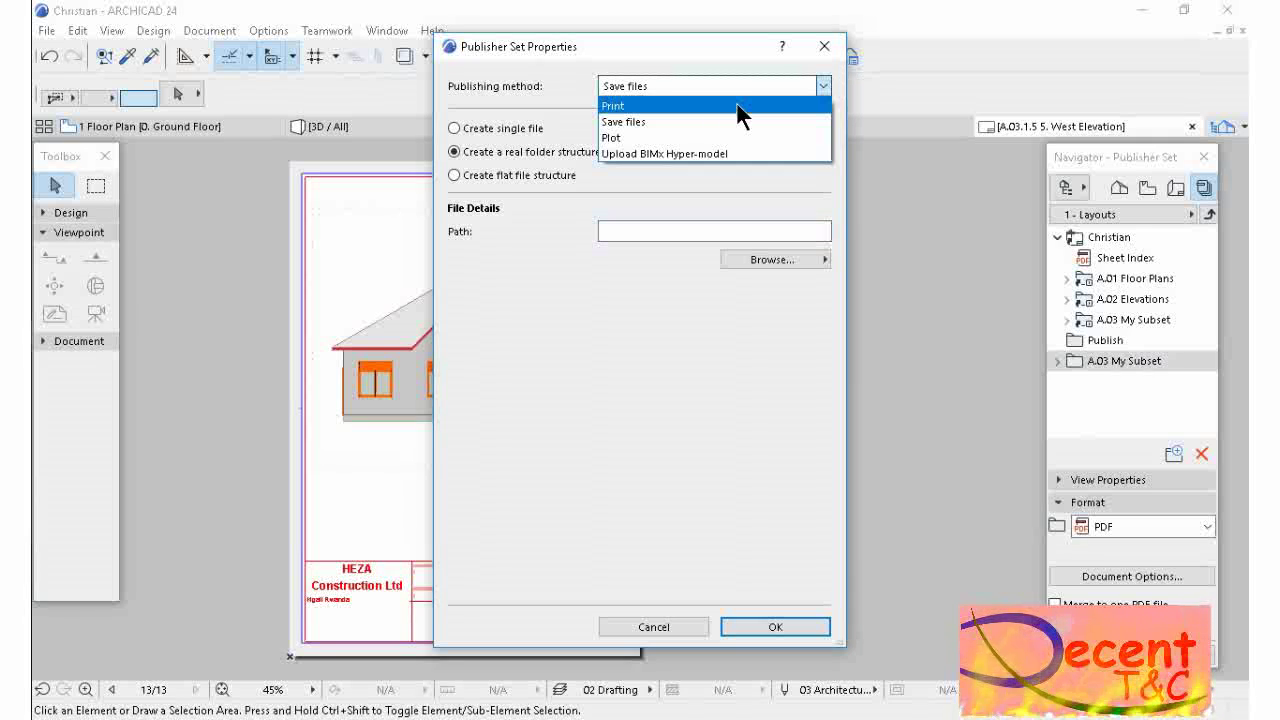
left_click(642, 121)
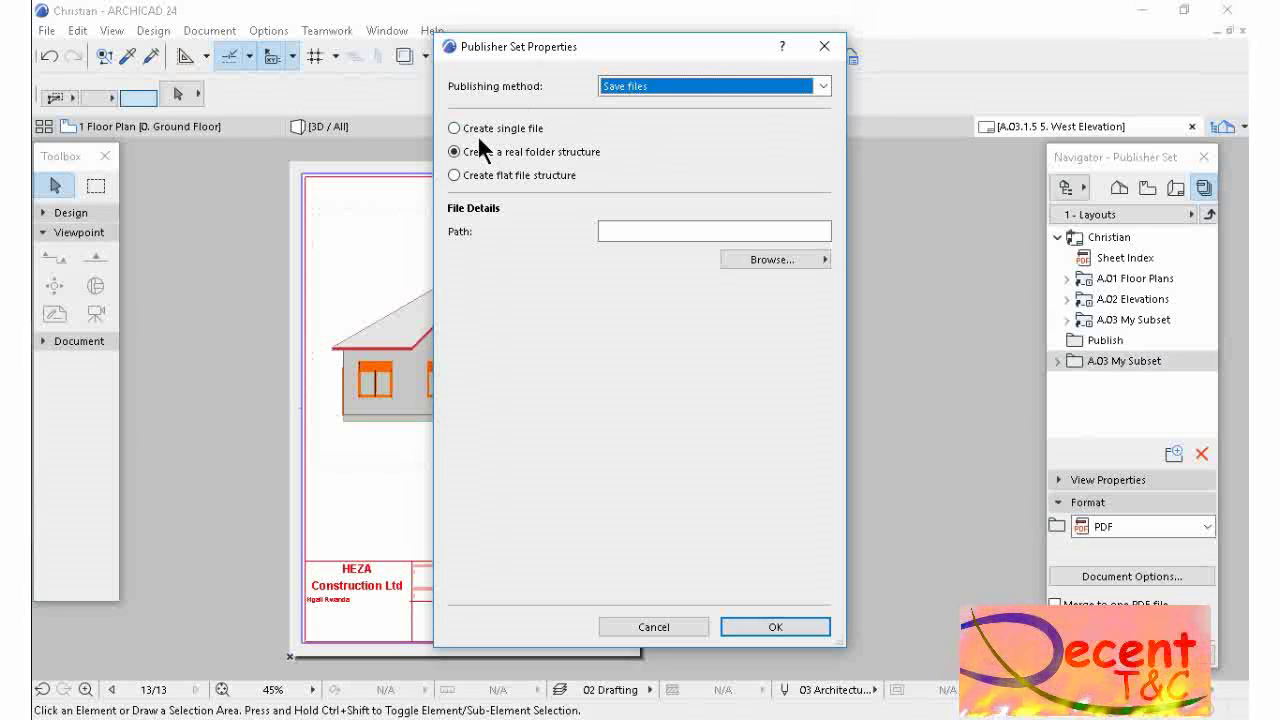
left_click(469, 126)
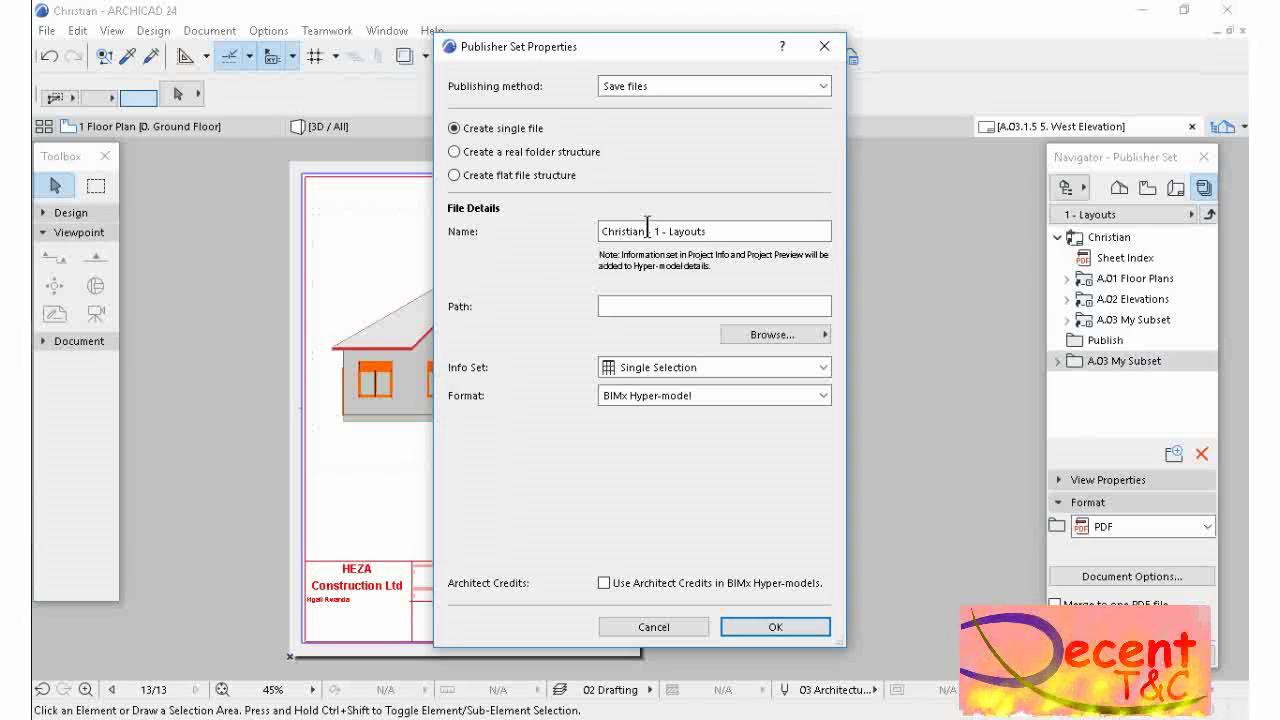
- Delete the '- 1 - Layouts' suffix from the output file name
triple_click(720, 231)
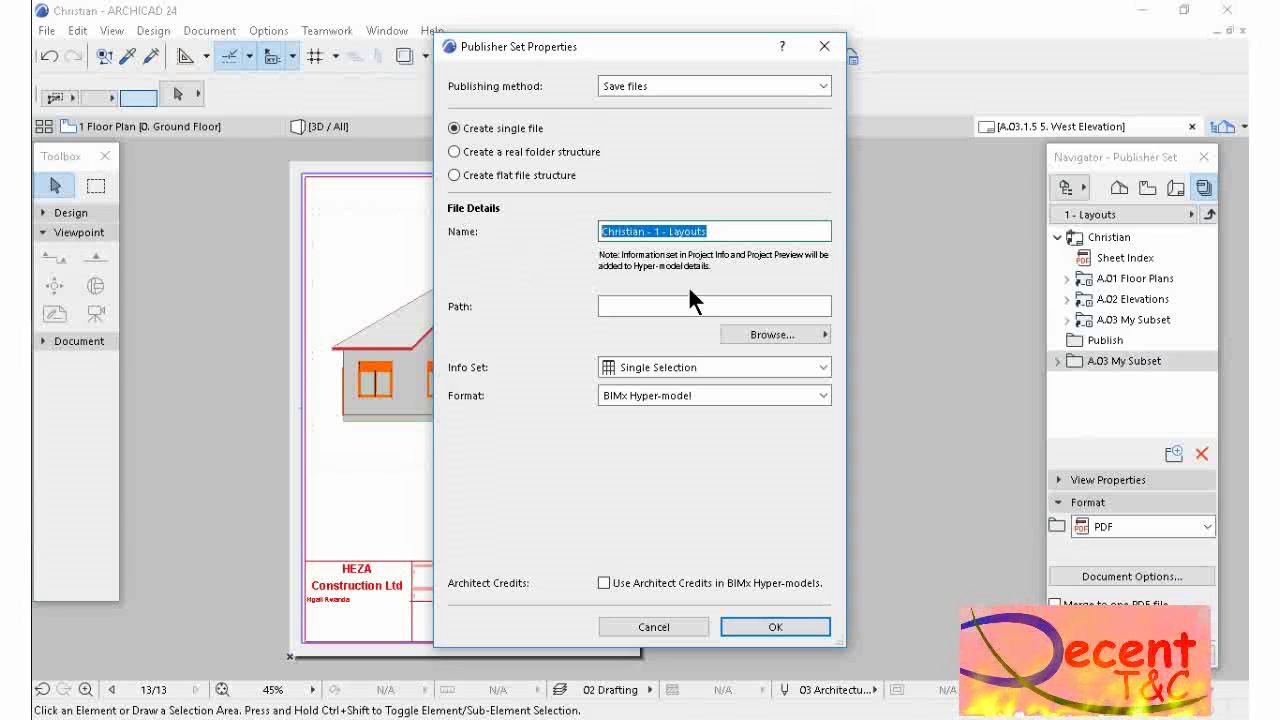
left_click(752, 231)
left_click_drag(752, 233, 648, 321)
key("BackSpace")
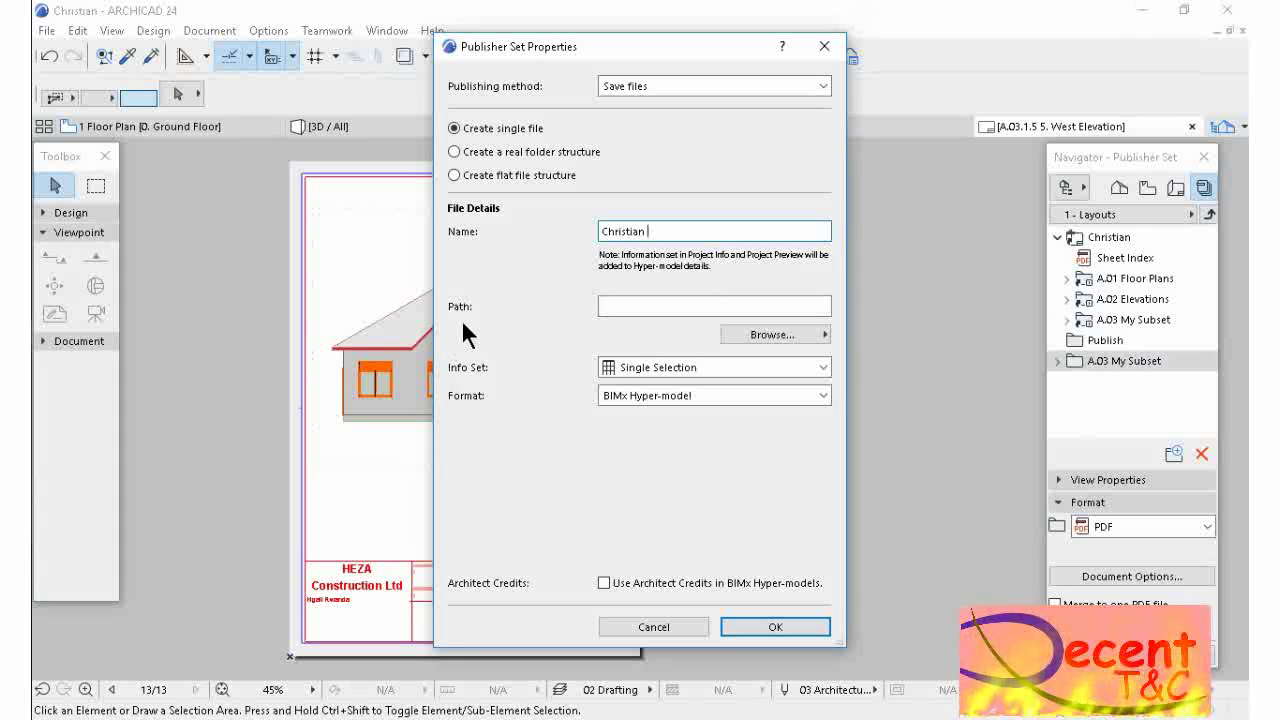
- Set the save location to the Desktop folder on the local file system
left_click(742, 335)
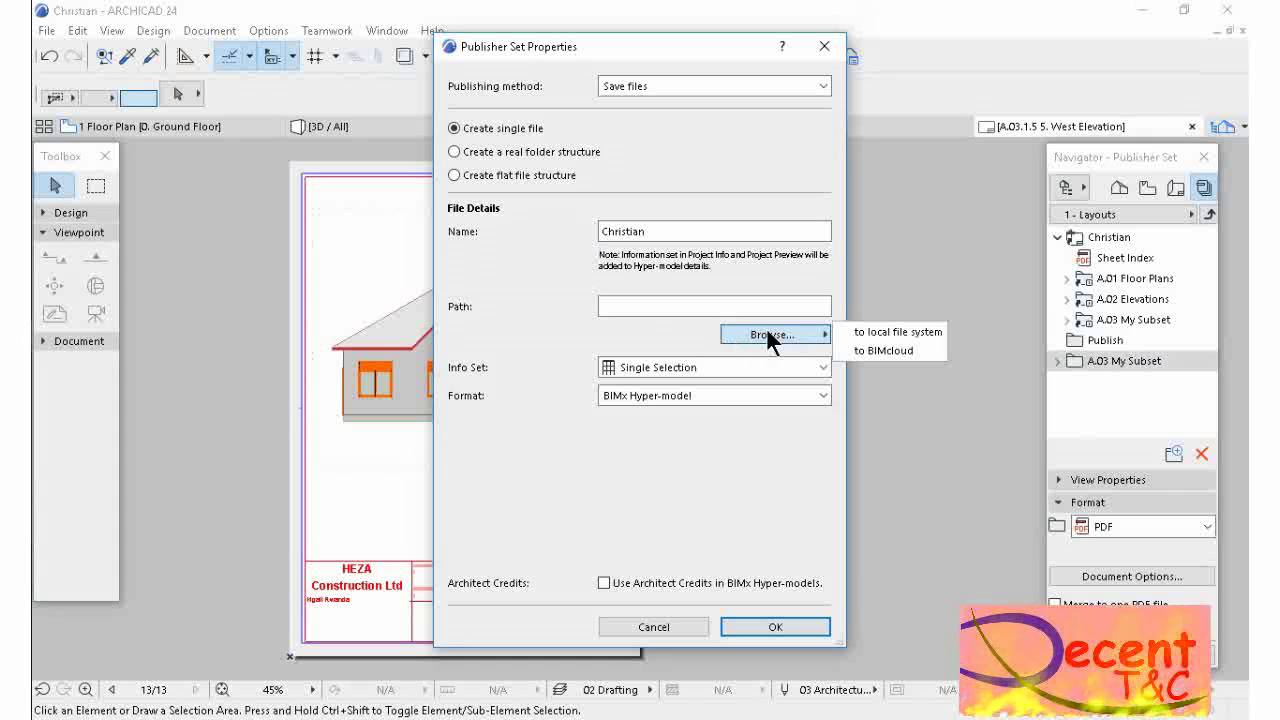
left_click(875, 335)
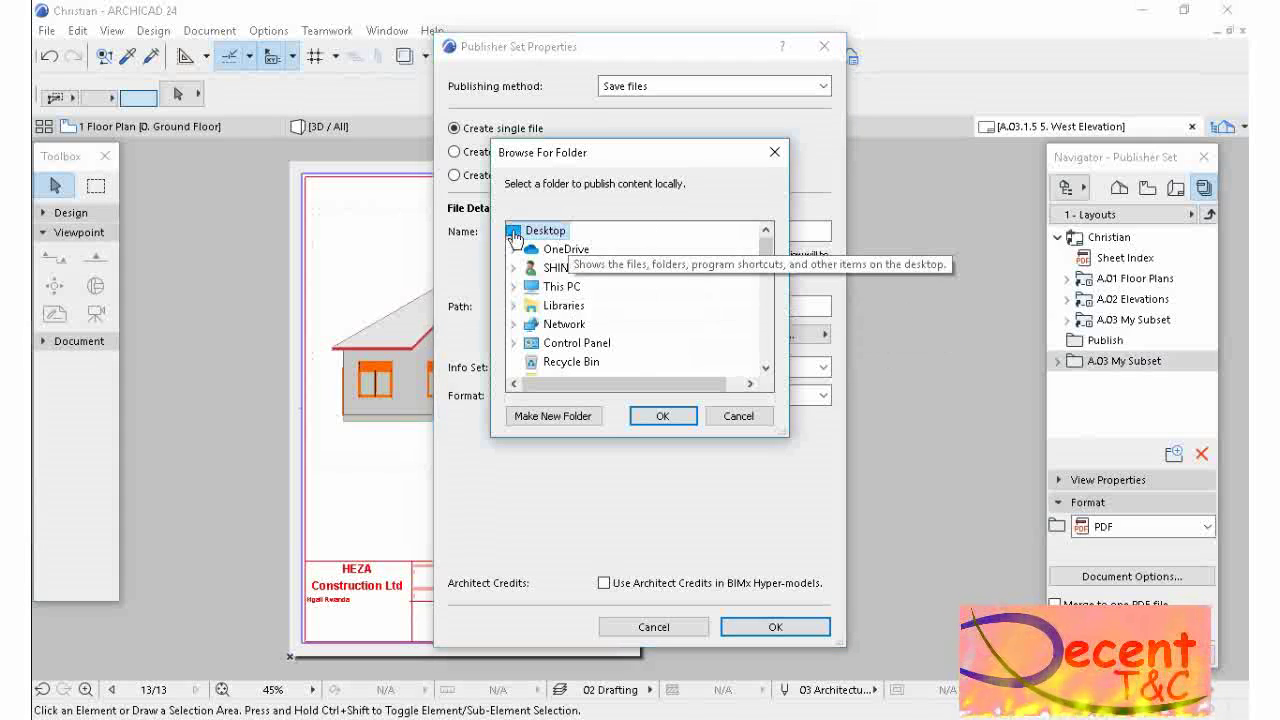
scroll(615, 355, "down", 5)
scroll(630, 331, "down", 2)
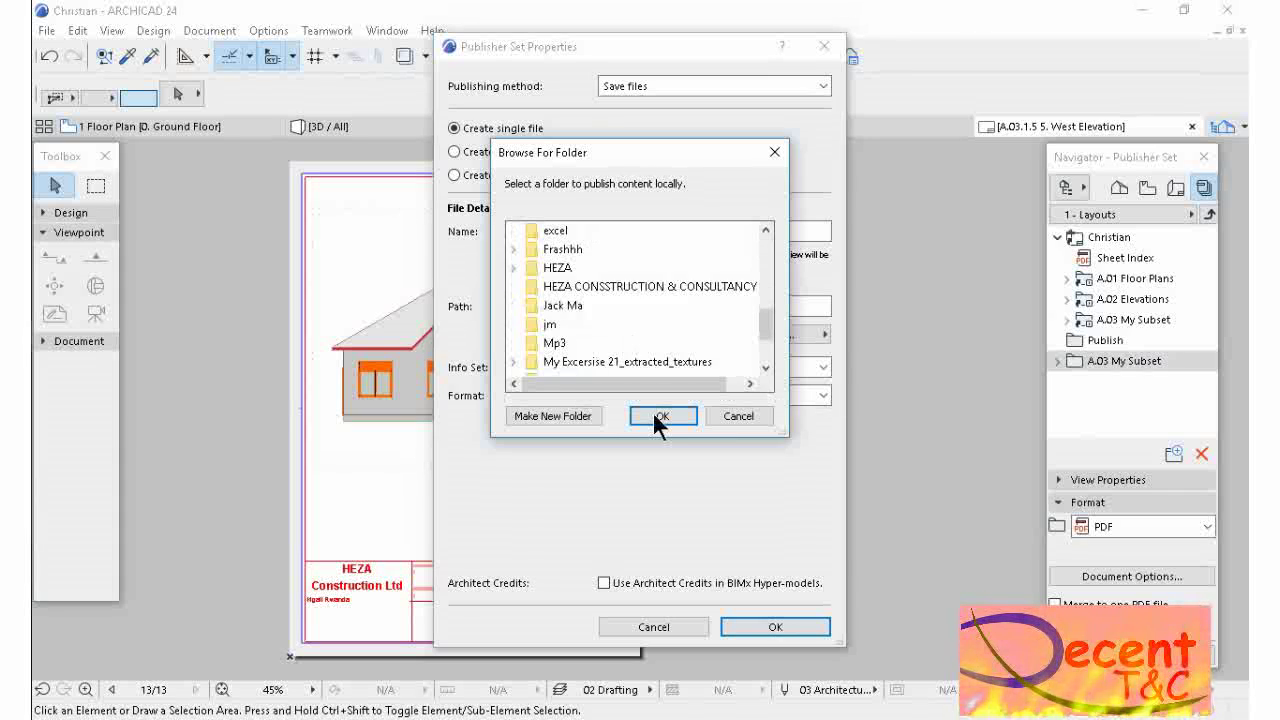
left_click(655, 413)
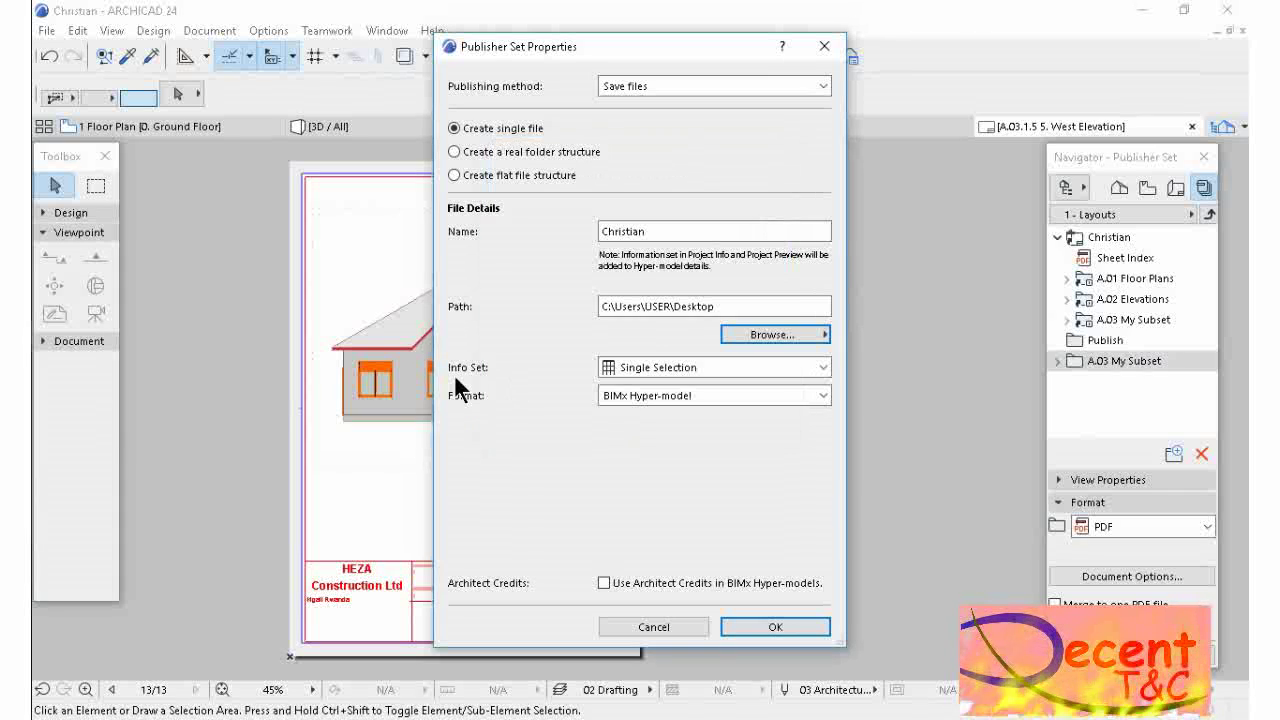
- Keep Single Selection as the info set and switch the output format to PDF
left_click(821, 367)
left_click(661, 434)
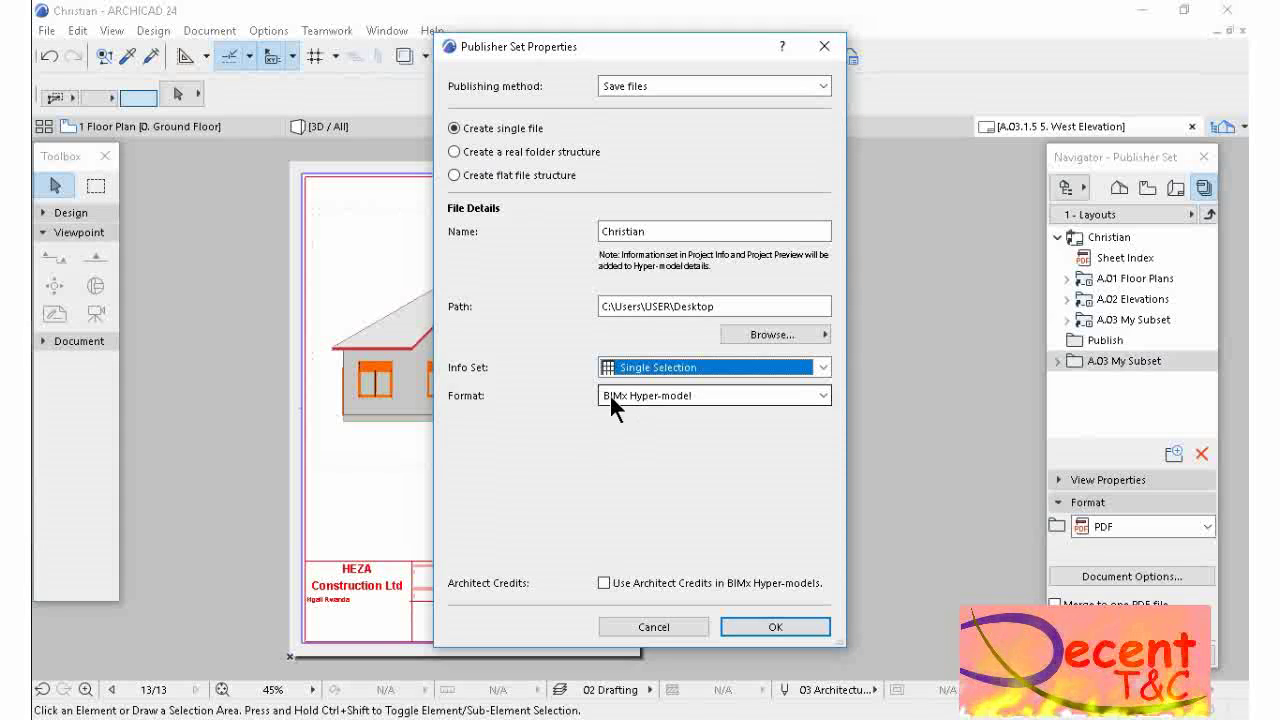
left_click(826, 395)
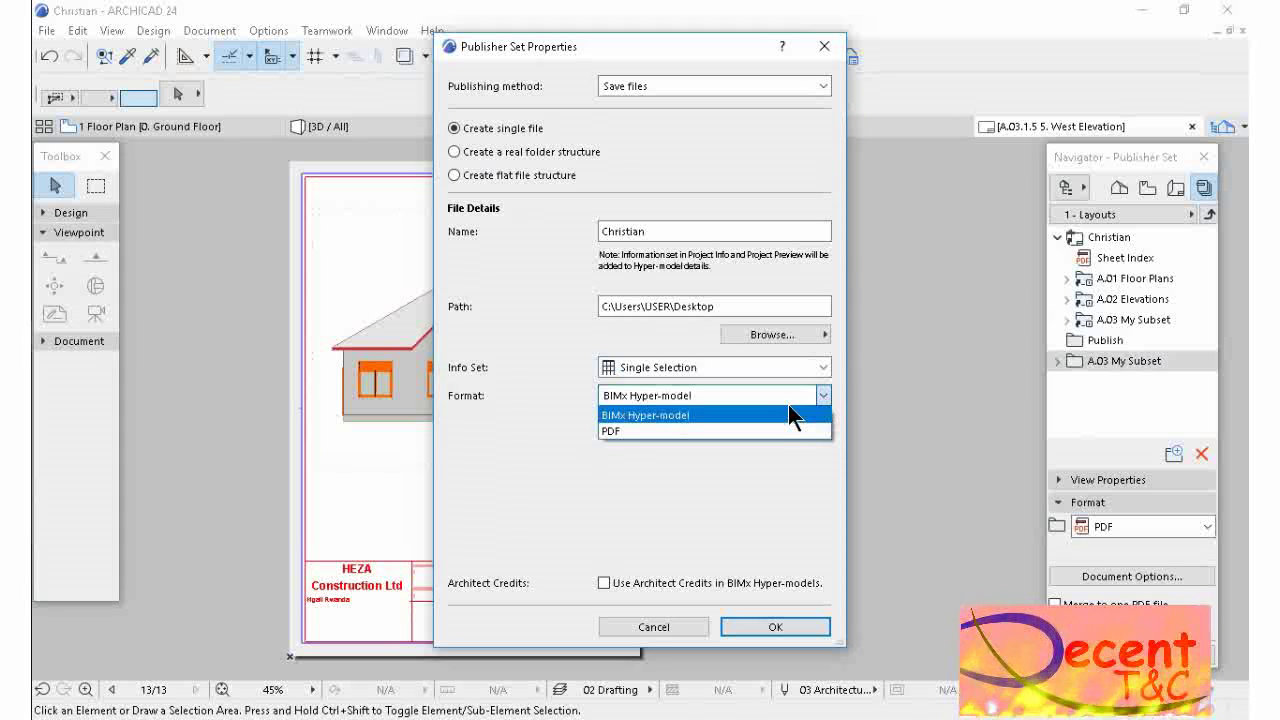
left_click(627, 432)
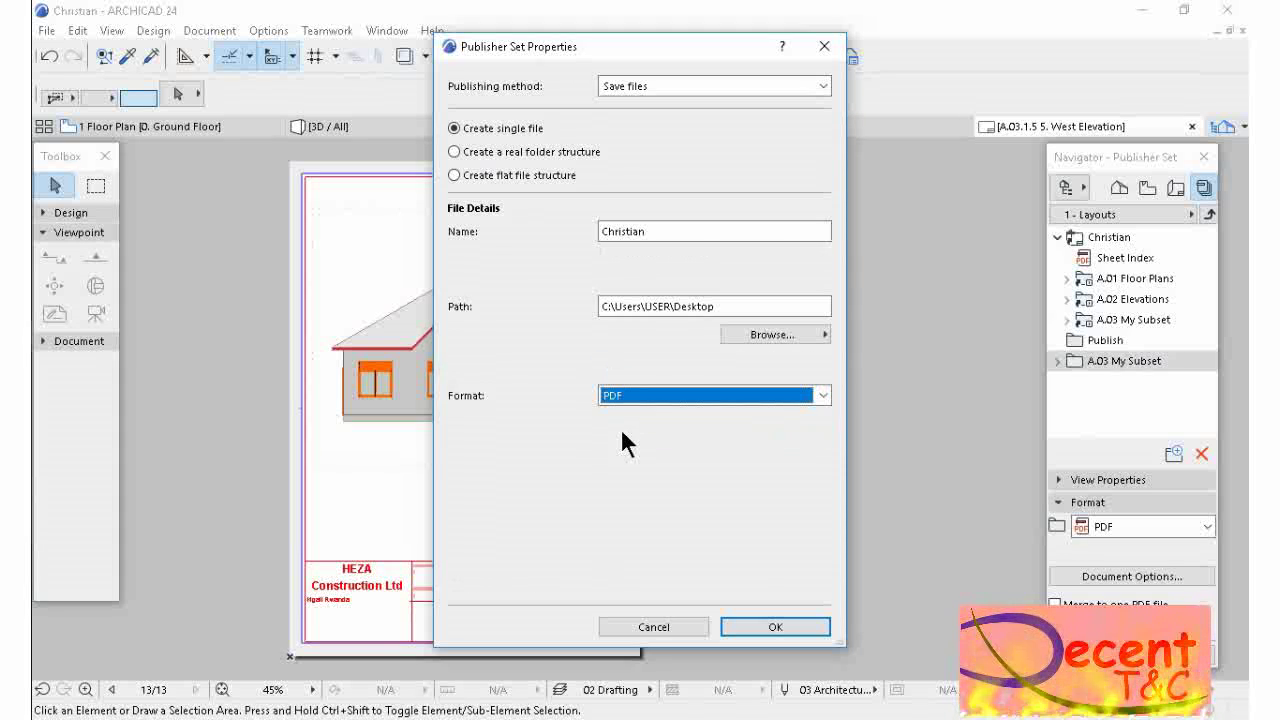
- Apply the publishing properties, then delete the original layouts folder from the publisher set
left_click(762, 626)
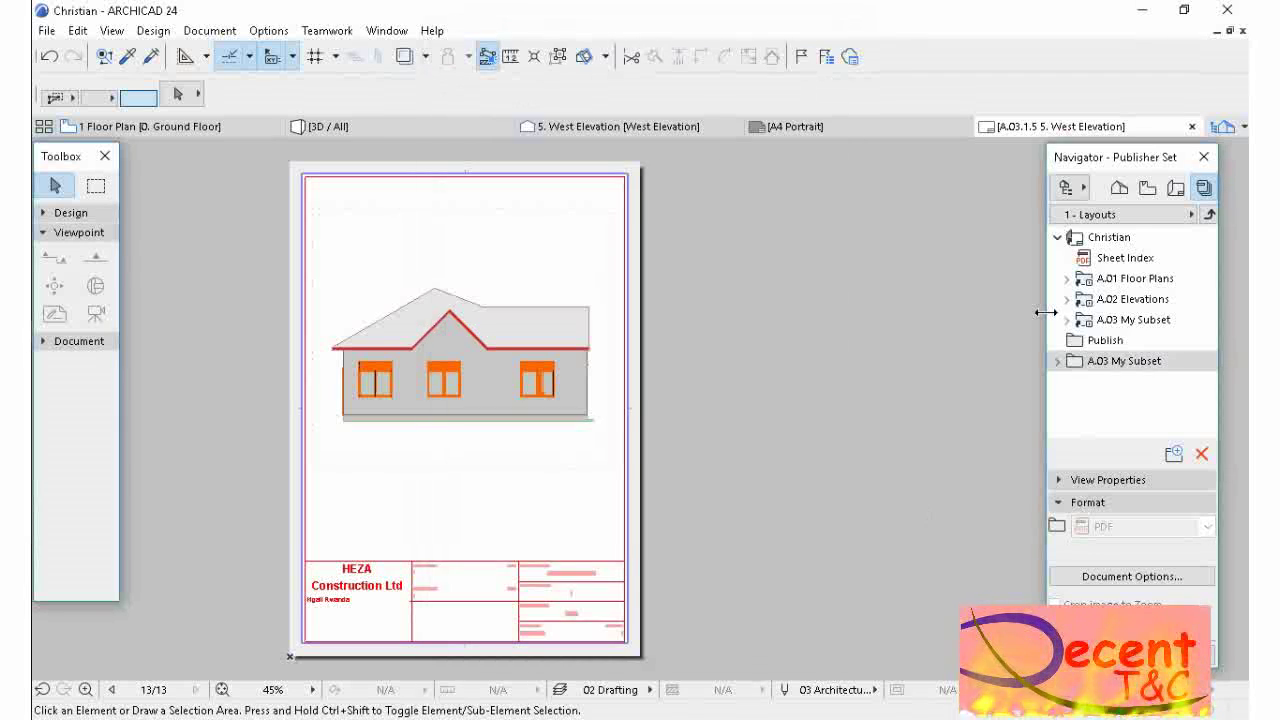
left_click(1058, 237)
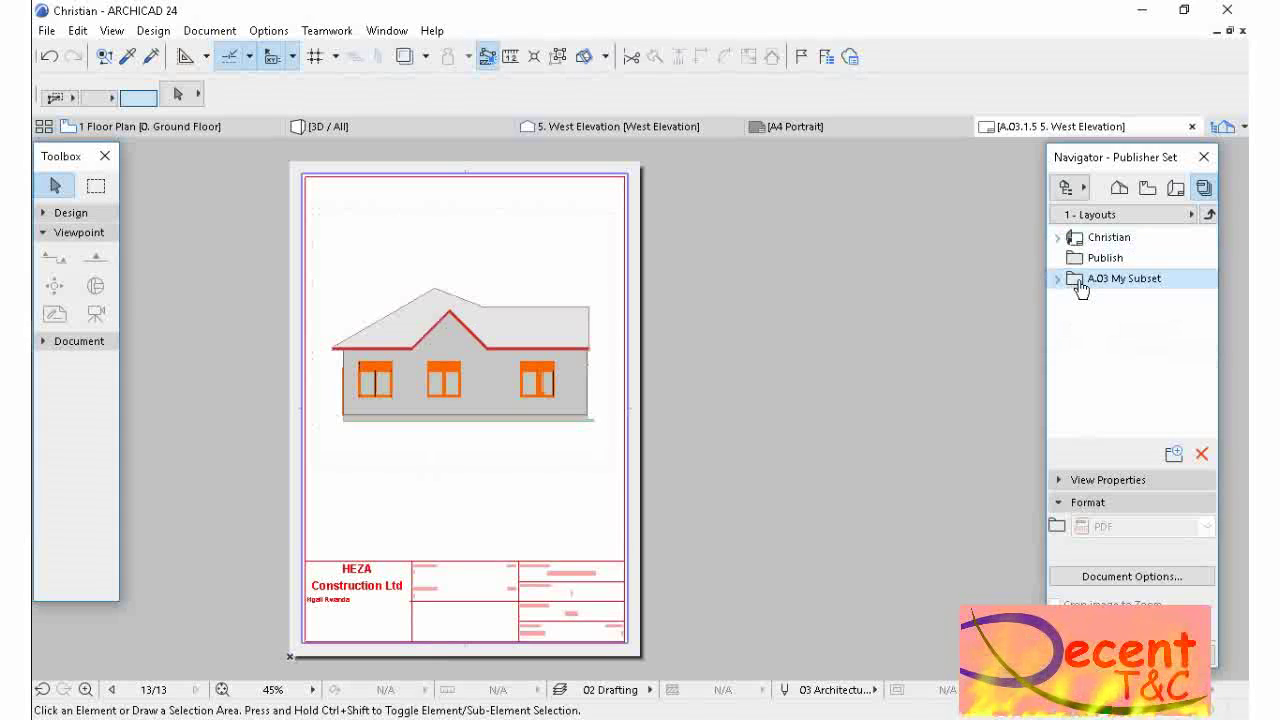
right_click(1100, 237)
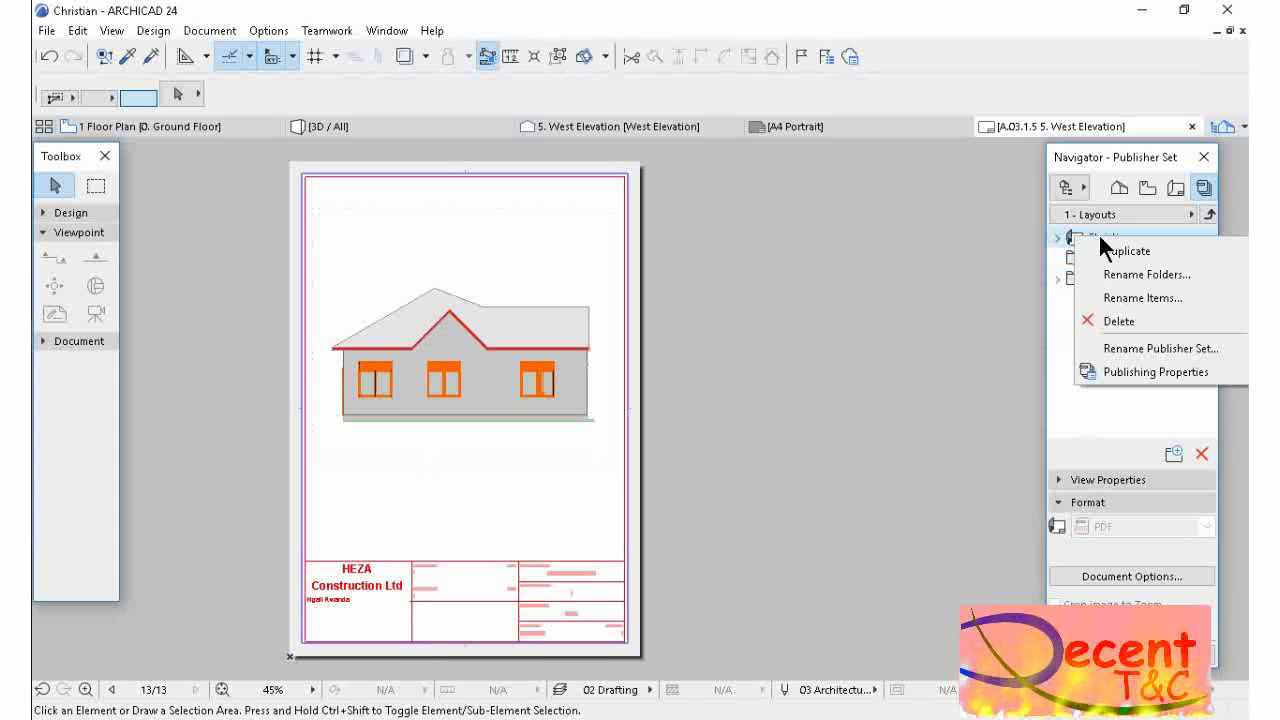
left_click(1117, 321)
left_click(767, 325)
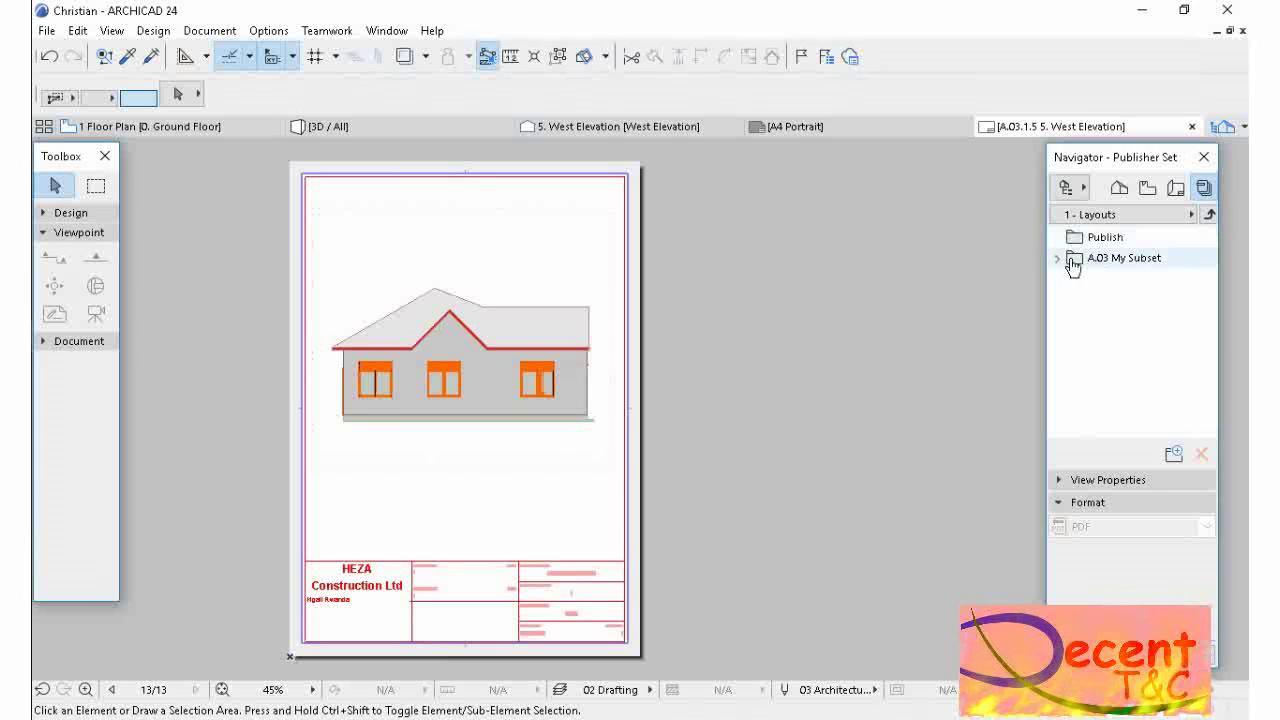
right_click(1131, 260)
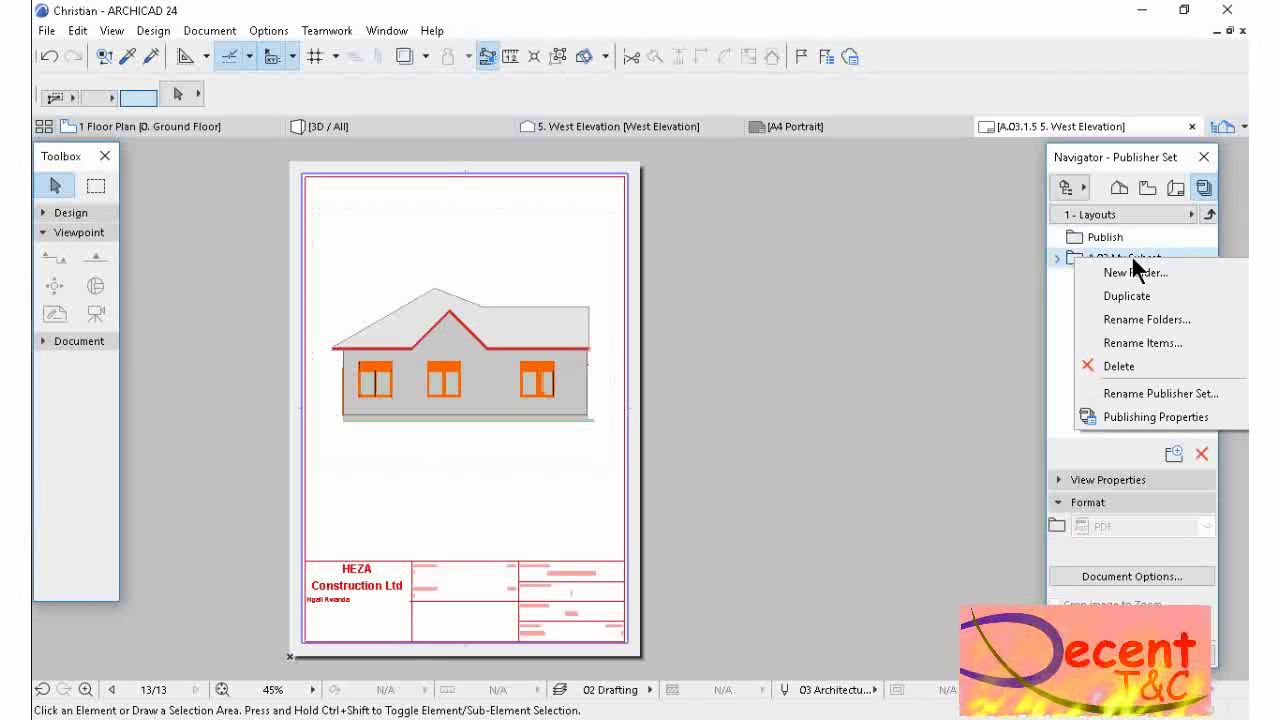
left_click(1062, 256)
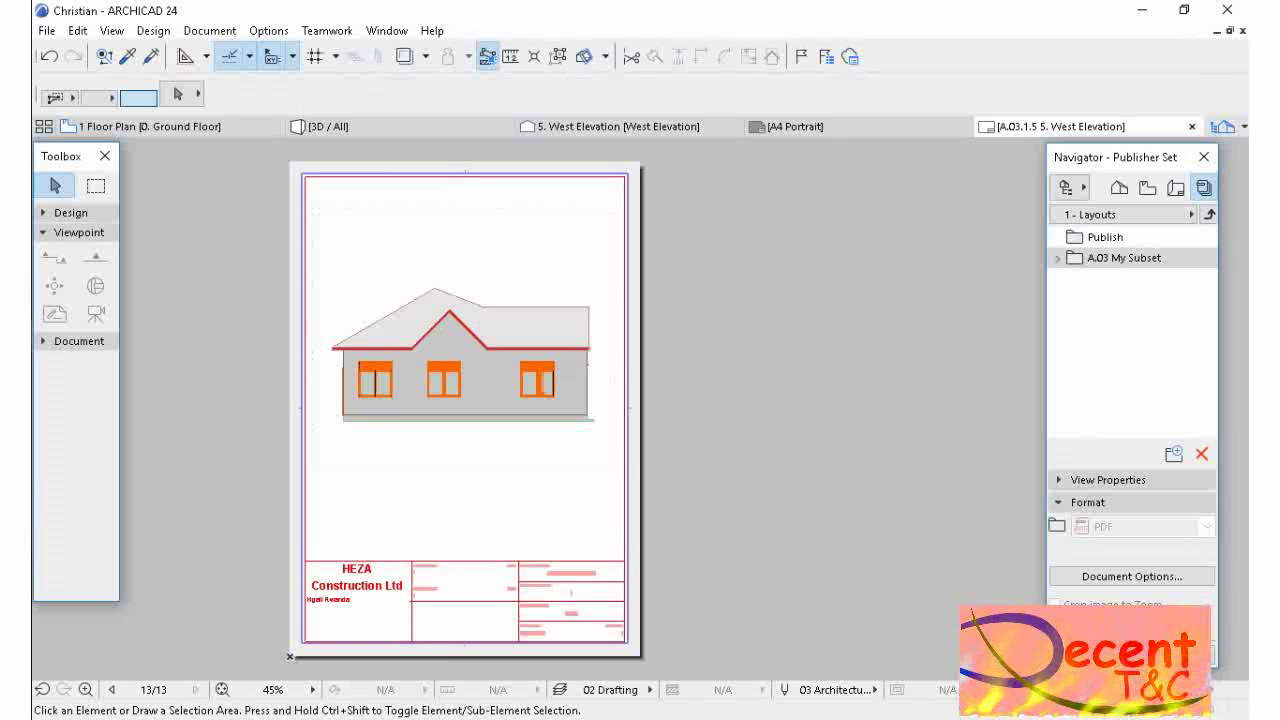
- Publish the set, saving all five A.03.1 layouts into one PDF
left_click(1132, 654)
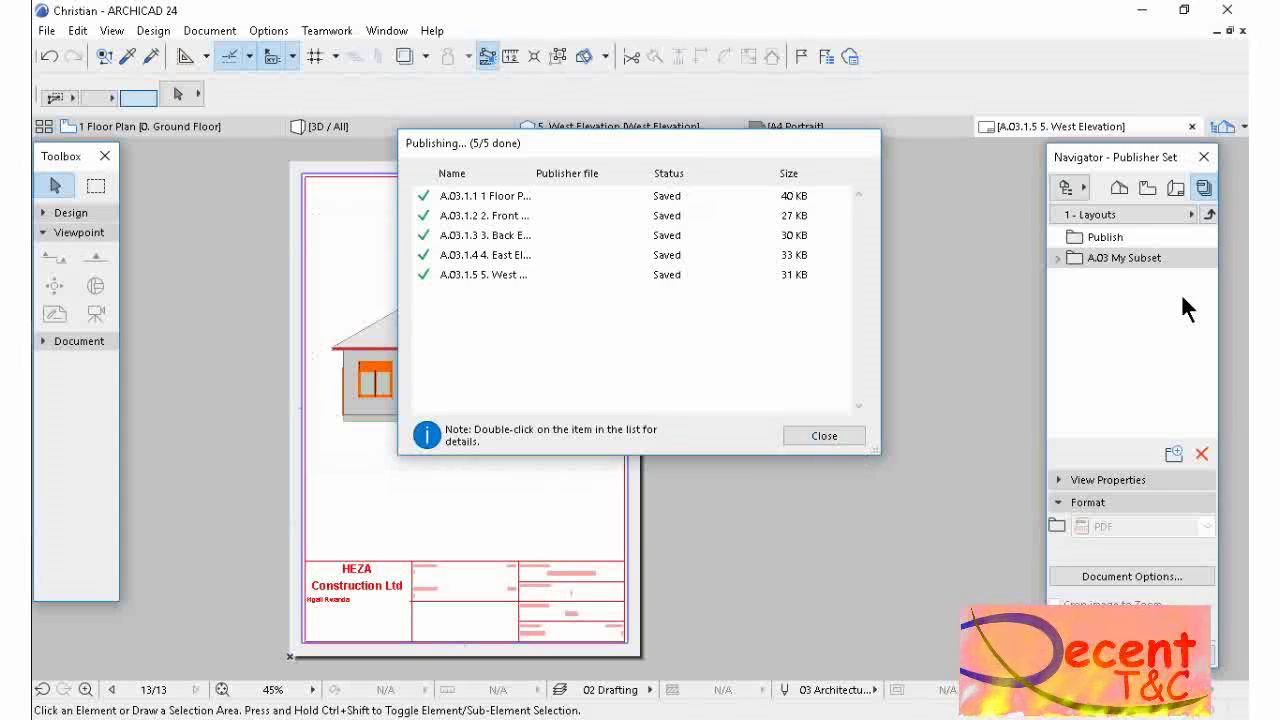
- Minimise the ARCHICAD window to view the files on the desktop
left_click(1140, 12)
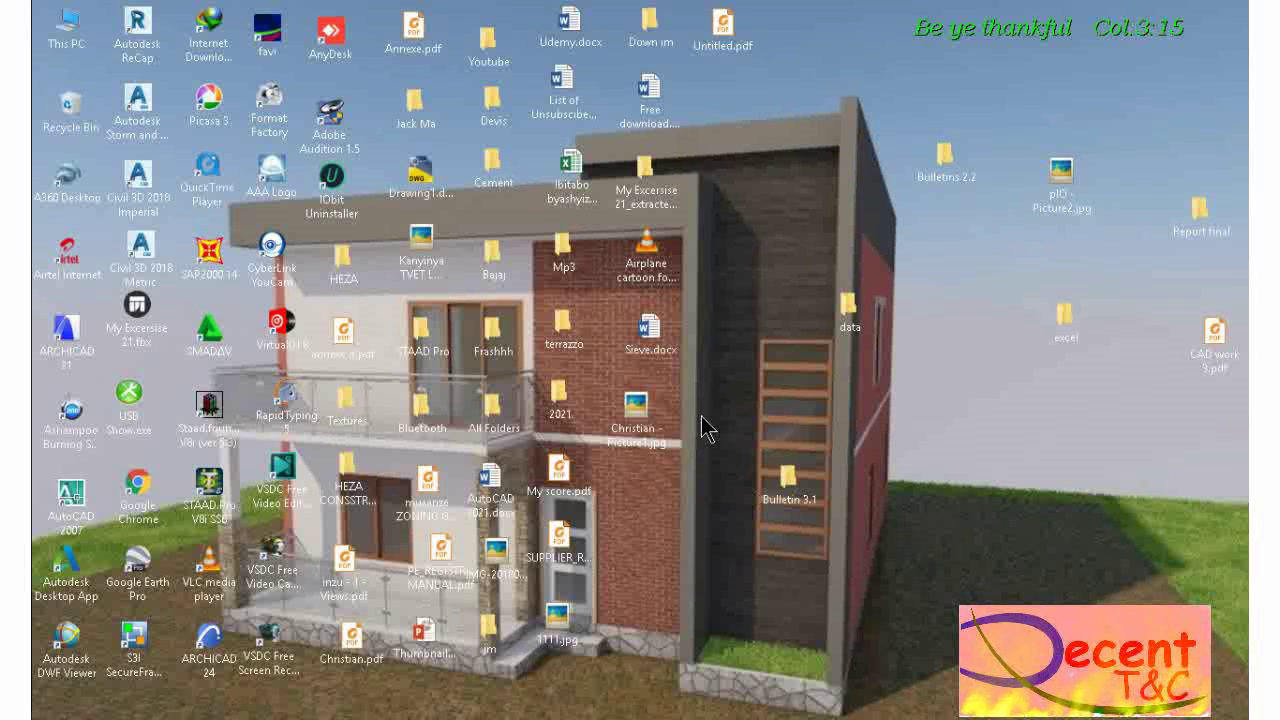